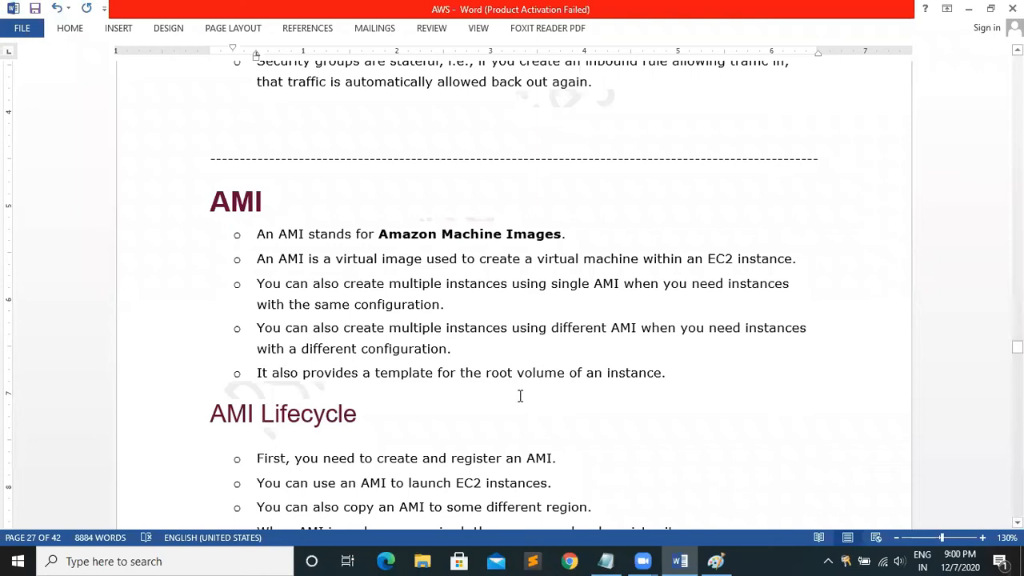
drag(1016, 347, 1016, 354)
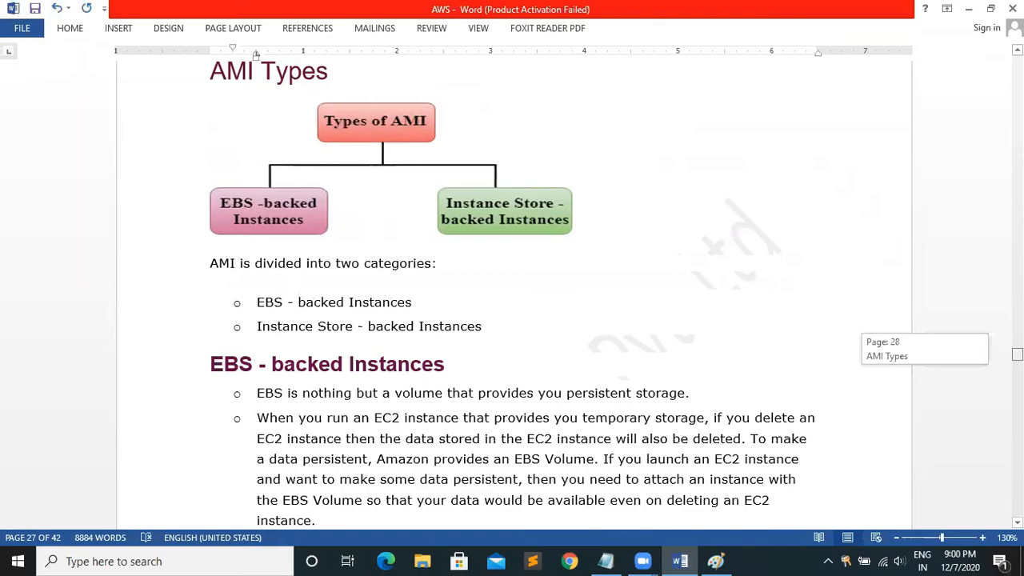
drag(1017, 354, 1016, 329)
Switch to Chrome and open the AWS console sign-in page.
click(569, 561)
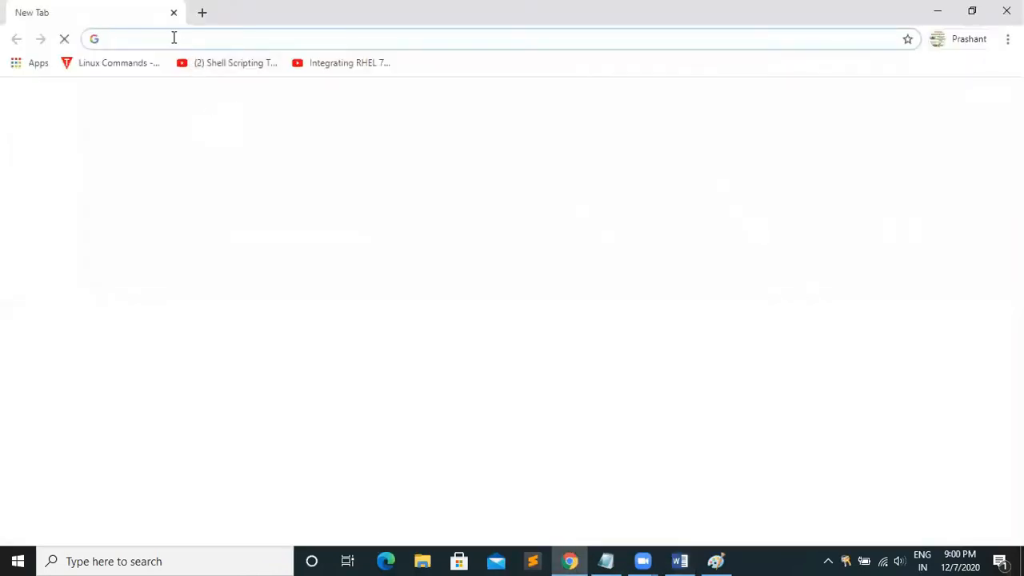
text(aws.amazon.com)
key(Return)
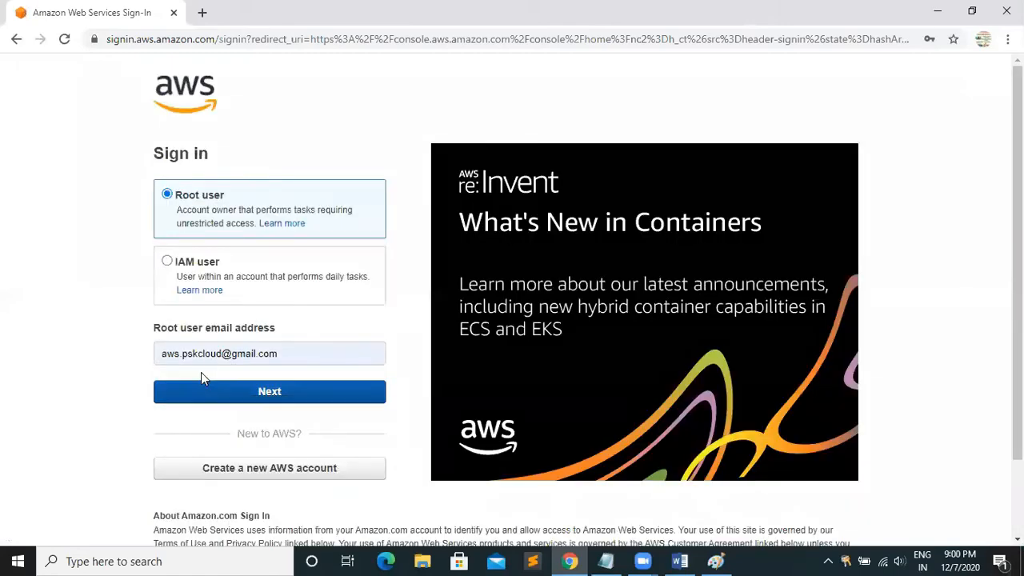
Sign in to AWS as the root user, entering the account password and the MFA code.
click(227, 396)
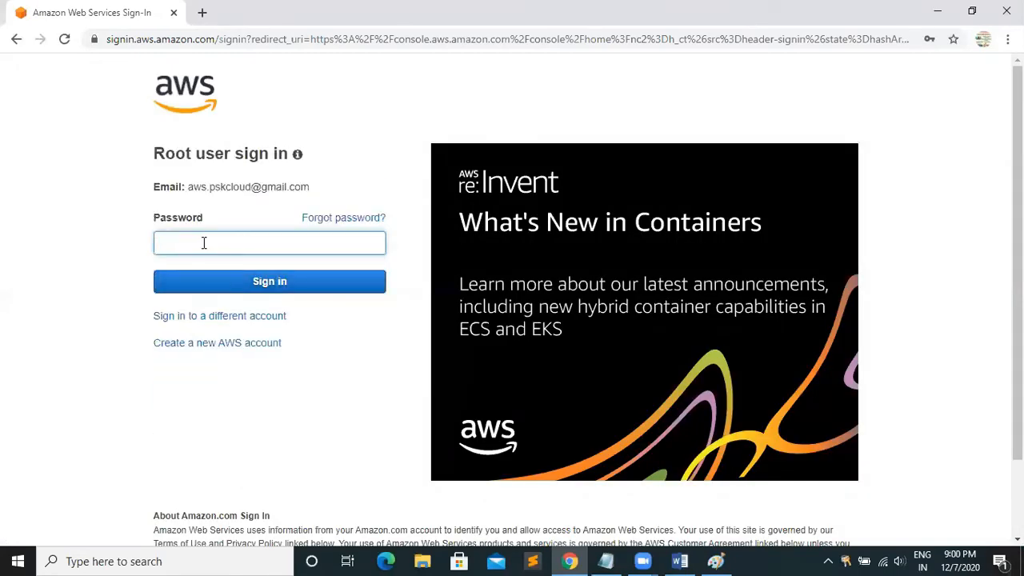
click(204, 242)
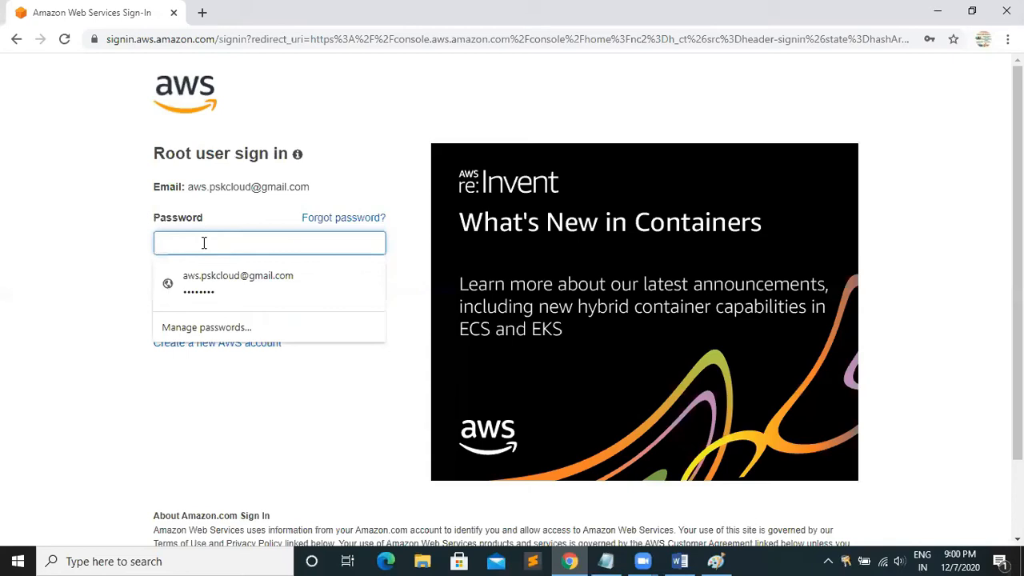
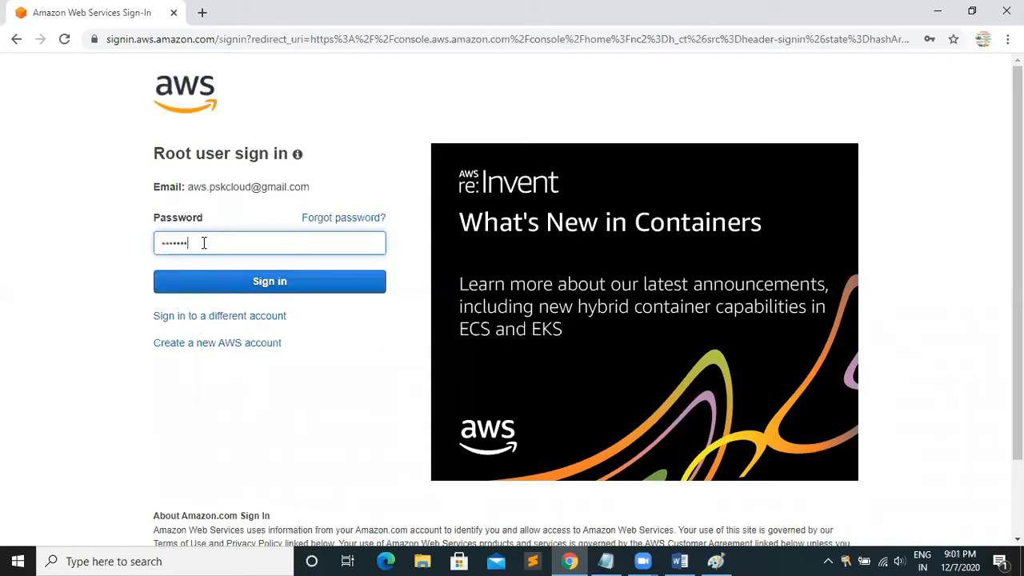
key(Return)
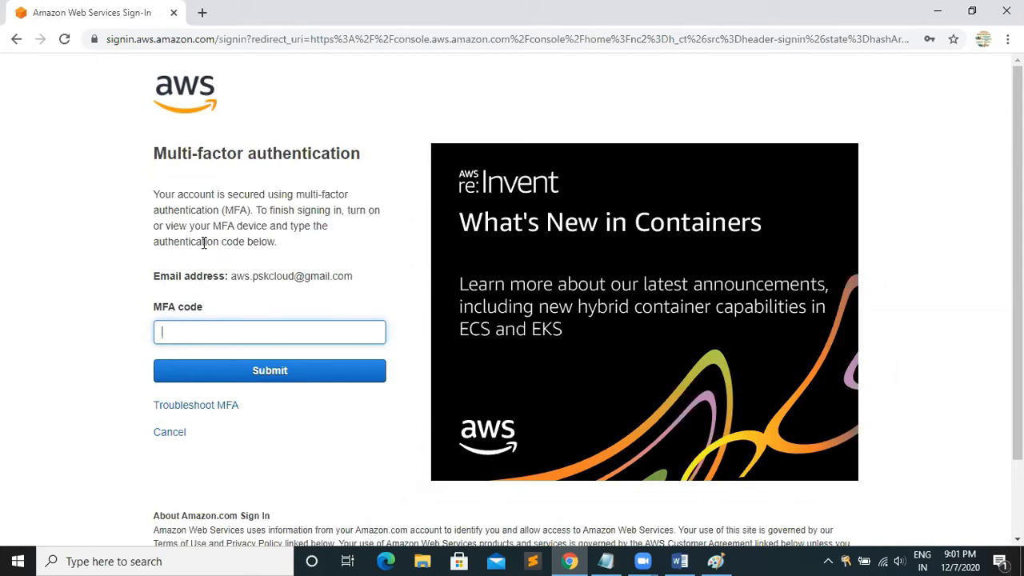
key(Return)
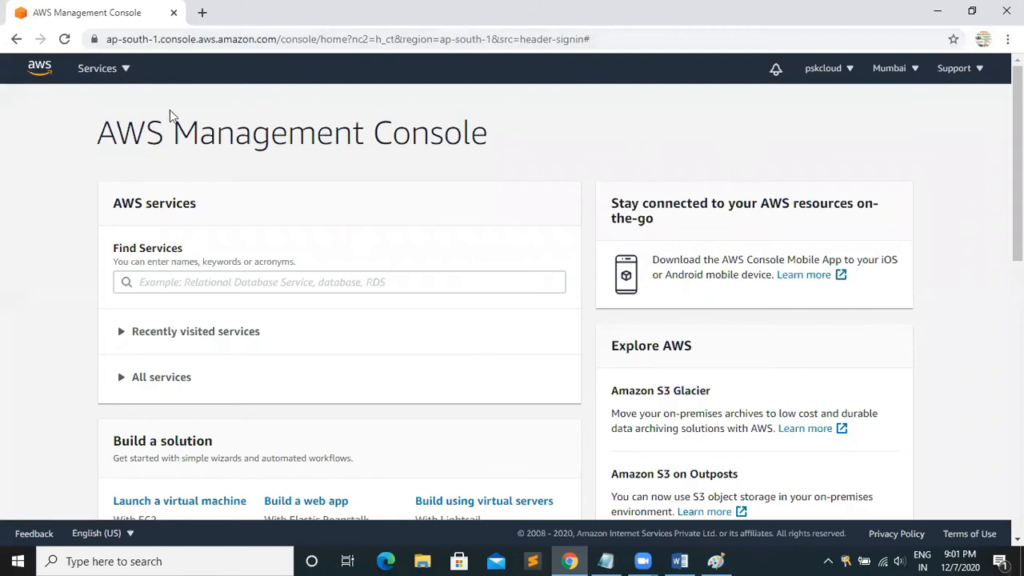
Open the EC2 service, refresh its resources, and list instances without the running-state filter.
click(96, 68)
click(324, 203)
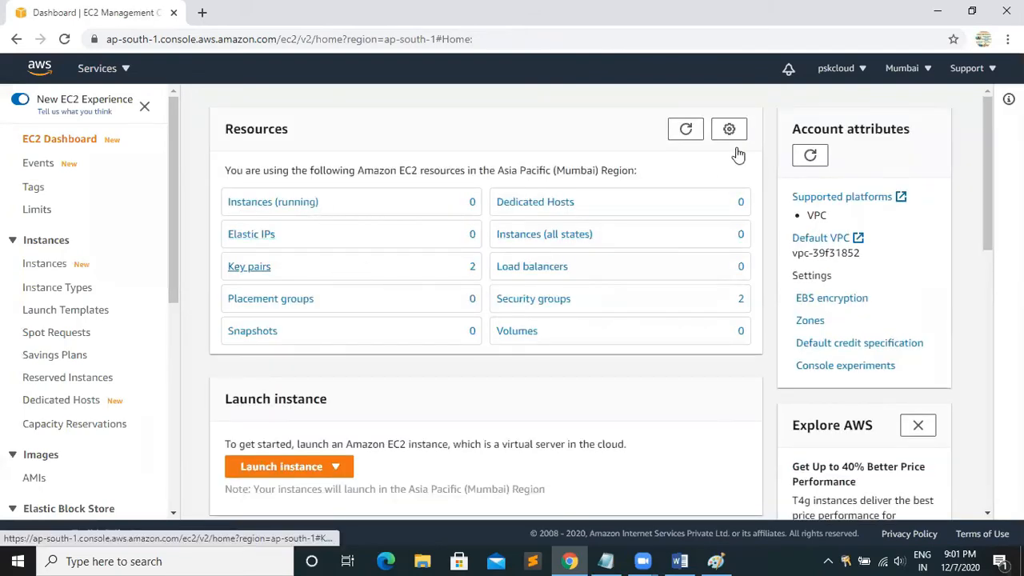
click(684, 129)
click(276, 203)
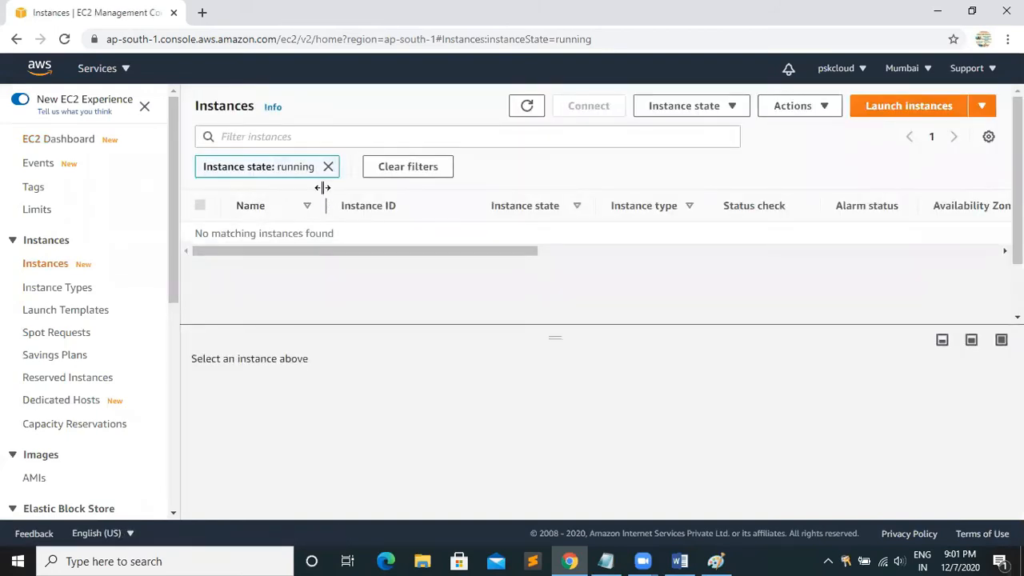
click(328, 167)
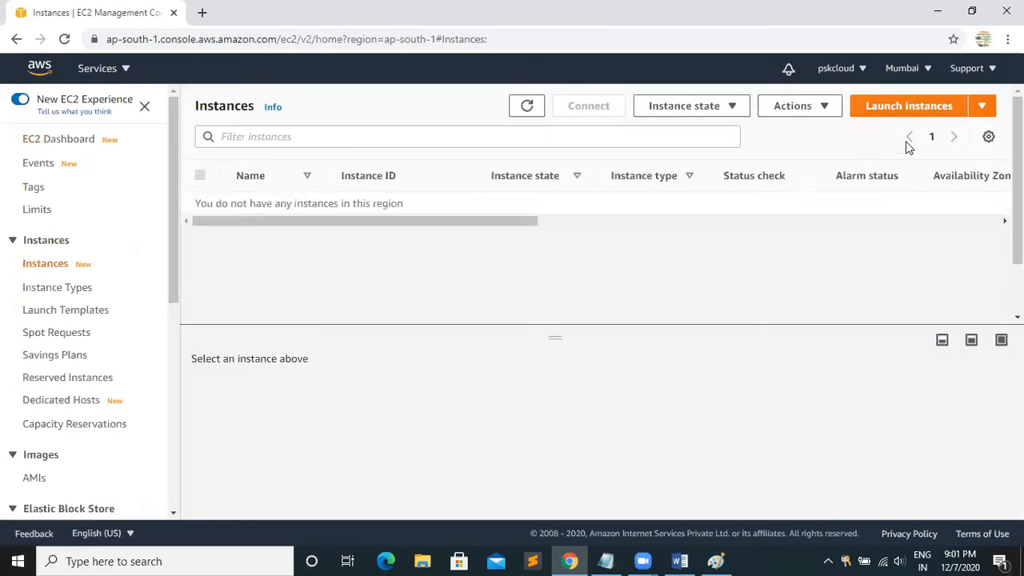
Start launching an instance from the 64-bit (x86) Amazon Linux 2 AMI, keeping default type and details, and proceed to the storage step.
click(928, 108)
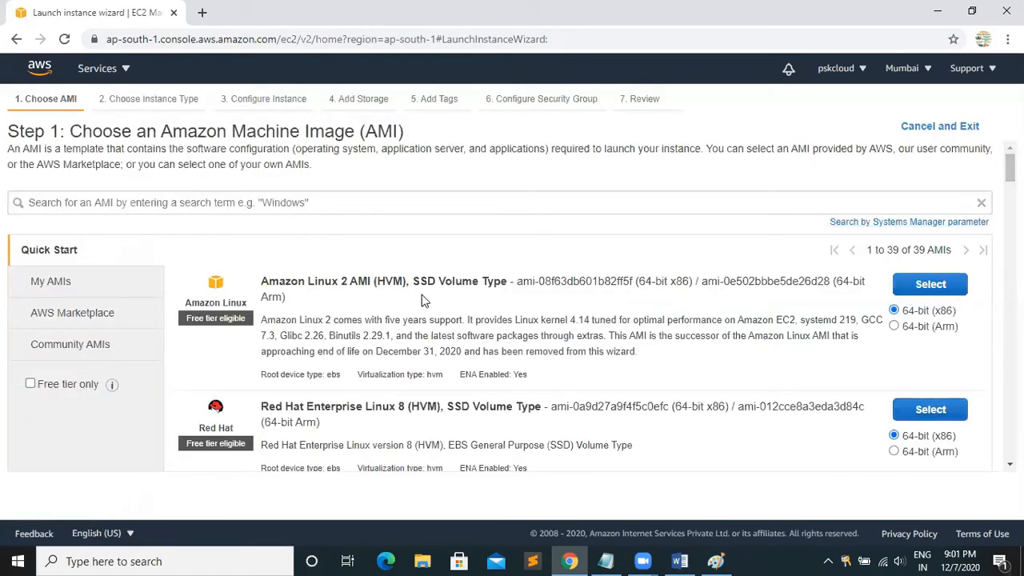
click(923, 289)
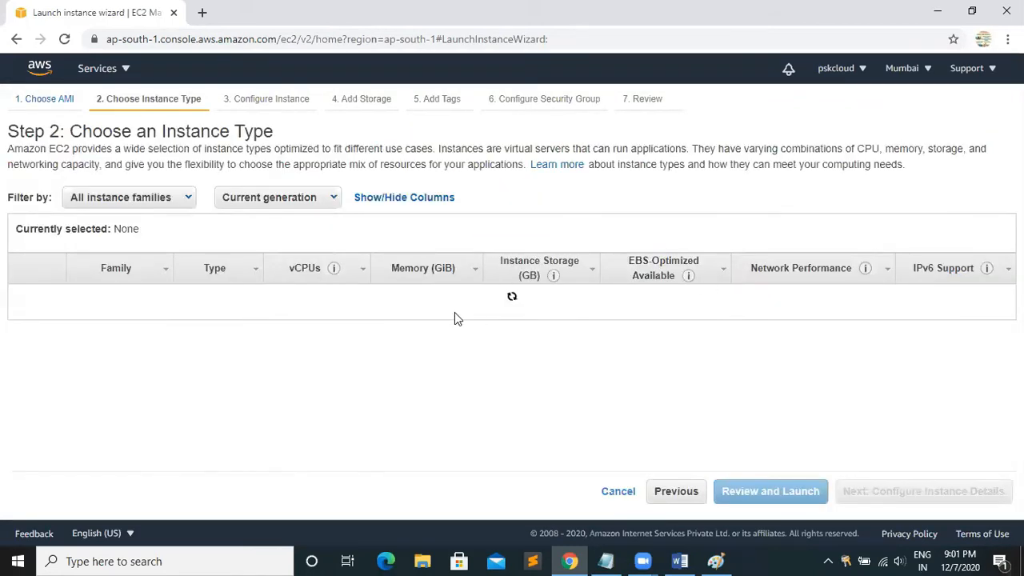
mouse_move(254, 345)
click(919, 497)
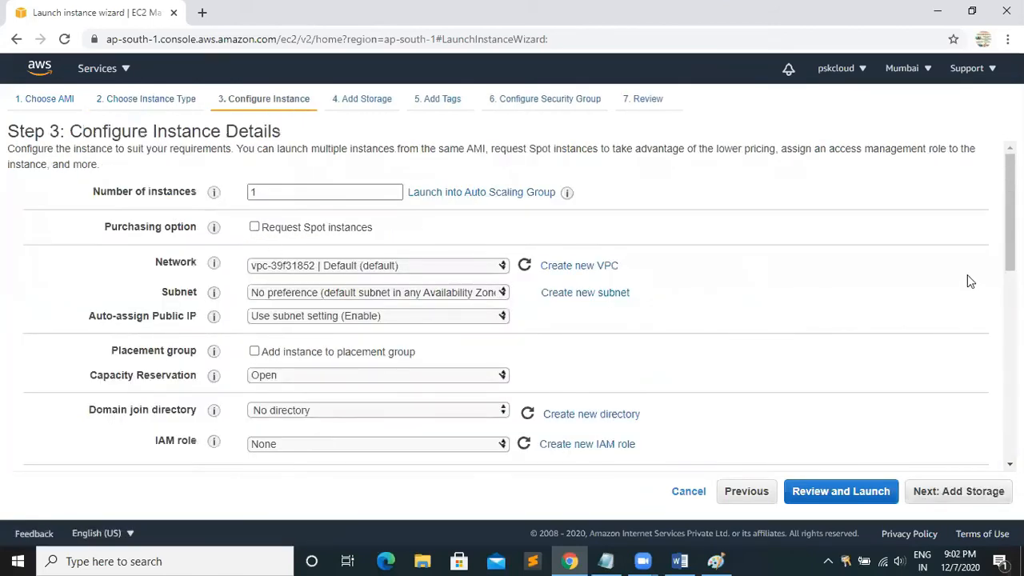
click(942, 491)
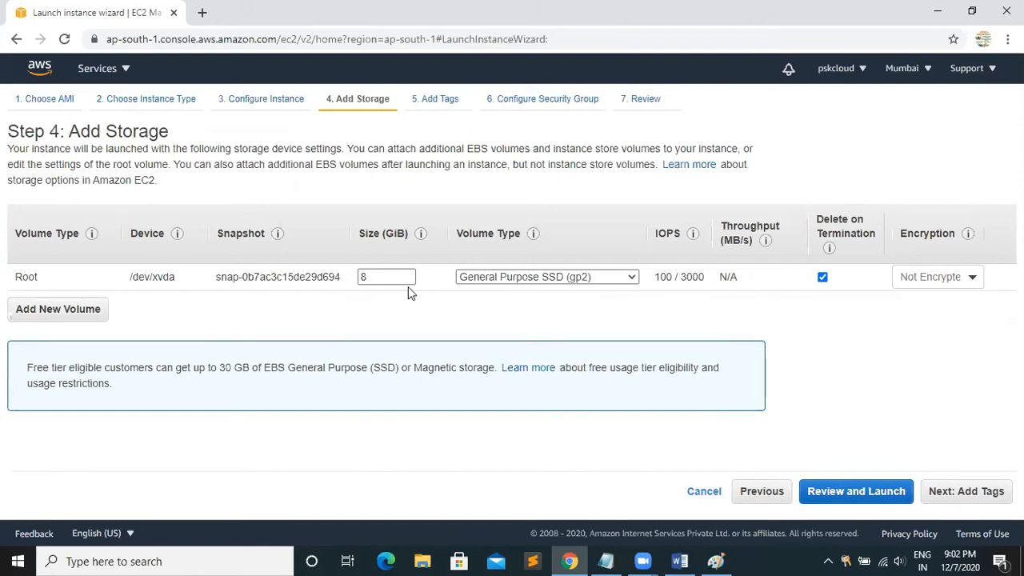
Examine the root volume's snapshot, size and available volume types.
drag(217, 276, 341, 281)
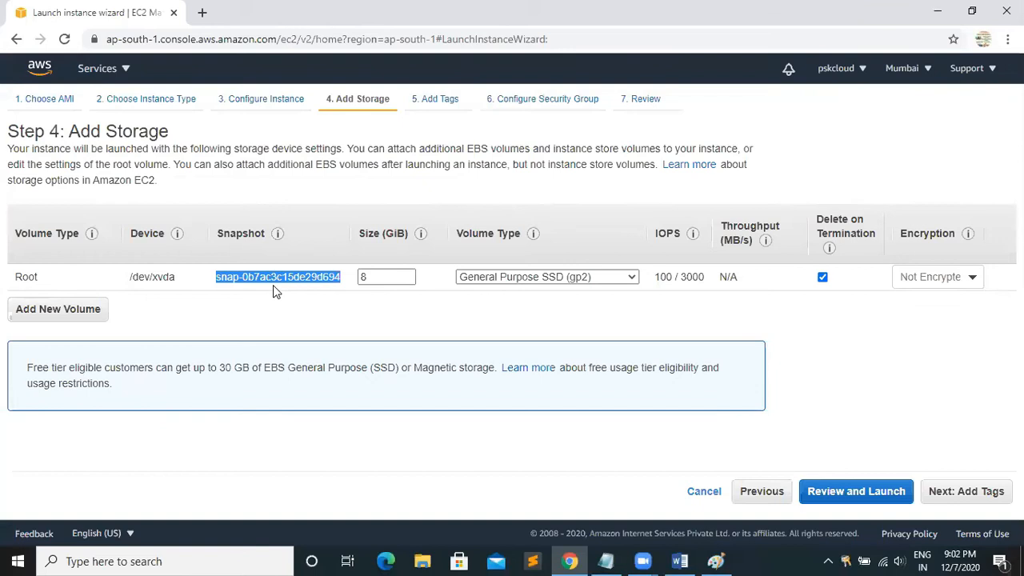
double_click(380, 276)
click(383, 273)
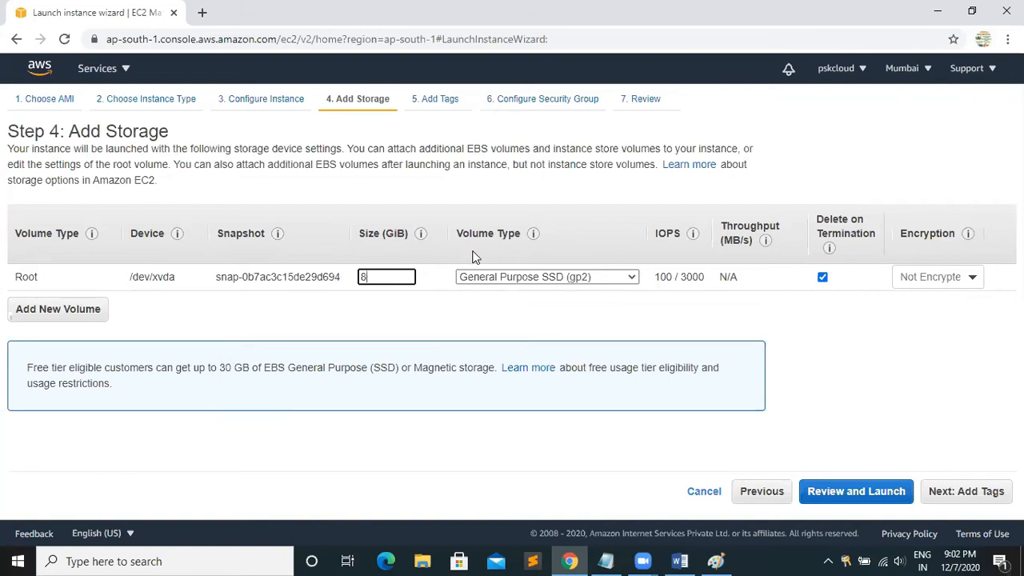
mouse_move(533, 238)
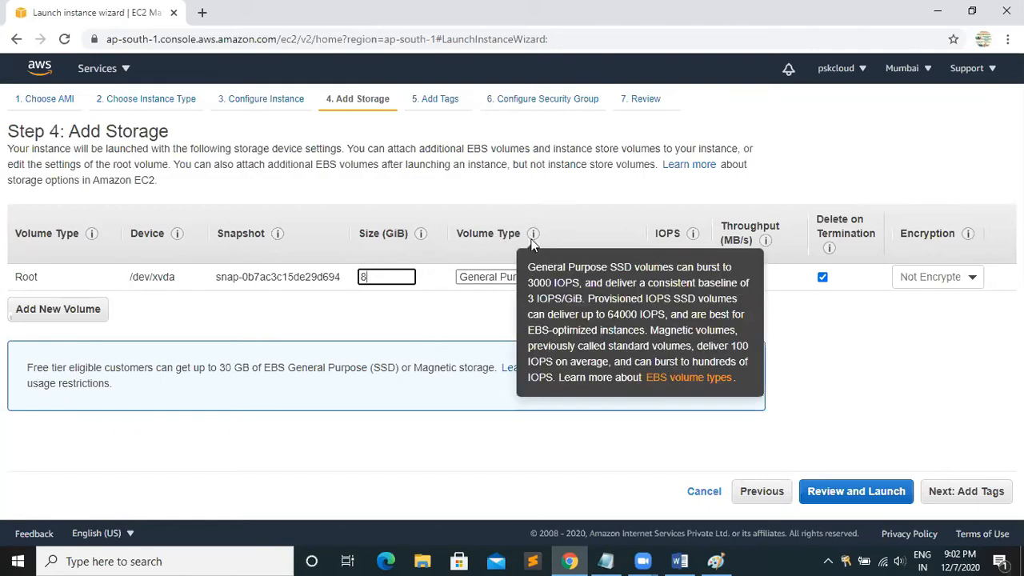
click(516, 281)
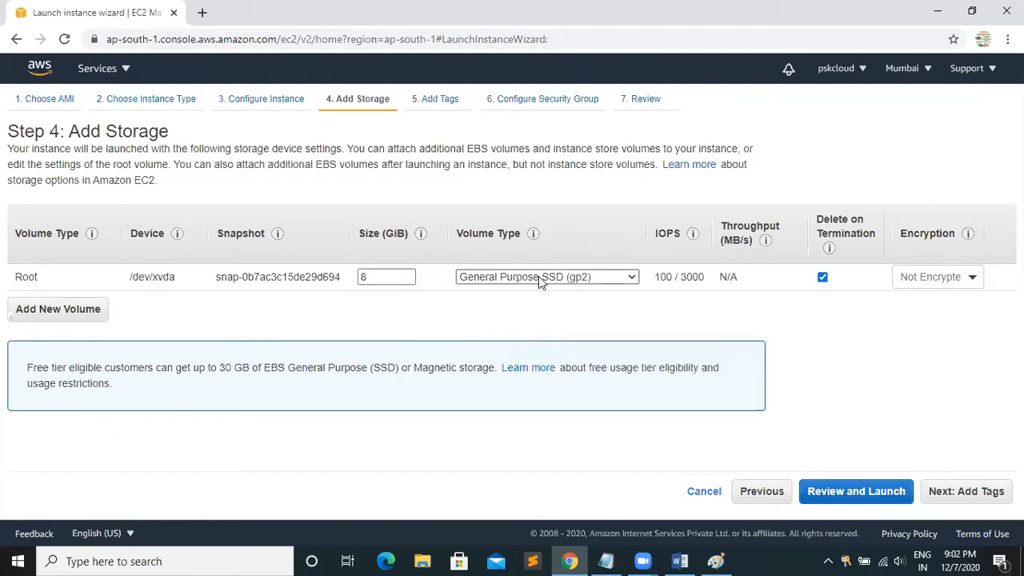
click(628, 280)
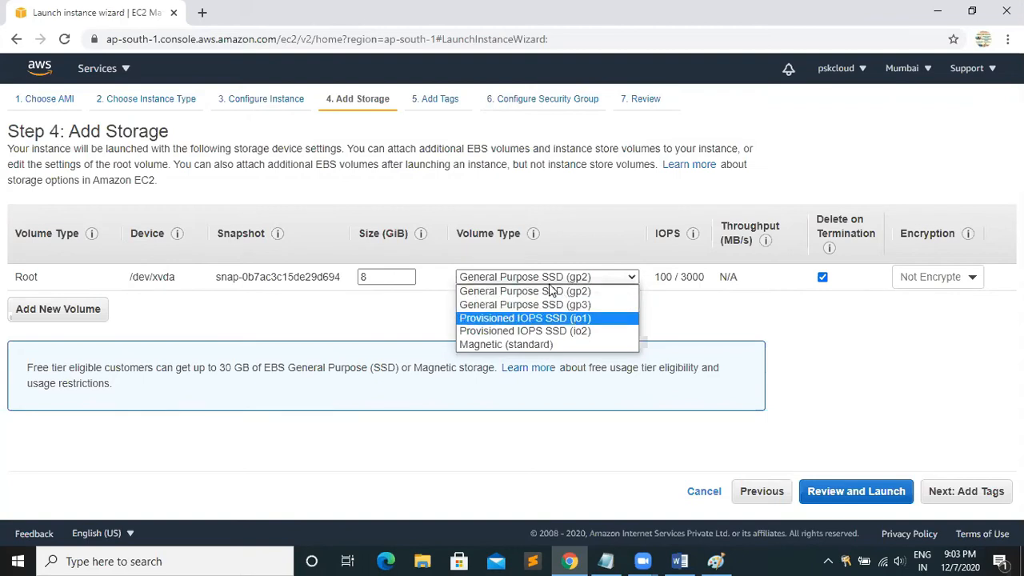
click(421, 336)
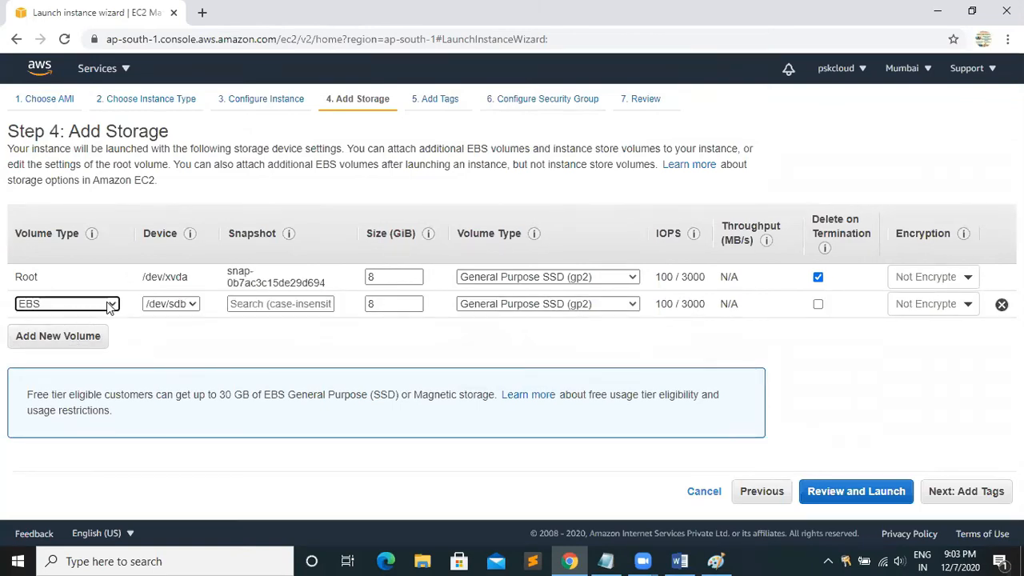
Add an EBS volume on /dev/sdb and review the SSD, HDD and magnetic types offered for it.
click(632, 305)
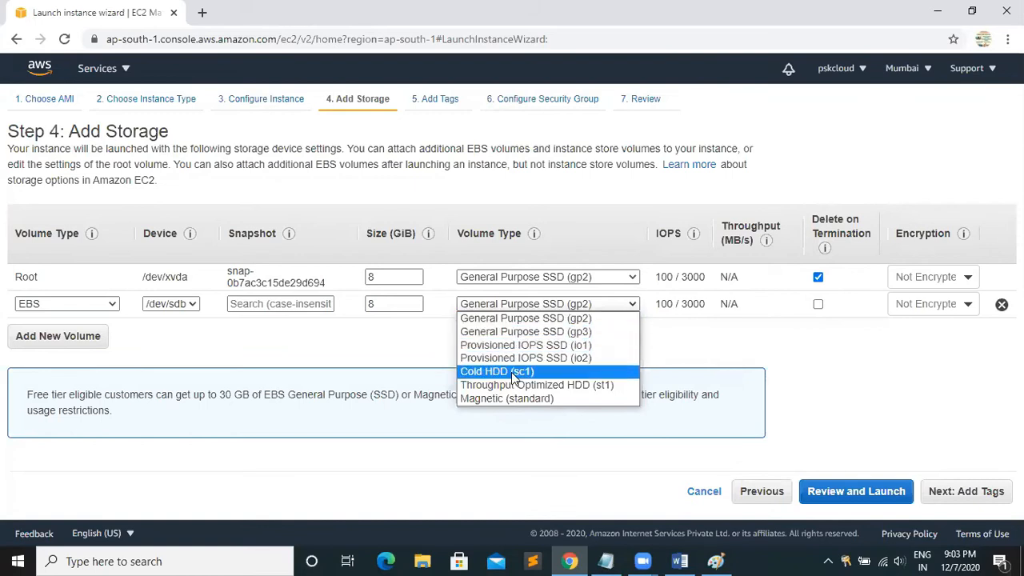
click(530, 321)
click(559, 306)
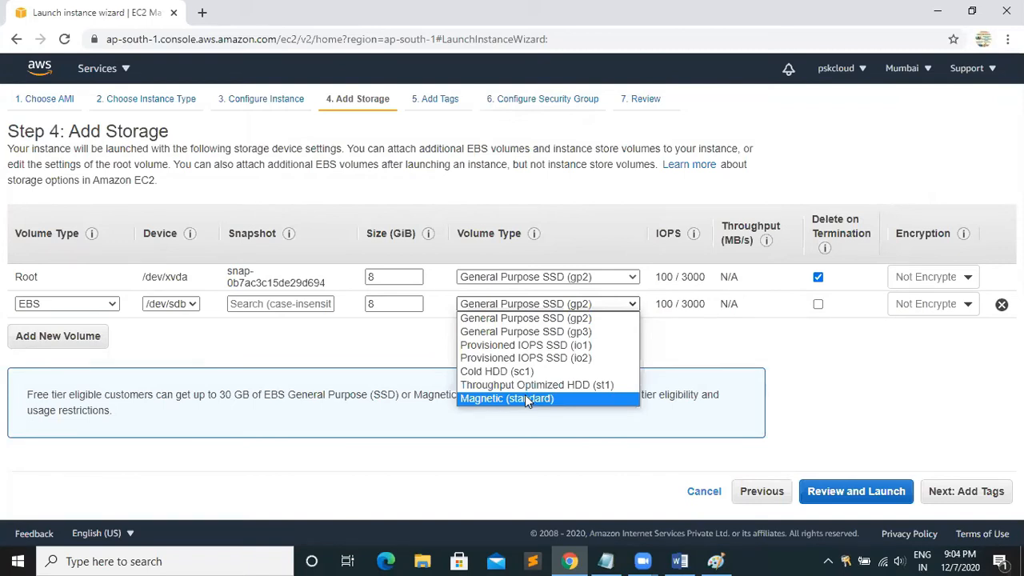
Switch to the AWS notes in Word, change the General Purpose SSD reference to "GP2 / GP3", and review the HDD types.
click(680, 561)
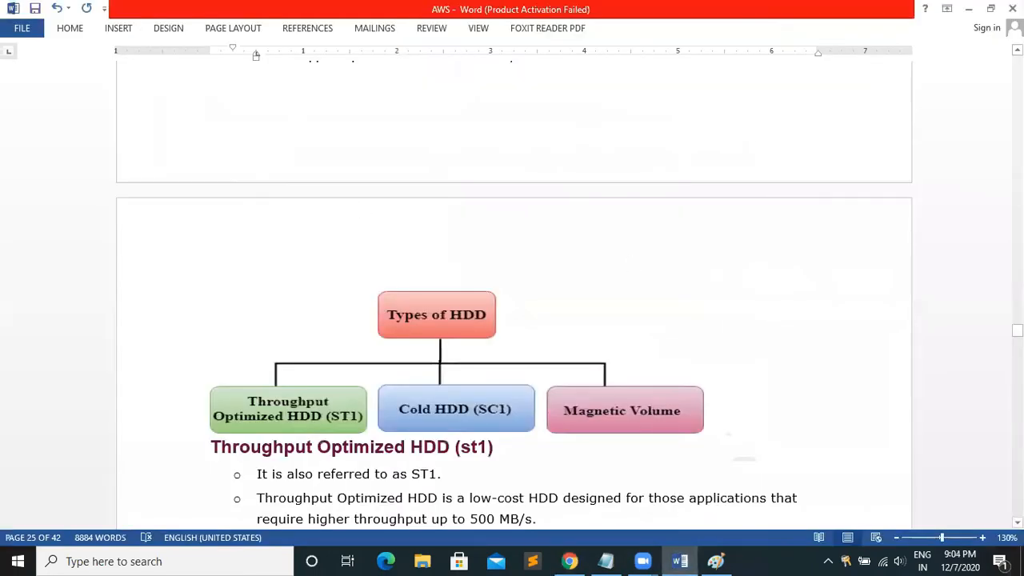
drag(1017, 329, 1016, 322)
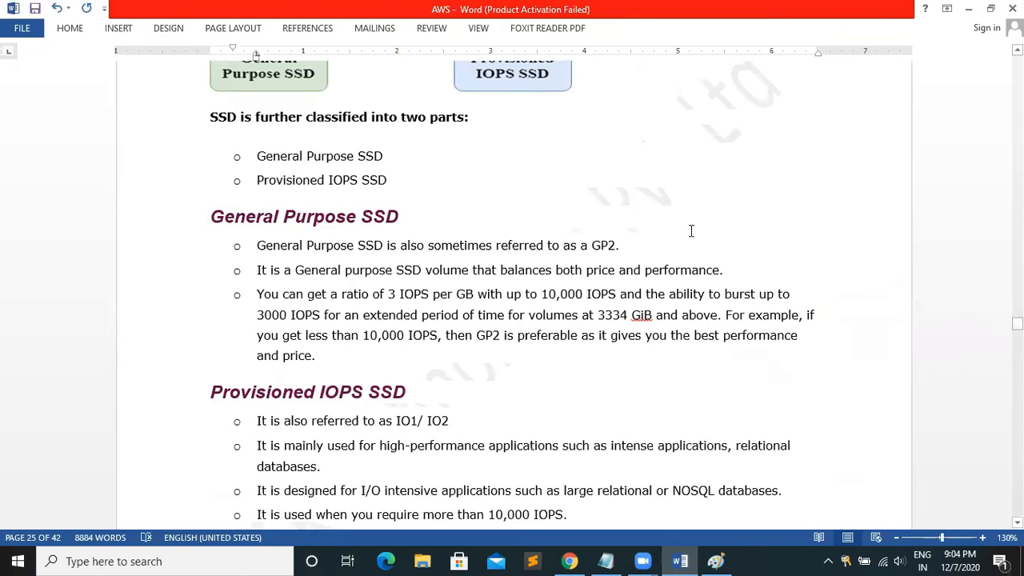
click(624, 245)
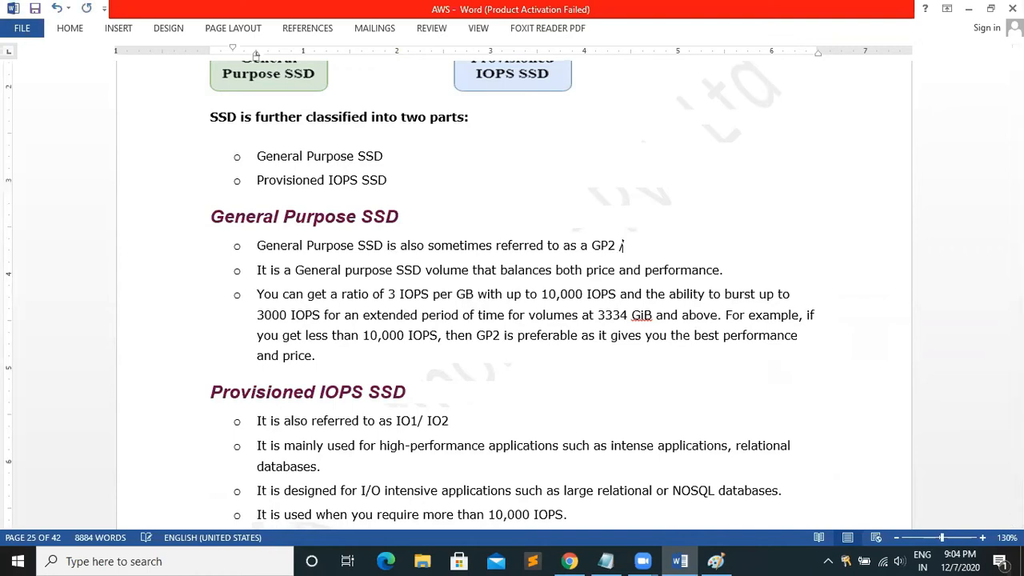
text(/ GP#)
key(BackSpace)
text(3)
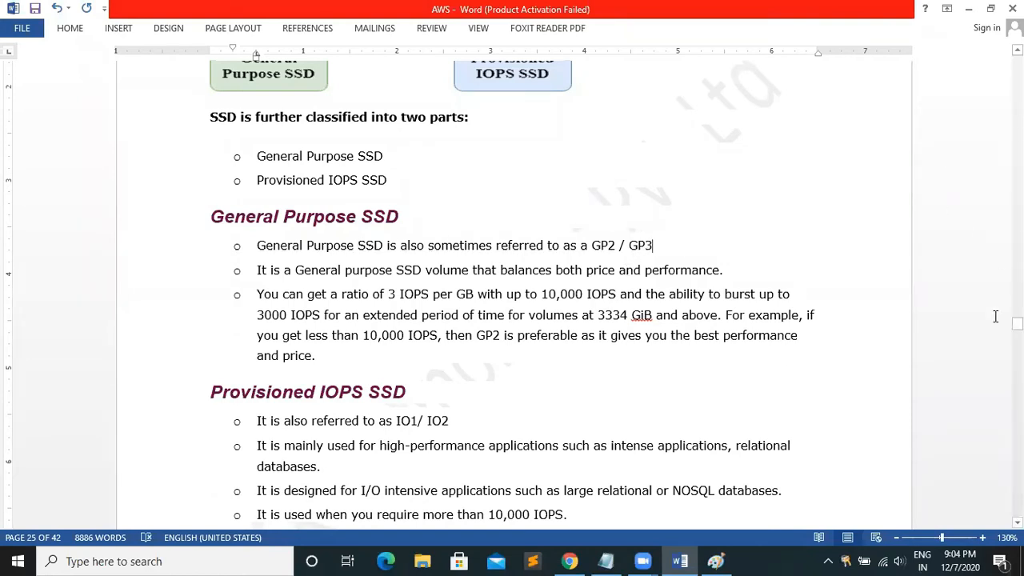
drag(1017, 323, 1017, 325)
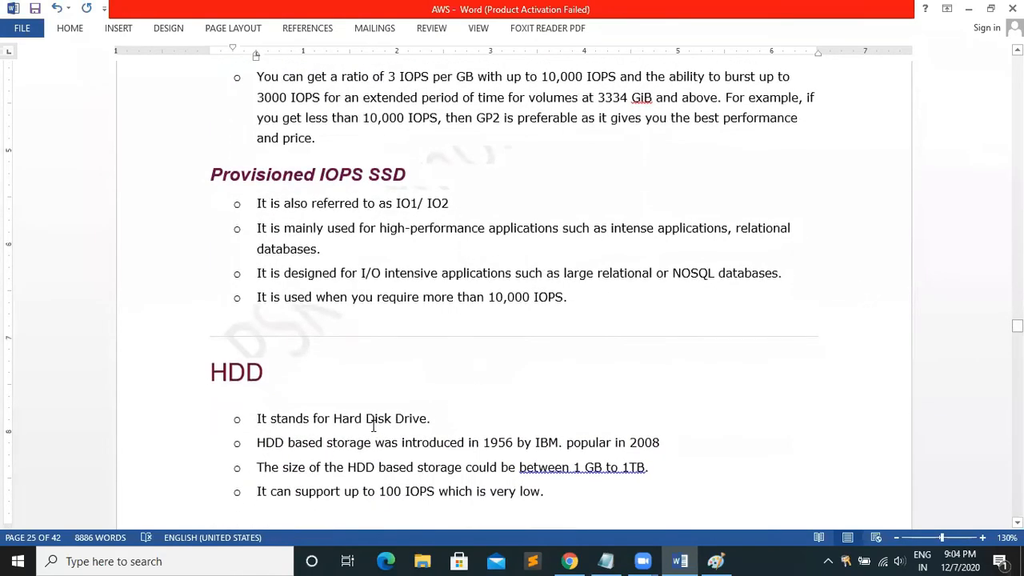
drag(1017, 325, 1017, 334)
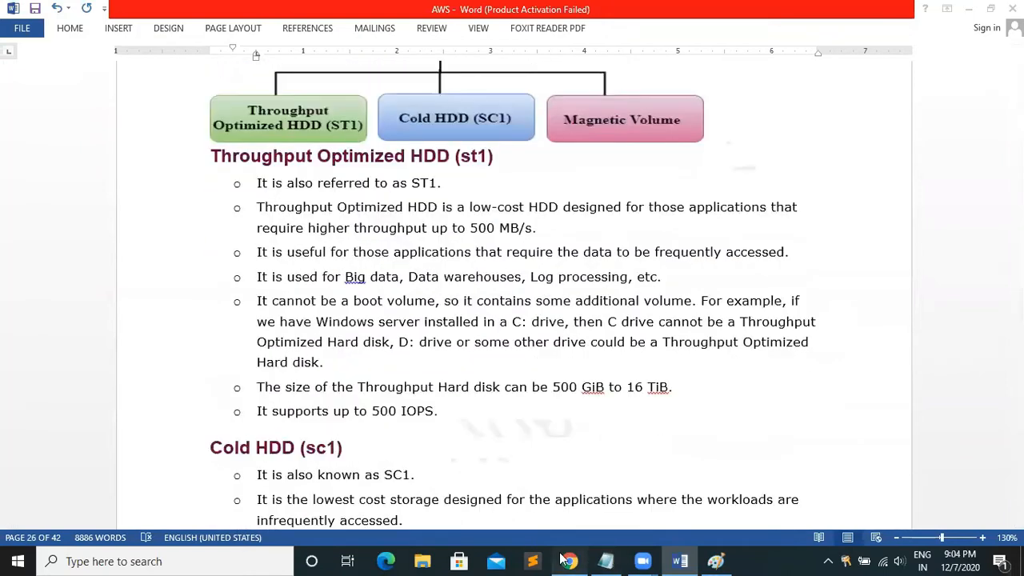
Switch back to Chrome and set the /dev/sdb volume's type to General Purpose SSD (gp3), checking its IOPS value.
click(569, 560)
click(632, 304)
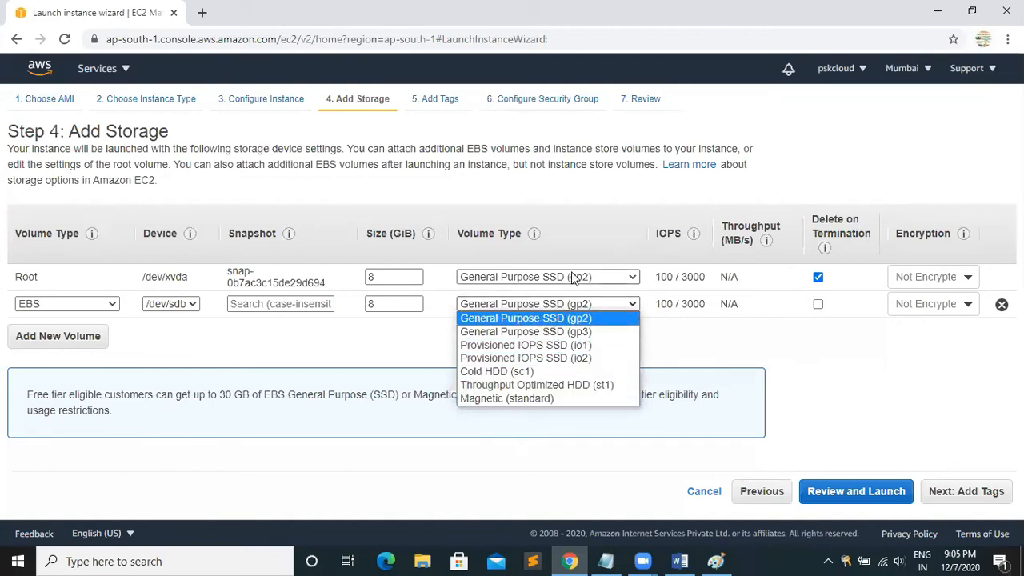
click(548, 332)
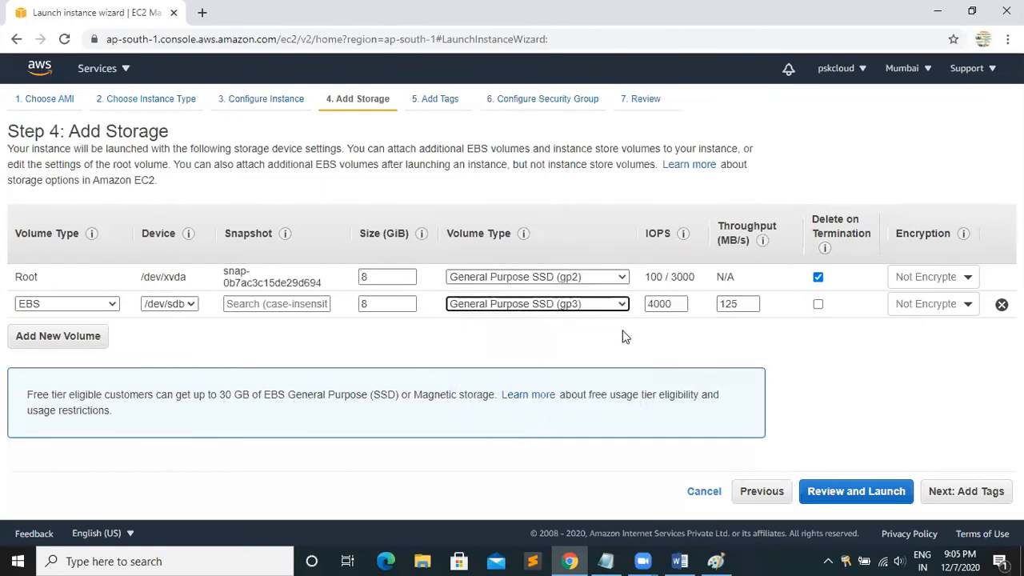
double_click(680, 304)
click(681, 306)
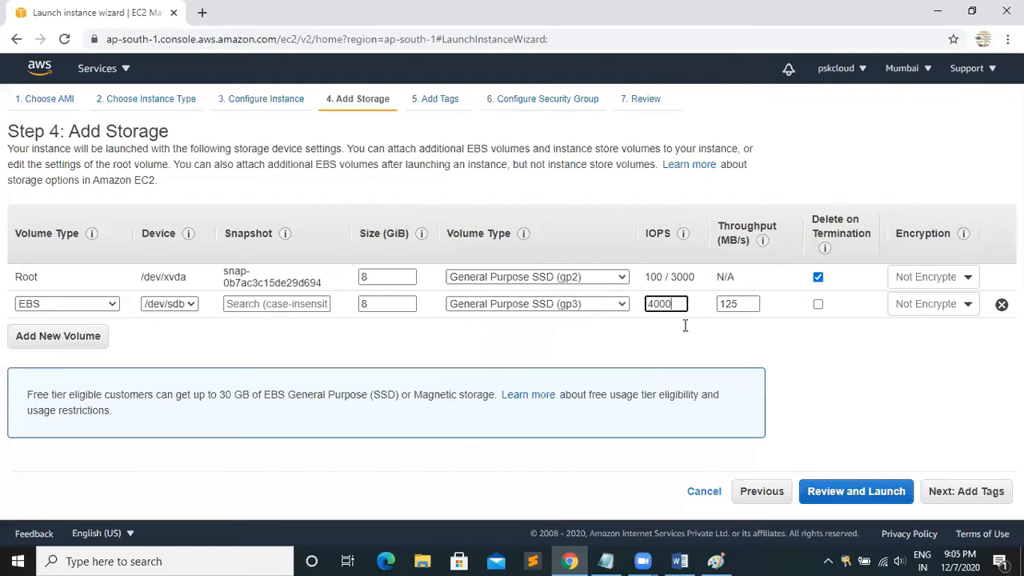
Add an EBS volume on /dev/sdc with the volume type Provisioned IOPS SSD (io1).
click(48, 339)
click(600, 330)
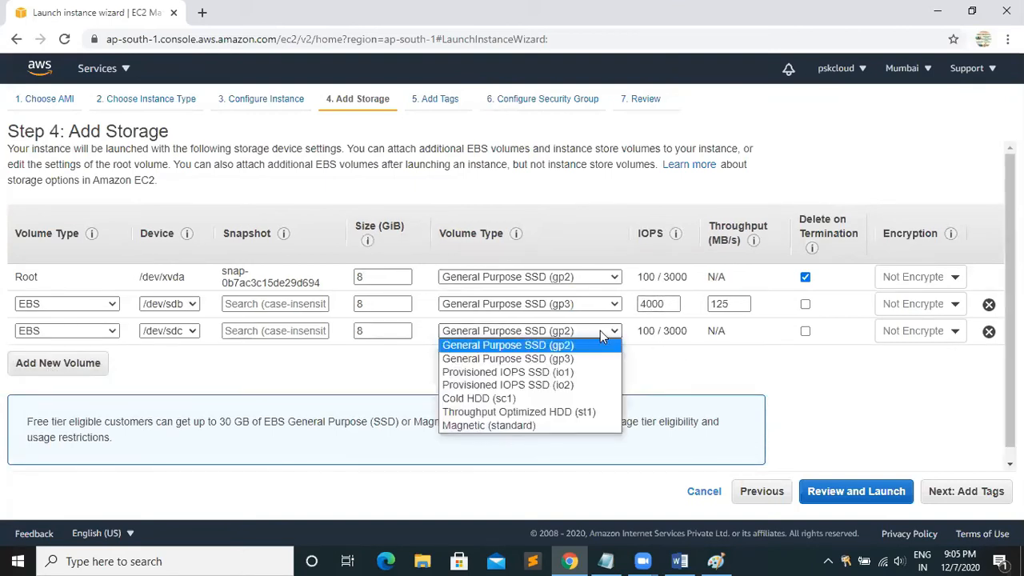
click(563, 372)
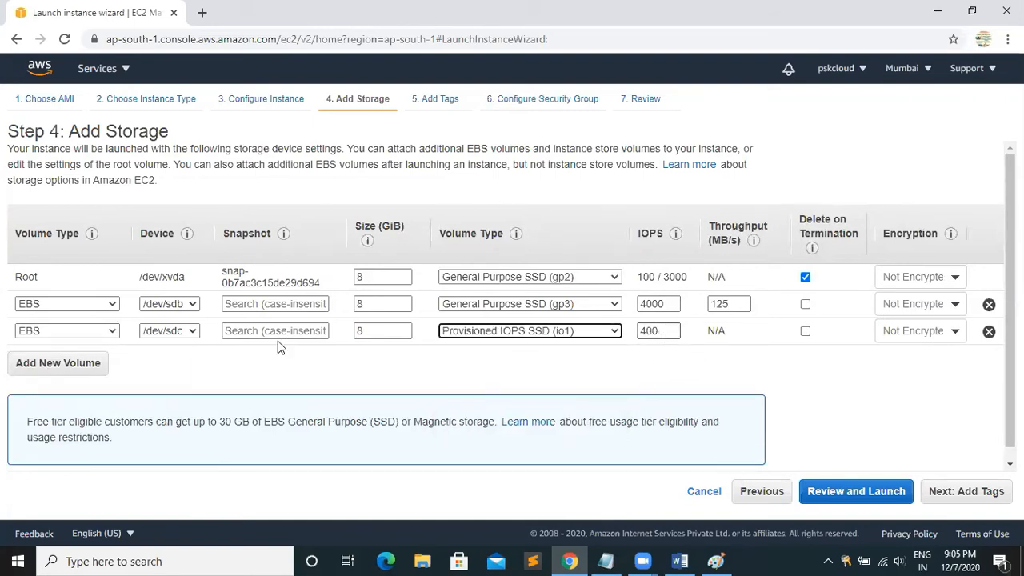
Add an EBS volume on /dev/sdd with the volume type Provisioned IOPS SSD (io2).
click(94, 366)
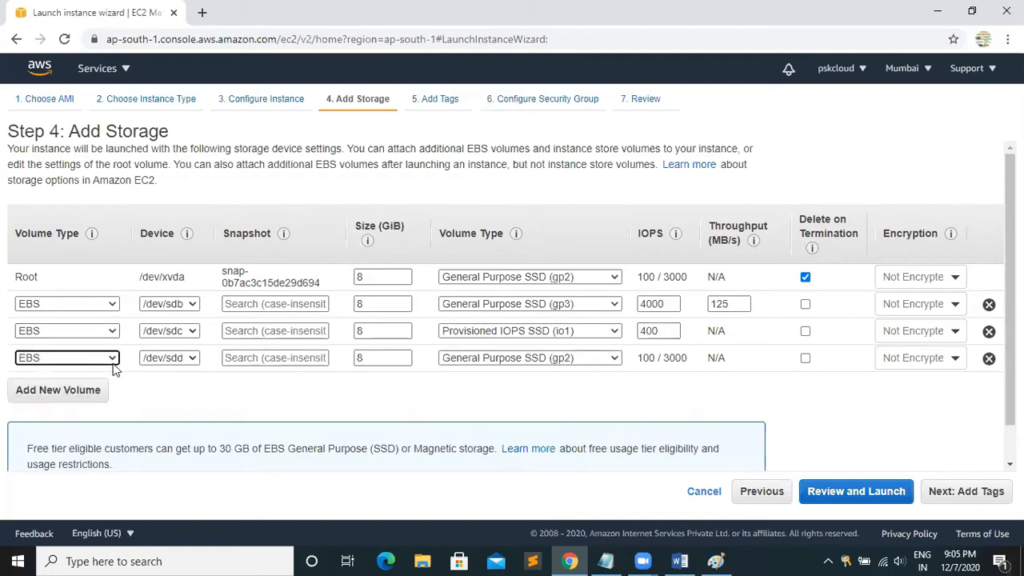
click(612, 362)
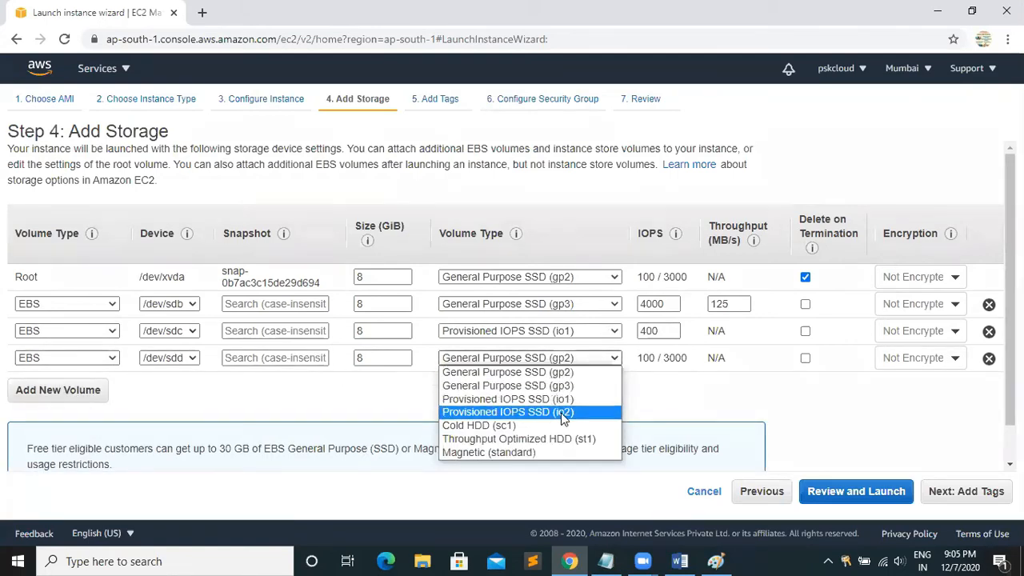
click(563, 412)
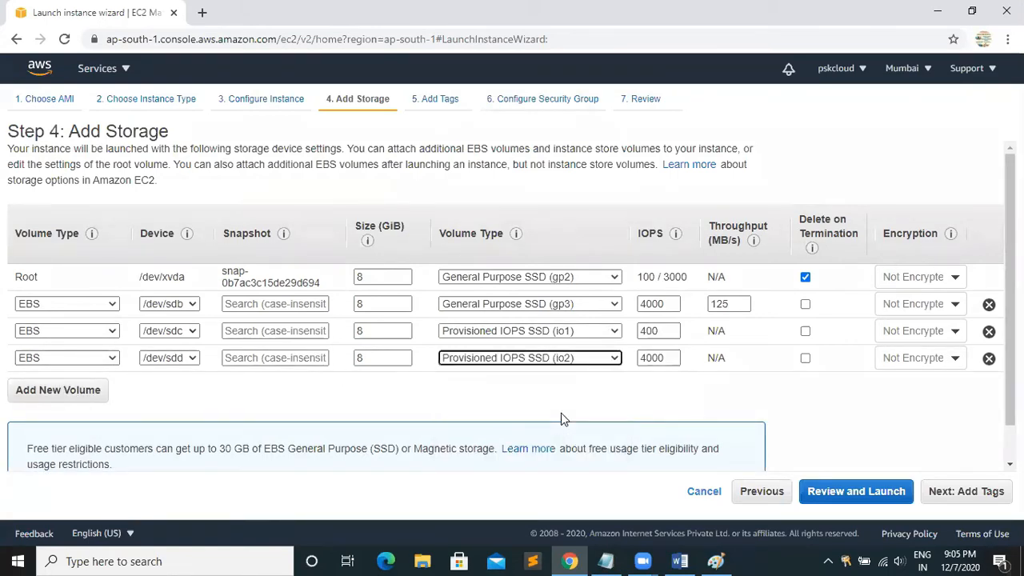
Add an EBS volume on /dev/sde with the volume type Cold HDD (sc1) and check its size.
click(72, 392)
click(607, 385)
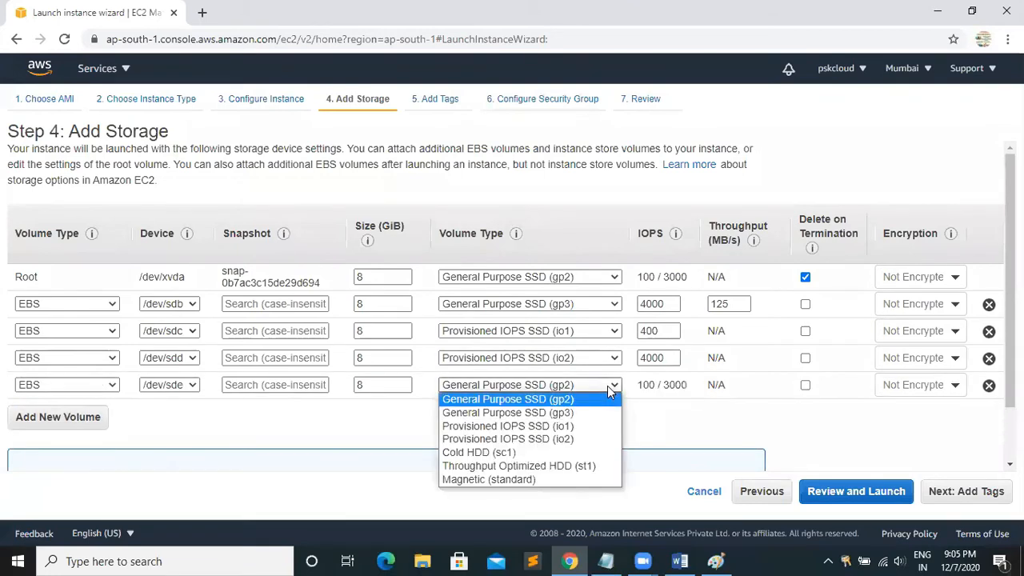
click(537, 453)
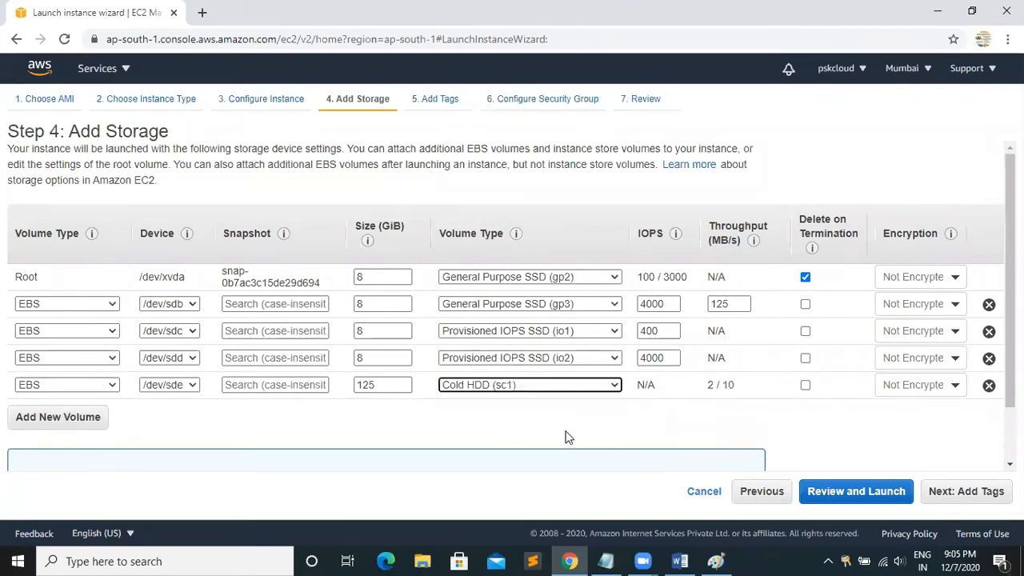
double_click(385, 384)
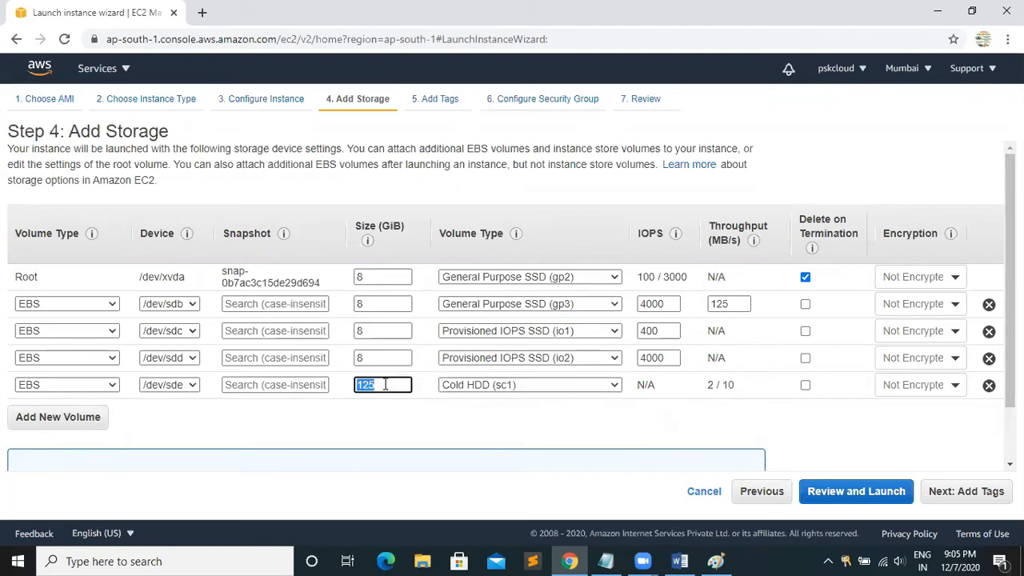
click(386, 385)
Add an EBS volume on /dev/sdf with the volume type Throughput Optimized HDD (st1).
click(60, 418)
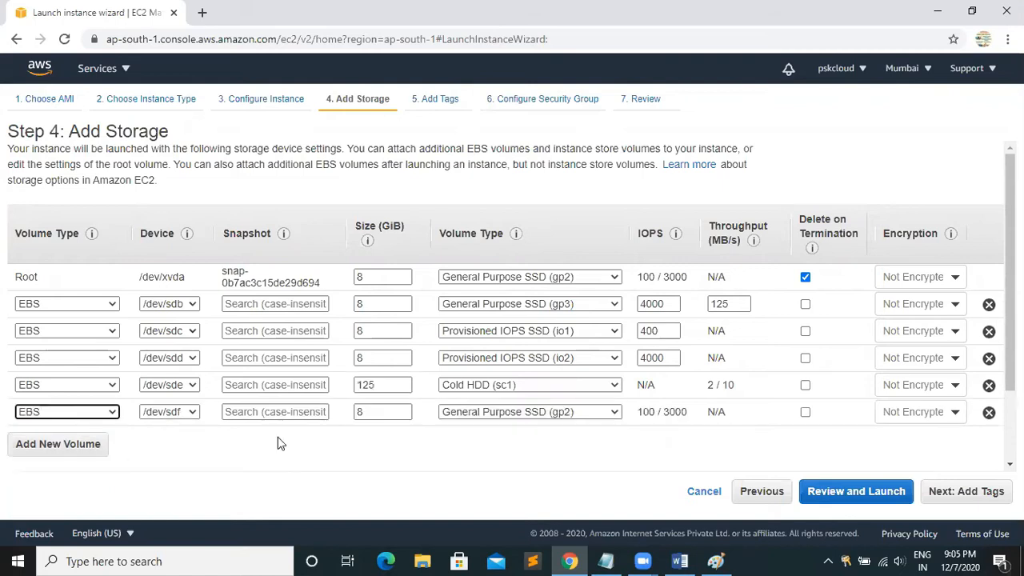
click(614, 412)
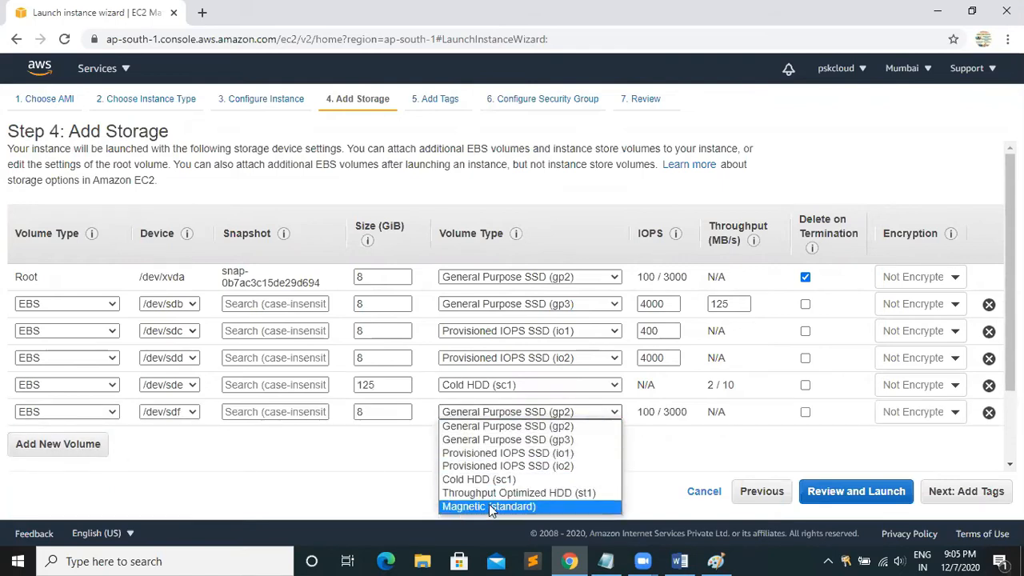
click(488, 493)
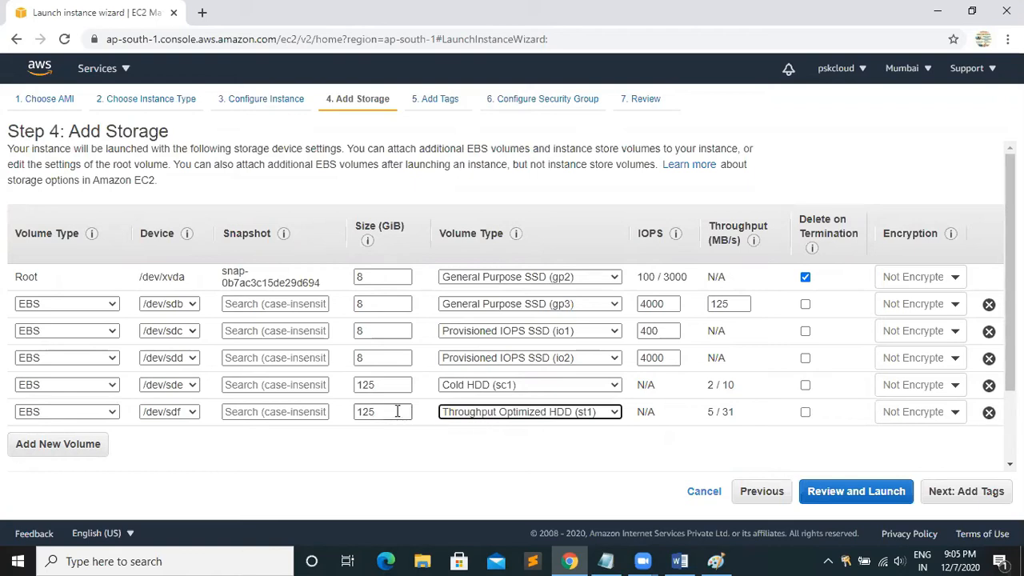
Add an EBS volume on /dev/sdg with the volume type Magnetic (standard).
click(64, 450)
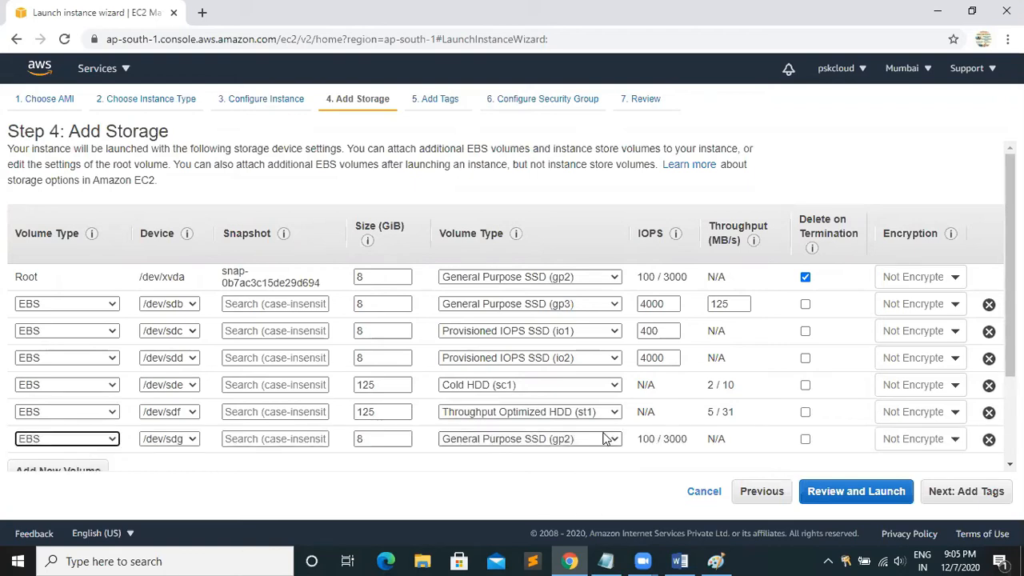
click(606, 438)
click(516, 531)
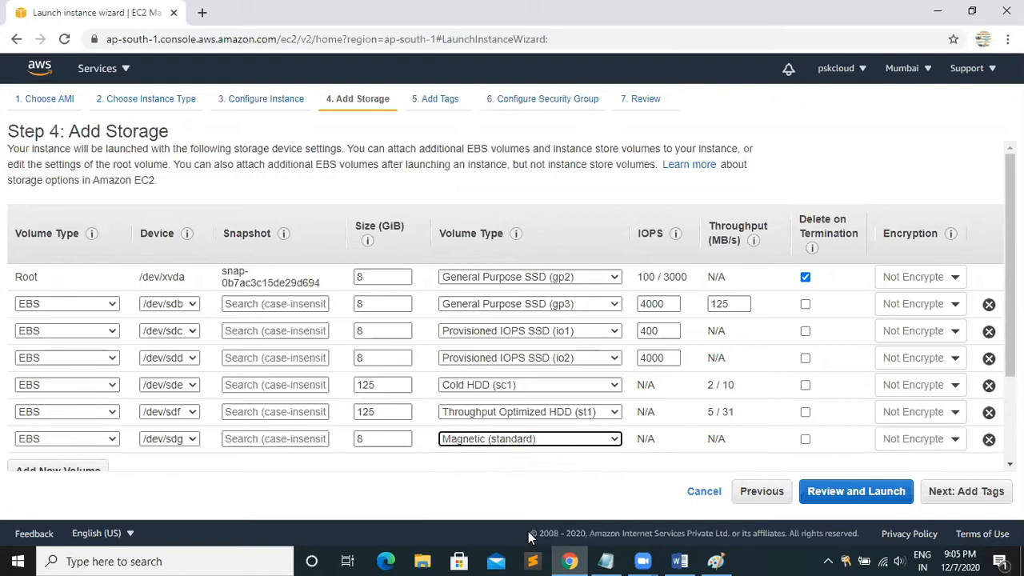
click(596, 441)
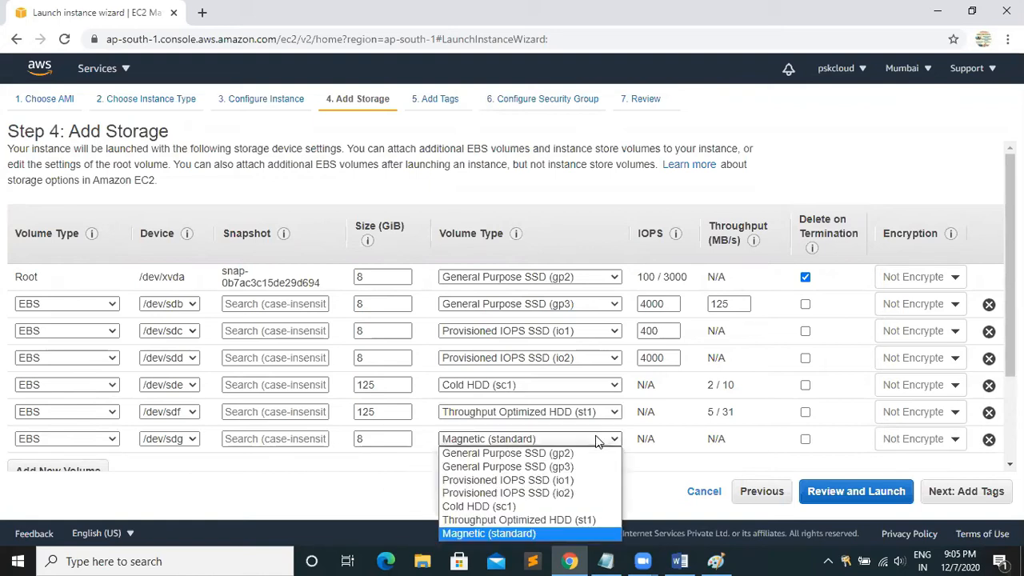
click(513, 533)
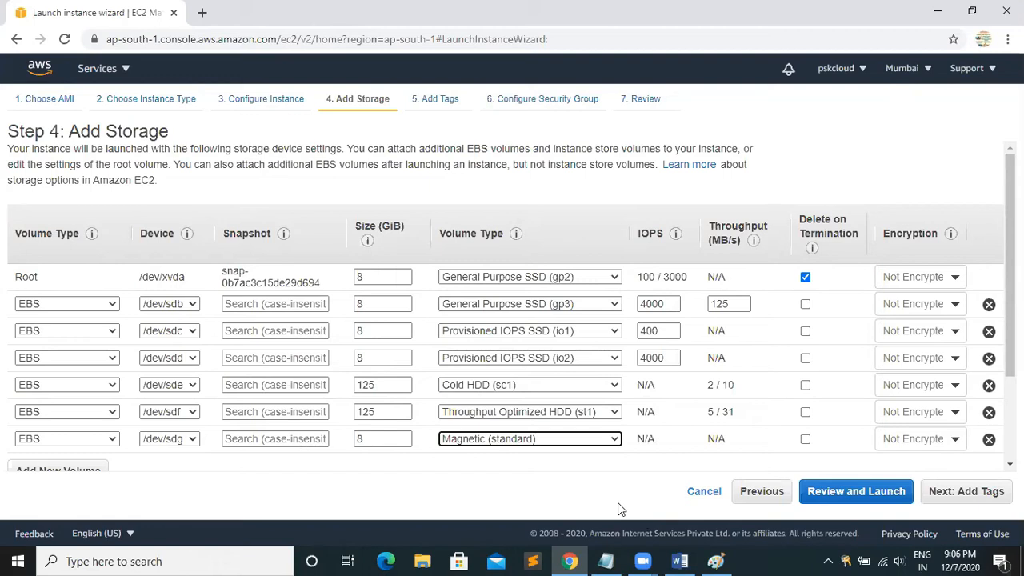
Remove the extra EBS volumes on /dev/sdg, /dev/sdf, /dev/sde, /dev/sdd and /dev/sdc.
click(988, 438)
click(988, 412)
click(989, 385)
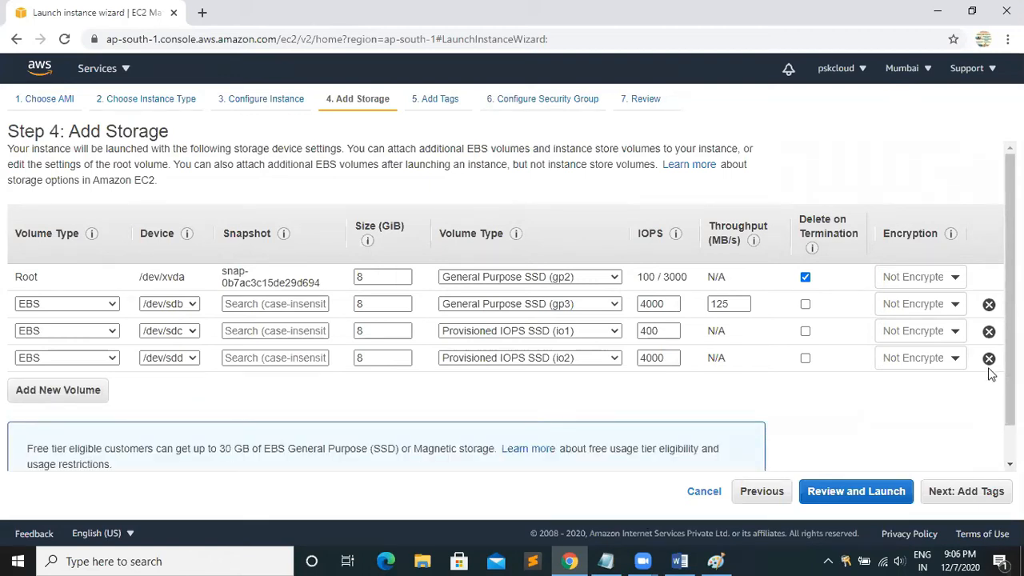
click(988, 358)
click(989, 330)
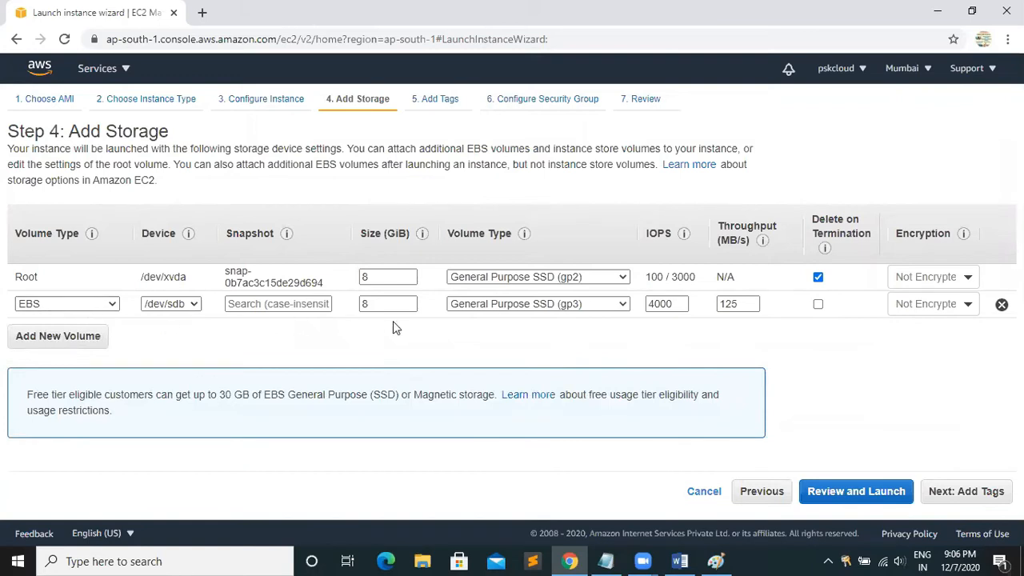
Remove the /dev/sdb volume and toggle the root volume's Delete on Termination option.
double_click(380, 304)
drag(302, 394, 307, 395)
click(384, 277)
double_click(380, 304)
click(386, 305)
click(406, 339)
click(1002, 305)
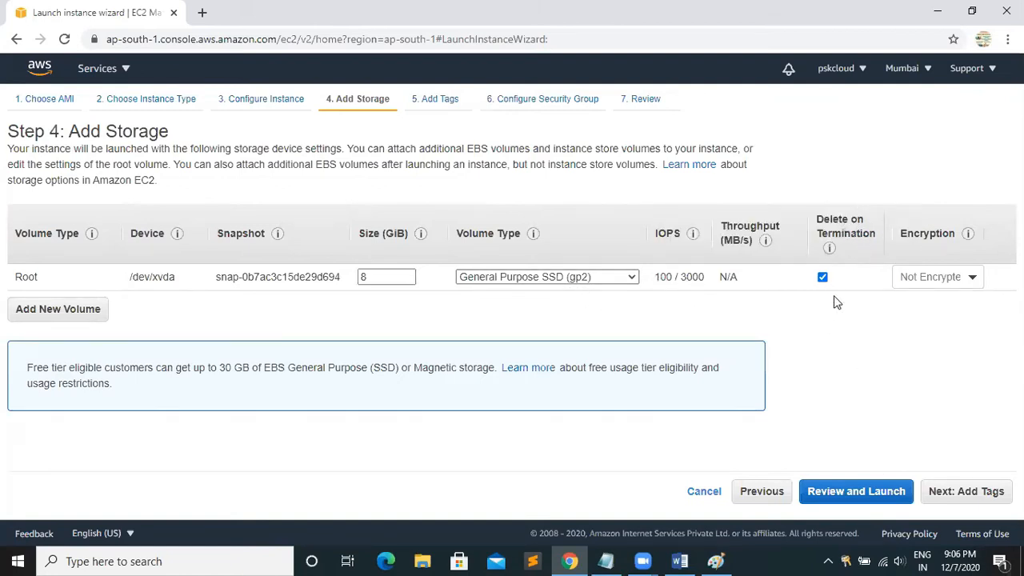
click(823, 277)
Continue to the tags stage and add a tag with the key Name and the value Test-Server.
click(969, 491)
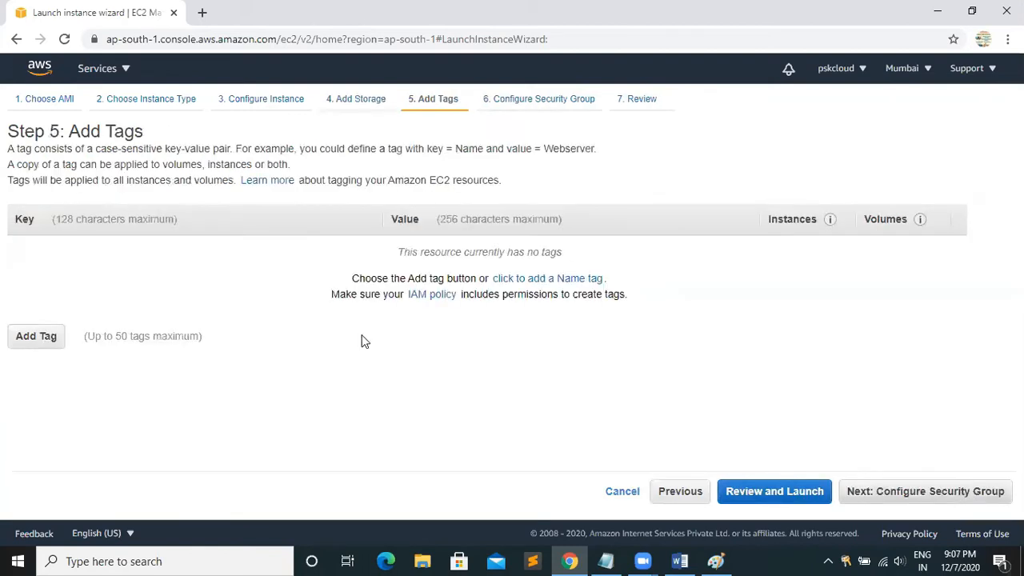
click(34, 342)
click(129, 255)
text(Name)
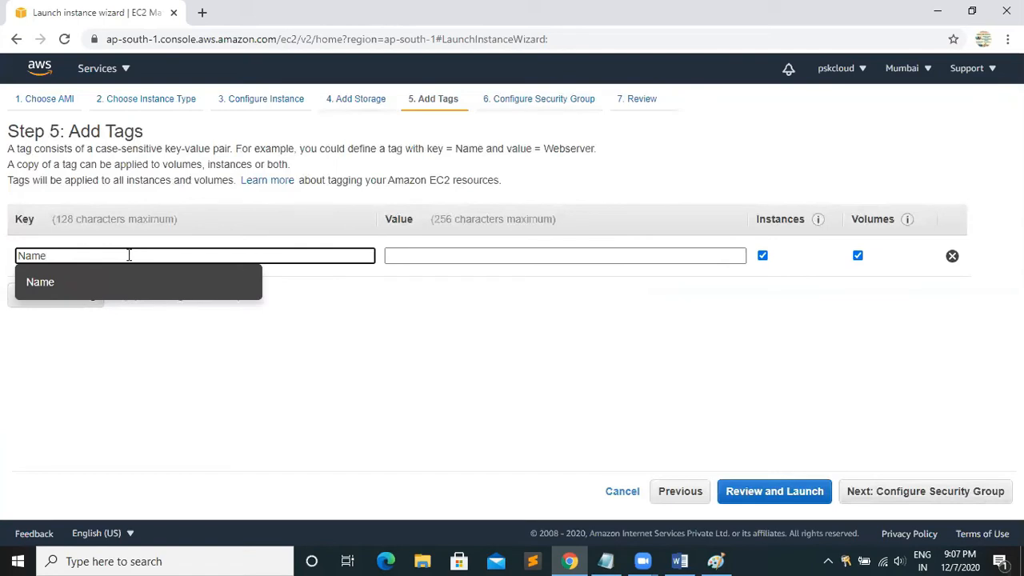
click(425, 257)
text(Test)
text(-Sel)
text(ver)
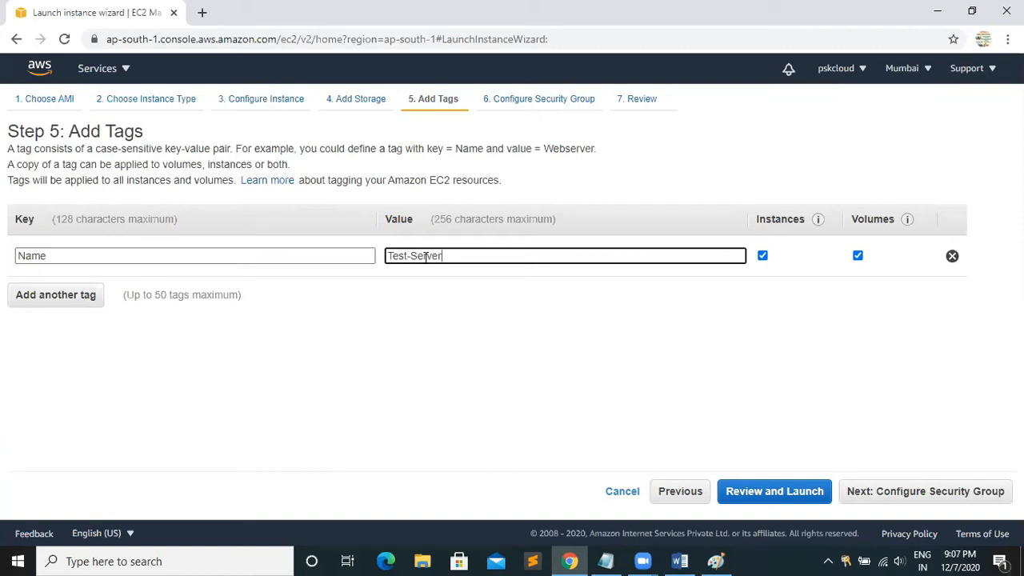
Continue to the security group configuration and assign the existing security group My-ASG.
click(897, 492)
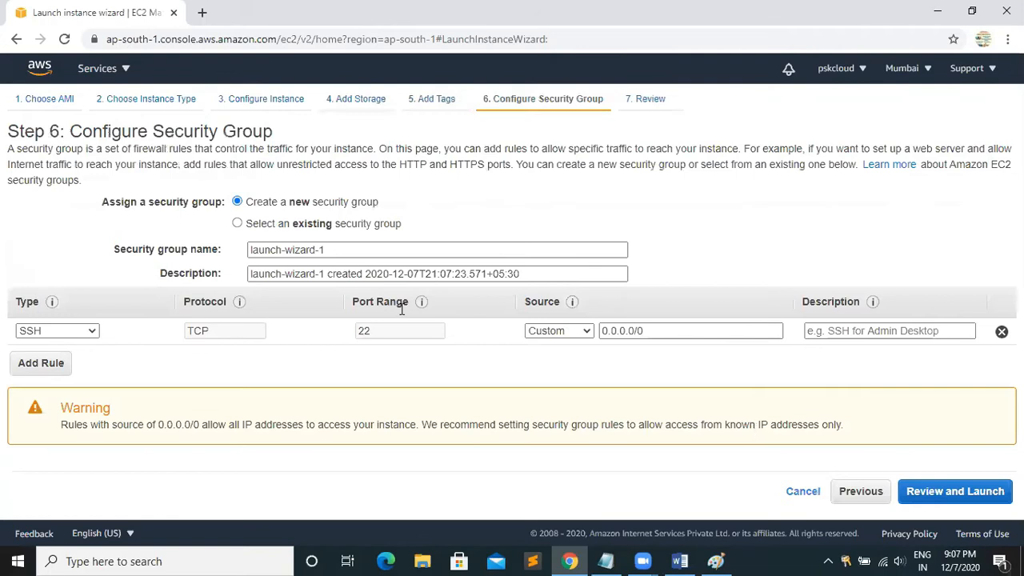
click(237, 223)
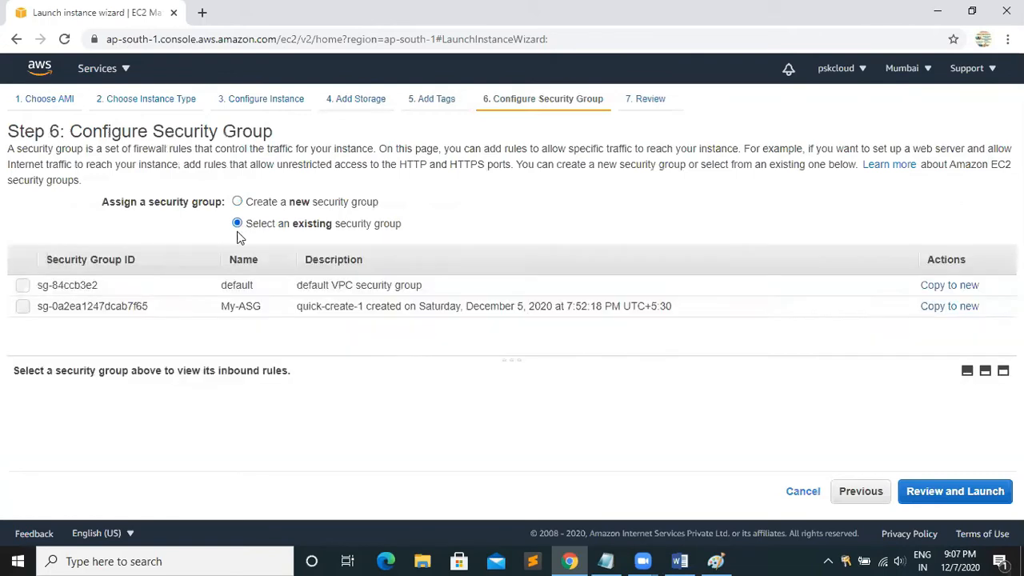
click(22, 306)
Review the configuration and launch the instance with the existing key pair demo, acknowledging access to its private key file.
click(959, 491)
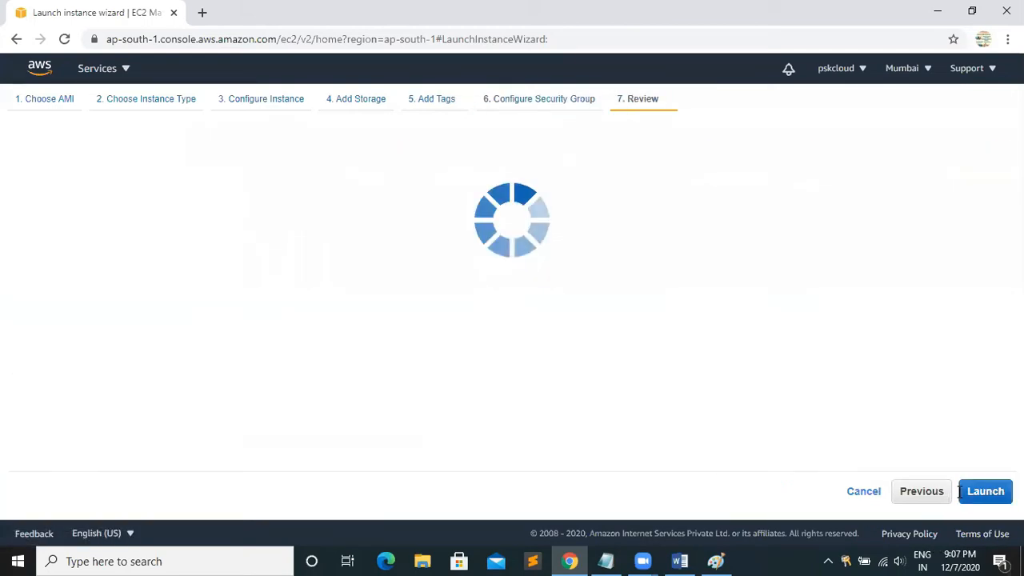
scroll(1009, 240, down, 3)
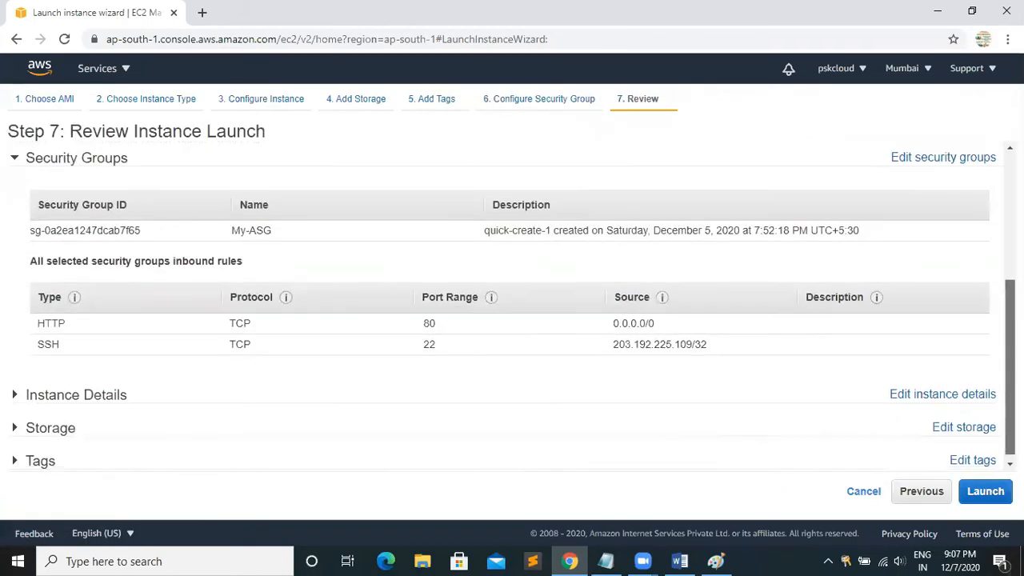
click(983, 491)
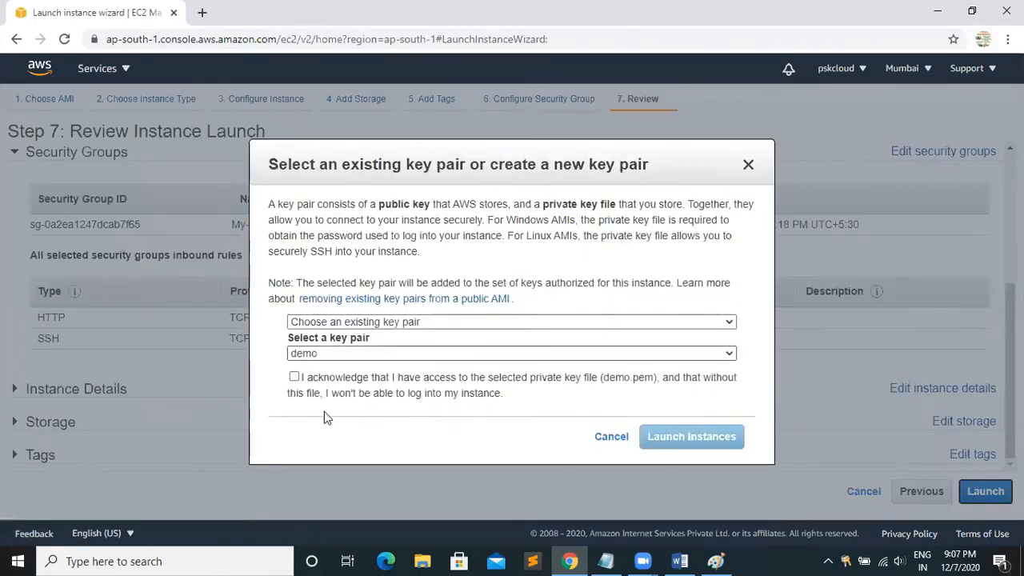
click(295, 378)
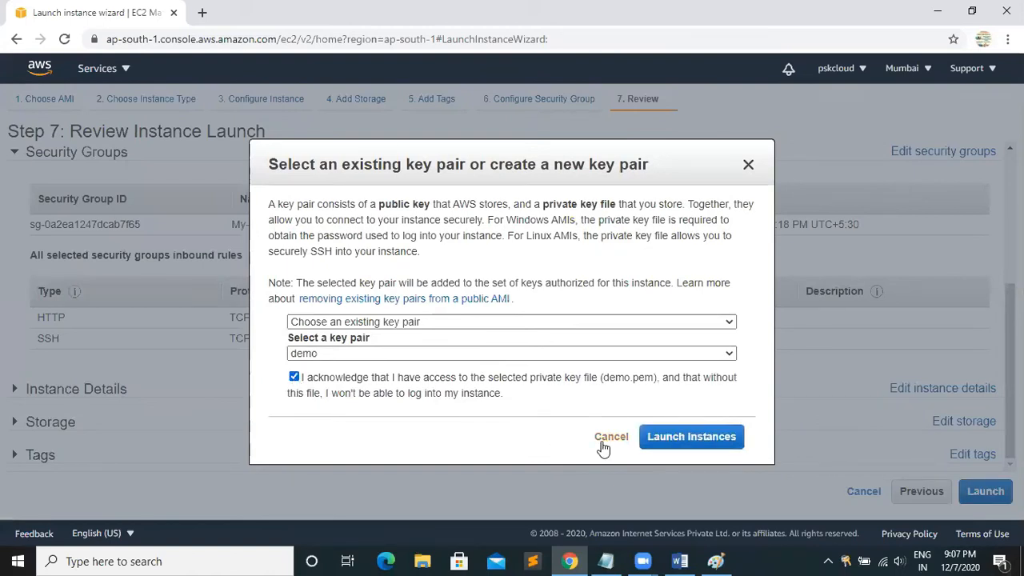
click(678, 441)
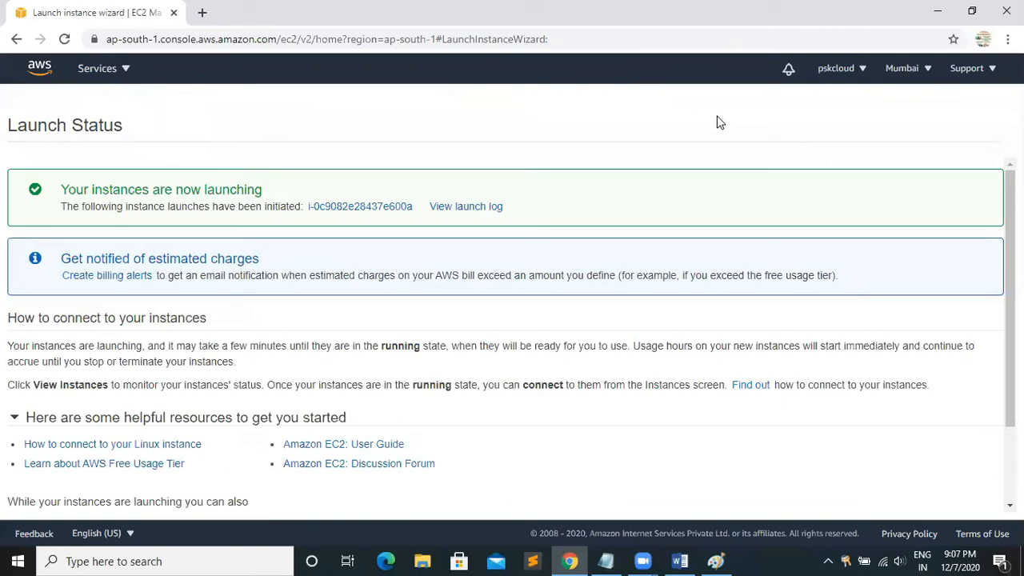
Open the launched instance in the Instances list, remove the search filter, and select Test-Server to view its details.
click(339, 206)
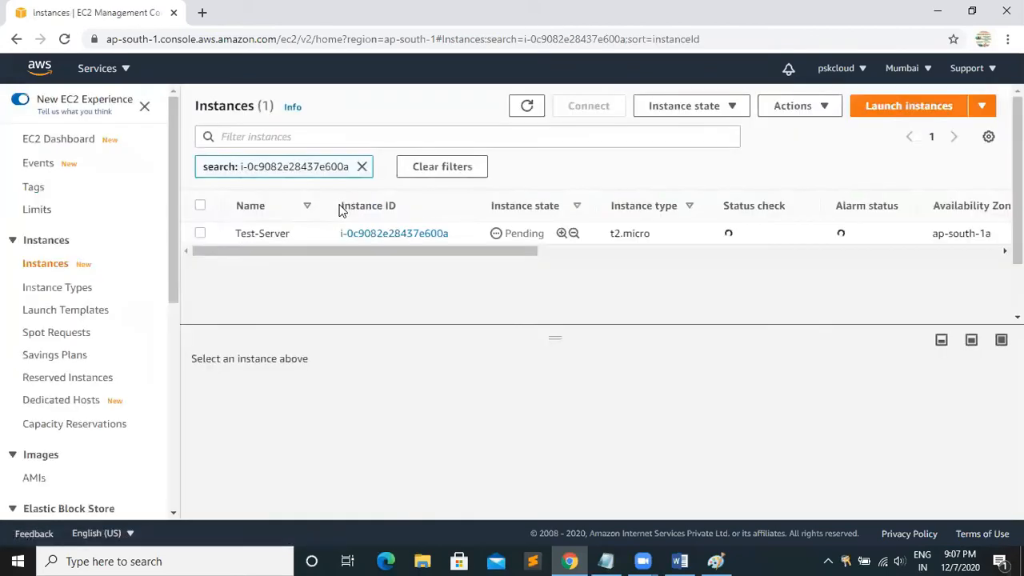
click(362, 167)
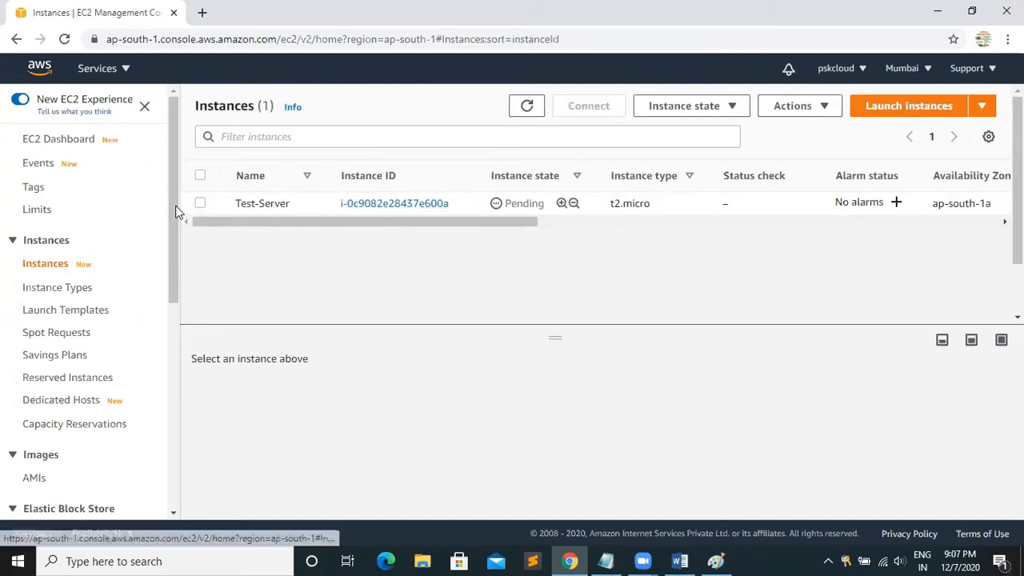
click(199, 205)
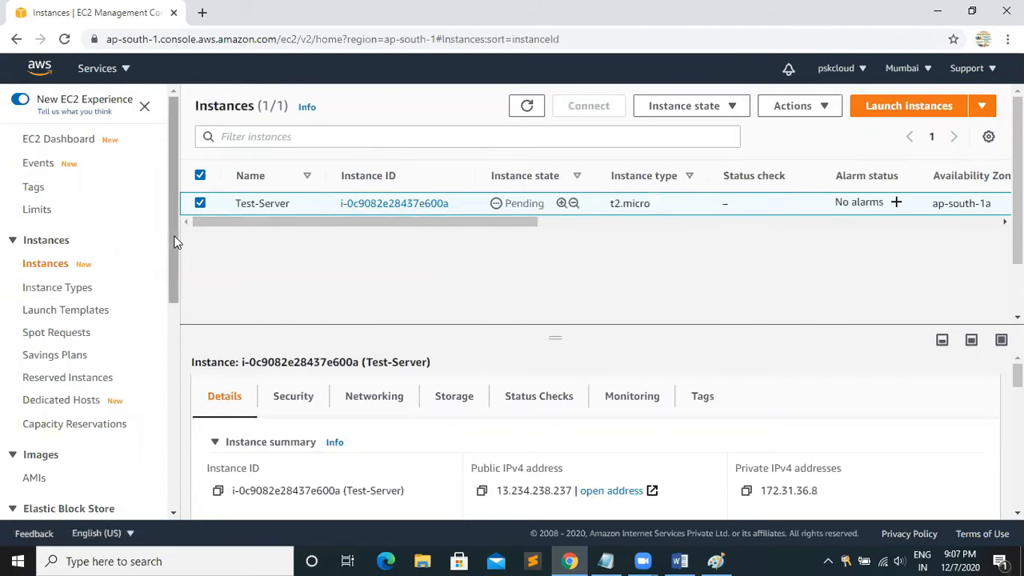
Open the Elastic Block Store volumes list and review the Test-Server root volume.
drag(174, 240, 169, 331)
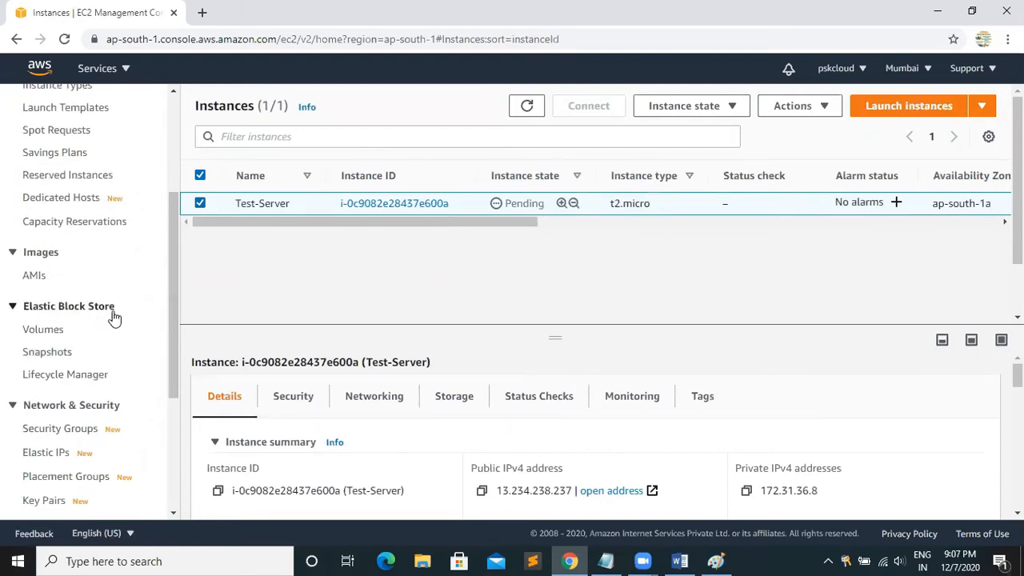
click(36, 330)
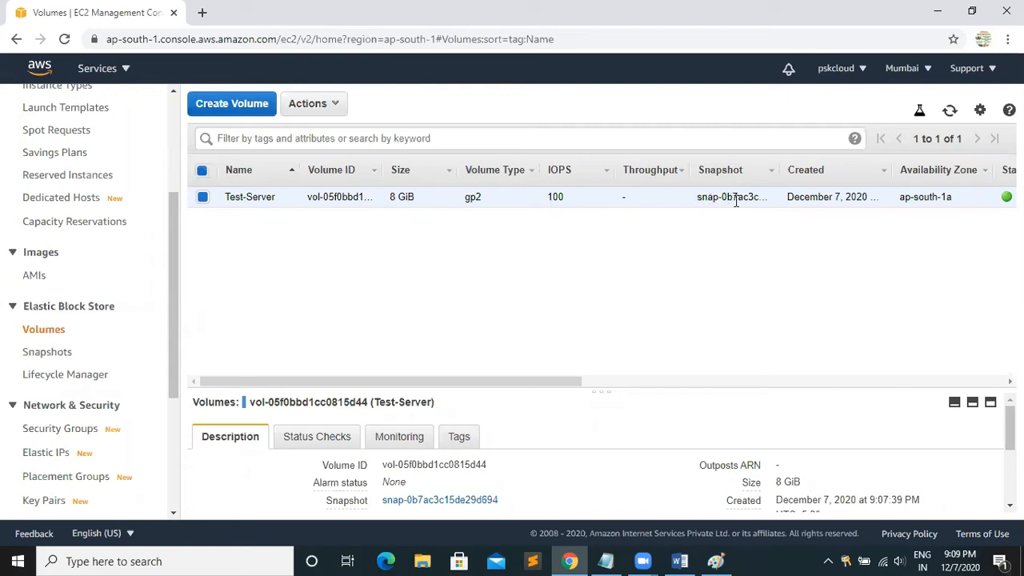
Start creating a new EBS volume with the type General Purpose SSD (gp2) and a size of 8 GiB.
click(228, 106)
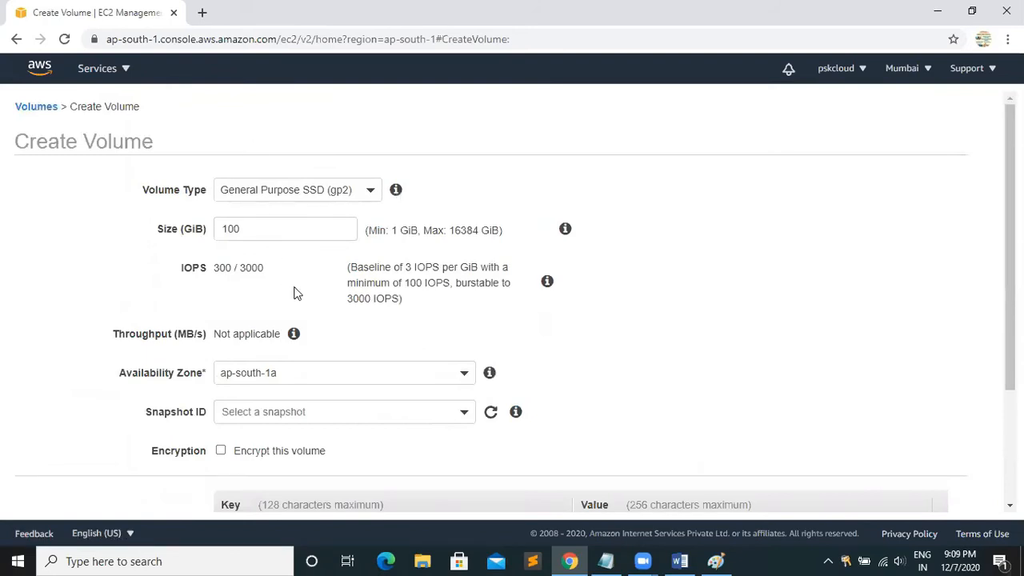
click(370, 195)
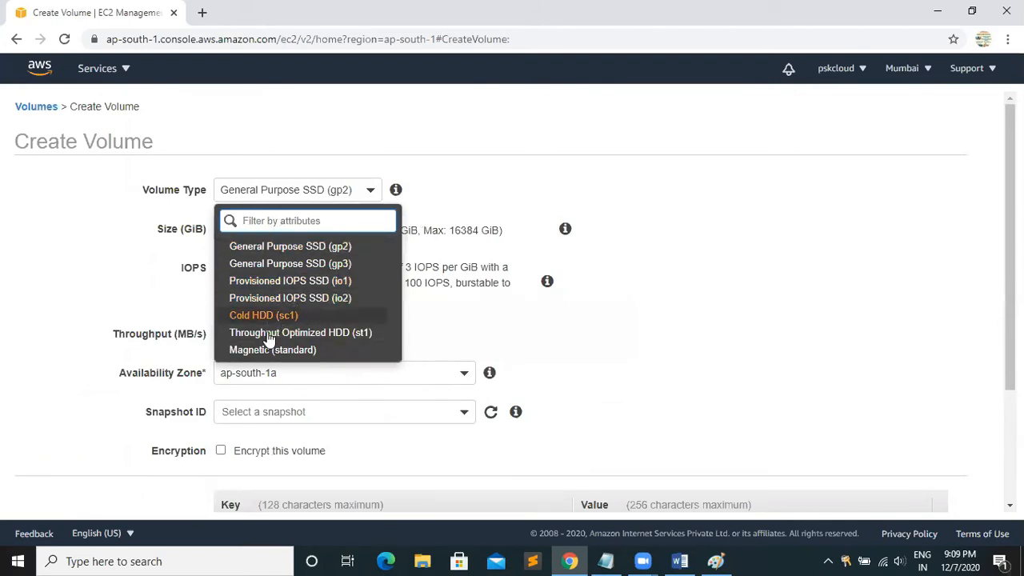
click(313, 247)
double_click(259, 224)
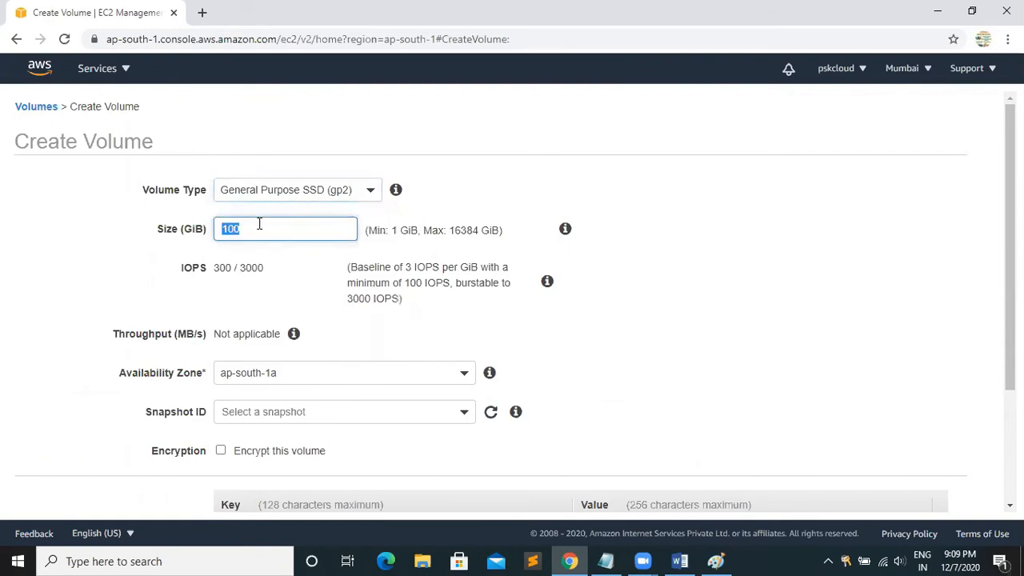
text(8)
click(662, 348)
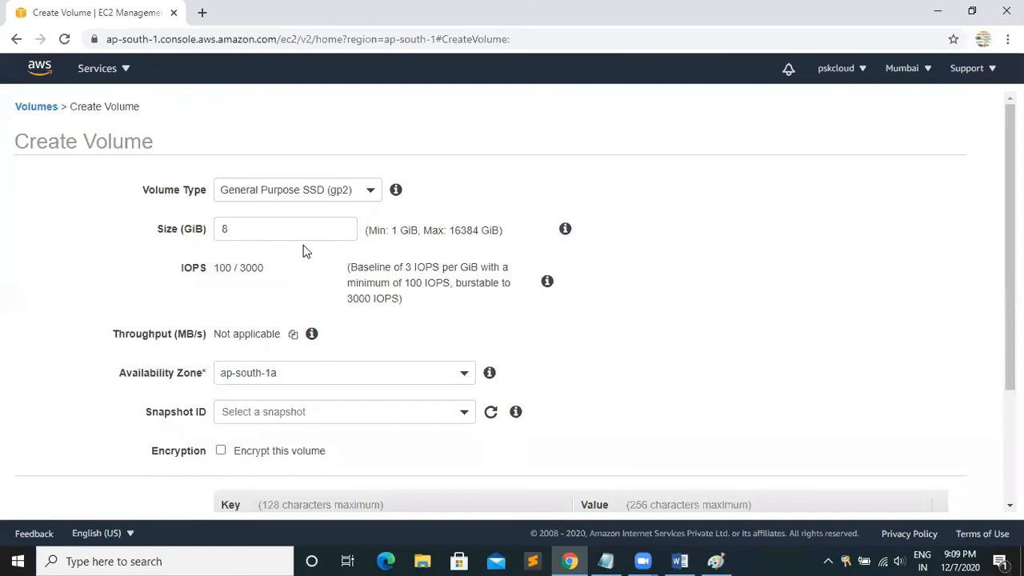
Try a different size for the new volume, and set it back to 8 GiB.
double_click(244, 225)
text(1)
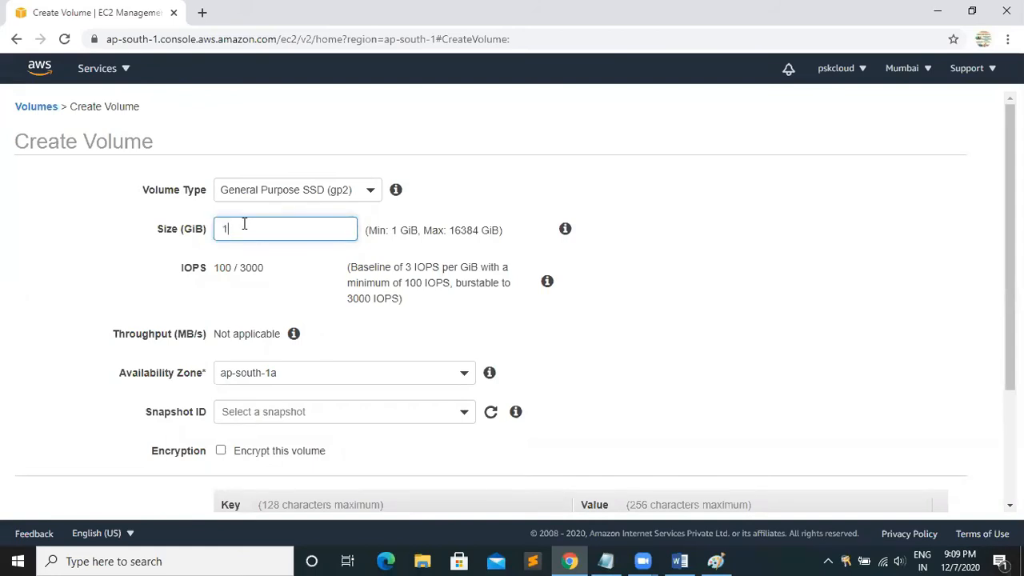
click(602, 304)
double_click(252, 225)
click(256, 230)
key(BackSpace)
click(751, 338)
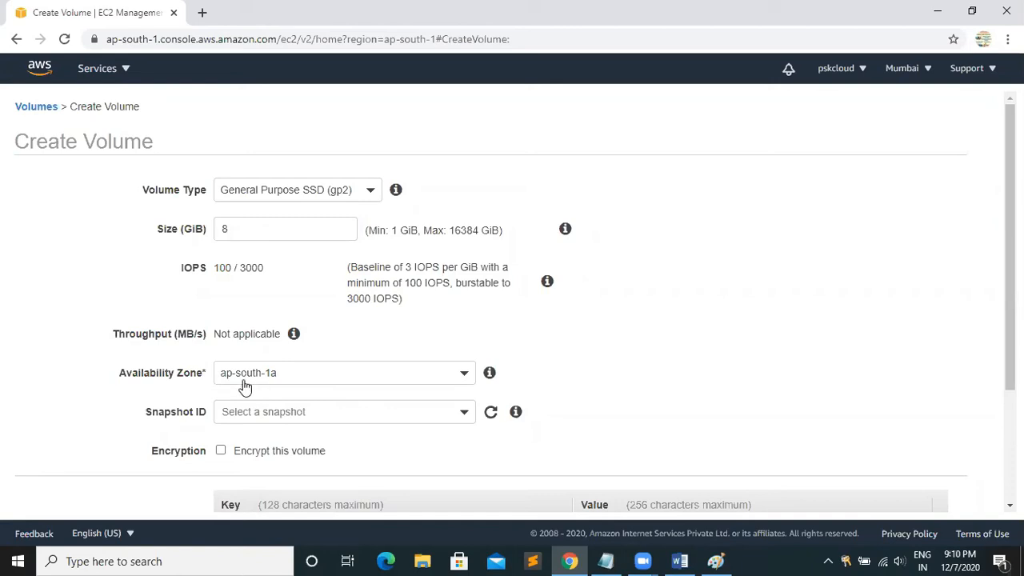
Review the availability zone and snapshot choices for the new volume, keeping ap-south-1a and no snapshot.
click(460, 379)
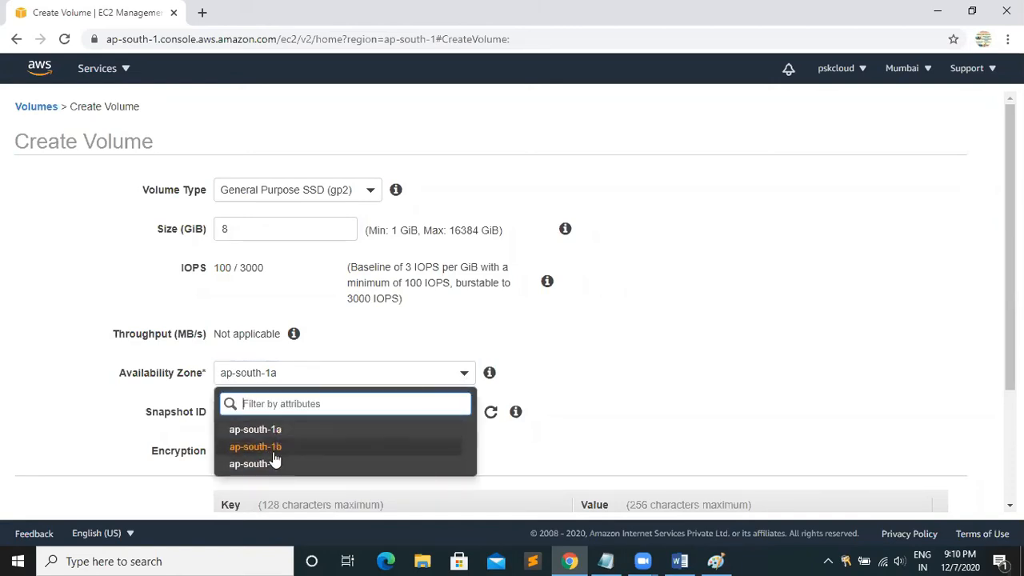
click(778, 373)
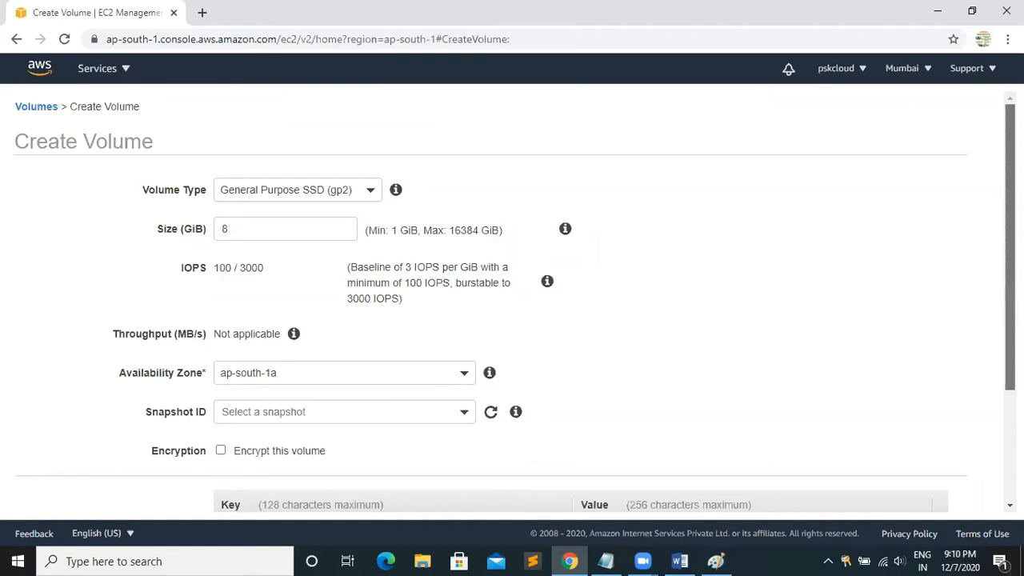
scroll(991, 414, down, 3)
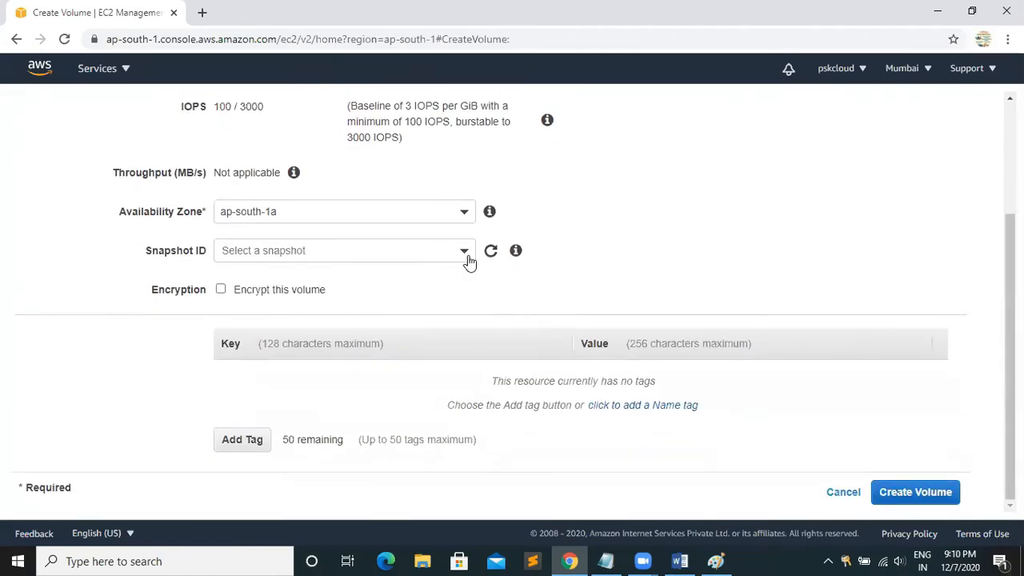
click(469, 263)
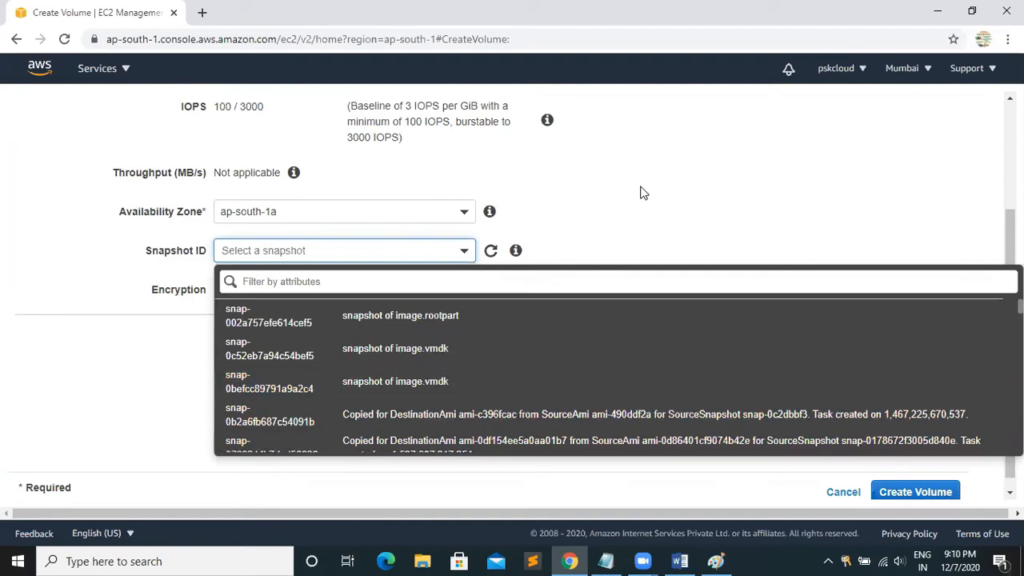
click(643, 193)
mouse_move(515, 251)
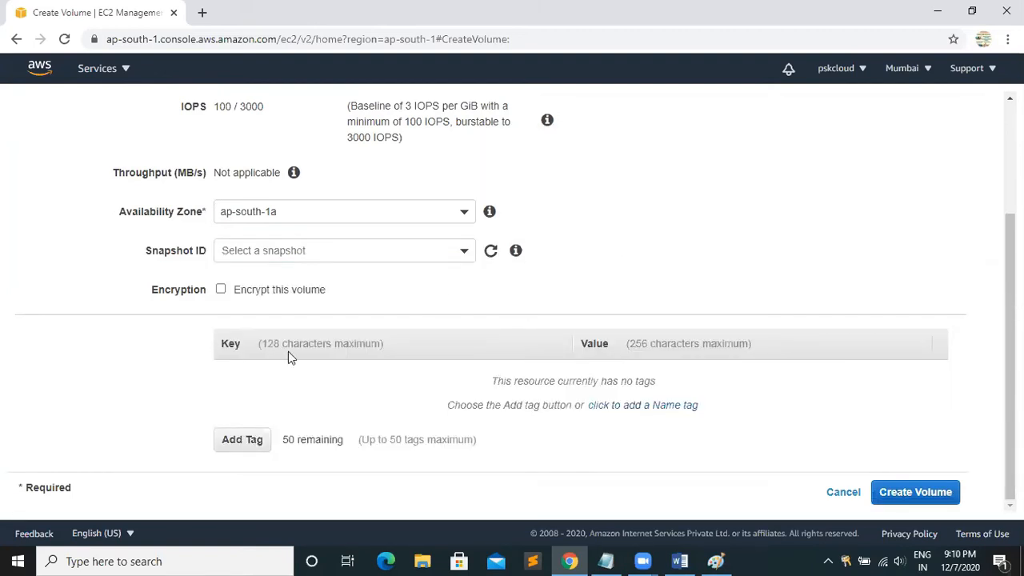
Add a tag with the key Name and the value G-DATA, and create the volume.
click(241, 445)
click(255, 406)
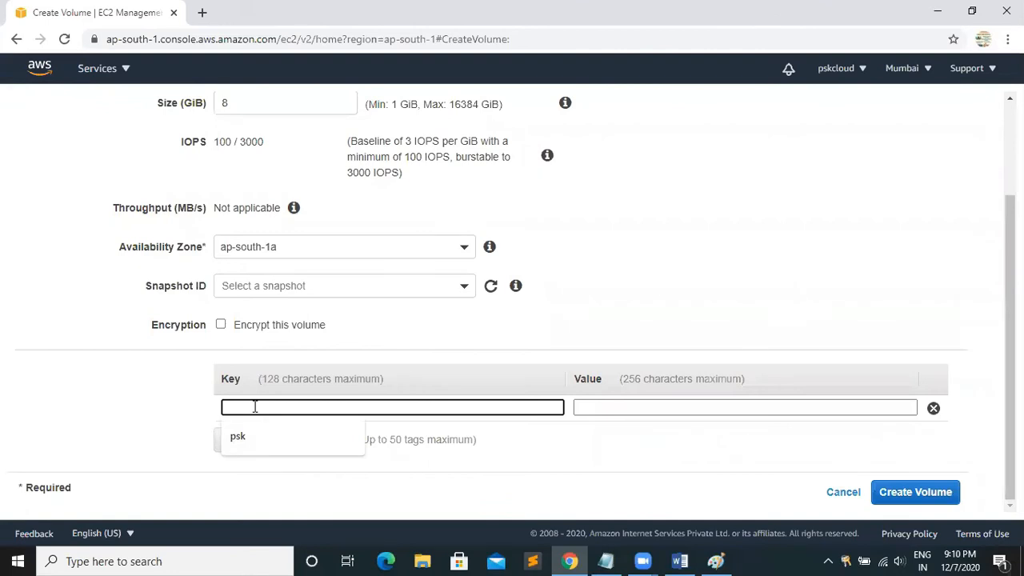
text(Name)
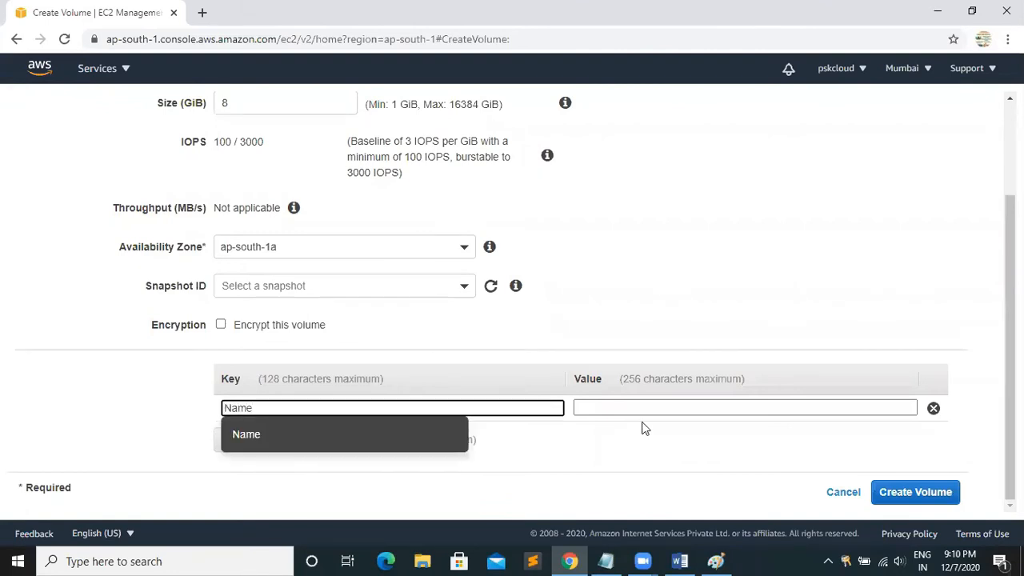
click(627, 408)
text(G)
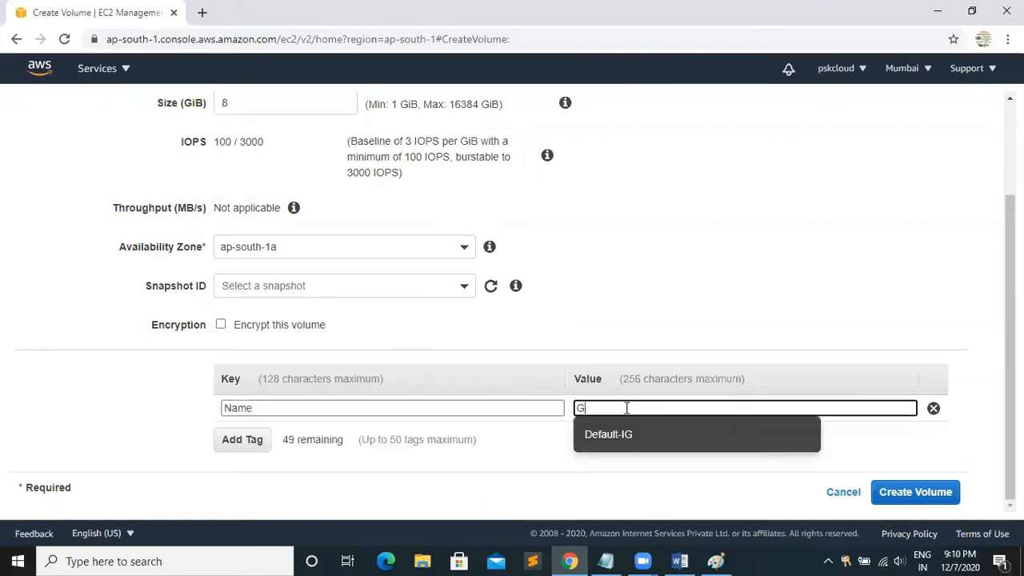
text(-DATA)
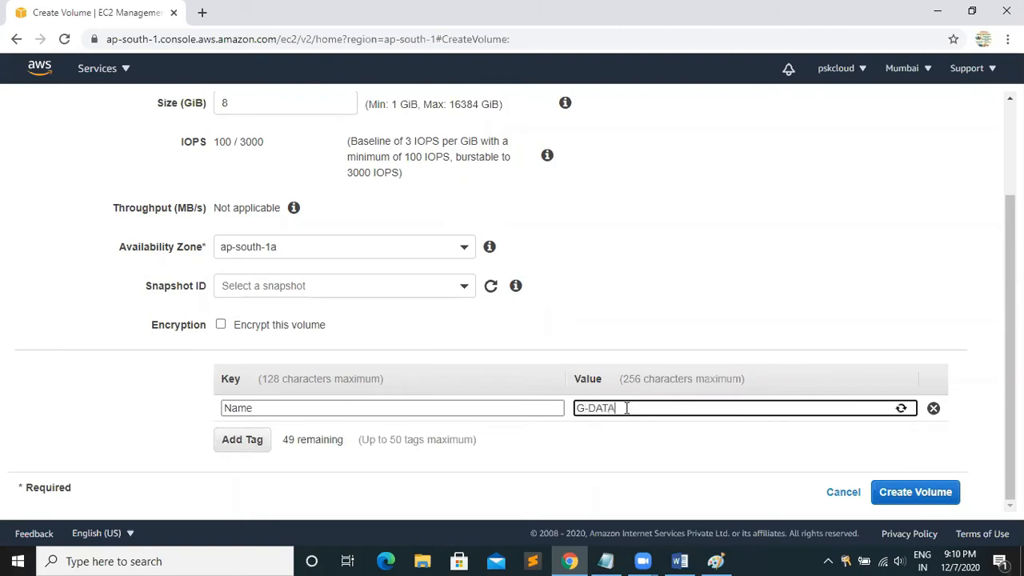
click(916, 495)
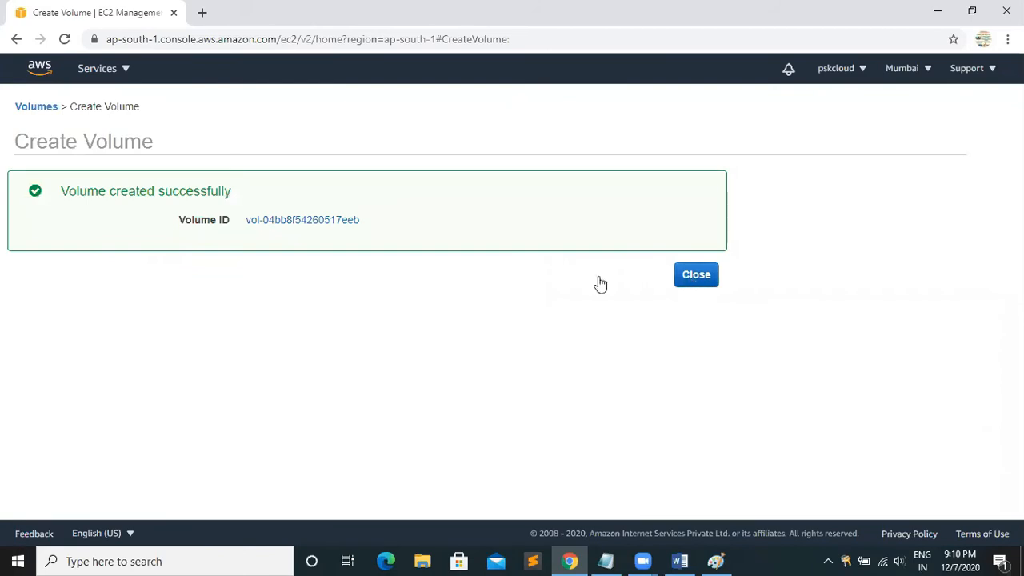
Open the newly created volume and remove the Volume ID filter to view all volumes.
click(300, 219)
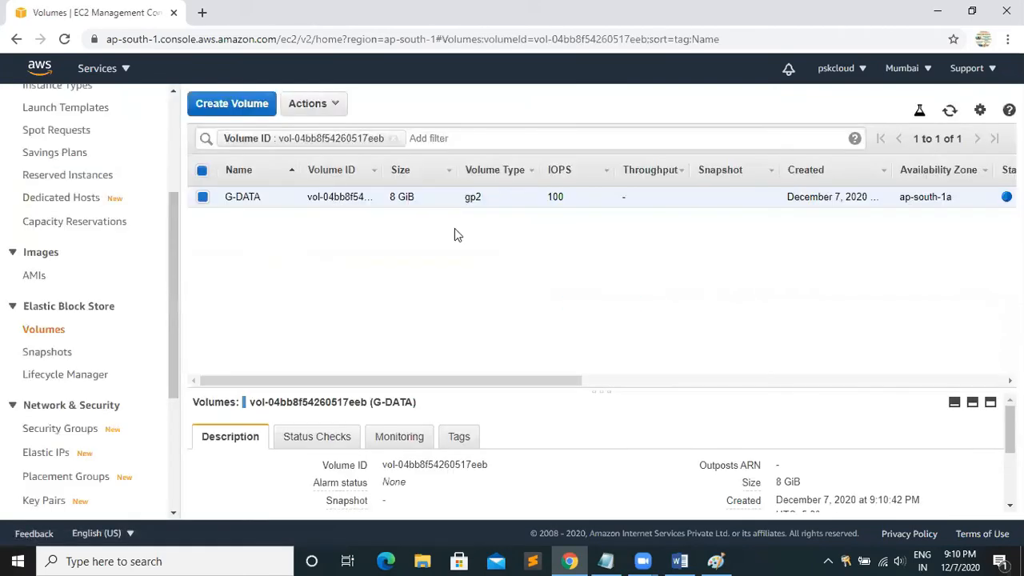
click(393, 138)
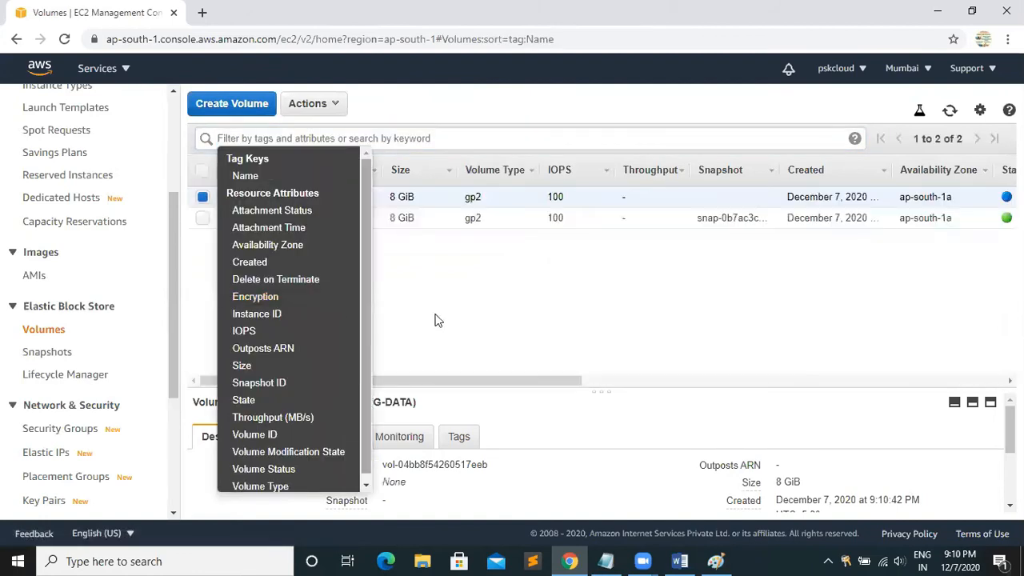
click(503, 301)
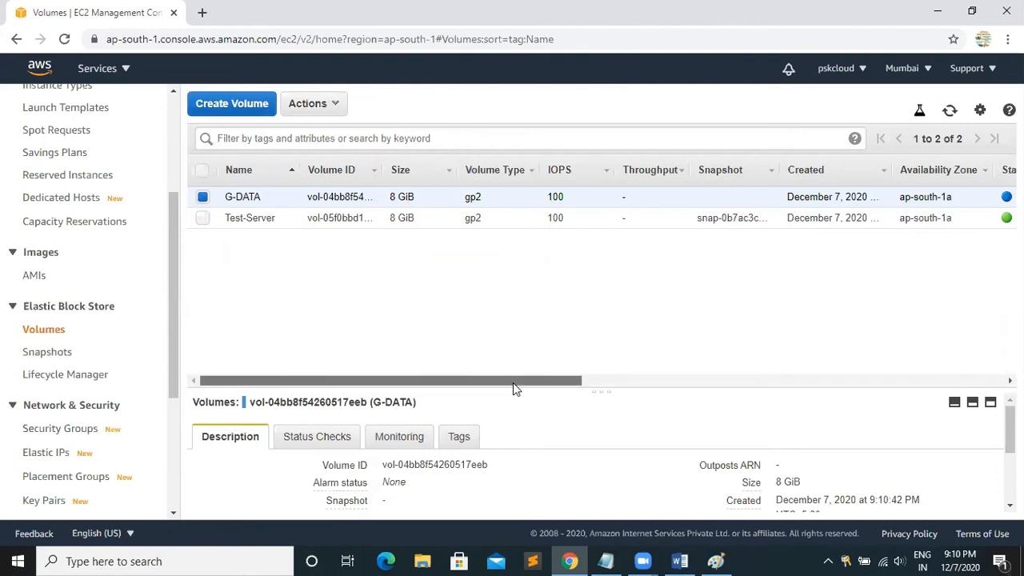
drag(513, 382, 514, 381)
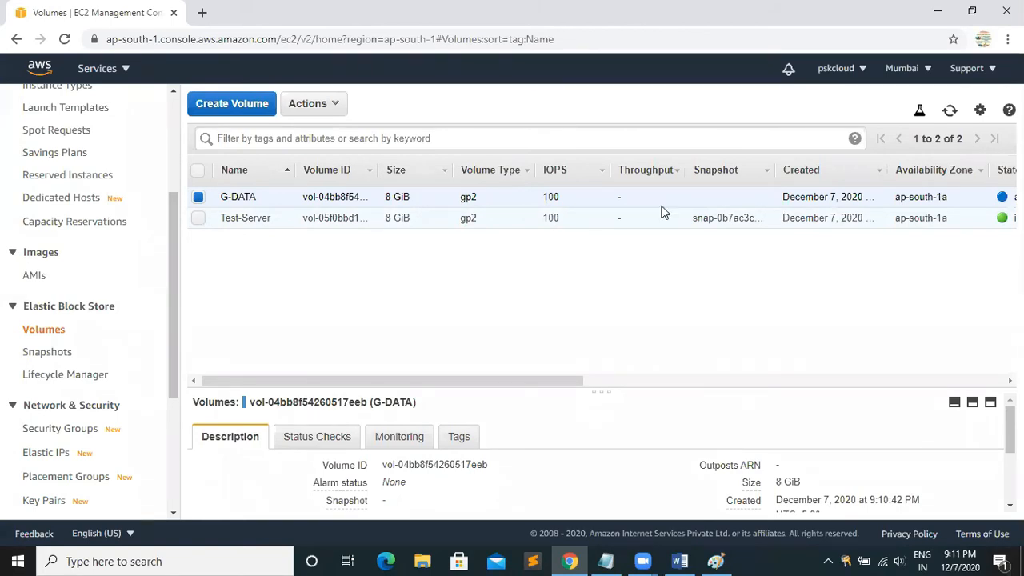
Open the running instances from the EC2 Dashboard, check Test-Server, and remove the running-state filter.
scroll(170, 208, up, 1)
scroll(177, 164, up, 3)
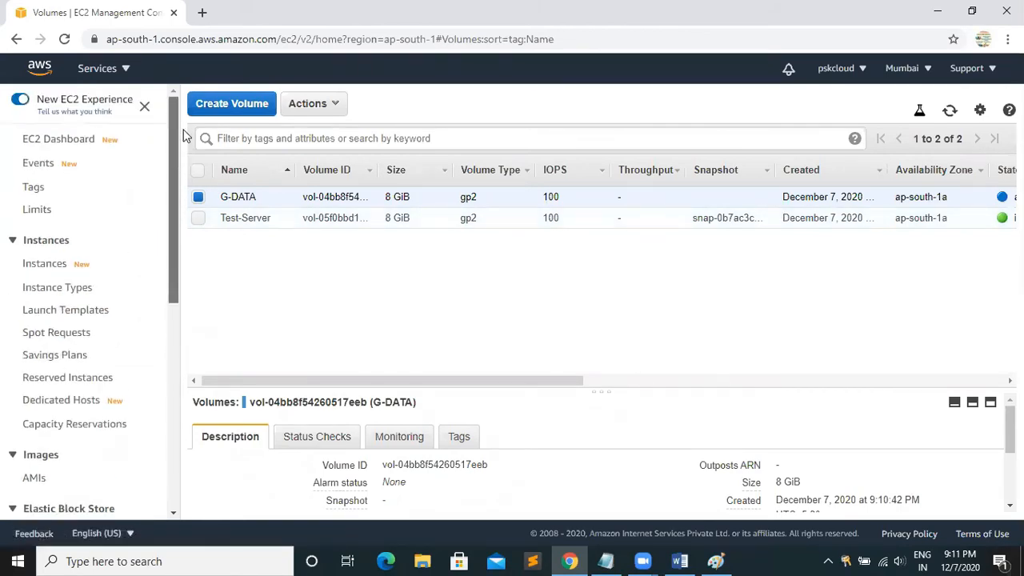
click(60, 140)
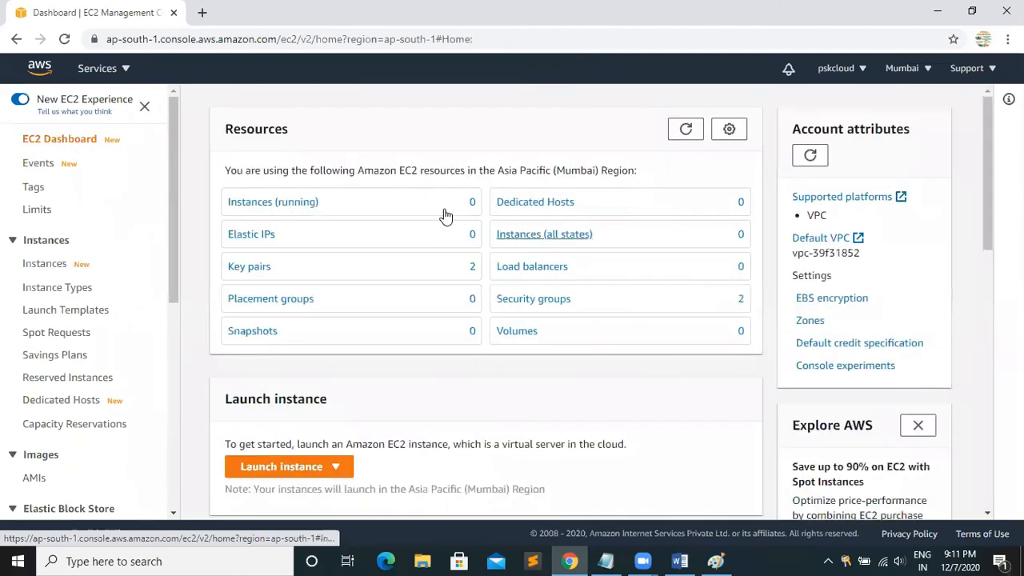
click(272, 204)
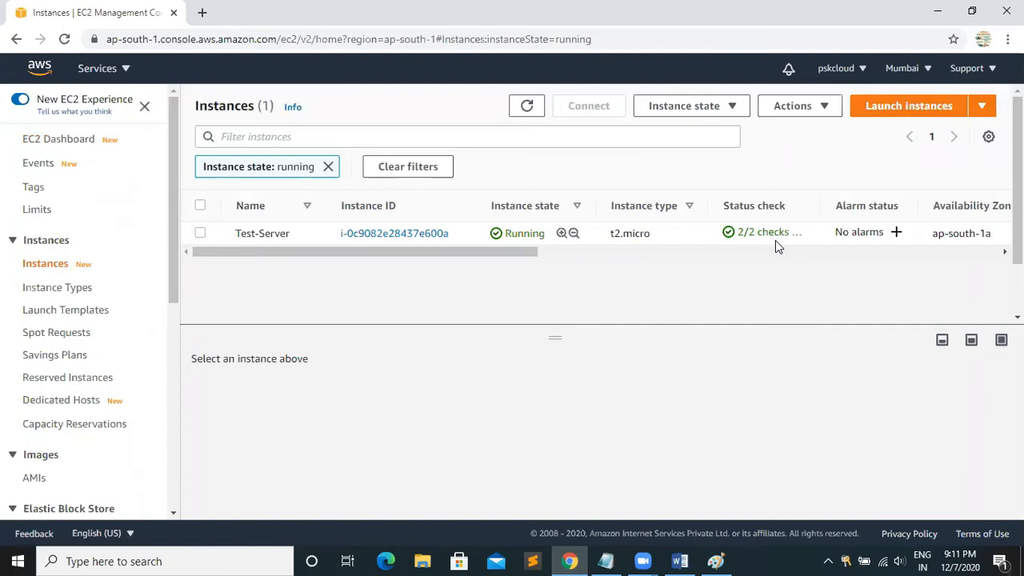
click(328, 167)
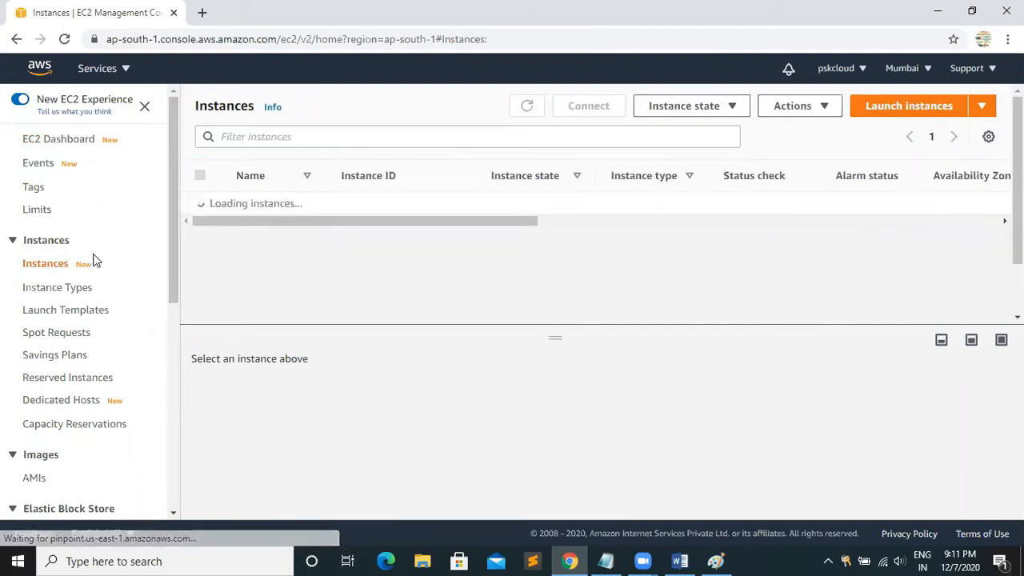
Attach the G-DATA volume to the Test-Server instance as device /dev/sdf from the Volumes list.
drag(171, 250, 175, 319)
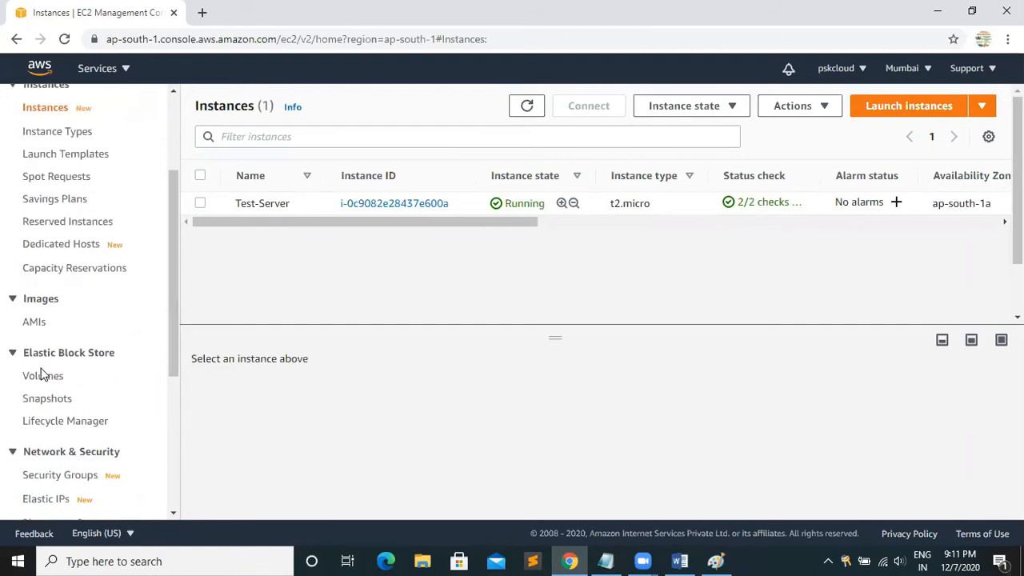
click(42, 375)
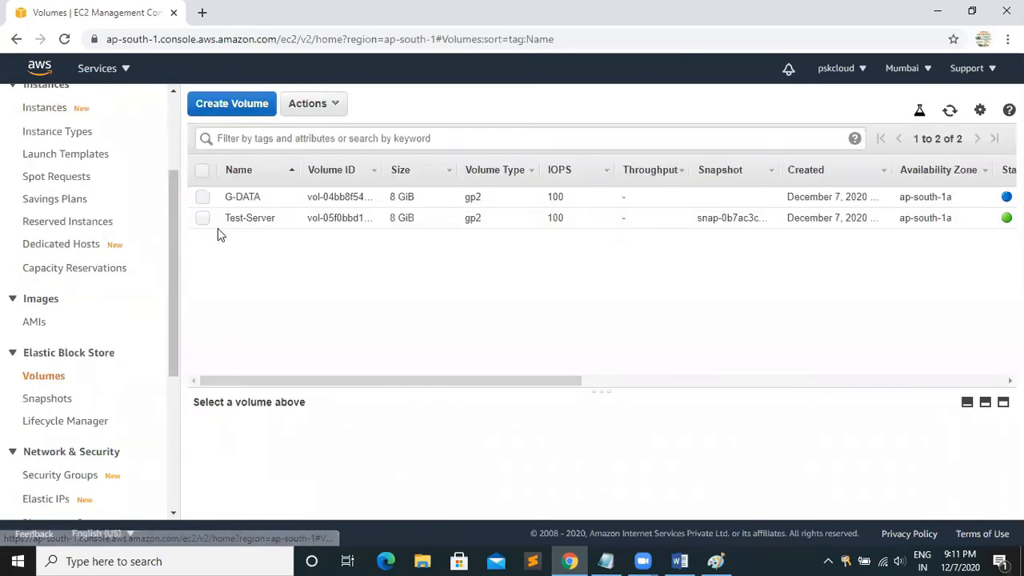
click(203, 197)
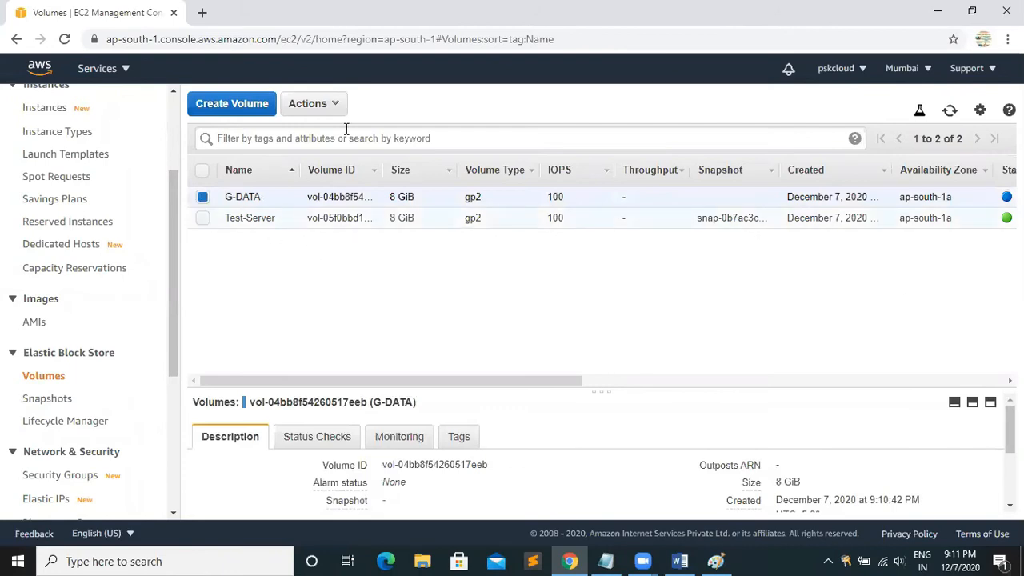
click(333, 107)
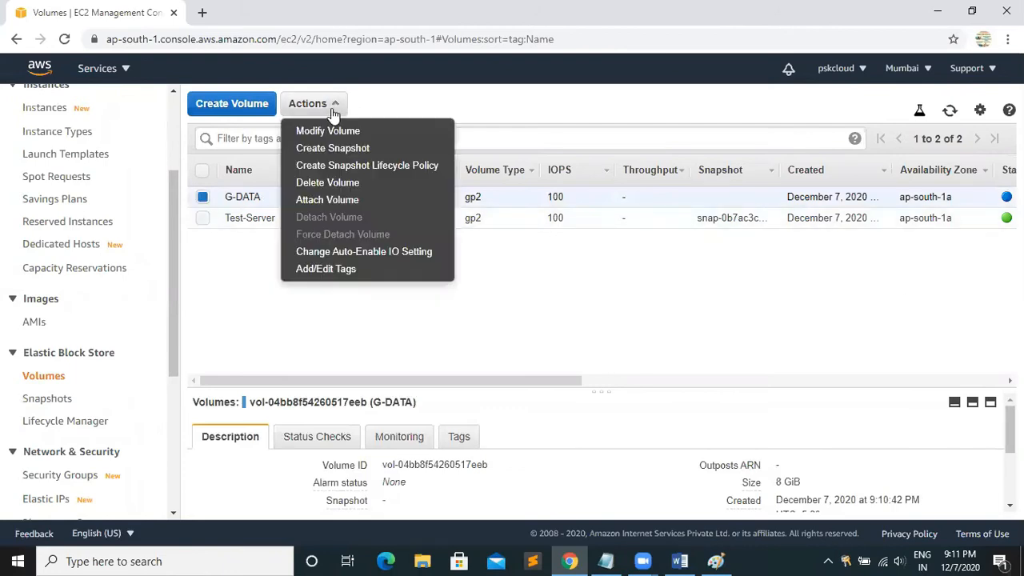
click(332, 206)
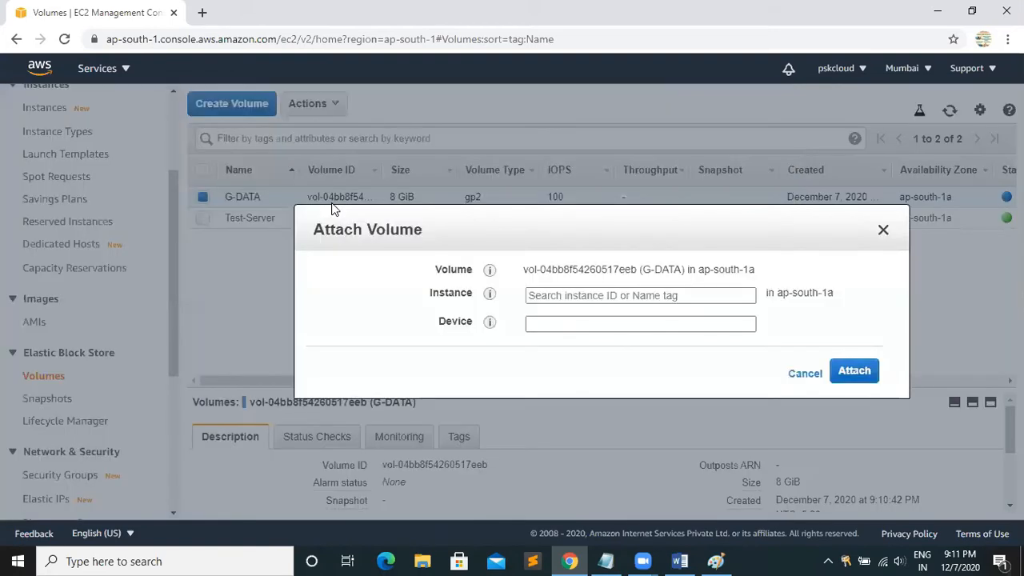
click(714, 298)
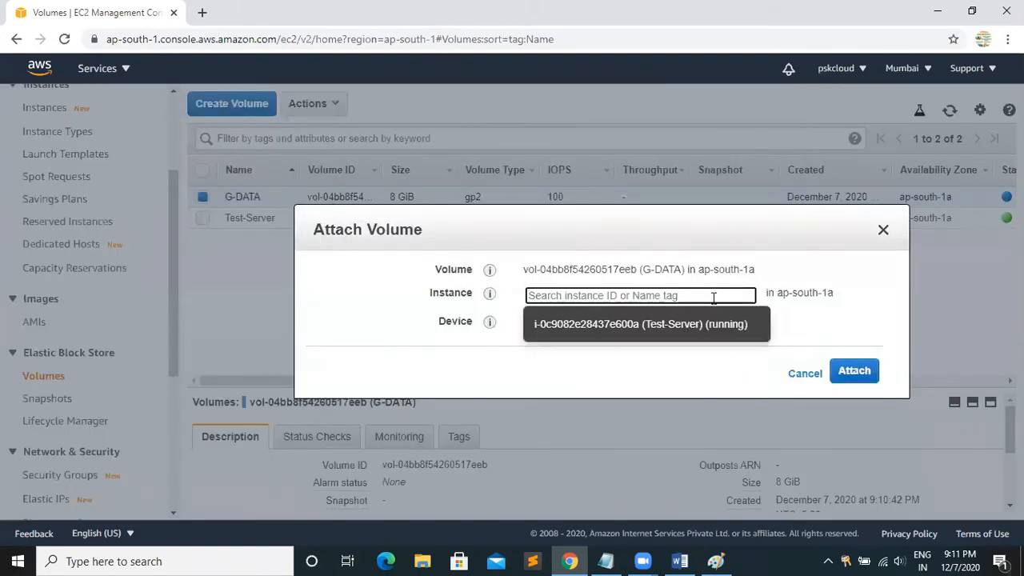
click(670, 330)
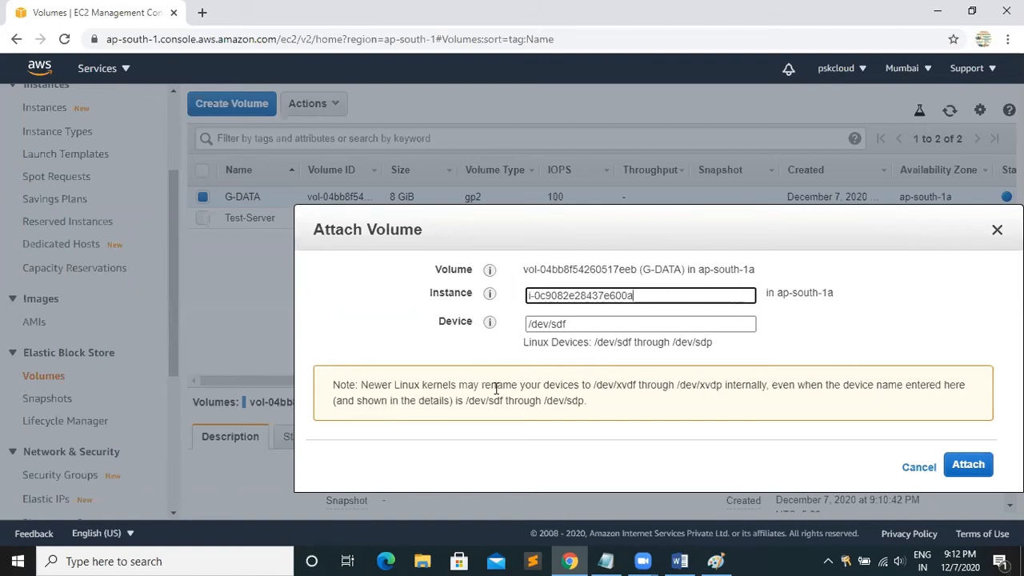
click(869, 349)
click(571, 317)
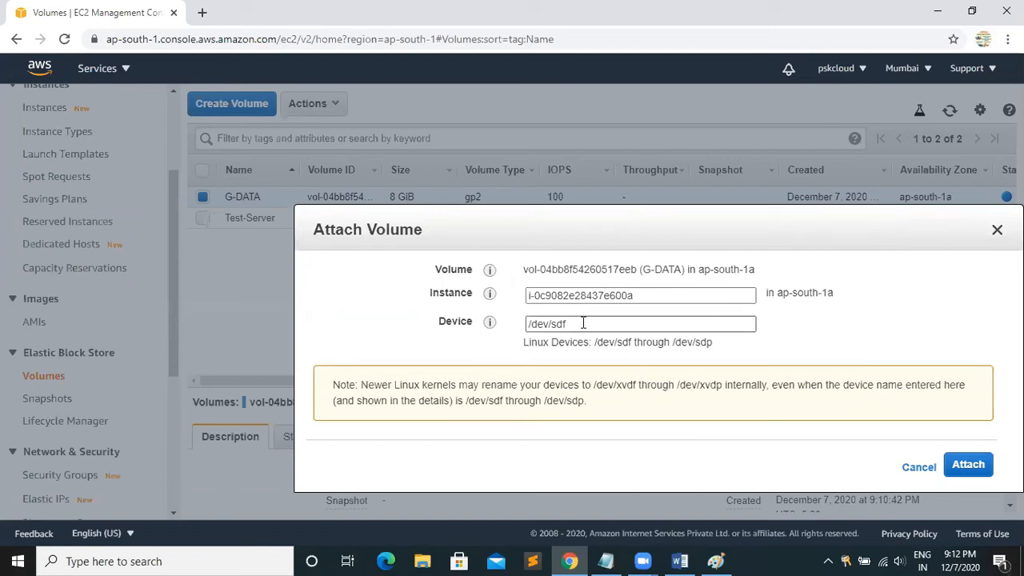
click(977, 471)
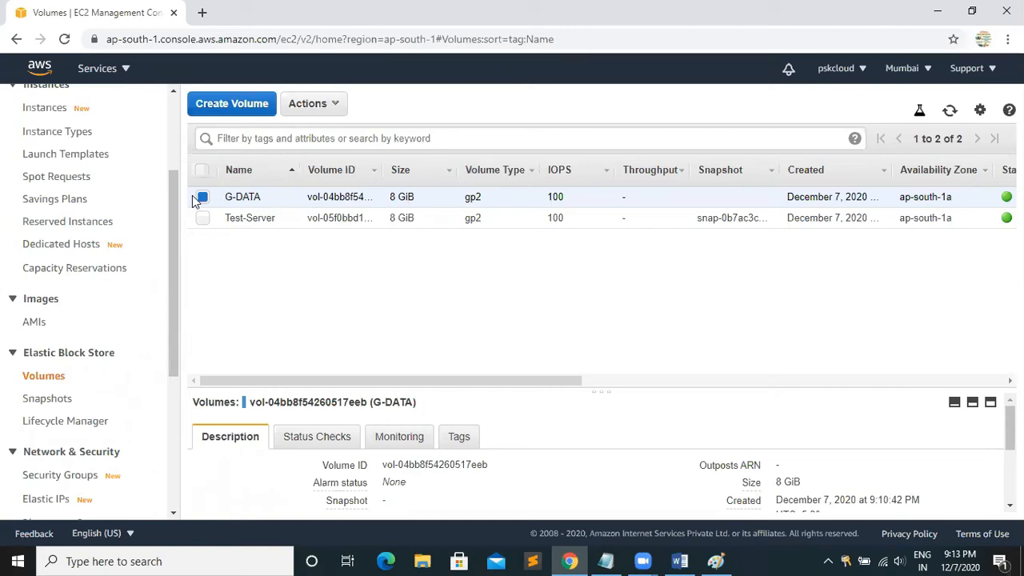
Detach the G-DATA volume from Test-Server and refresh the volumes list.
click(336, 104)
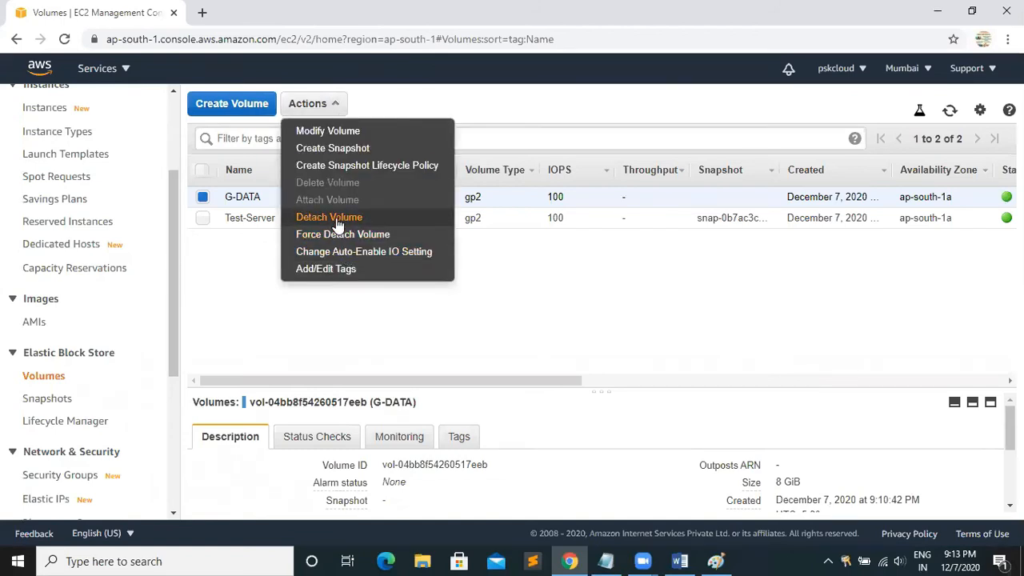
click(336, 219)
click(715, 358)
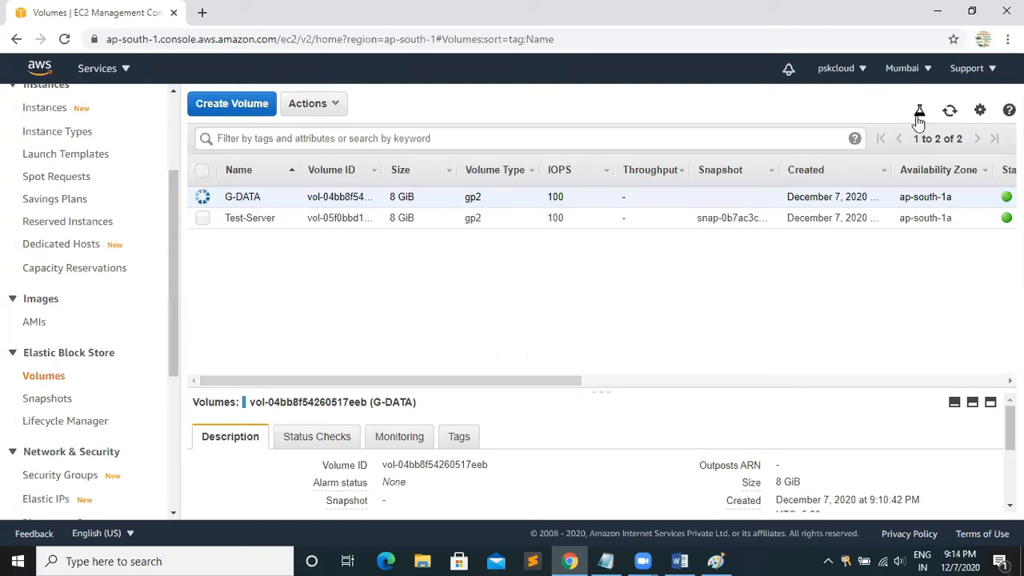
click(948, 115)
Delete the detached G-DATA volume and confirm the deletion.
click(336, 107)
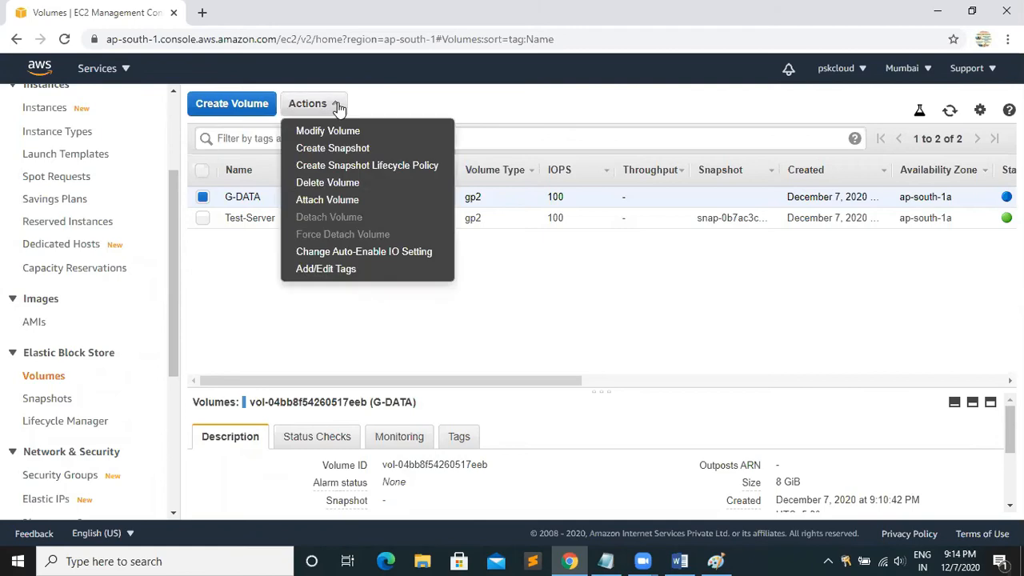
click(327, 183)
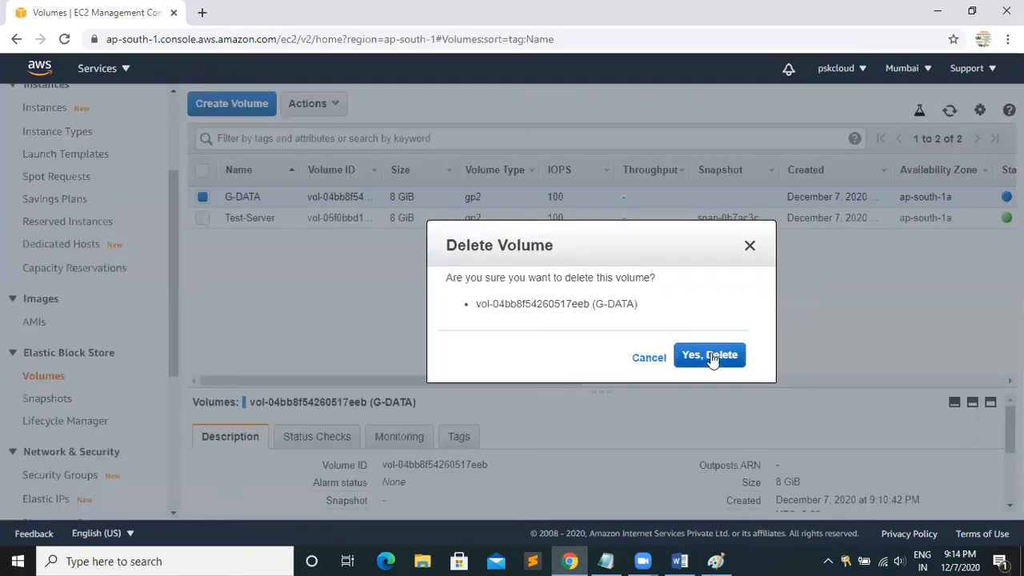
click(710, 356)
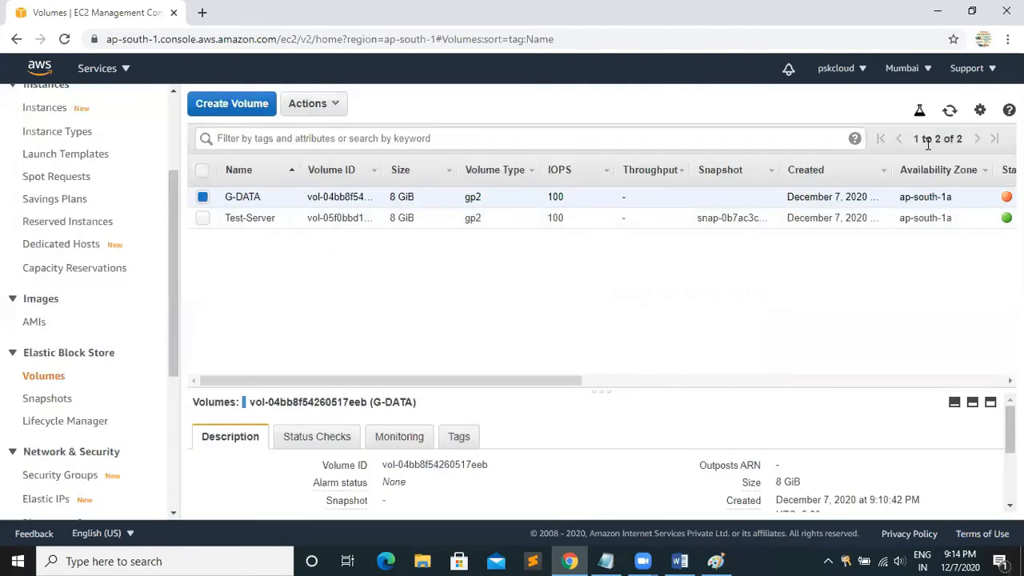
Refresh the volumes list, and view the AMIs by public images, private images and images owned by me.
click(949, 113)
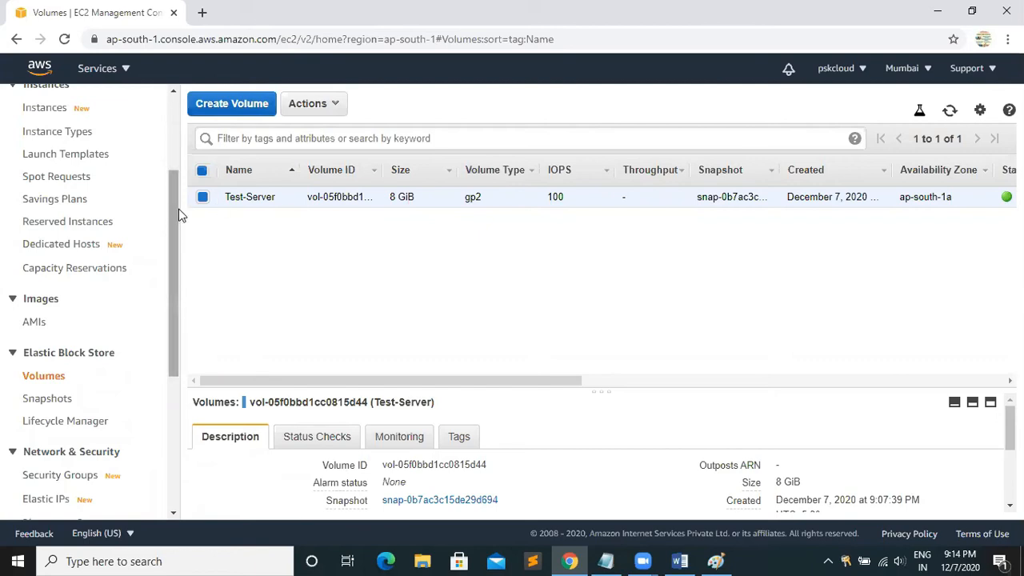
click(34, 328)
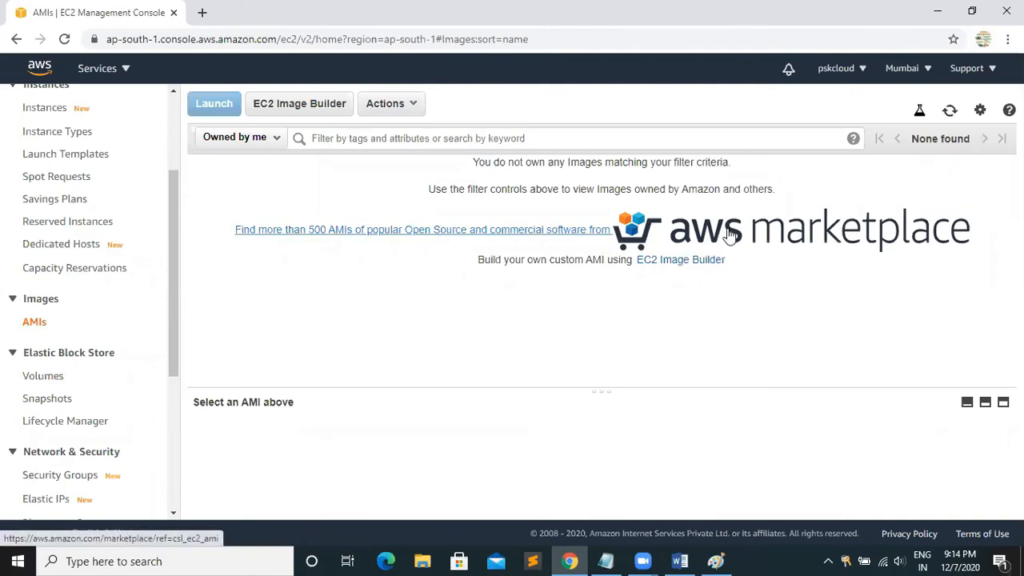
click(276, 140)
click(264, 176)
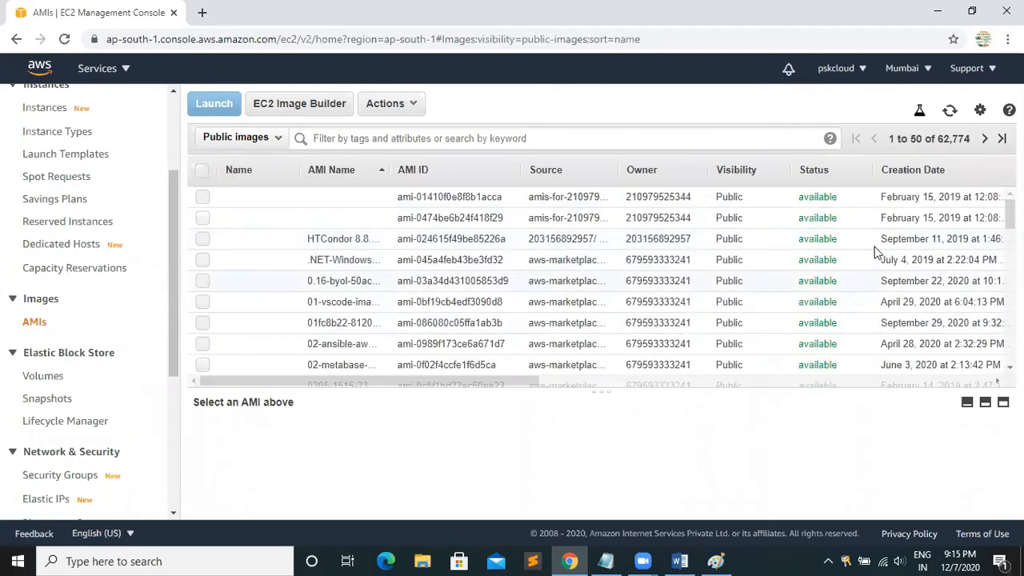
mouse_move(1010, 215)
mouse_down()
mouse_move(988, 436)
mouse_move(1010, 213)
mouse_up()
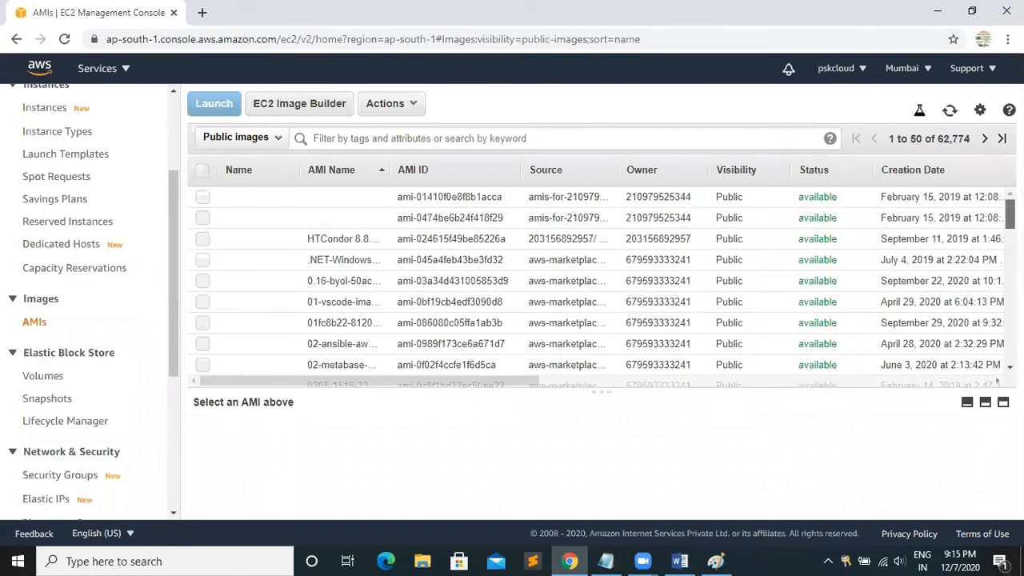
click(280, 142)
click(250, 193)
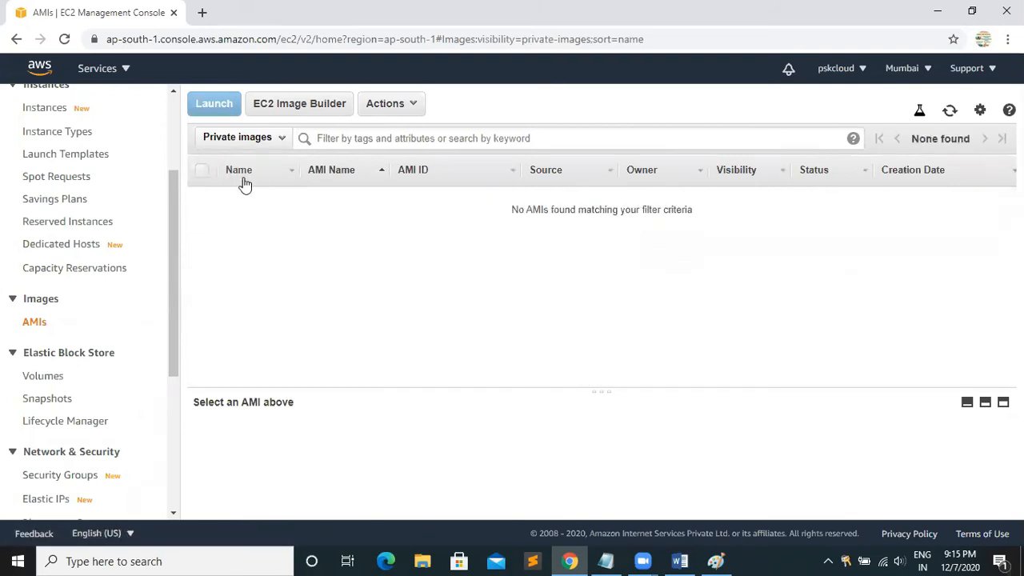
click(276, 149)
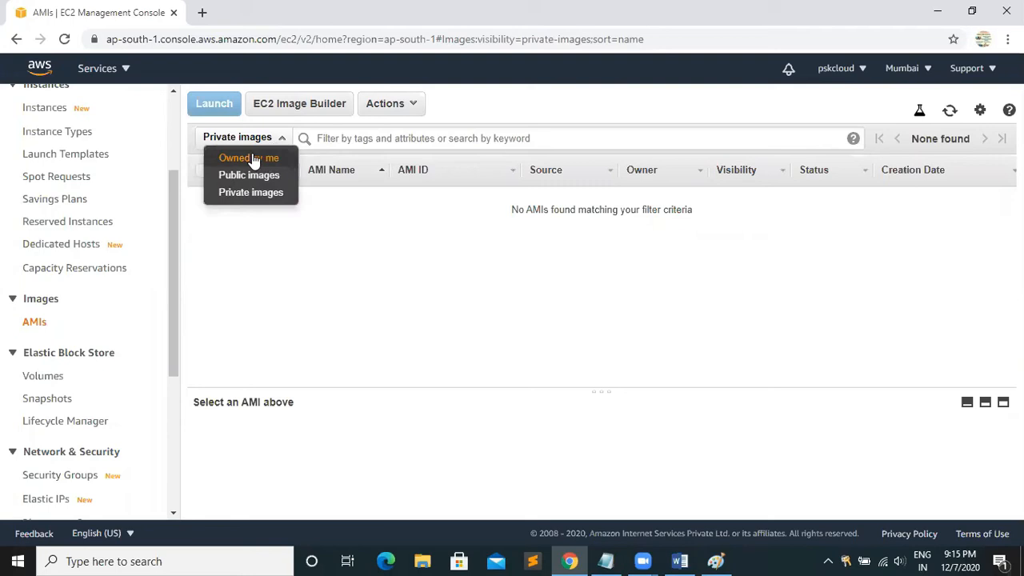
click(240, 157)
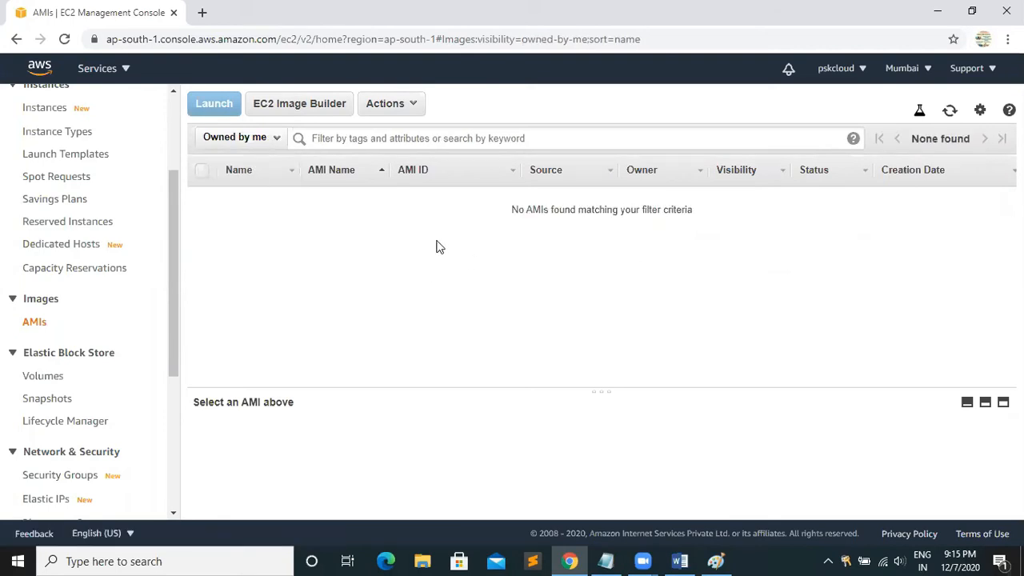
List the running instances from the EC2 Dashboard, remove the running-state filter, and open the connection page for Test-Server.
drag(173, 192, 177, 103)
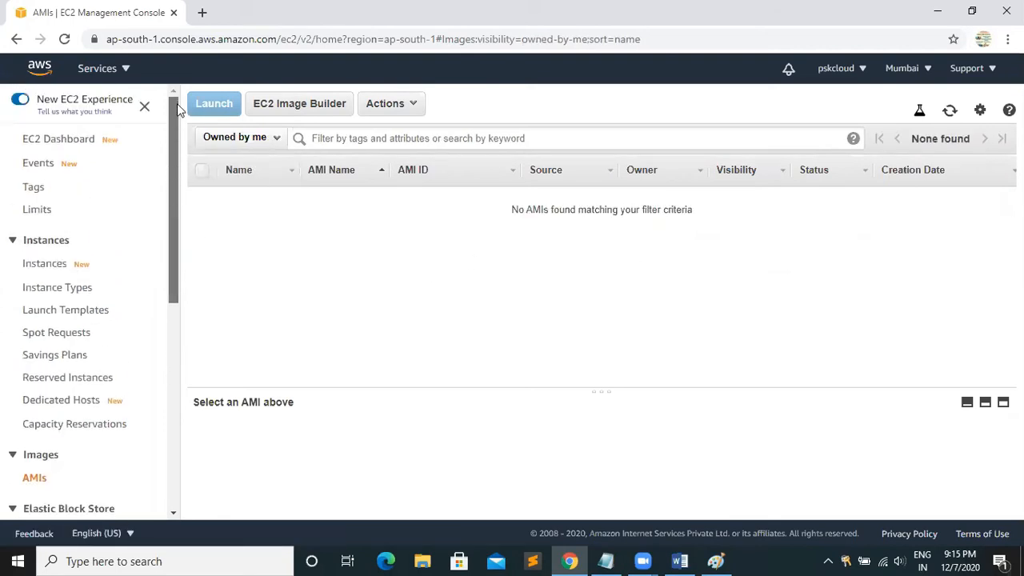
click(47, 140)
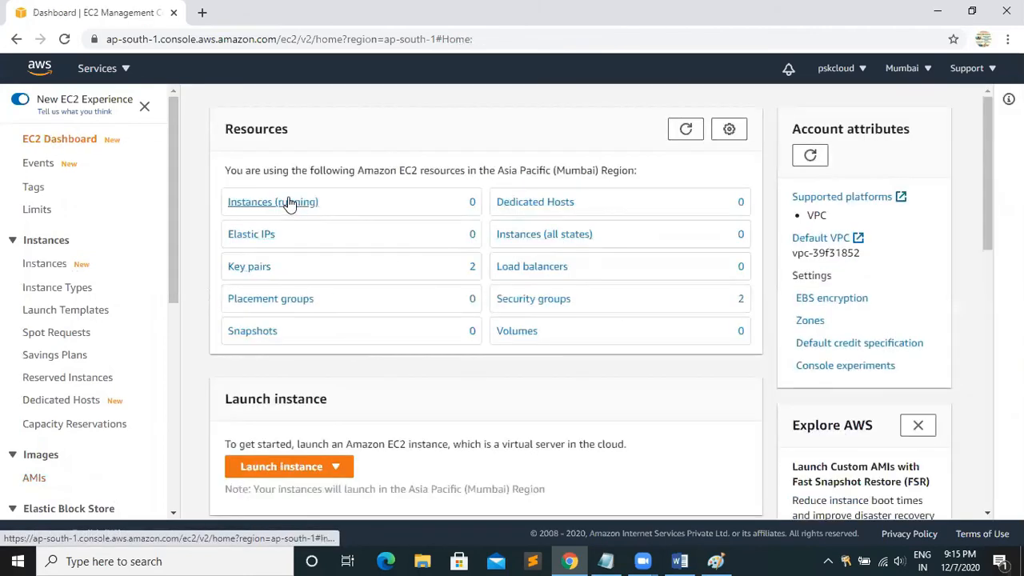
click(287, 201)
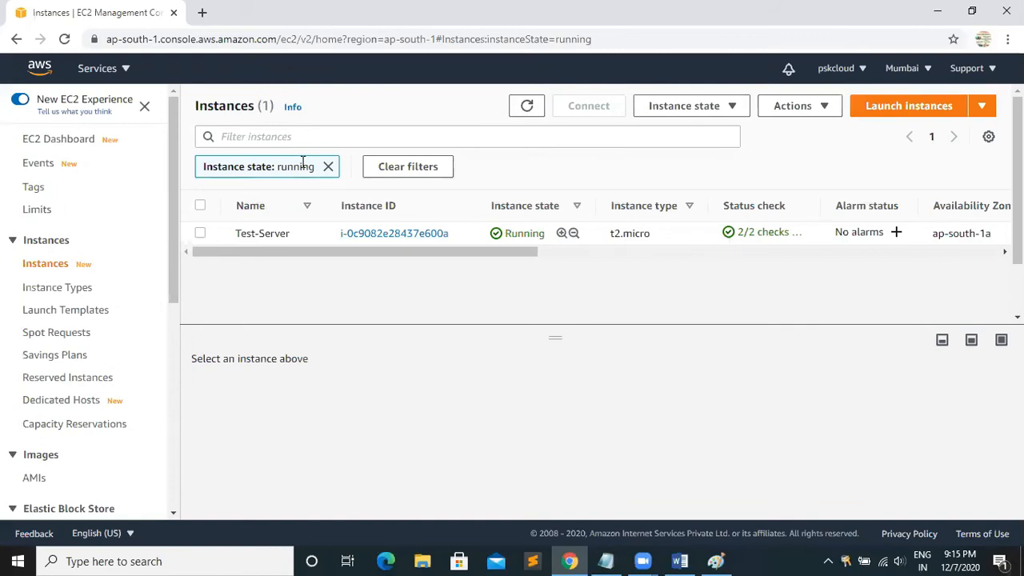
click(329, 168)
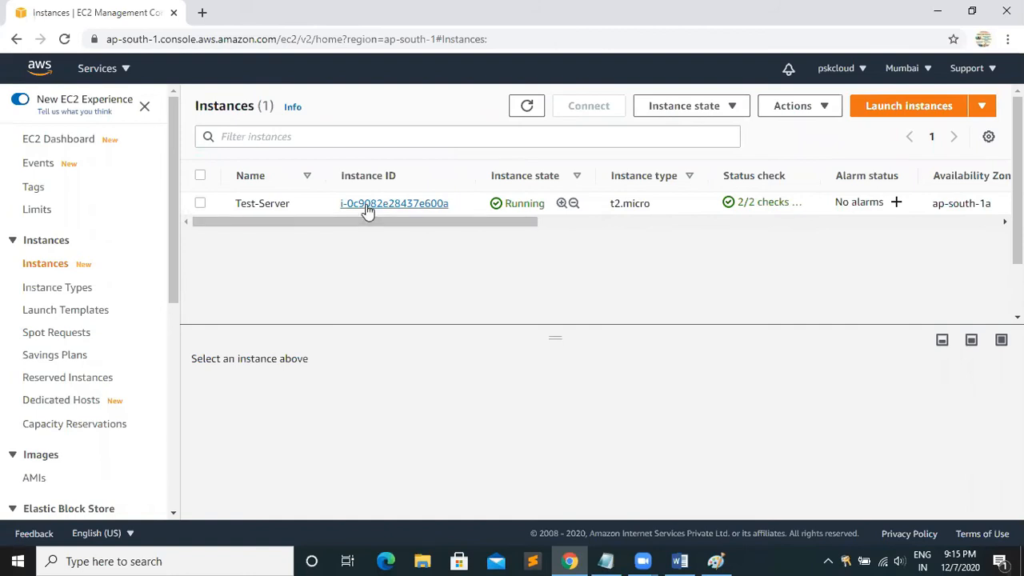
click(201, 203)
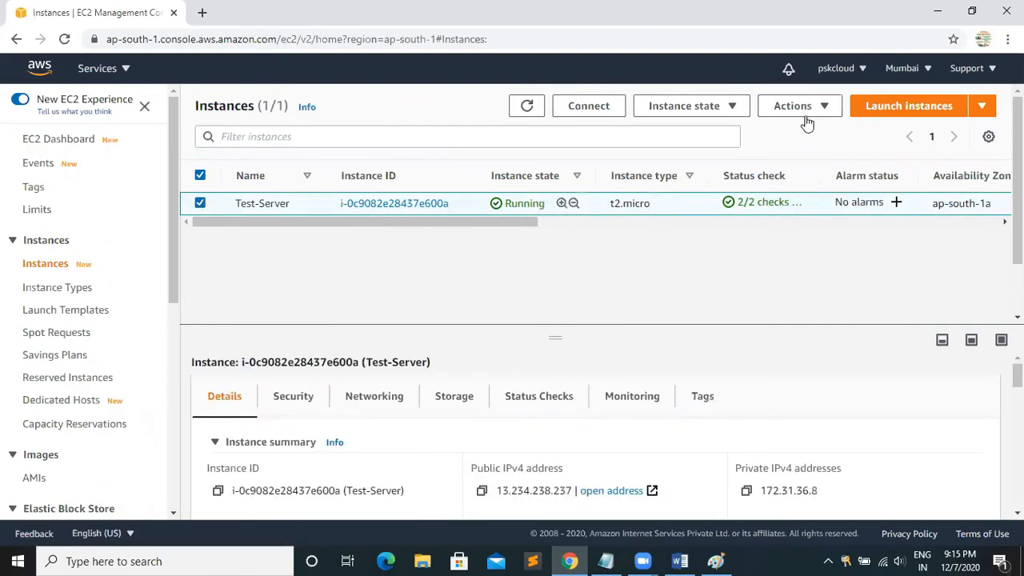
click(598, 106)
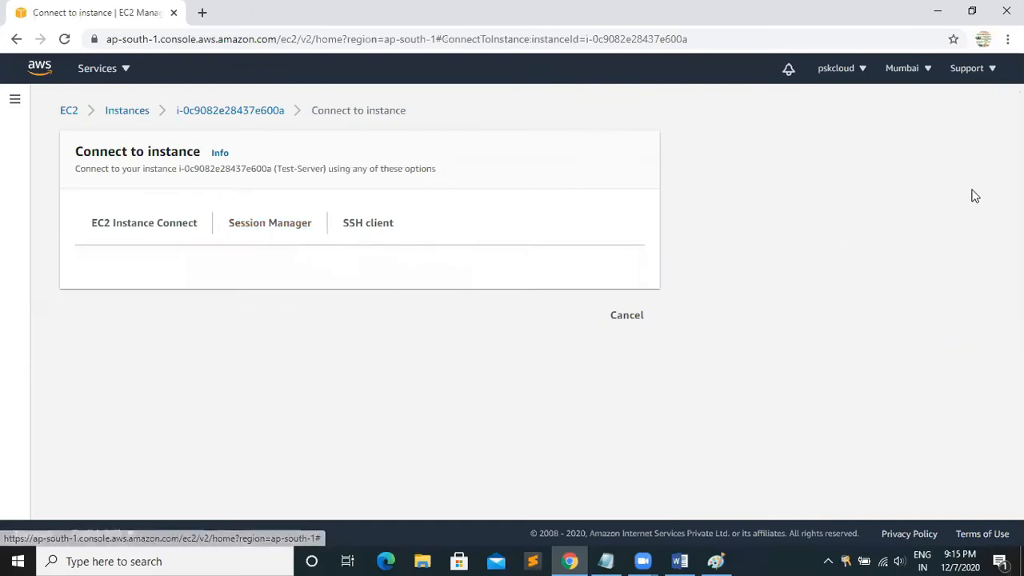
Try to connect to Test-Server through EC2 Instance Connect with the user name ec2-user, and close the browser terminal.
click(126, 229)
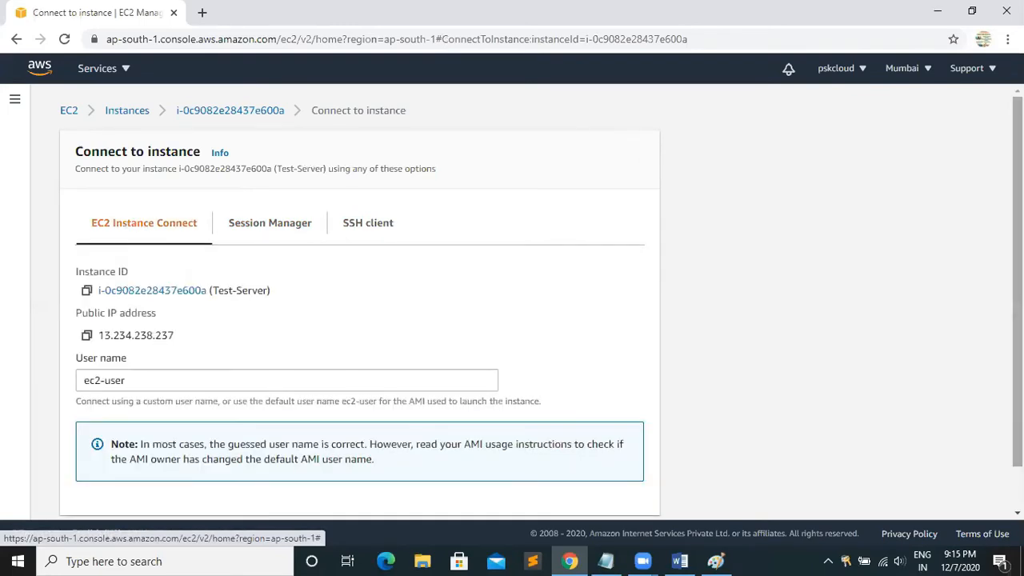
scroll(717, 383, down, 1)
click(153, 330)
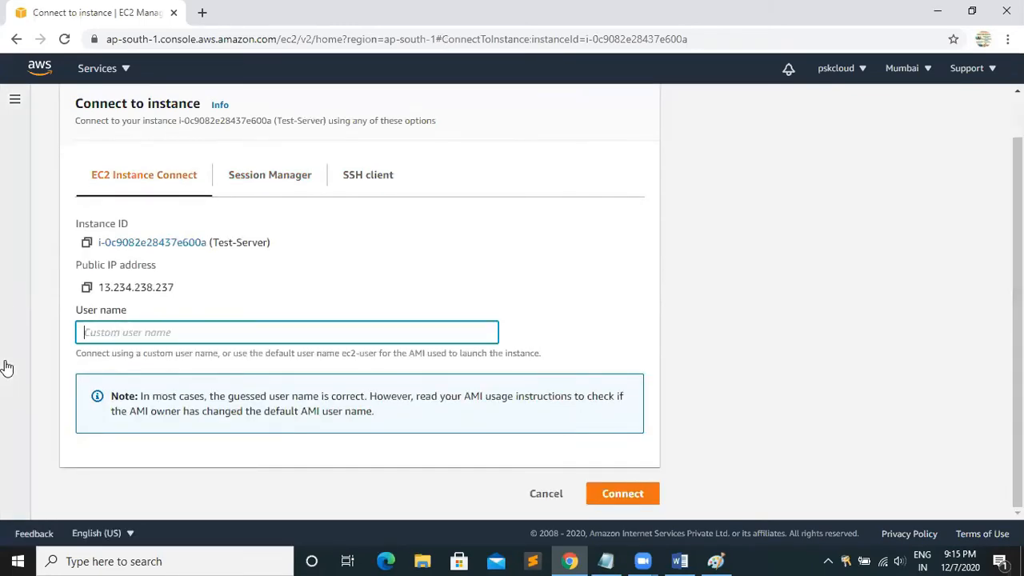
text(ec2-user)
click(640, 493)
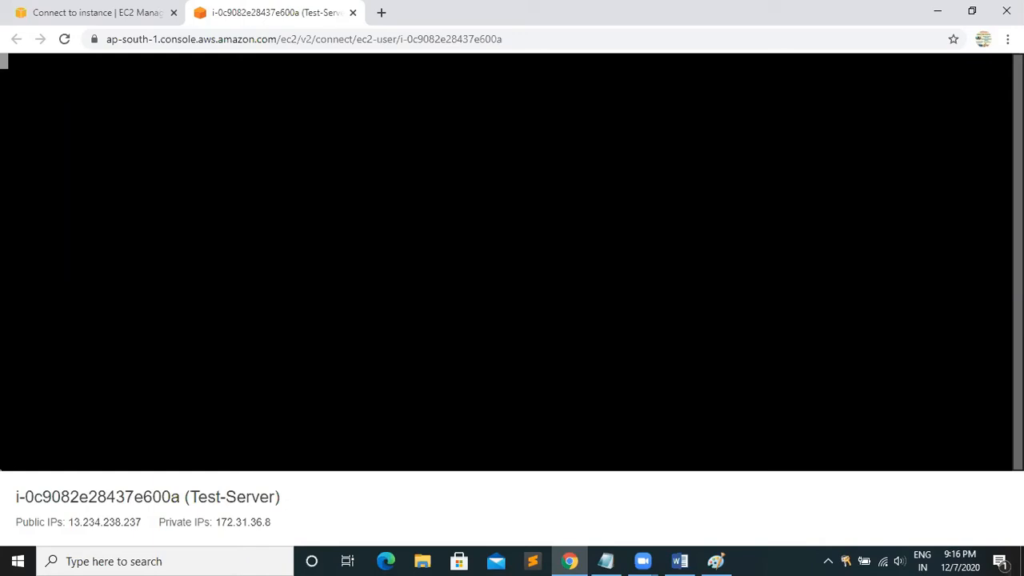
click(120, 133)
click(353, 13)
mouse_move(1018, 328)
mouse_down()
mouse_move(1018, 282)
mouse_move(1018, 326)
mouse_up()
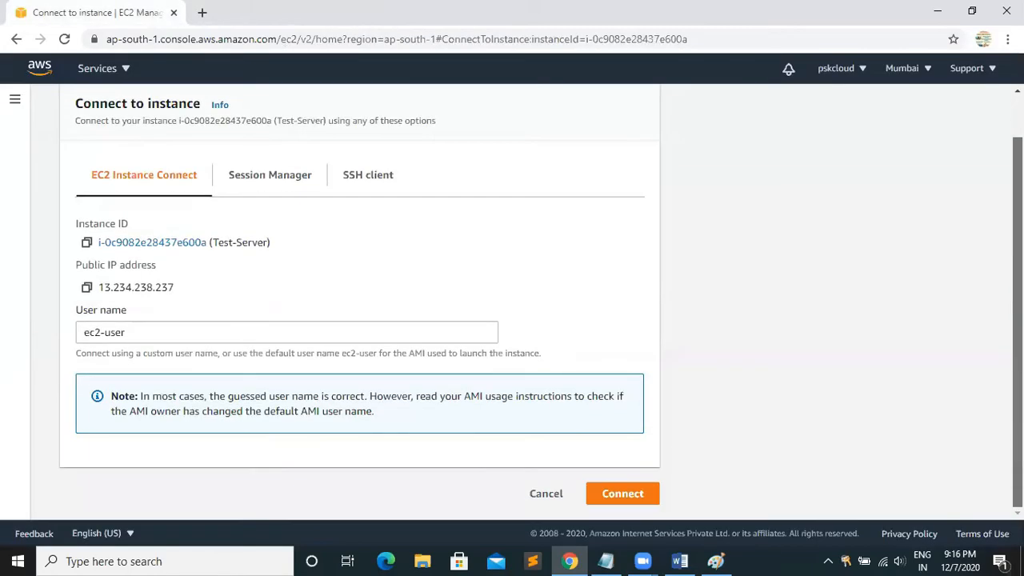
Copy Test-Server's example SSH client command and minimize all open windows to reach the desktop.
click(354, 181)
click(101, 405)
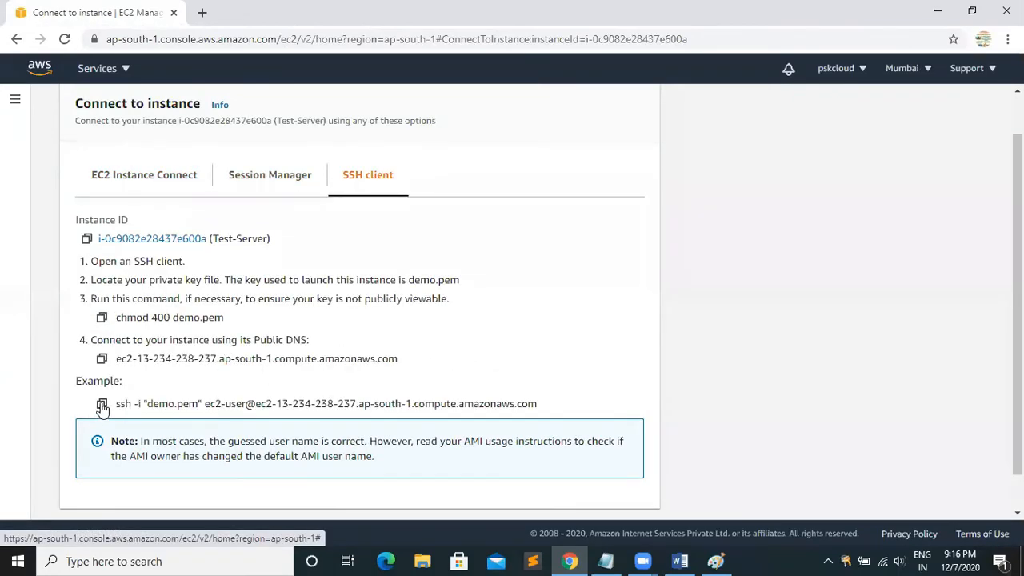
click(938, 11)
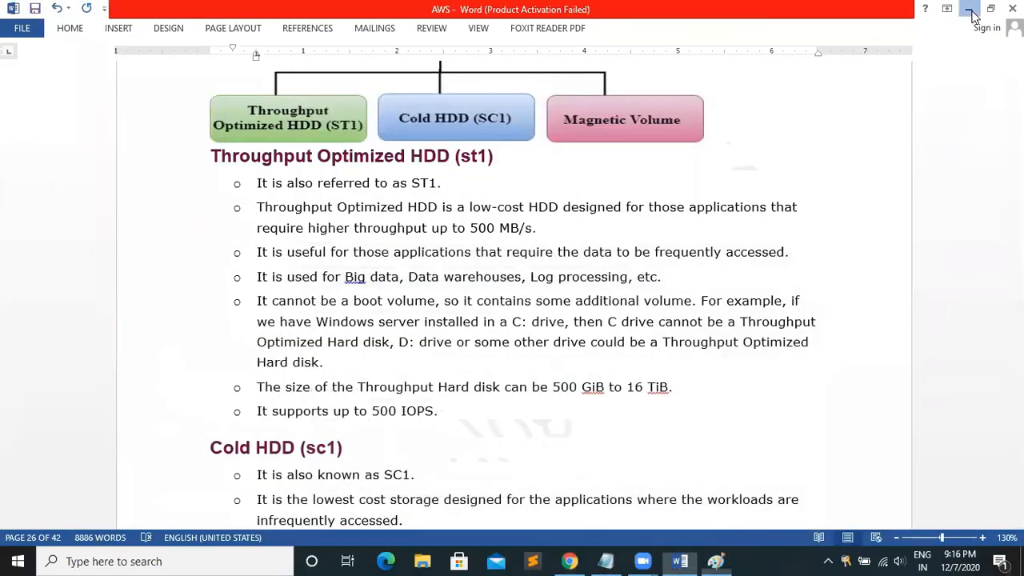
click(970, 11)
click(937, 10)
click(934, 10)
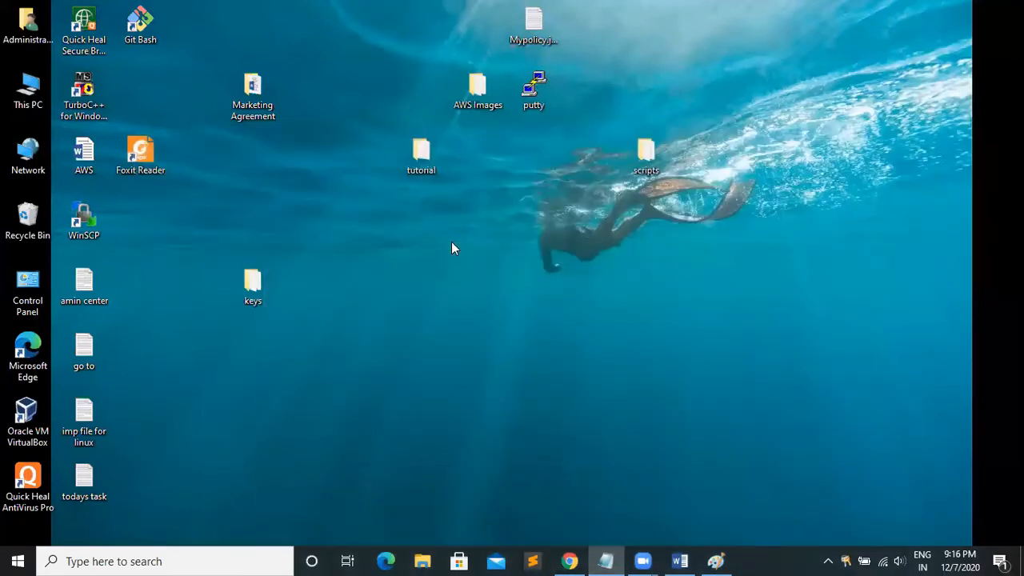
Start Git Bash in the desktop keys folder, paste the copied ssh command for demo.pem, and close the terminal.
double_click(260, 296)
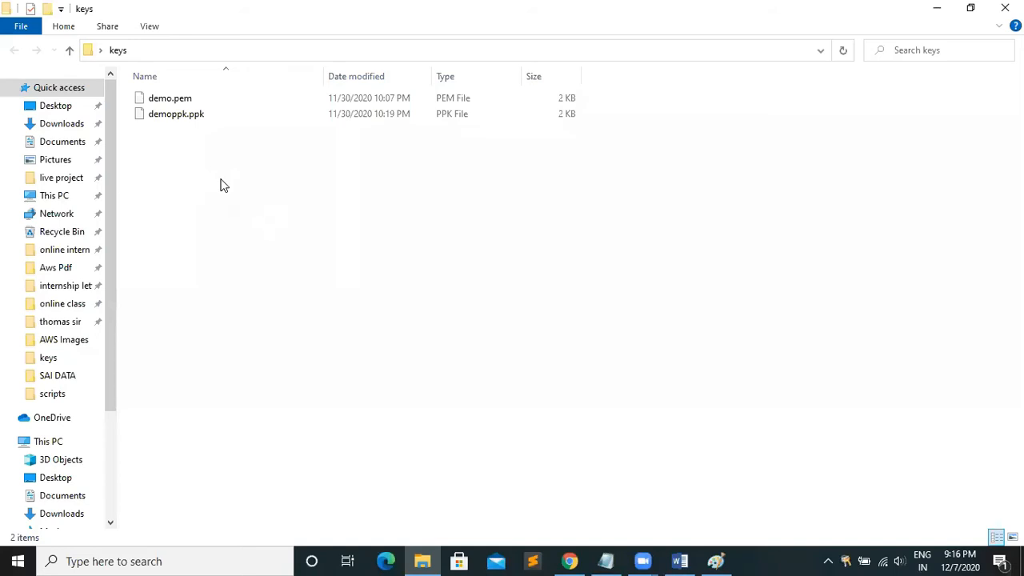
right_click(223, 185)
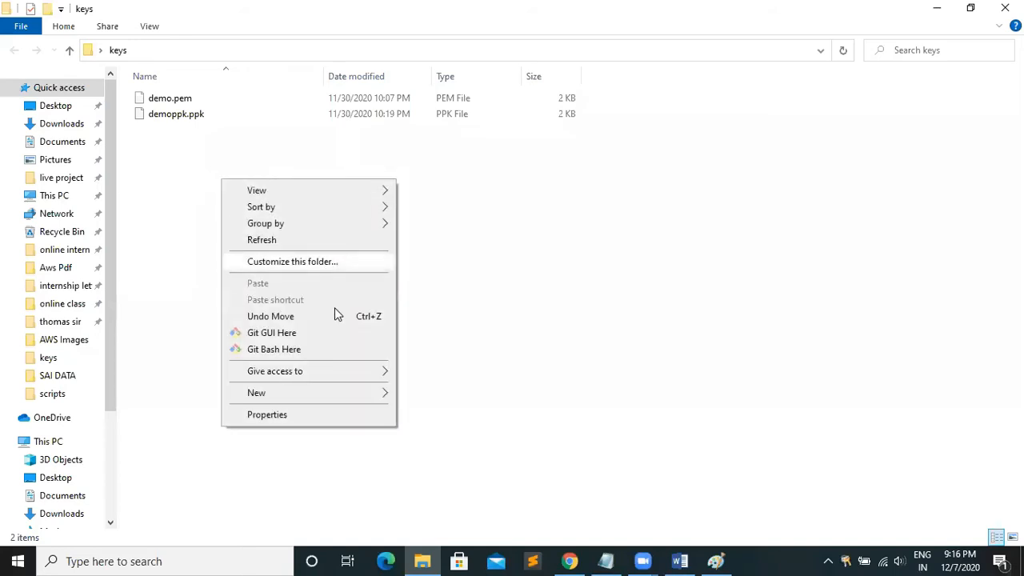
click(274, 351)
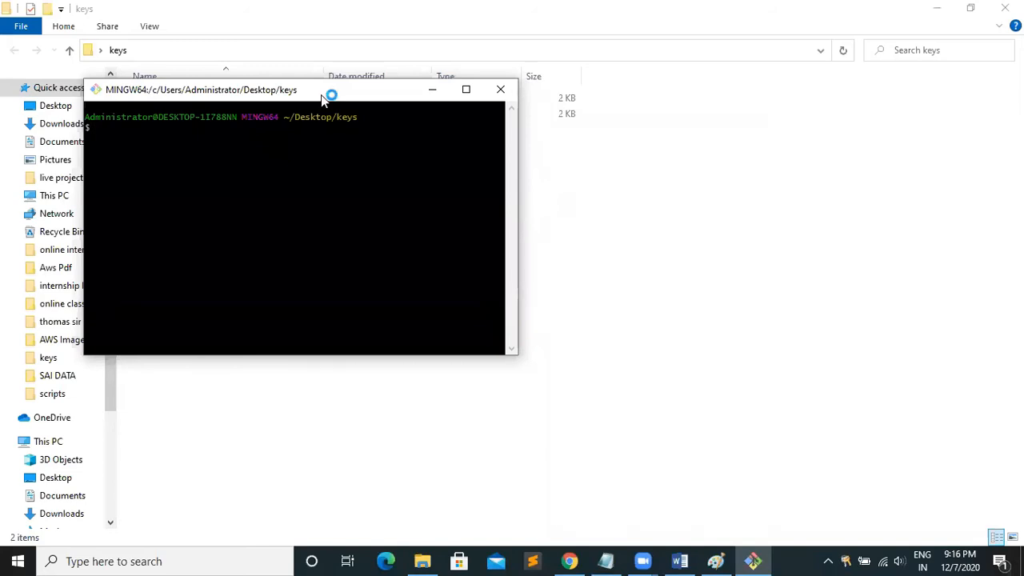
drag(324, 97, 468, 126)
right_click(285, 160)
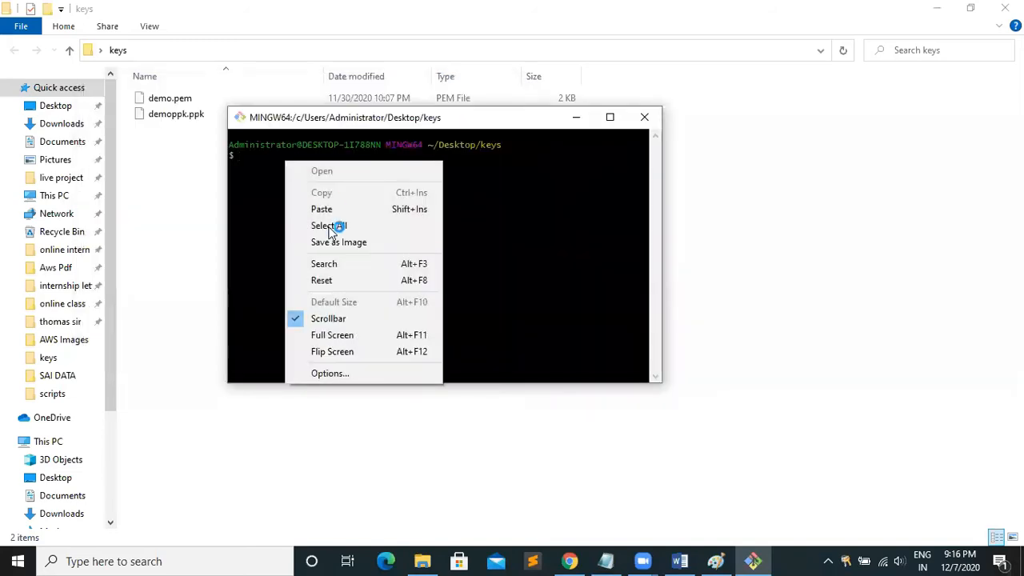
click(322, 209)
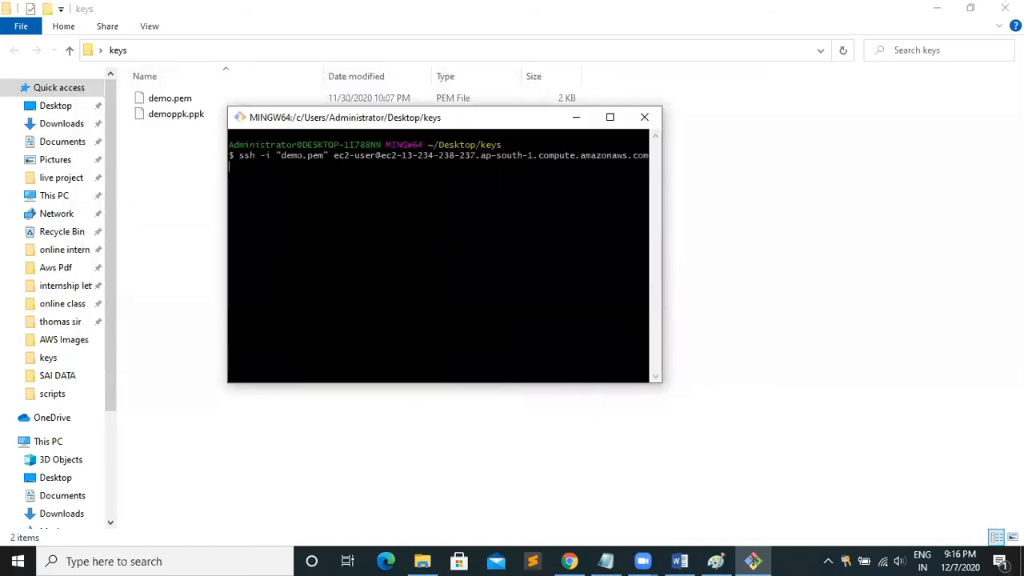
click(609, 118)
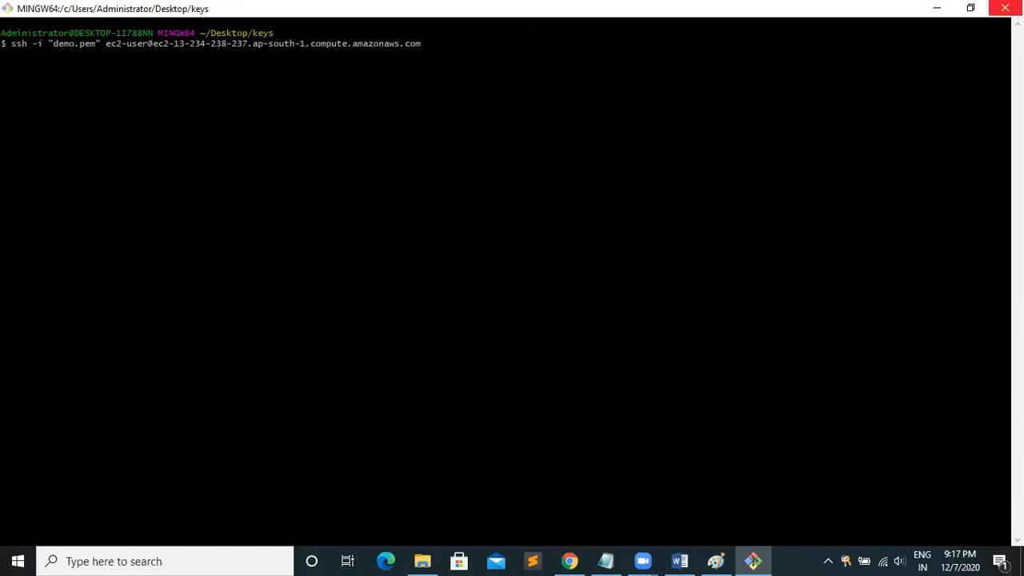
click(1004, 8)
click(535, 339)
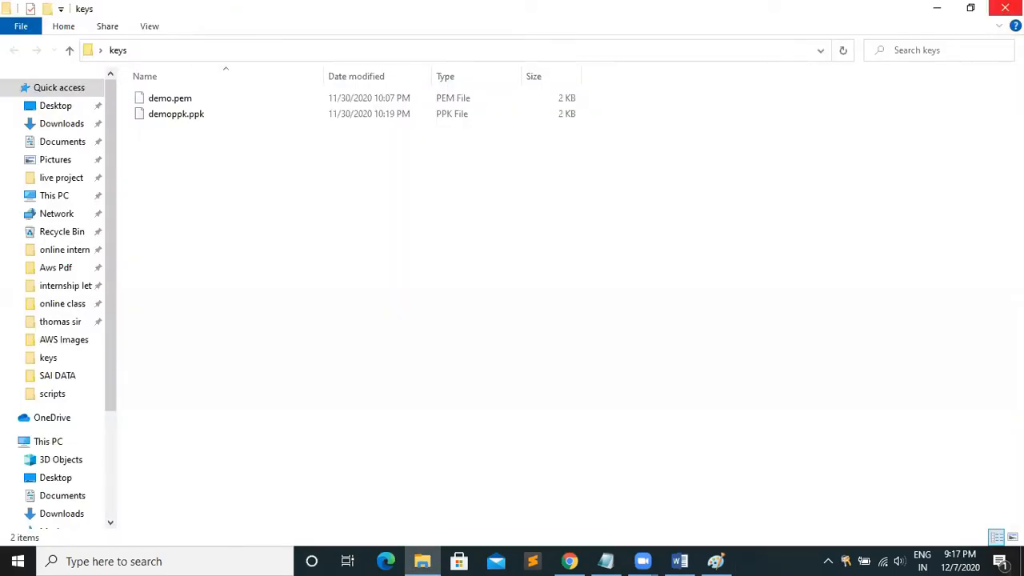
Start PuTTY from the desktop and set its host name to Test-Server's public IP address, 13.234.238.237, copied from the AWS console.
double_click(533, 88)
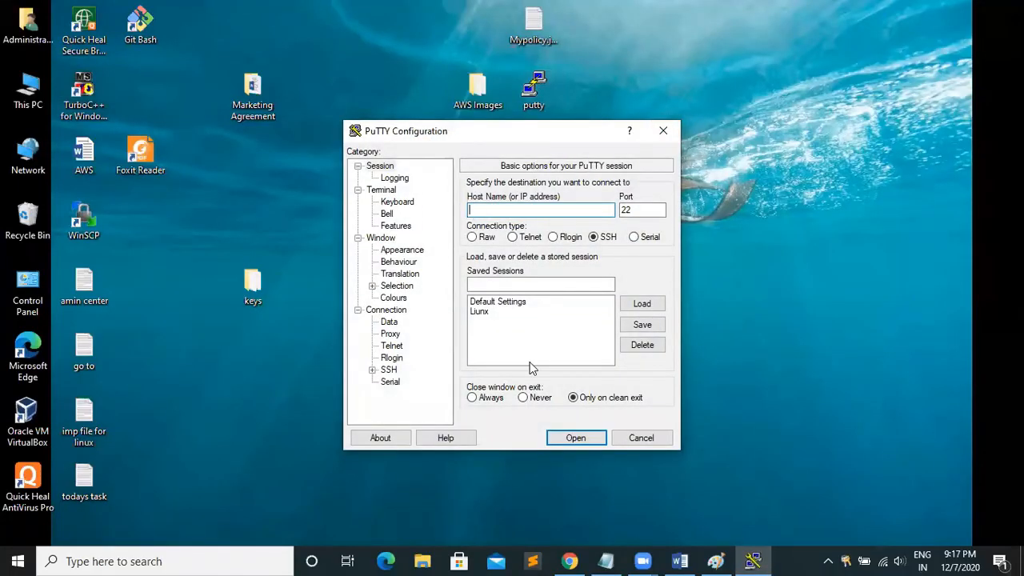
click(569, 560)
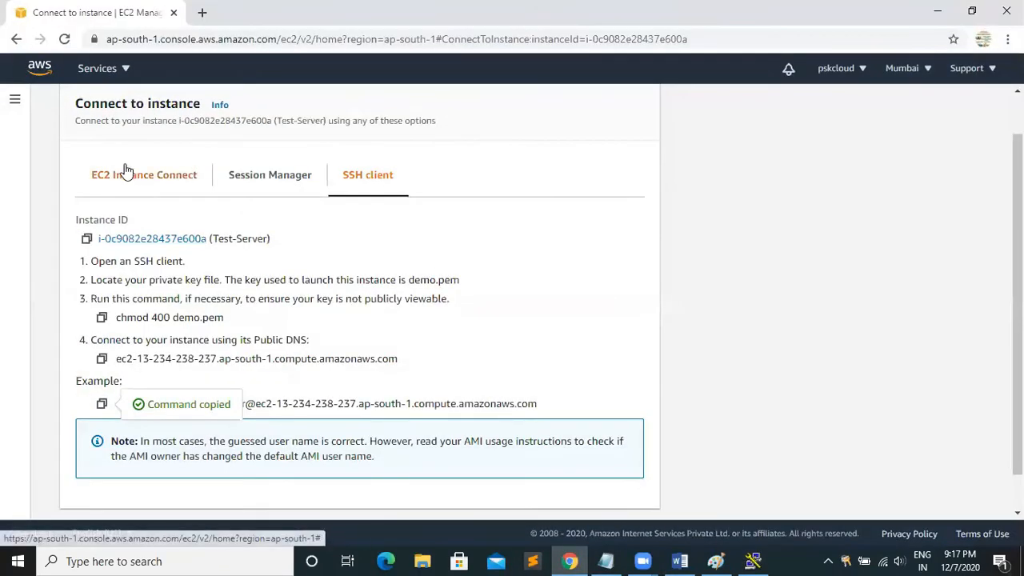
click(126, 172)
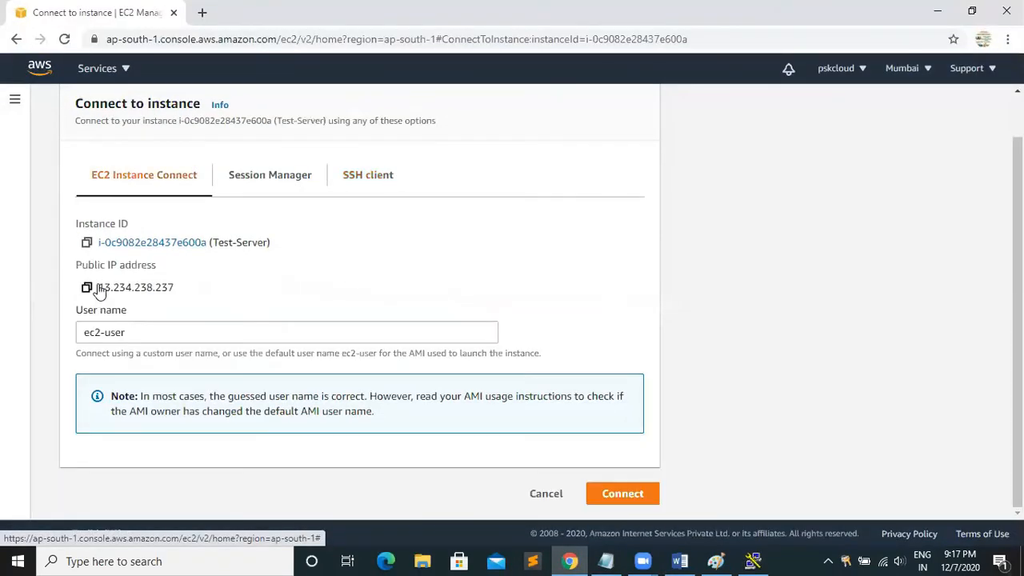
click(86, 287)
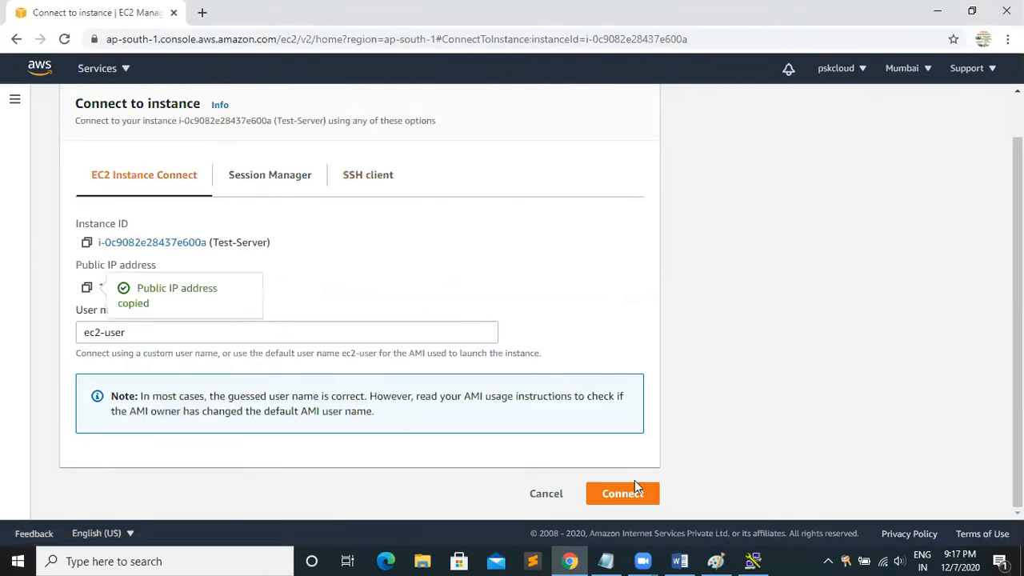
click(752, 561)
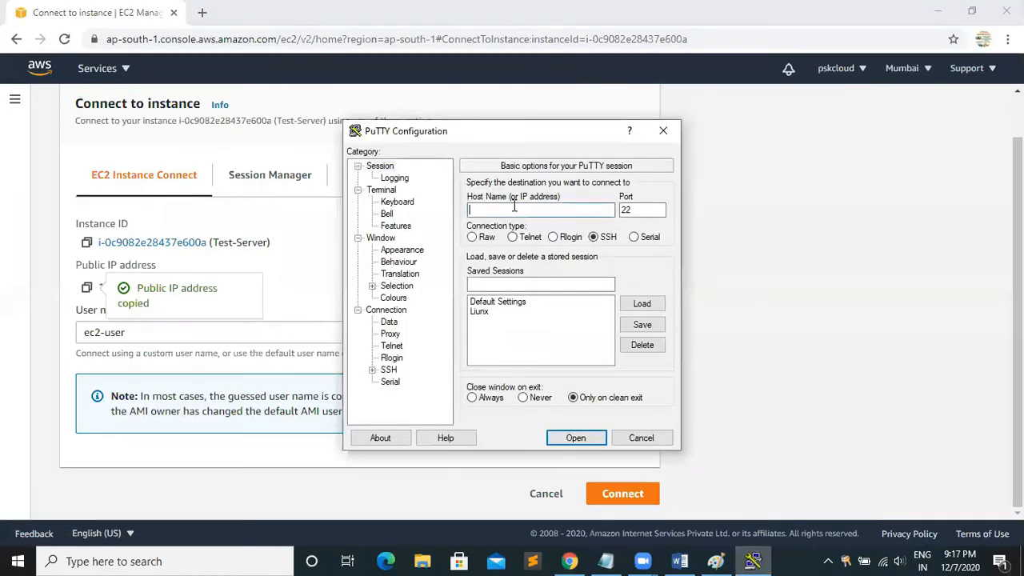
key(ctrl+v)
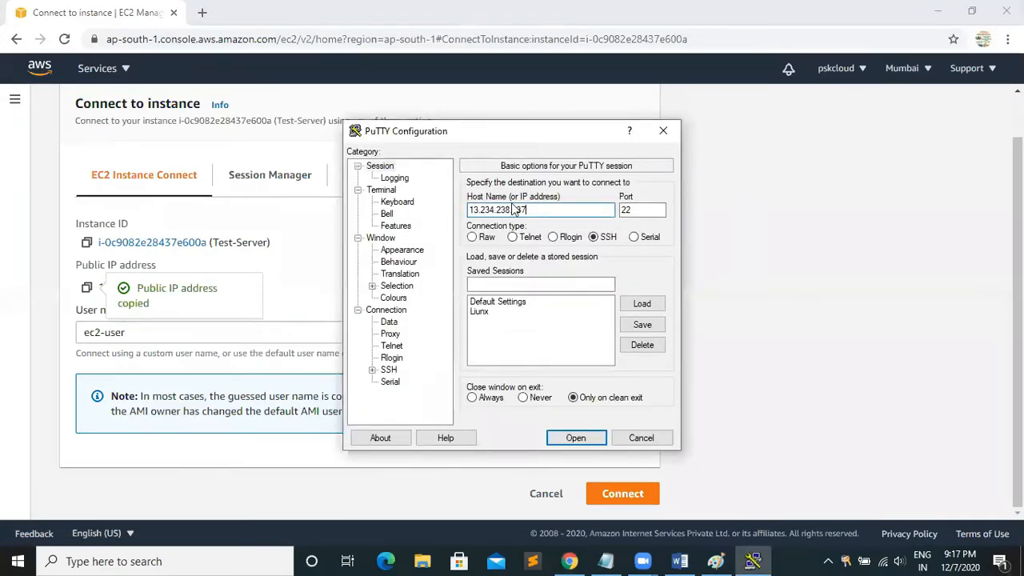
Try to connect to the host over SSH using the private key file demoppk.ppk, and move the terminal window aside.
click(387, 370)
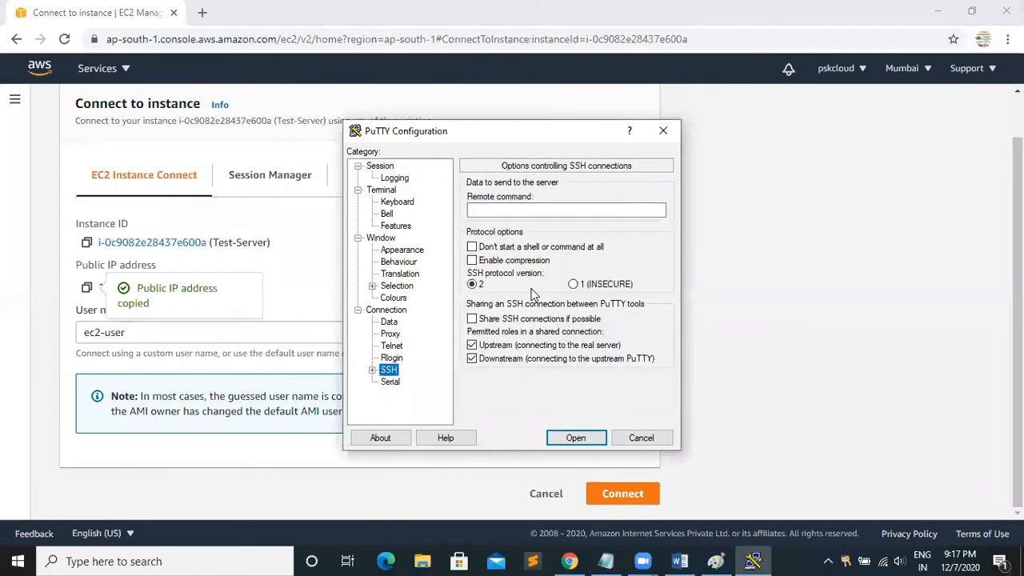
click(371, 369)
click(402, 357)
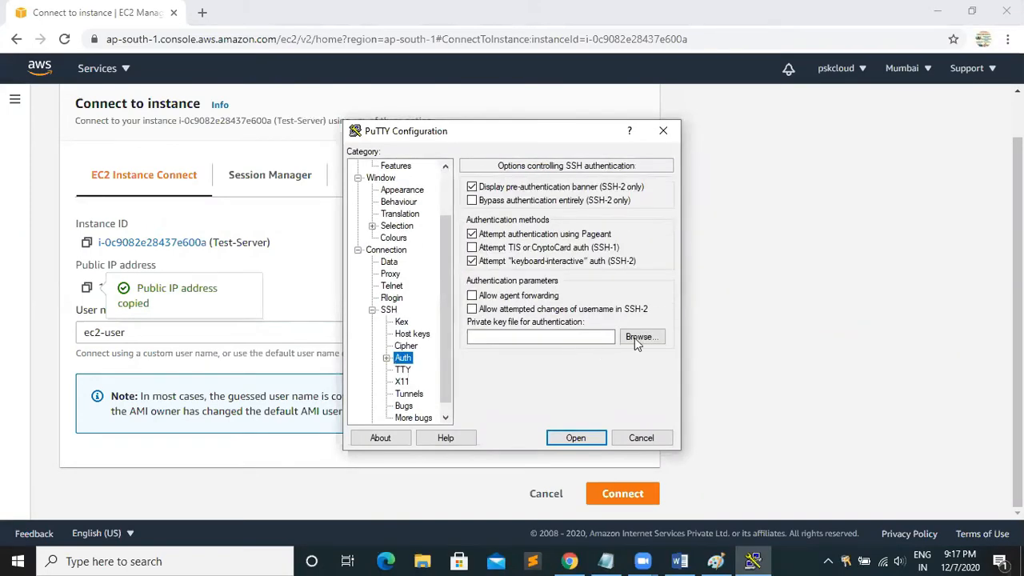
click(638, 337)
double_click(516, 252)
click(576, 438)
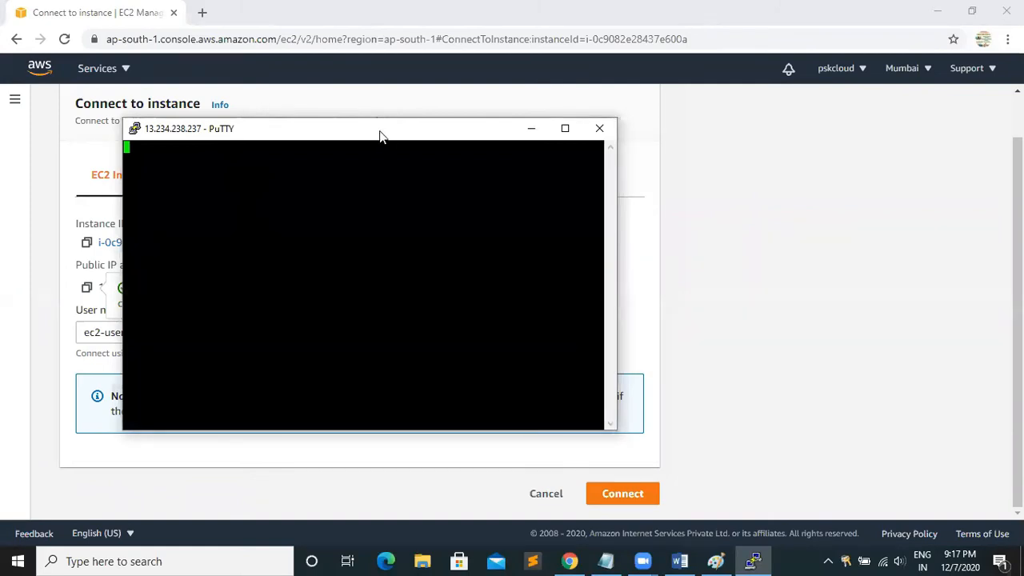
drag(380, 136, 568, 137)
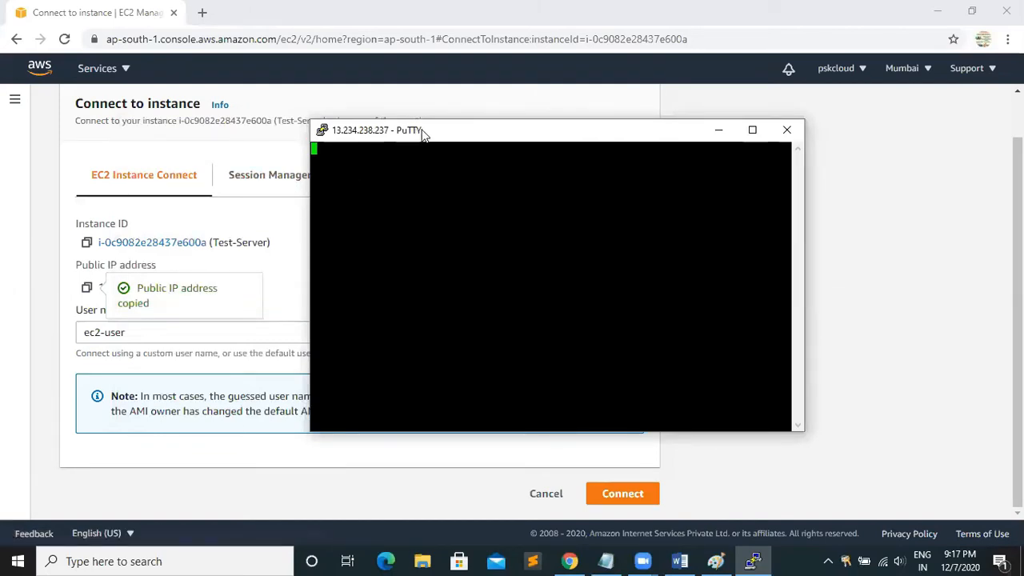
drag(424, 134, 469, 127)
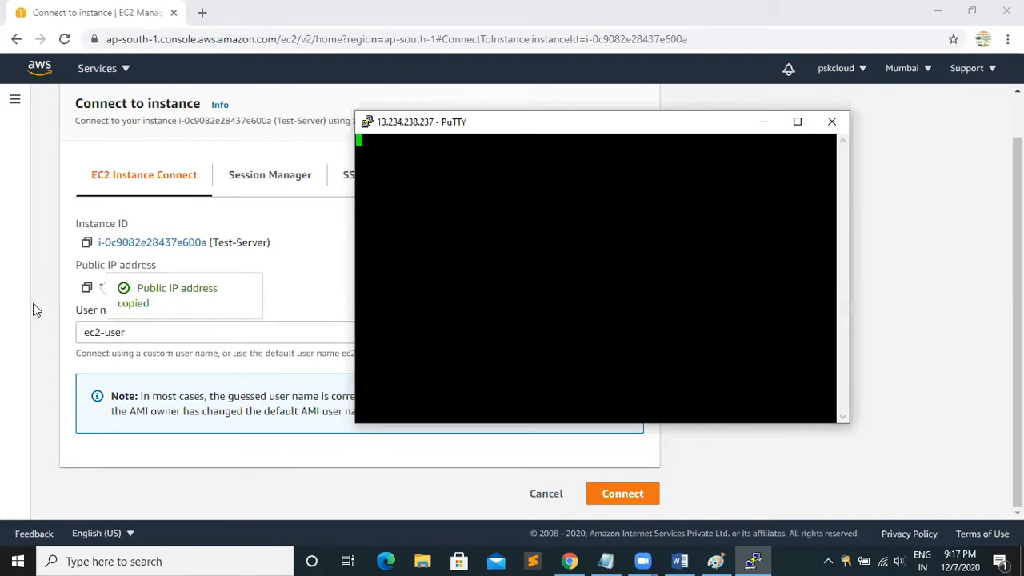
Return to the EC2 instances list, copy Test-Server's public IPv4 address, and close the inactive PuTTY session.
click(330, 279)
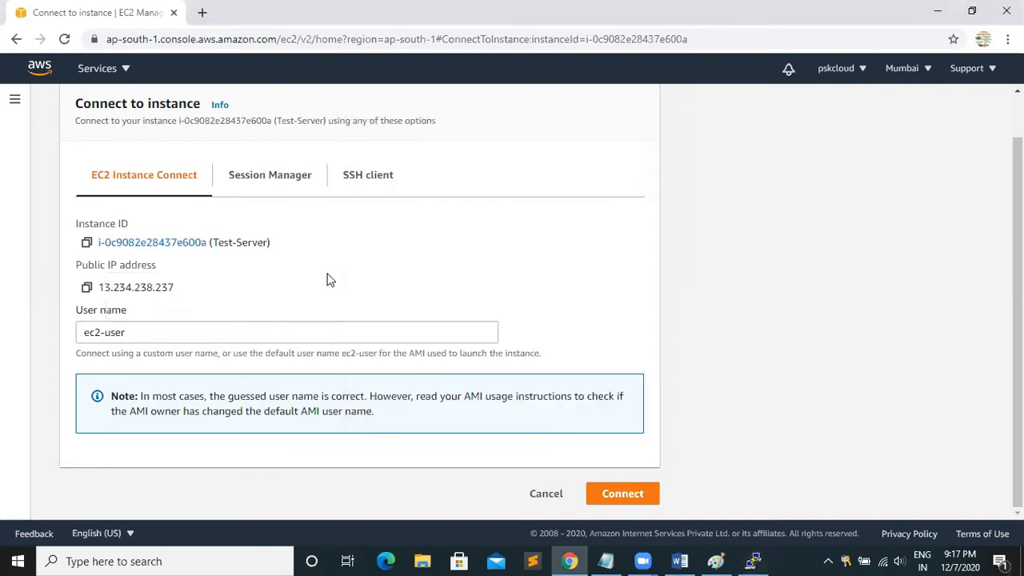
click(543, 501)
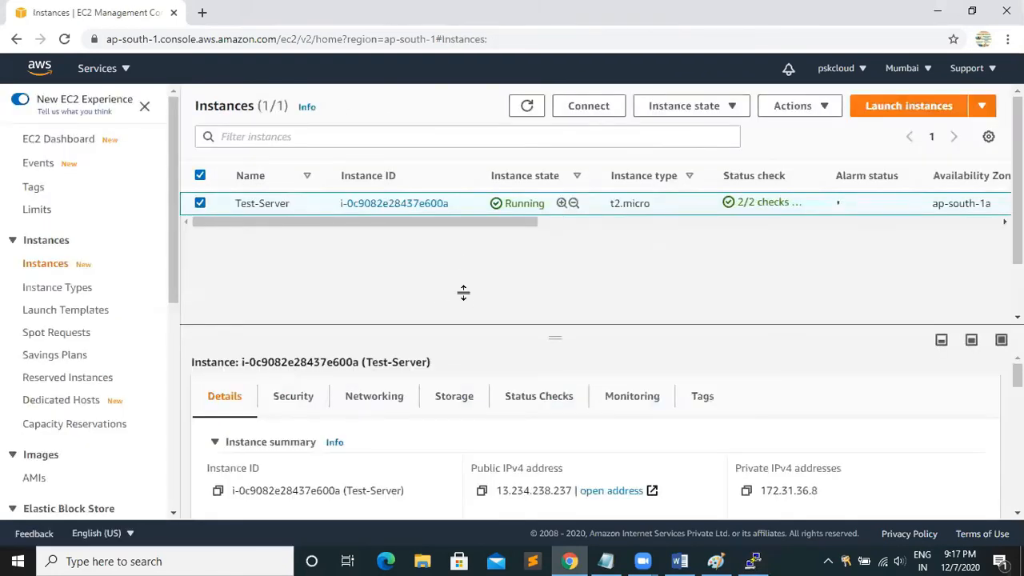
click(482, 491)
click(752, 561)
click(586, 335)
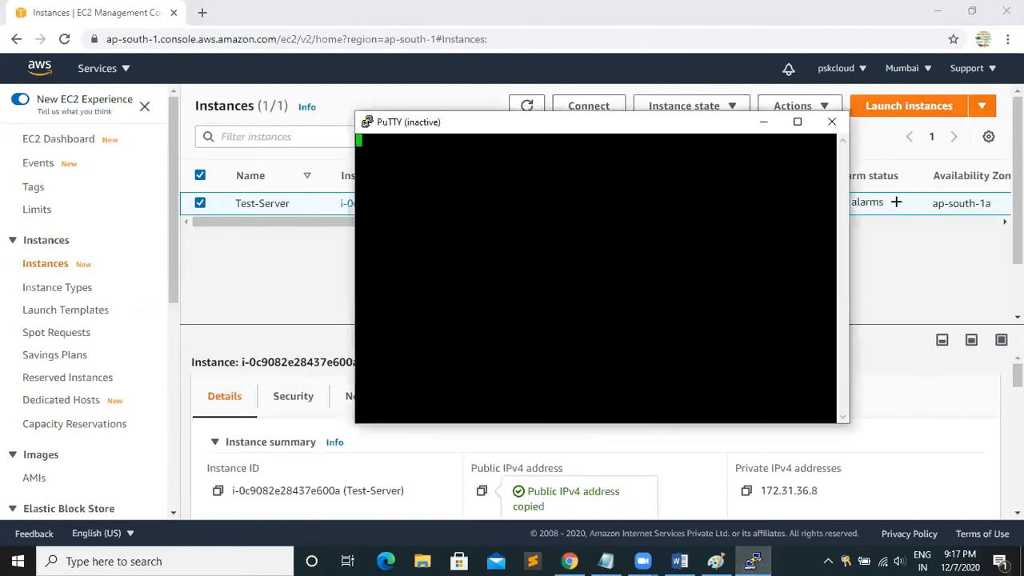
click(832, 121)
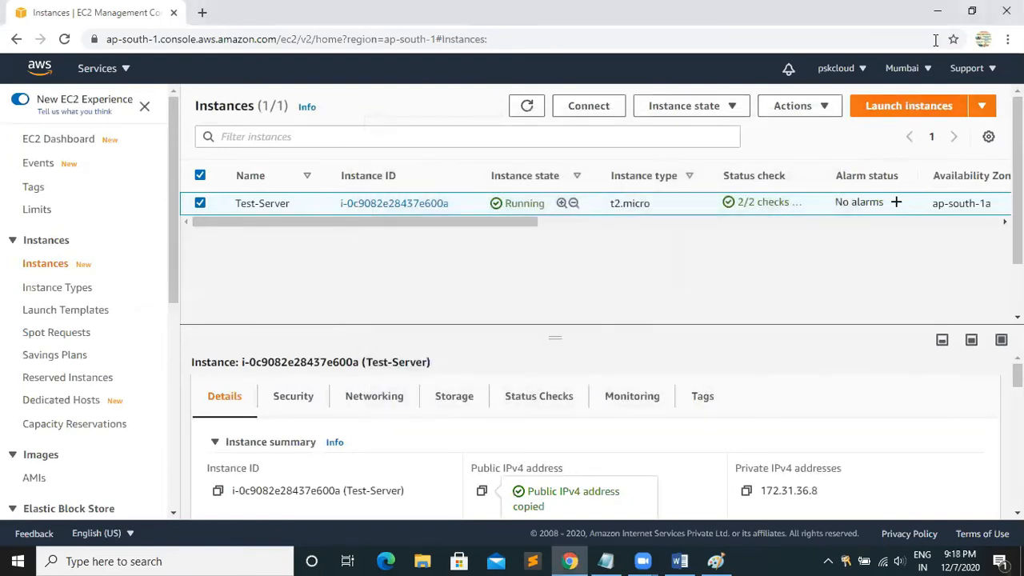
Check Test-Server's instance details, including its AMI, platform and key pair name.
drag(1017, 215, 1017, 260)
scroll(592, 436, down, 3)
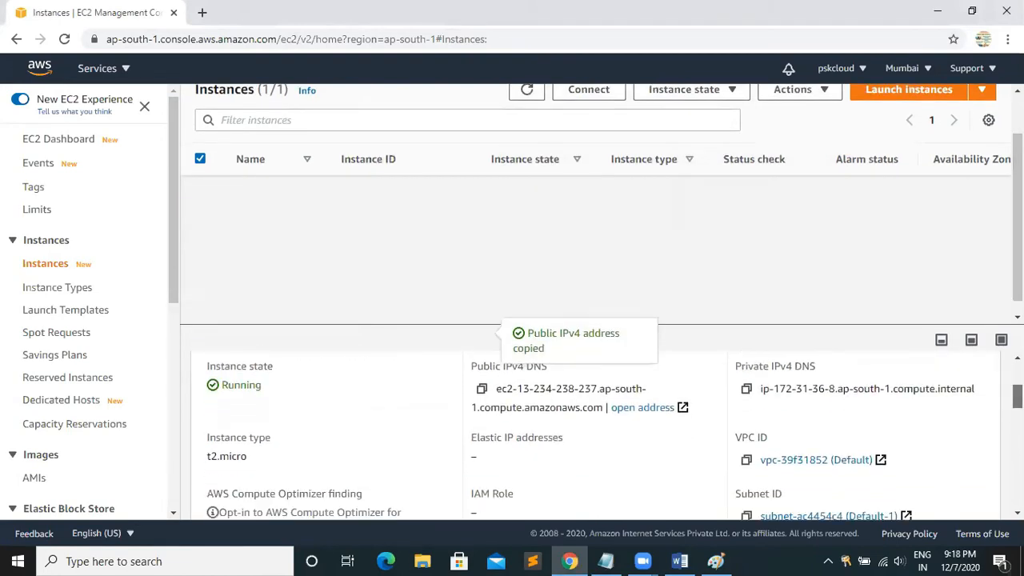
scroll(592, 435, down, 3)
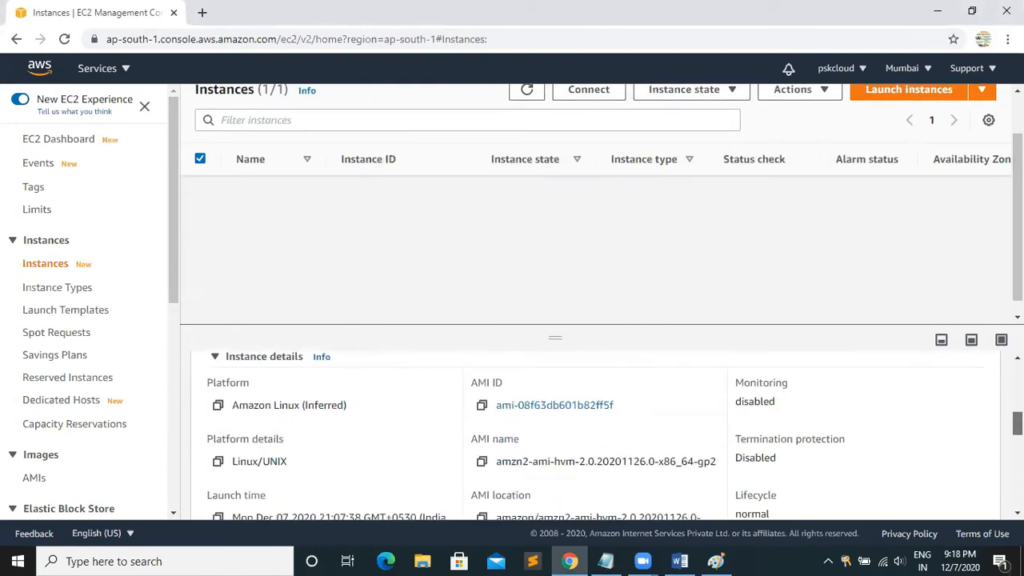
scroll(592, 436, down, 1)
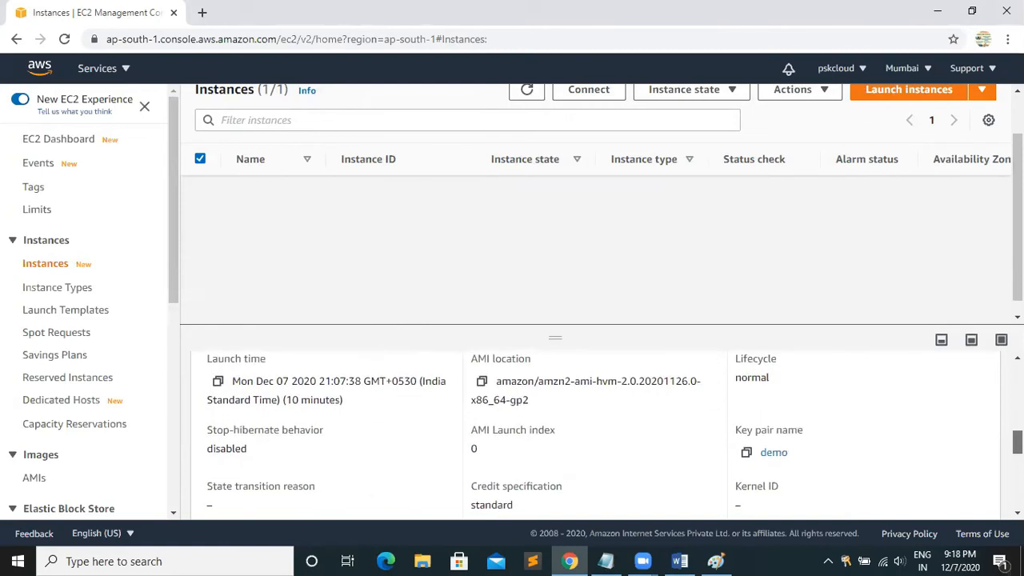
scroll(592, 436, up, 7)
Start PuTTY from the desktop and set its host name to the copied IP address, 13.234.238.237.
click(934, 12)
double_click(534, 86)
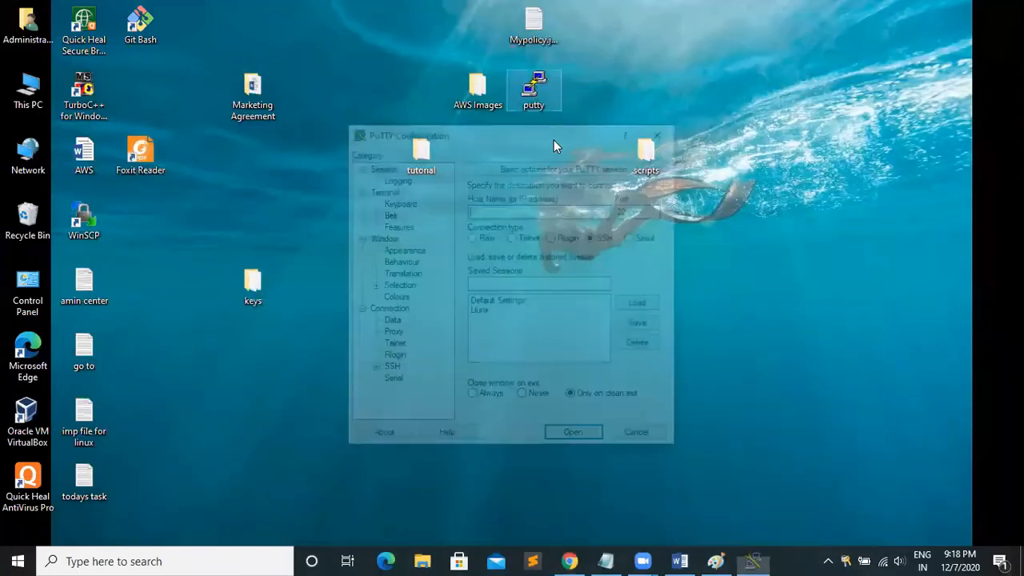
right_click(477, 206)
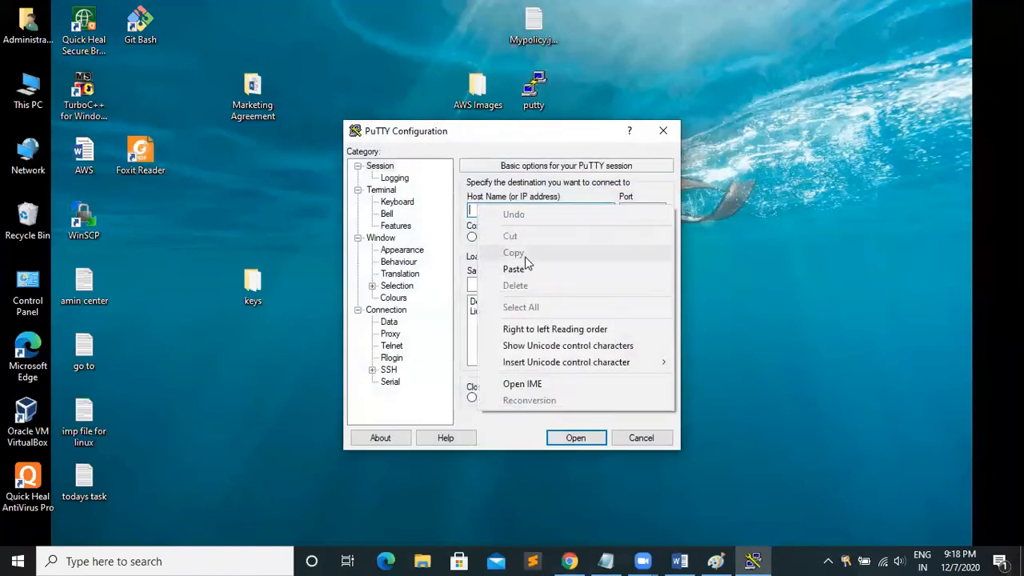
click(523, 268)
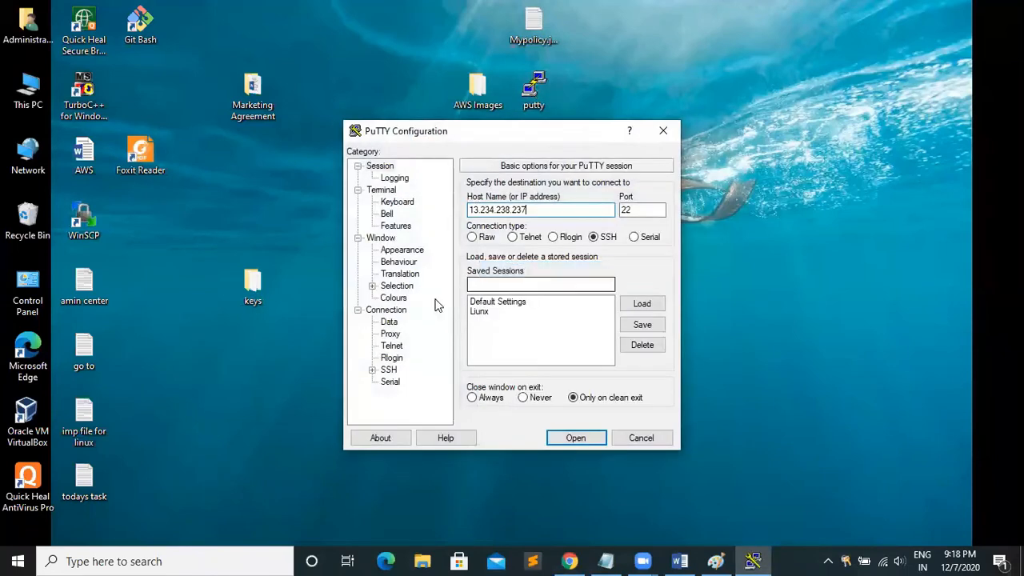
Try to open the SSH session with demoppk.ppk from the keys folder as private key, and move the terminal window aside.
click(372, 369)
click(402, 359)
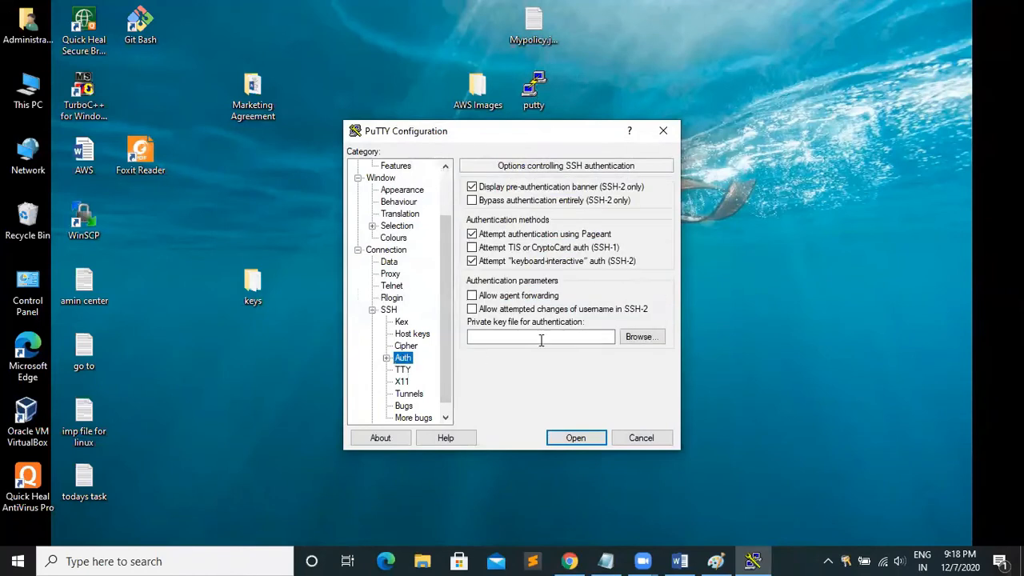
click(642, 340)
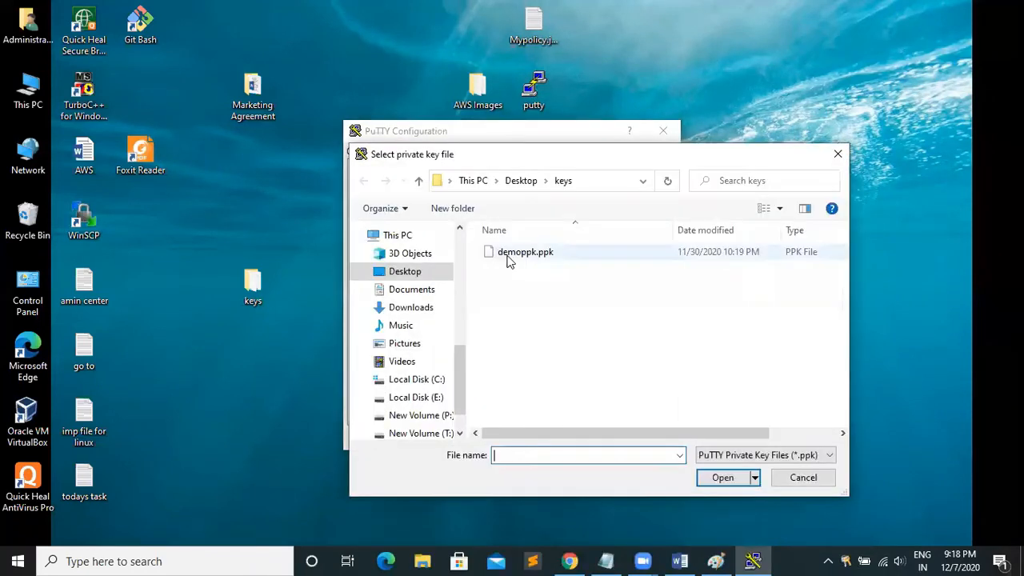
double_click(520, 254)
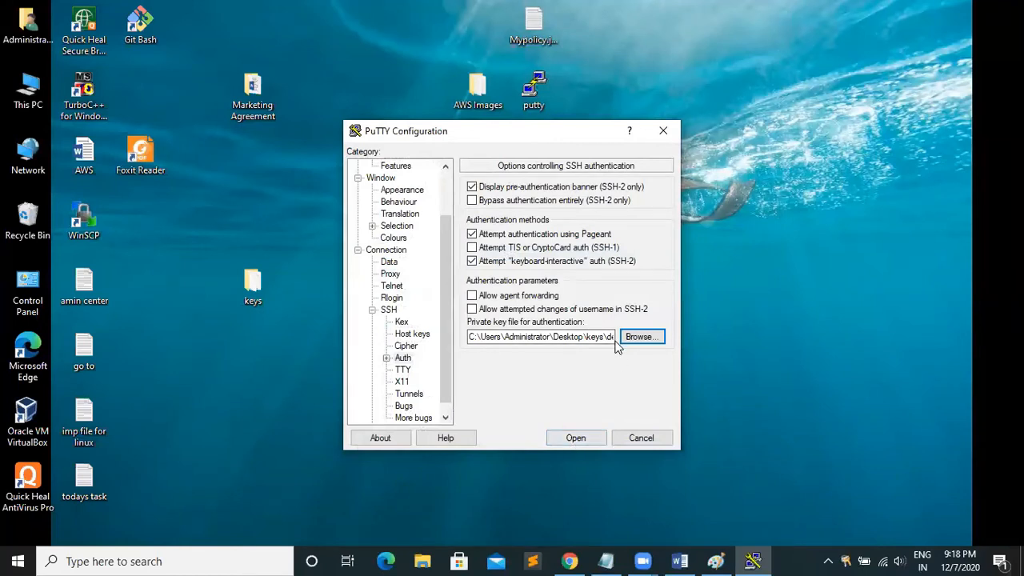
click(571, 437)
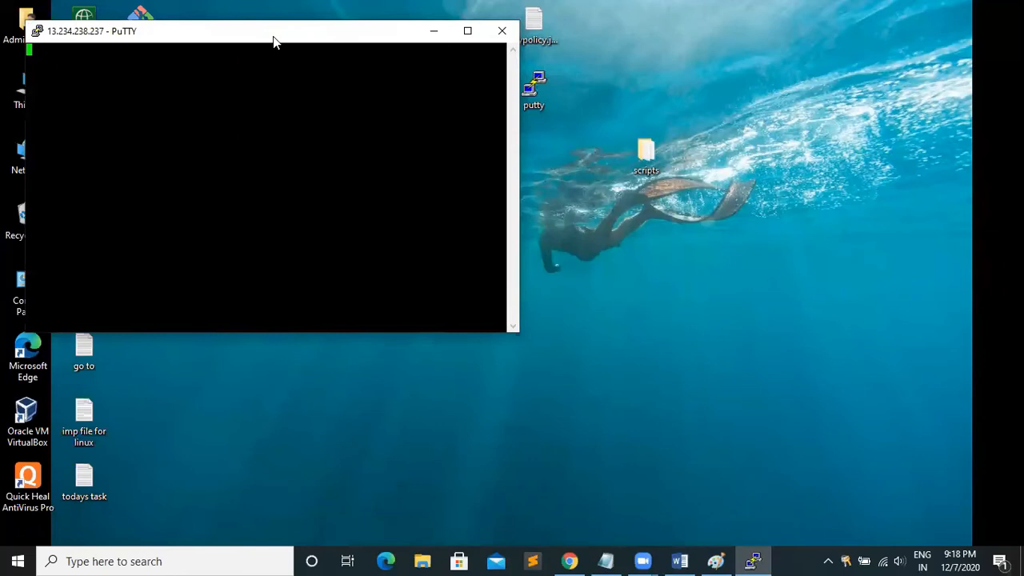
drag(273, 36, 558, 68)
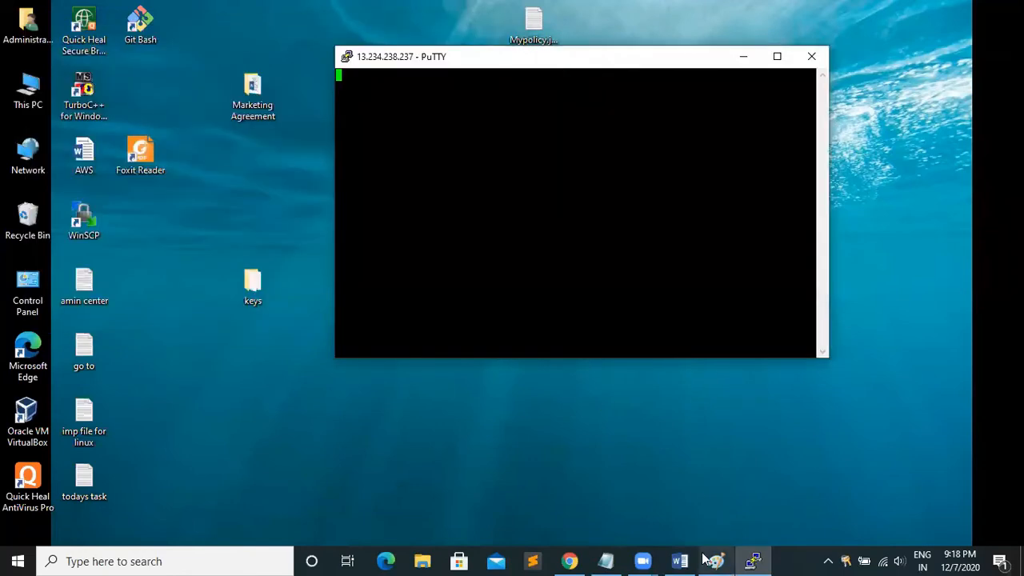
Open the My-ASG security group from Test-Server's security details in the AWS console and view its inbound rules.
click(569, 560)
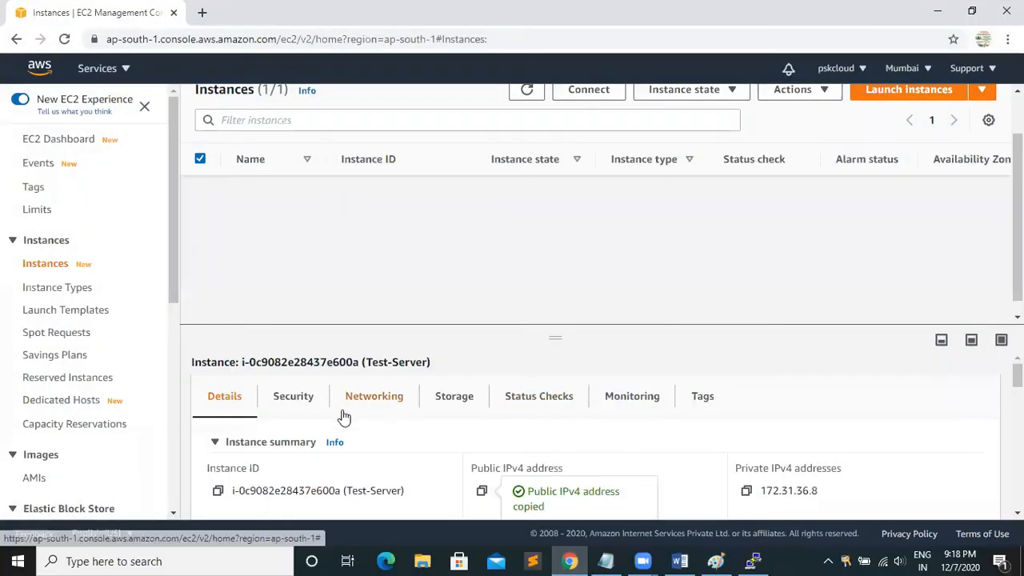
click(302, 398)
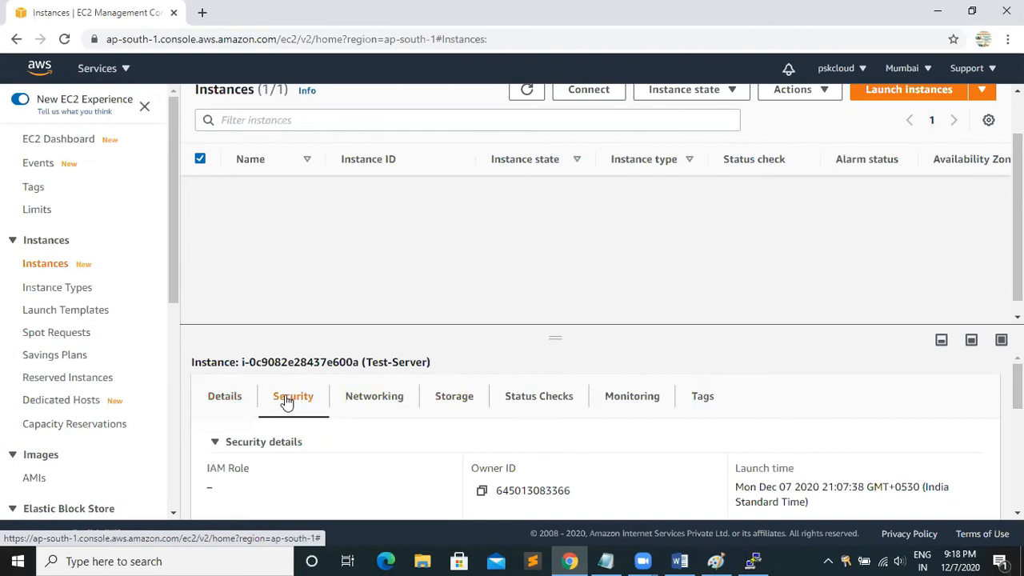
scroll(1018, 386, down, 2)
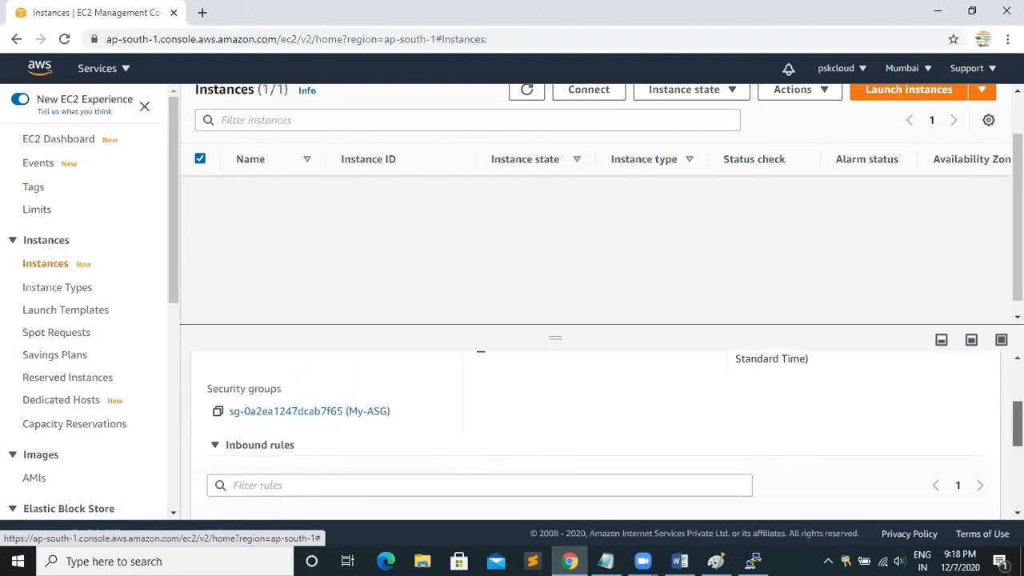
click(340, 411)
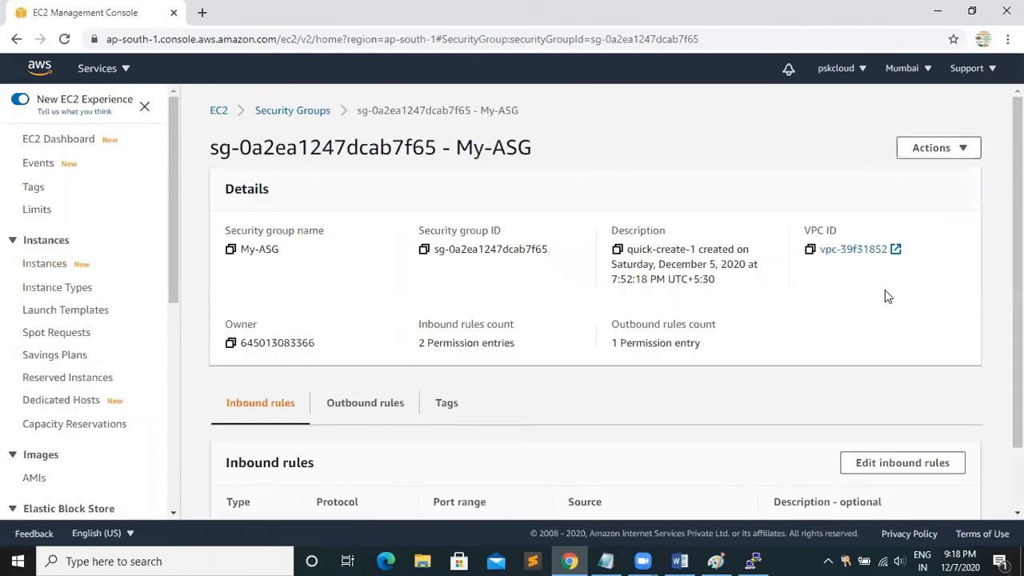
scroll(888, 336, down, 2)
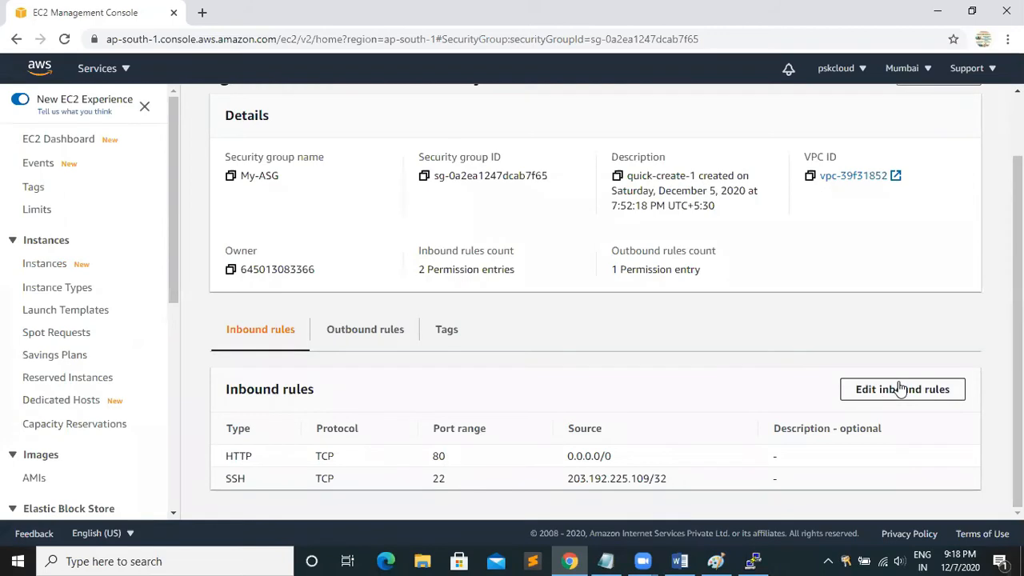
Change the SSH inbound rule's source to 0.0.0.0/0 only, without the IPv6 range ::/0, and save the rules.
click(902, 389)
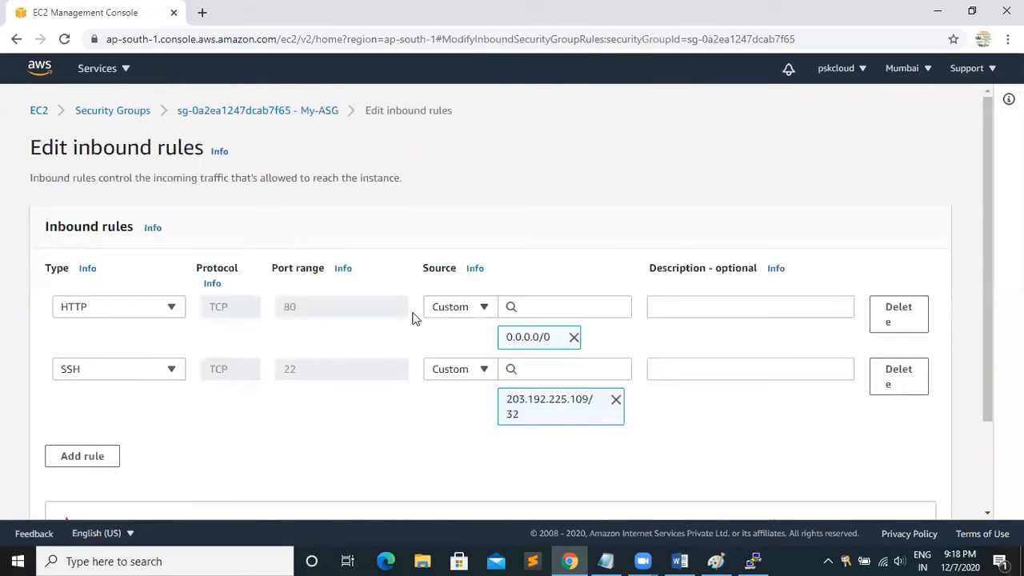
click(615, 400)
click(167, 376)
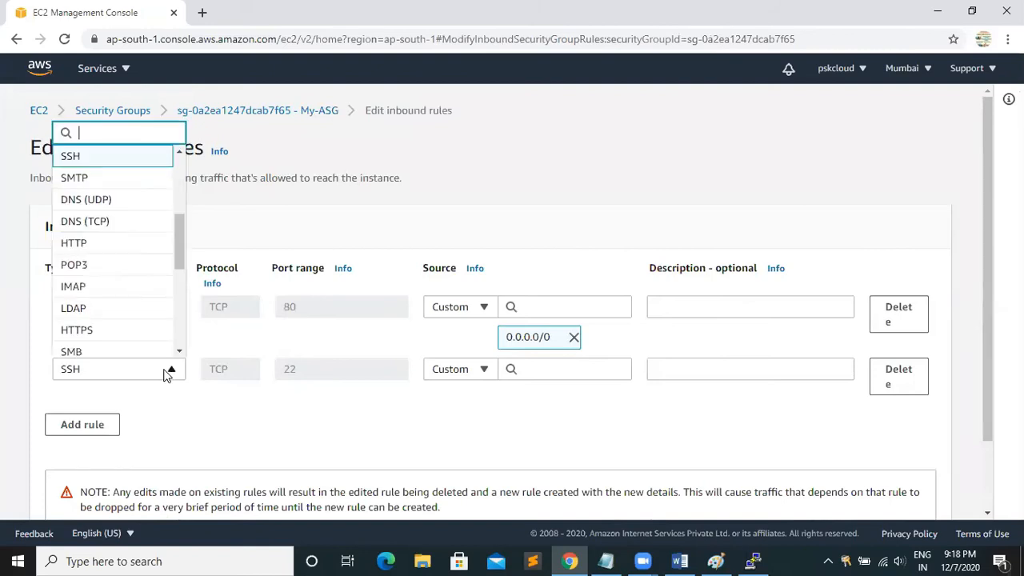
click(164, 376)
click(485, 370)
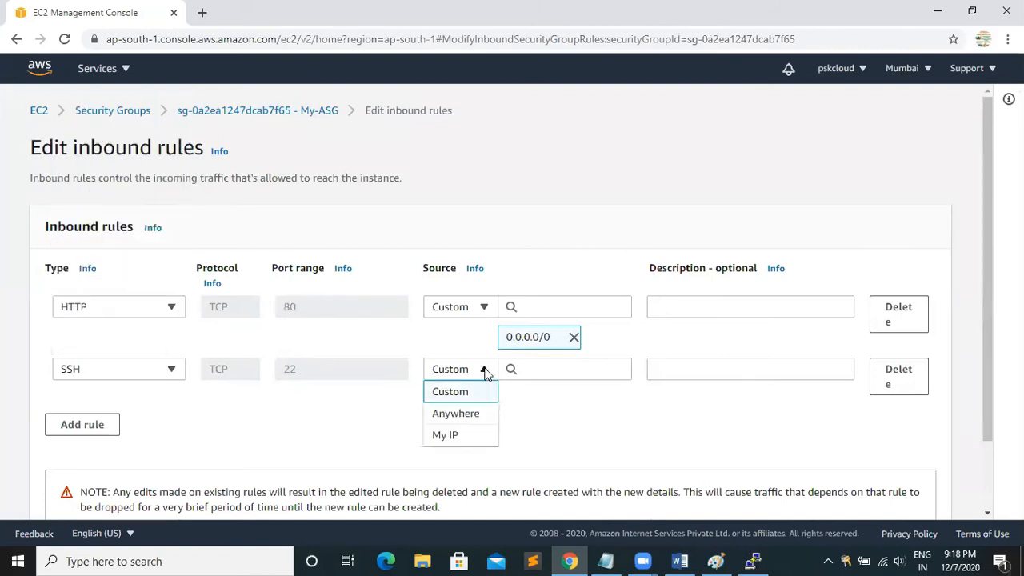
click(458, 414)
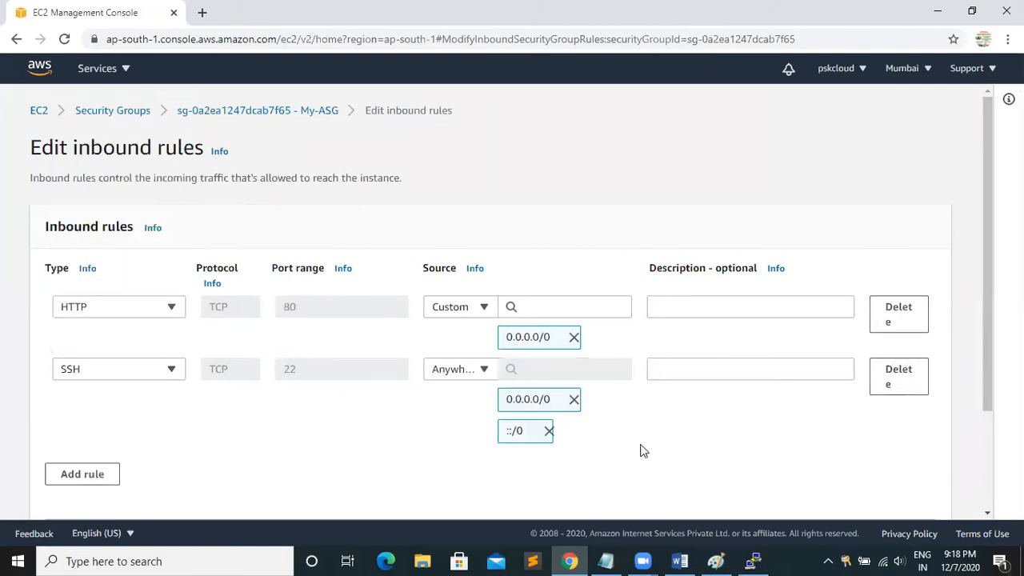
click(548, 430)
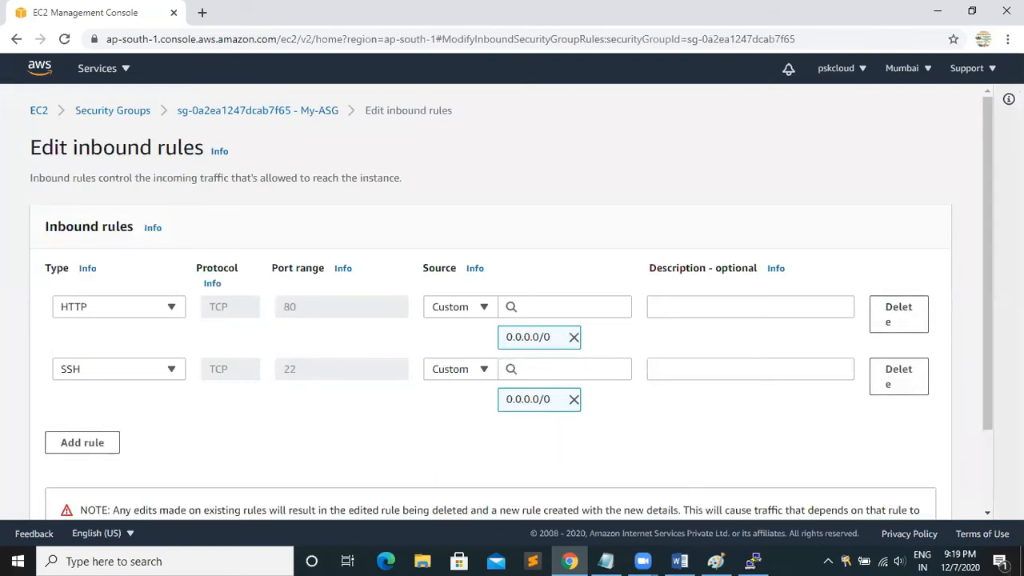
drag(987, 326, 986, 432)
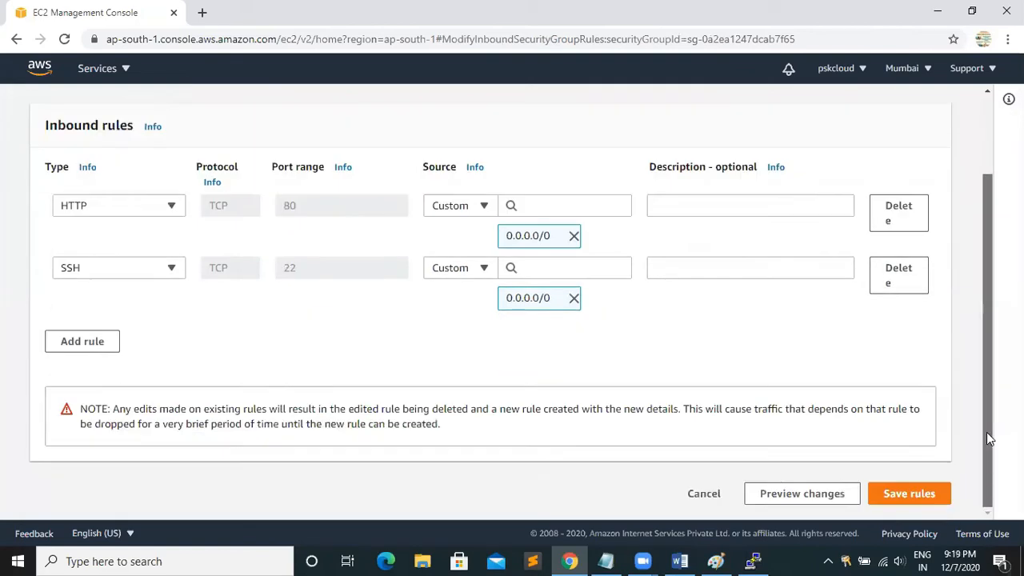
click(912, 494)
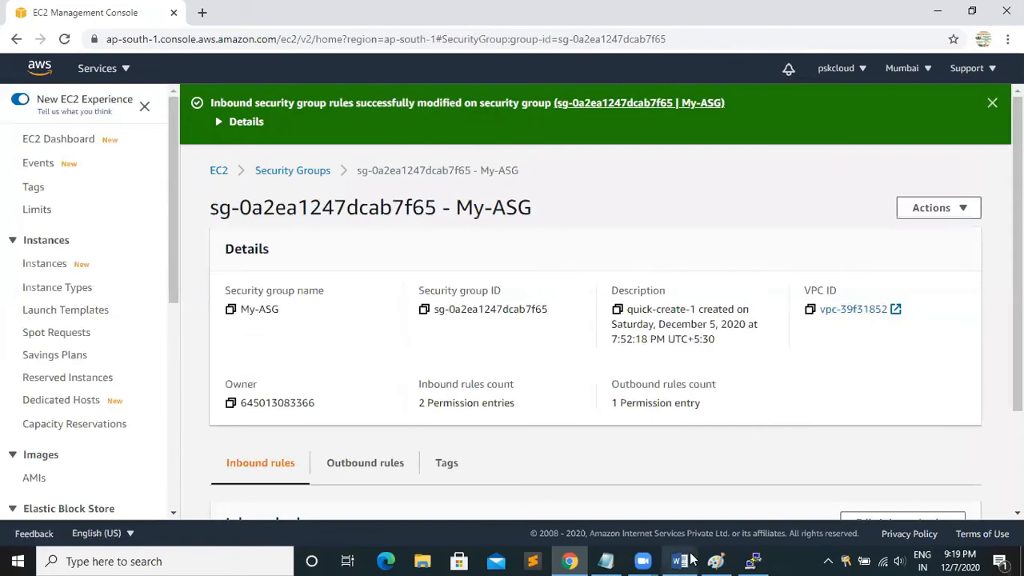
Close the inactive PuTTY session, minimize the browser, and start PuTTY again from the desktop.
click(751, 560)
click(583, 333)
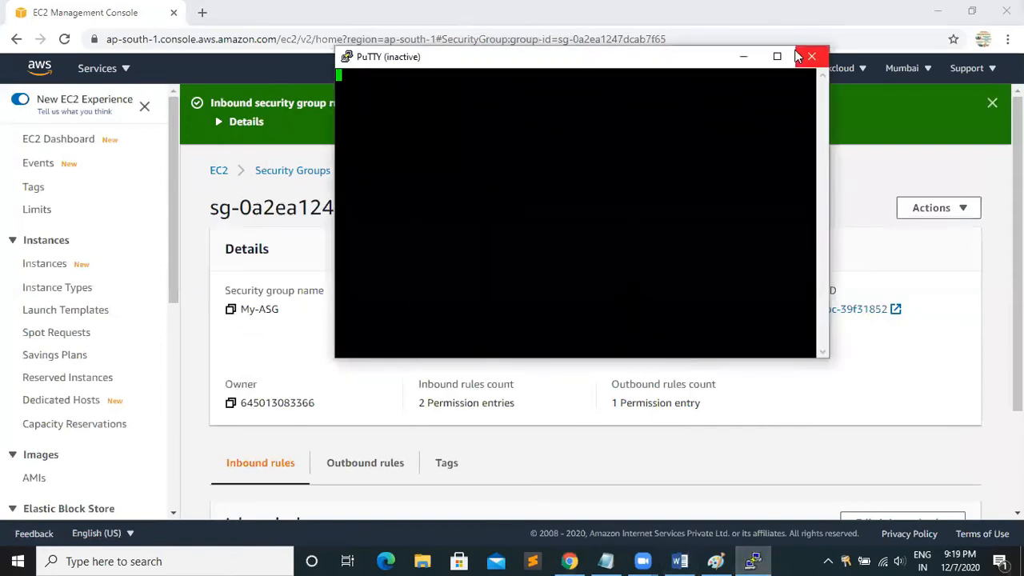
click(810, 56)
click(937, 12)
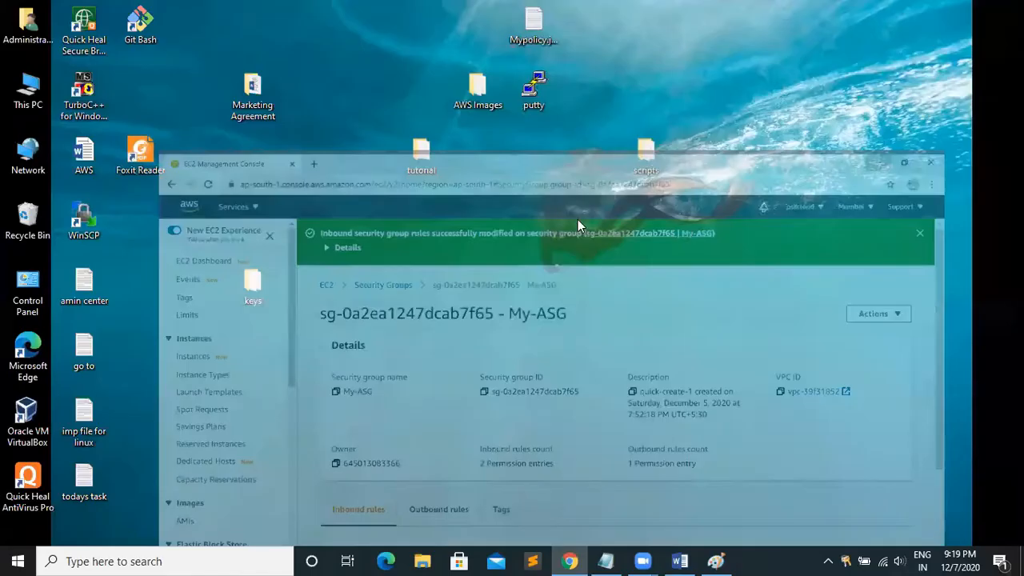
double_click(533, 87)
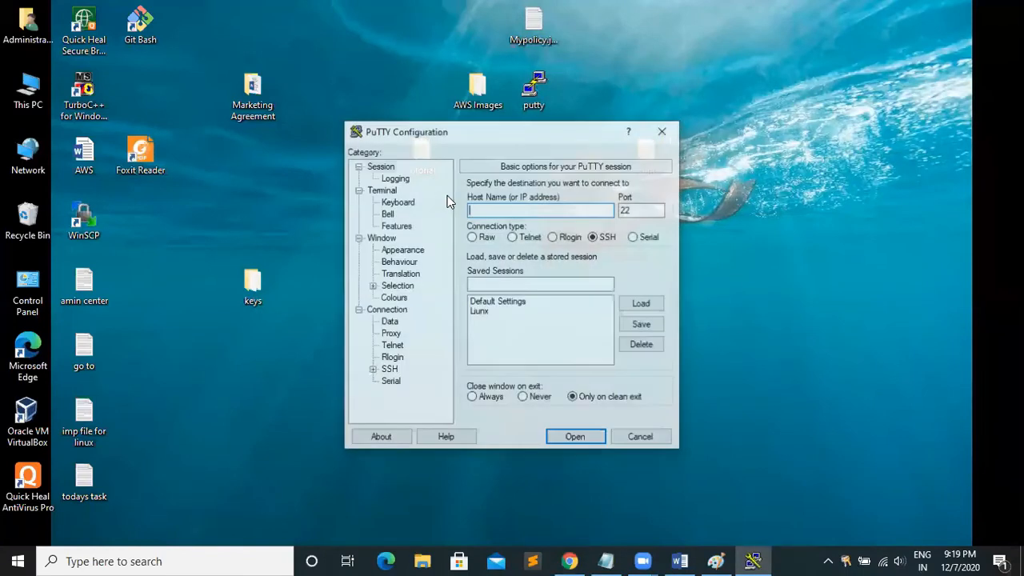
Open an SSH session to 13.234.238.237 with demoppk.ppk as the private key and accept the server's host key.
text(13.234.238.237)
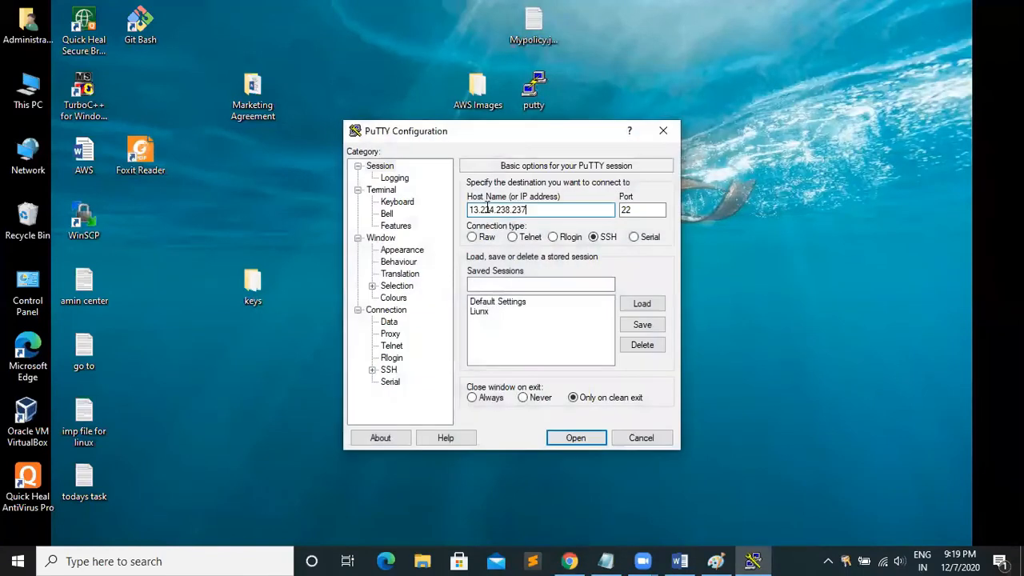
click(372, 369)
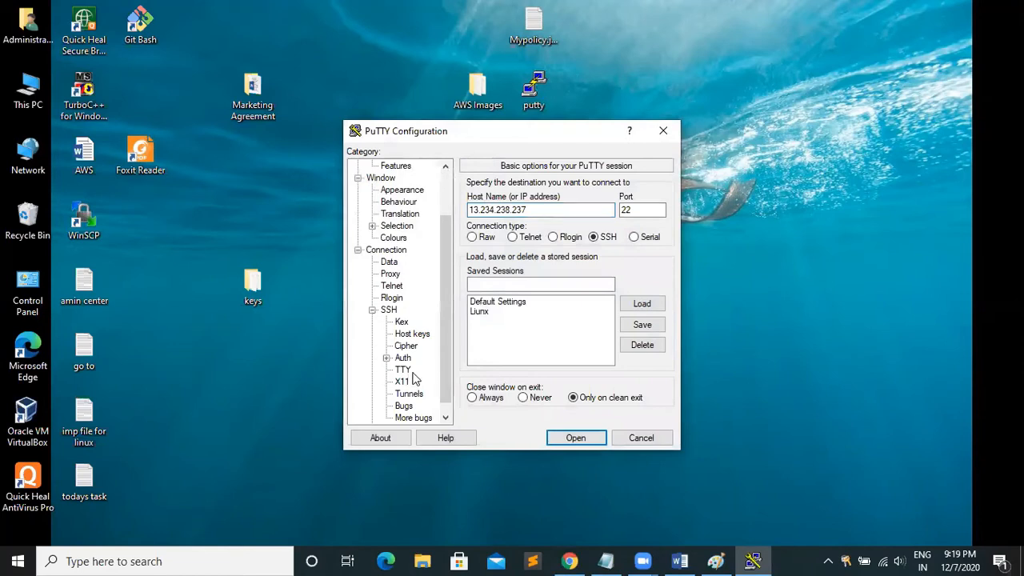
click(403, 359)
click(640, 336)
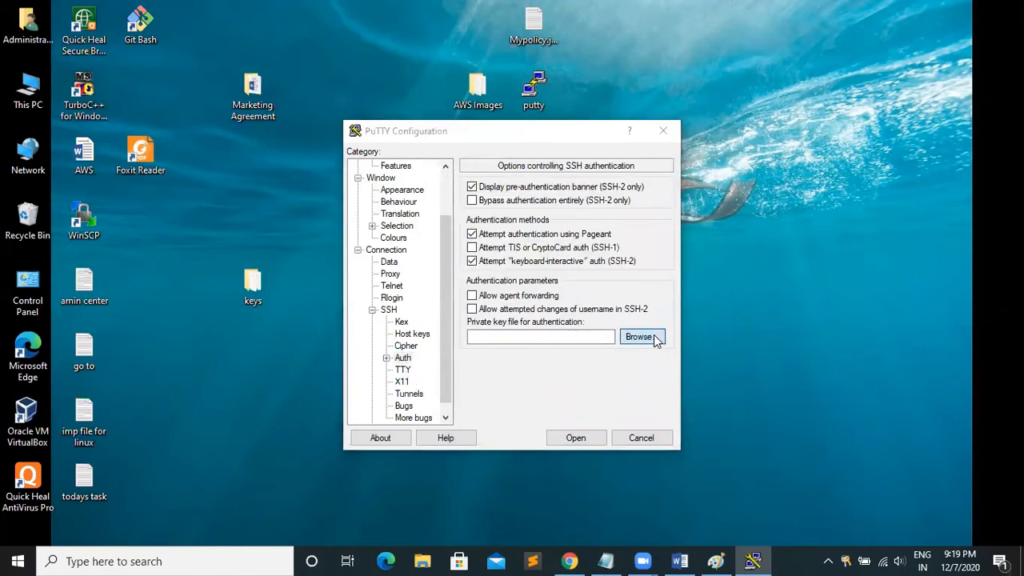
double_click(532, 254)
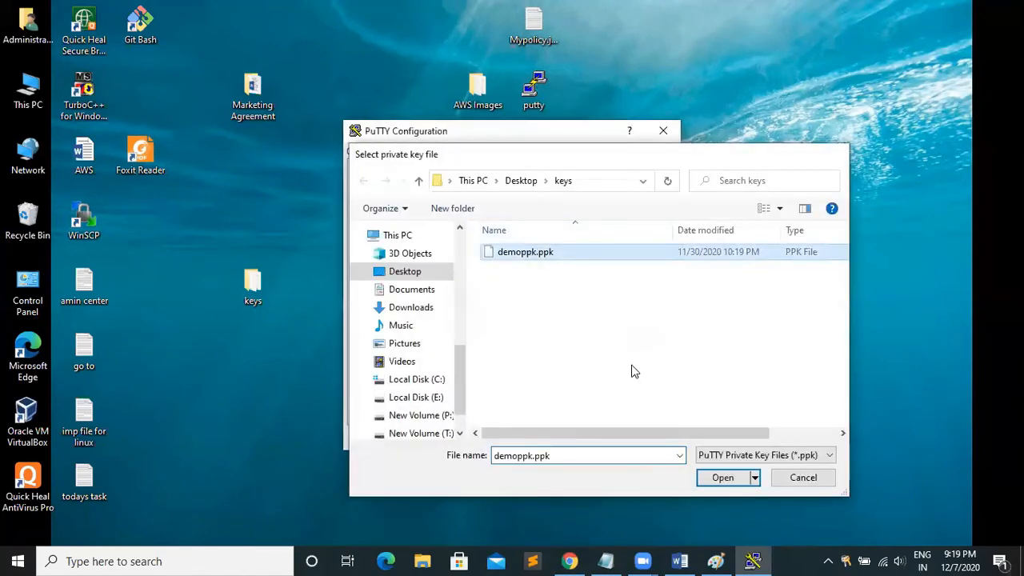
click(574, 433)
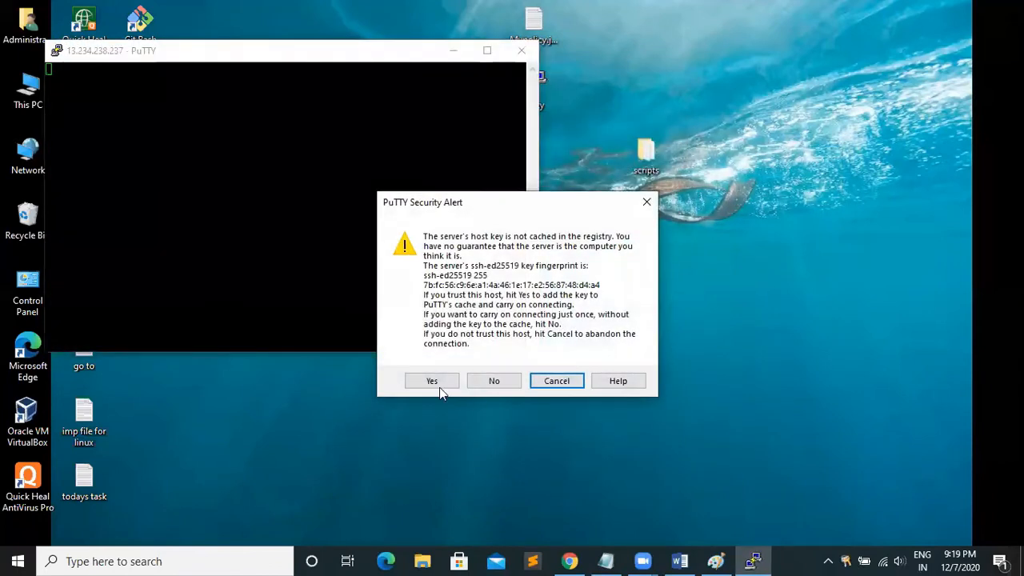
click(432, 381)
Move the terminal window to mid-screen, log in as ec2-user, and switch to root with sudo su.
drag(326, 59, 527, 104)
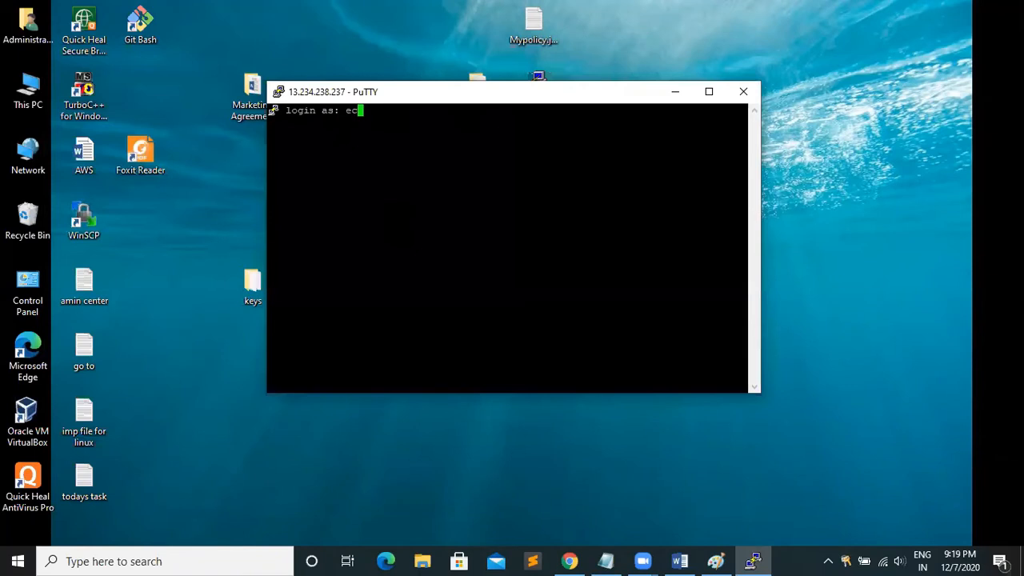
text(ec2-user)
key(Return)
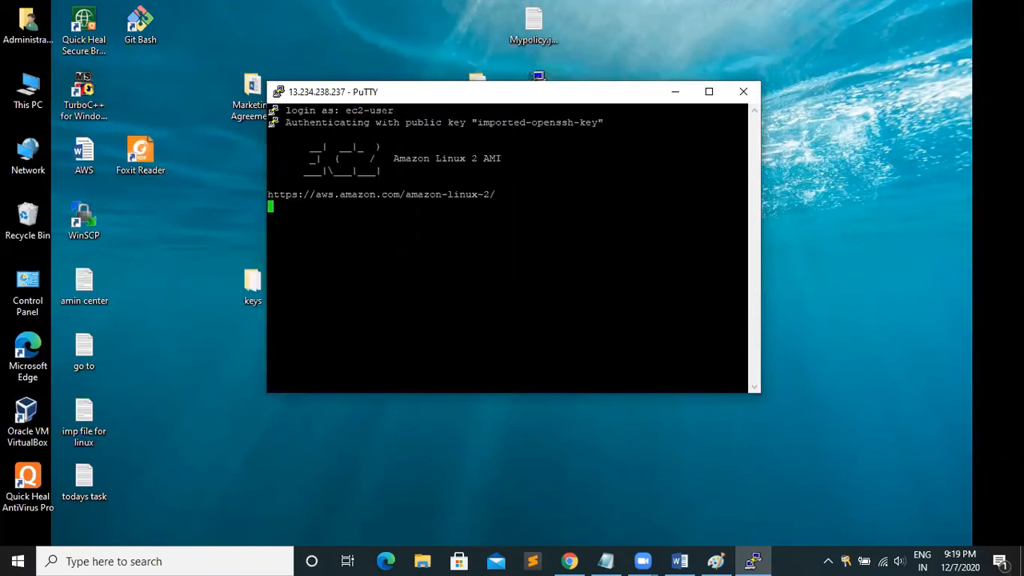
text(sudo su)
key(Return)
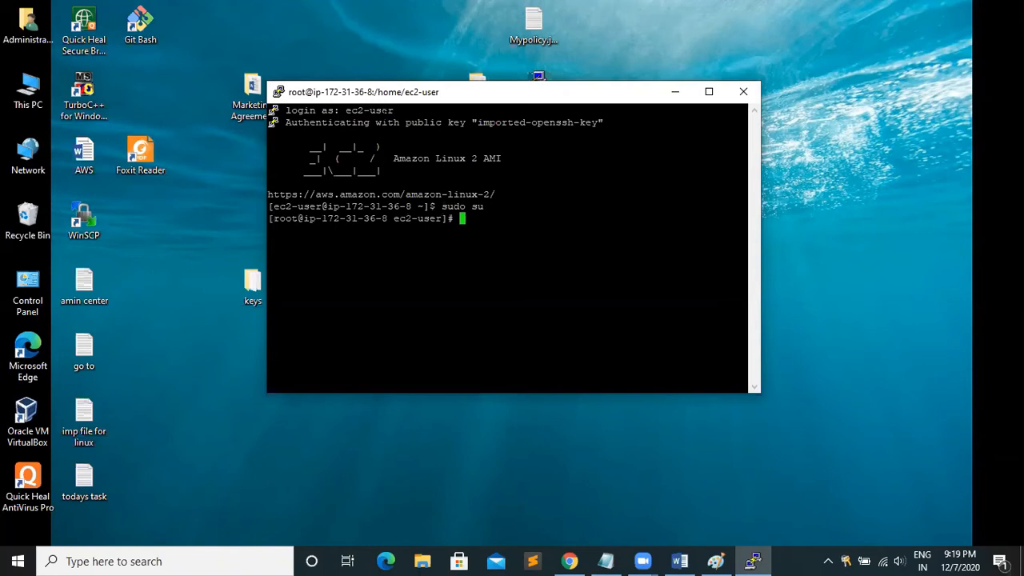
Create an empty file named abc with touch, and try the command md rt.
text(touch abc)
key(Return)
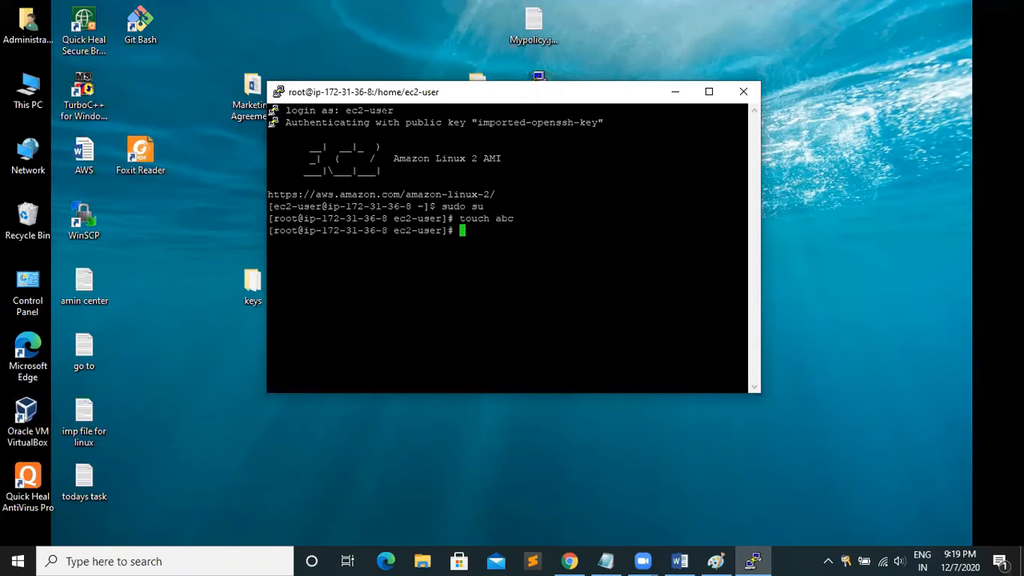
text(md rt)
key(Return)
Install the httpd package with yum and confirm the installation with y.
text(yum ins)
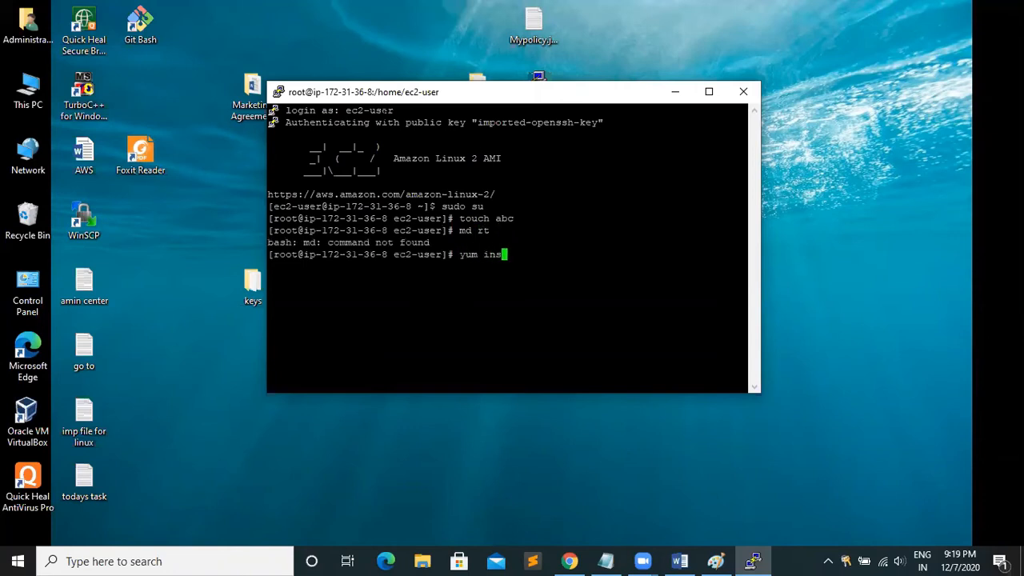
text(tall httpd)
key(Return)
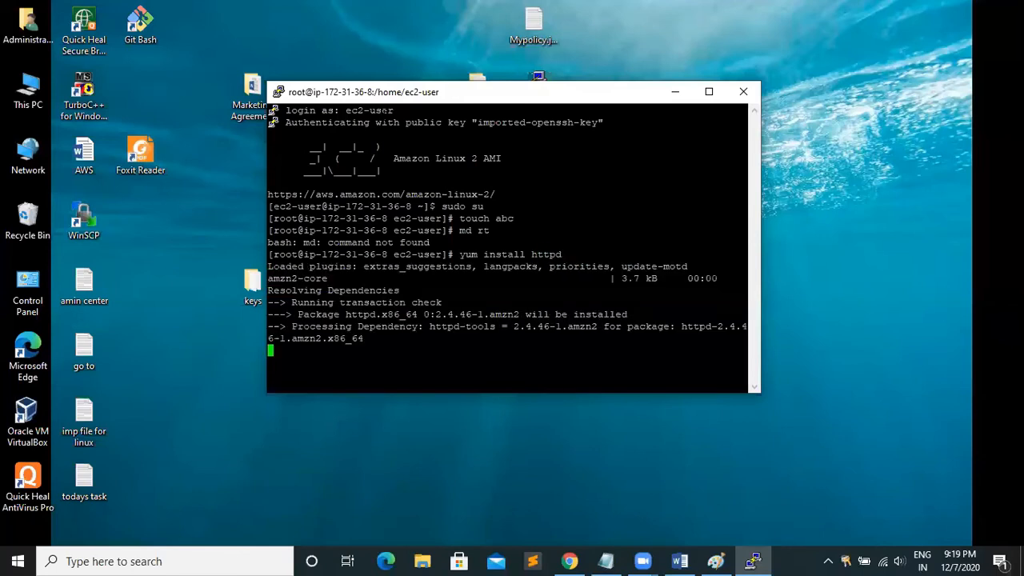
text(y)
key(Return)
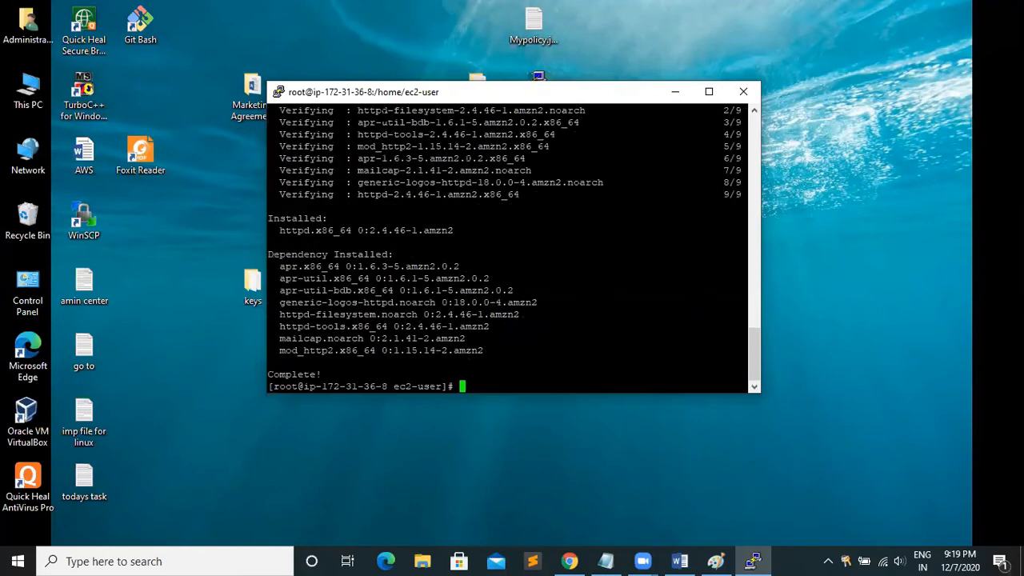
Run service httpd restart to bring up the web server.
text(service )
text(httpd)
text(start)
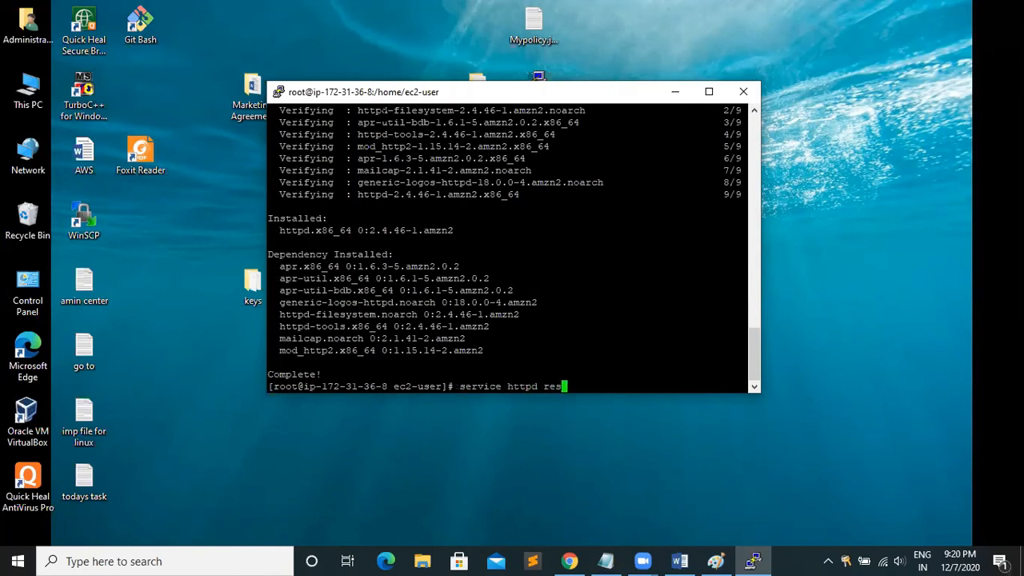
key(Return)
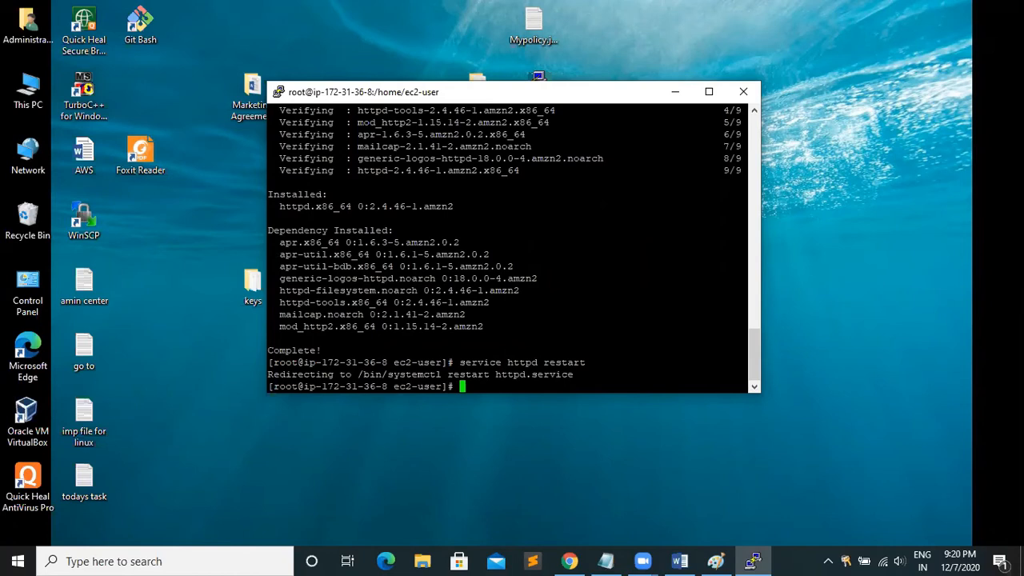
Switch to the AWS console in Chrome, look at the launch wizard's AMI choices, and return to the EC2 Dashboard.
click(568, 561)
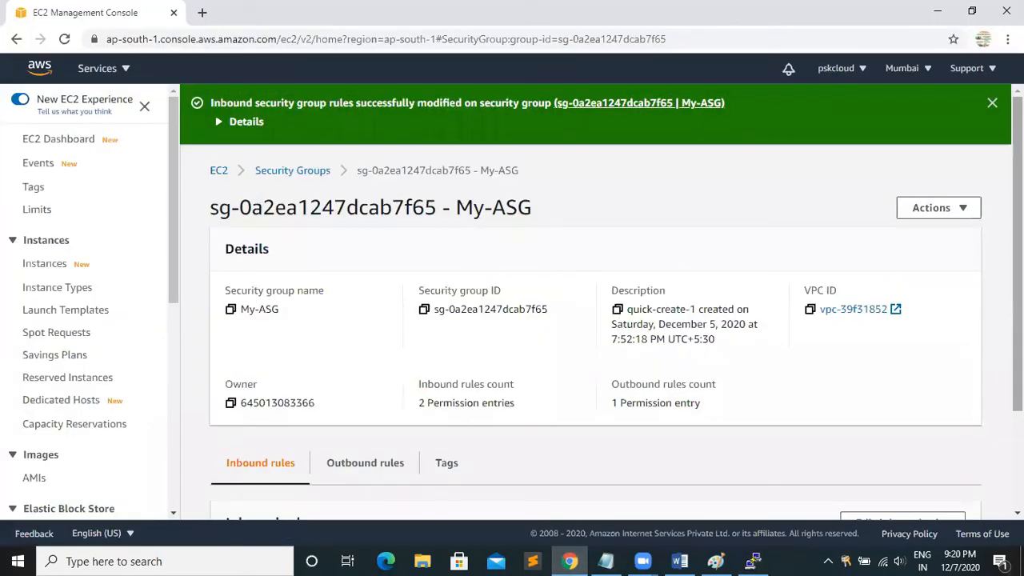
click(997, 107)
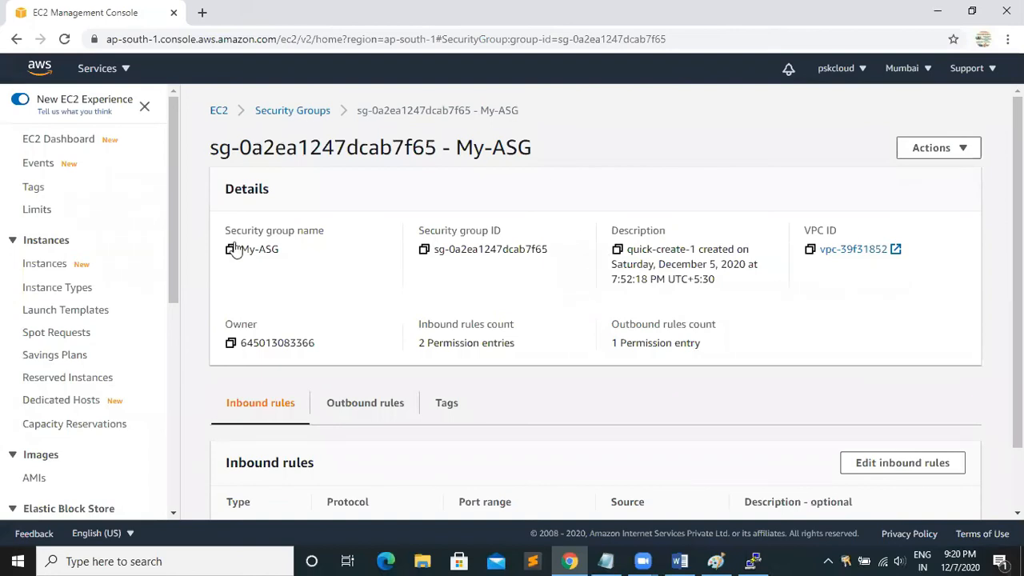
click(83, 142)
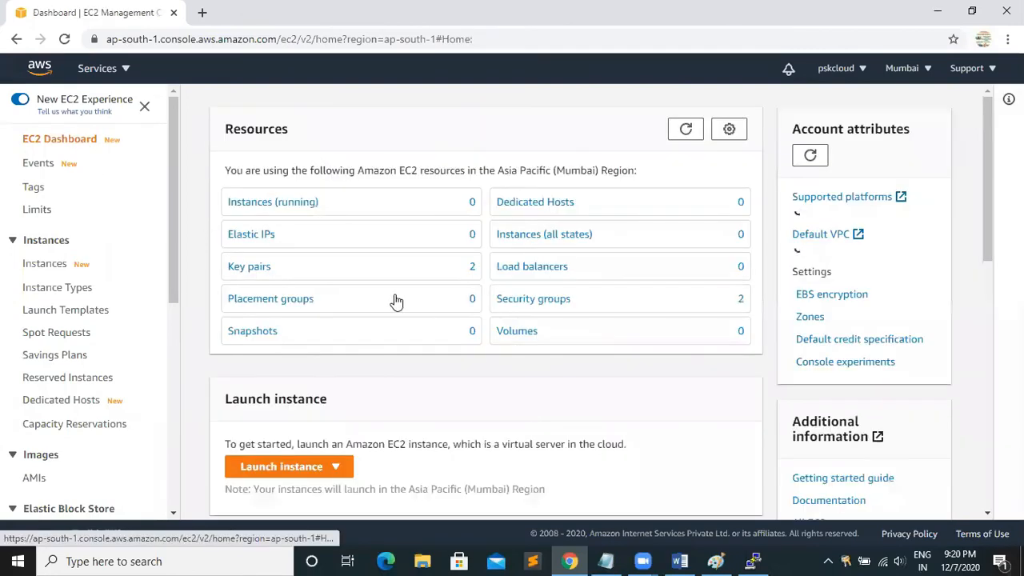
click(336, 469)
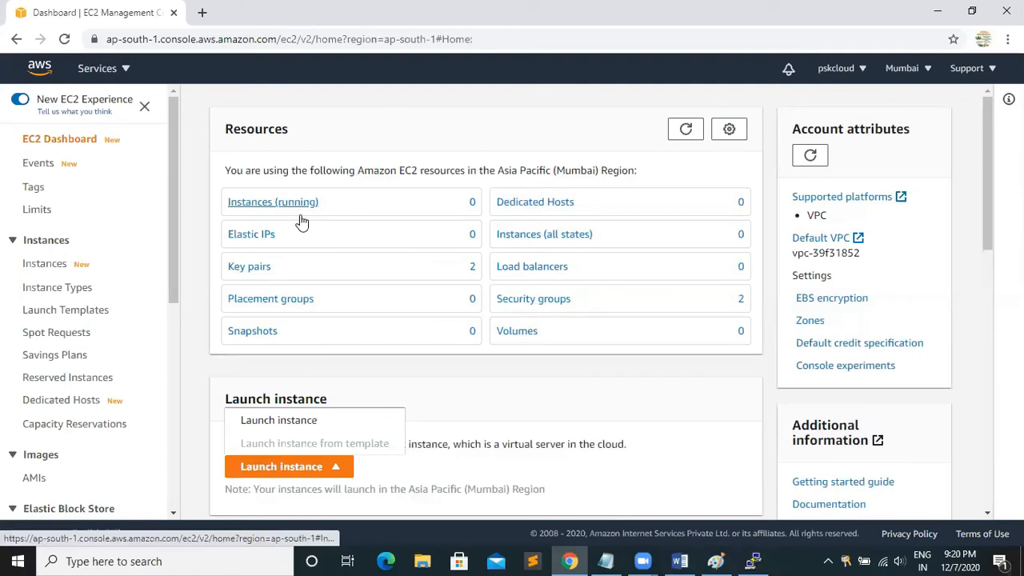
click(285, 422)
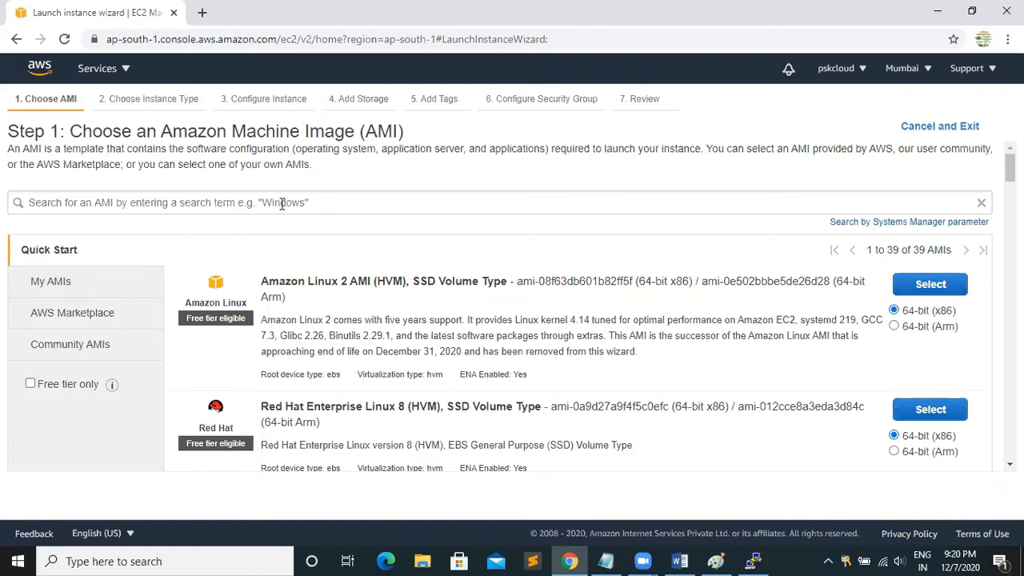
click(15, 38)
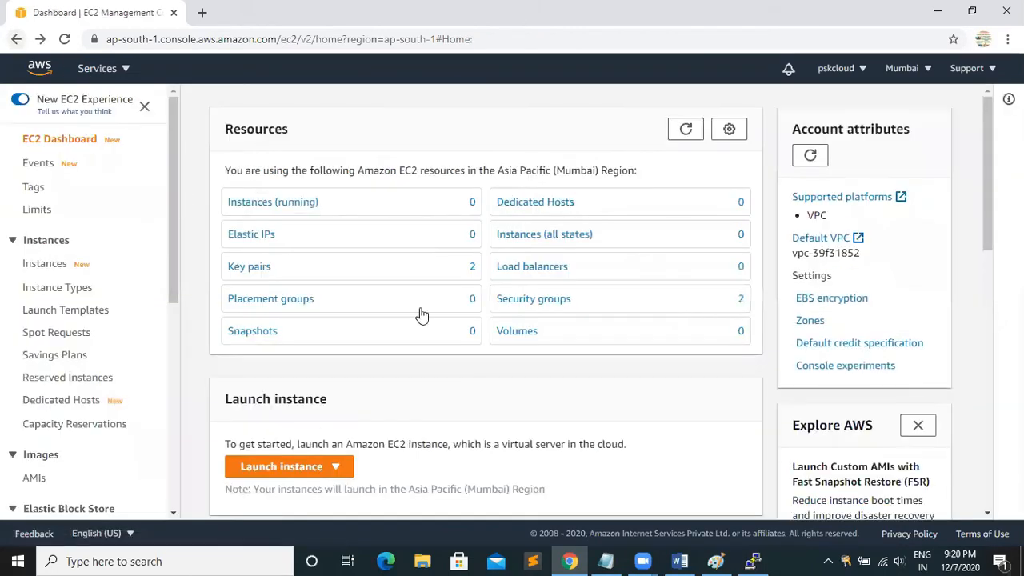
Open the instances list without the running-state filter, select Test-Server, and view its instance state options.
click(261, 205)
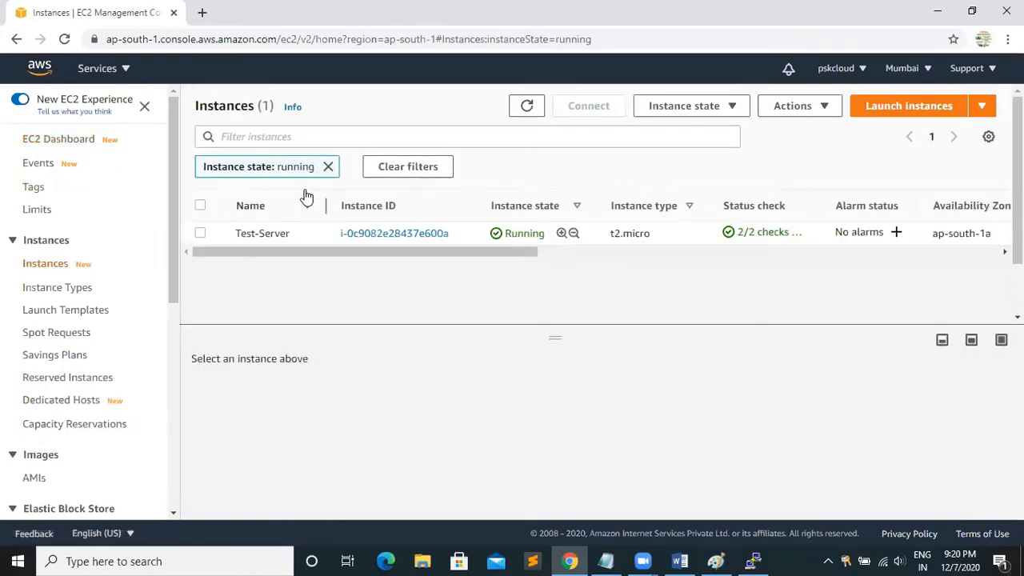
click(328, 168)
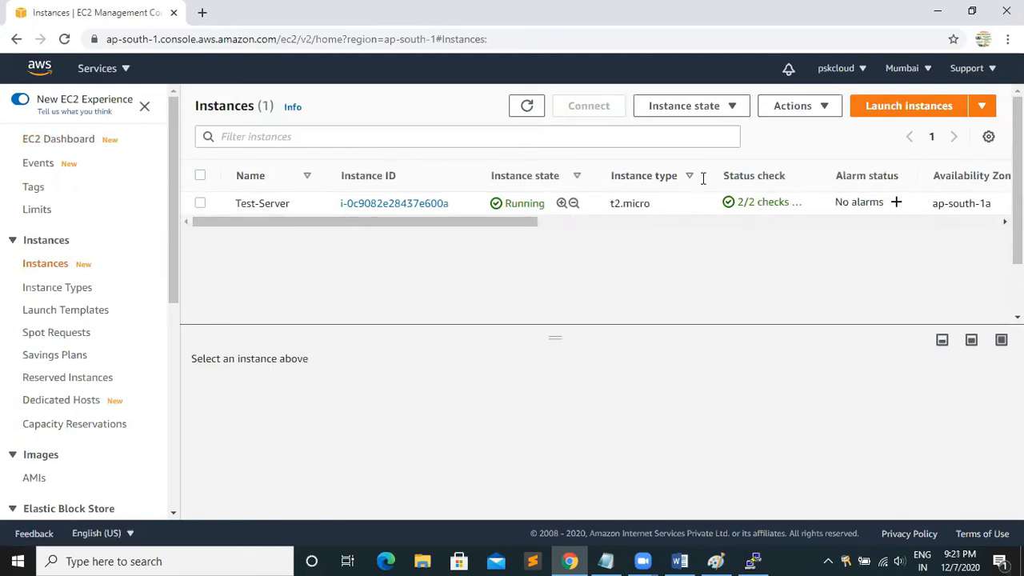
click(200, 204)
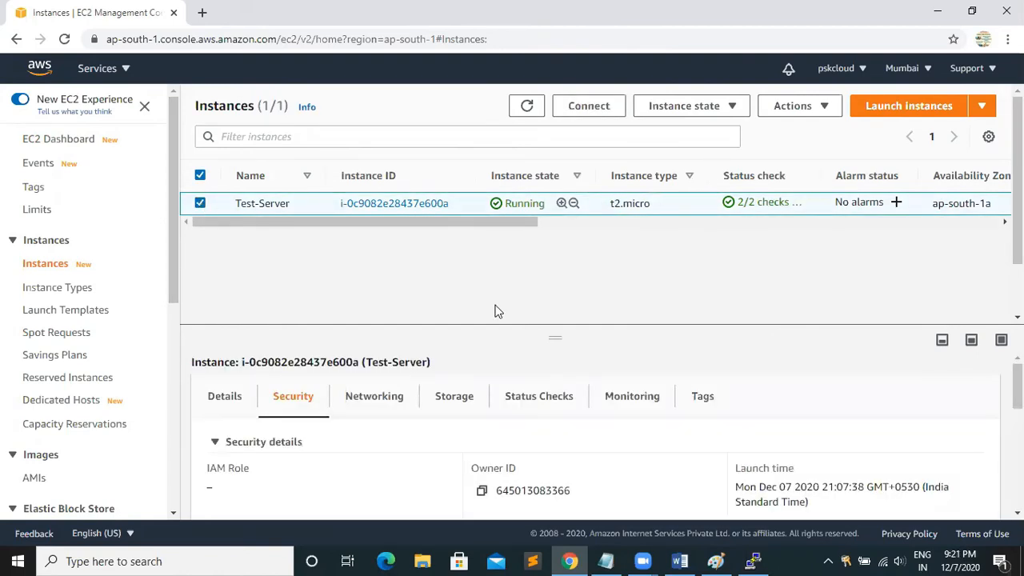
click(737, 110)
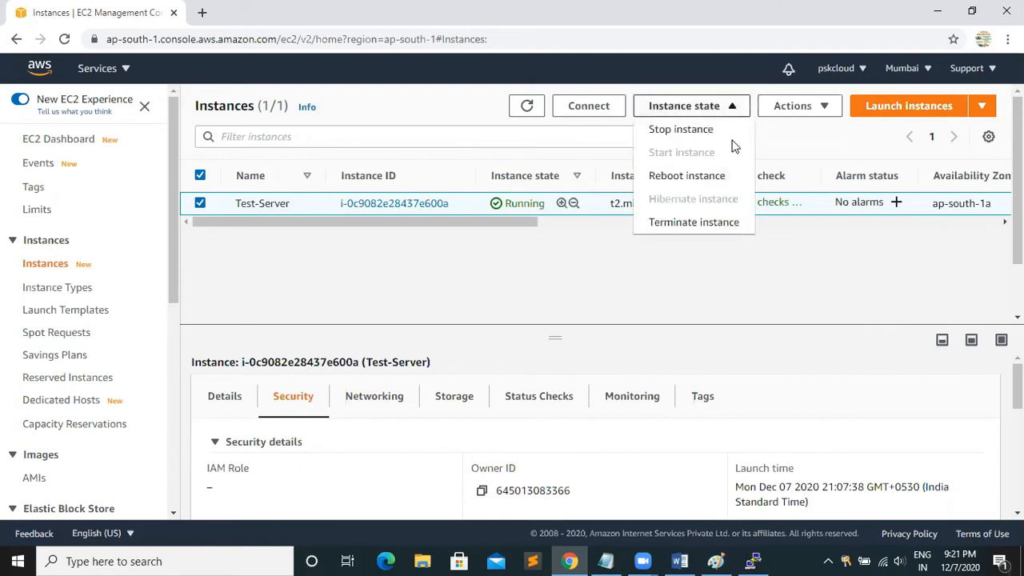
click(764, 272)
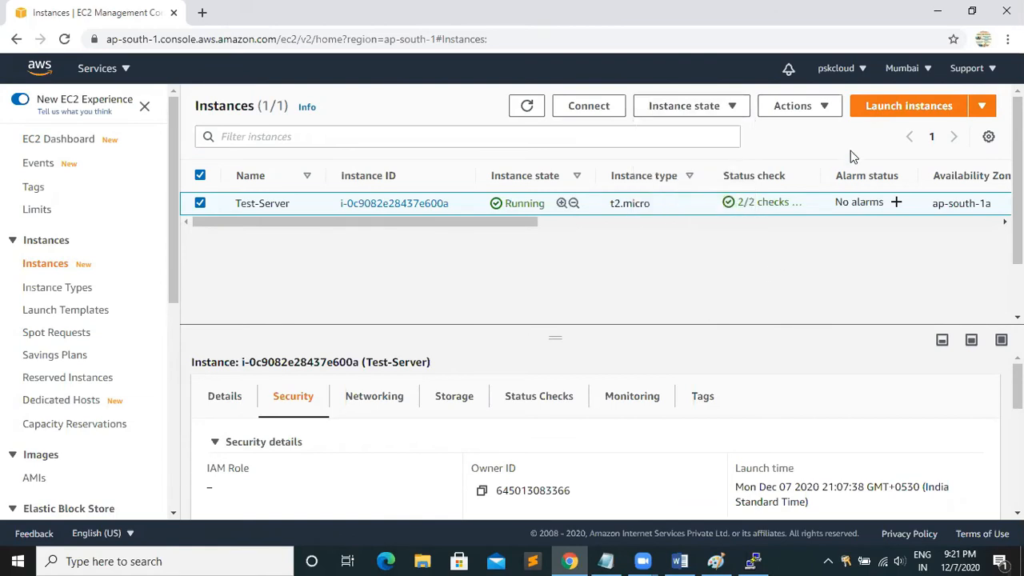
Open the Create image form for the selected Test-Server instance and look over its fields.
click(824, 107)
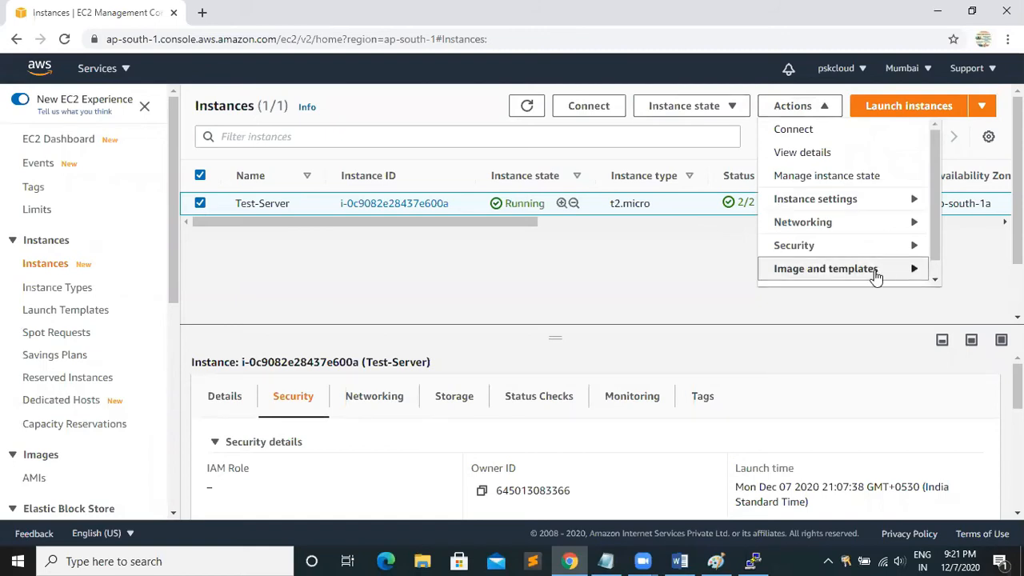
click(910, 274)
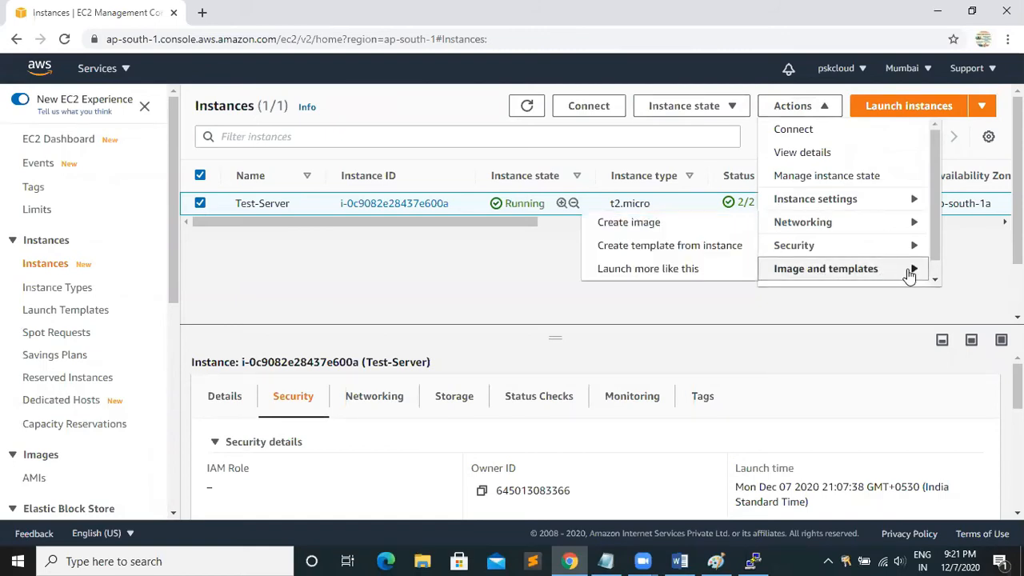
click(621, 230)
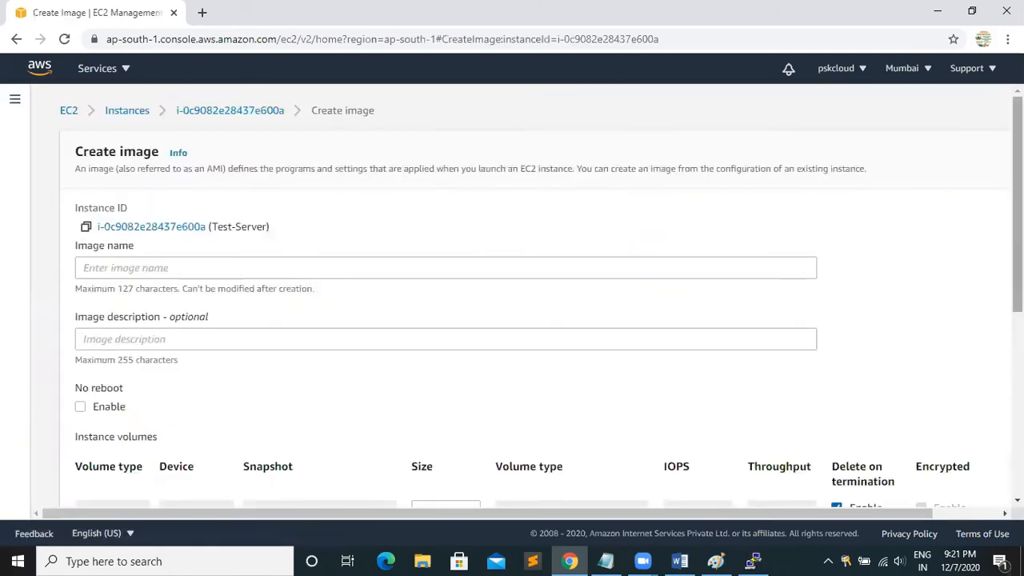
scroll(522, 296, down, 1)
scroll(522, 296, up, 1)
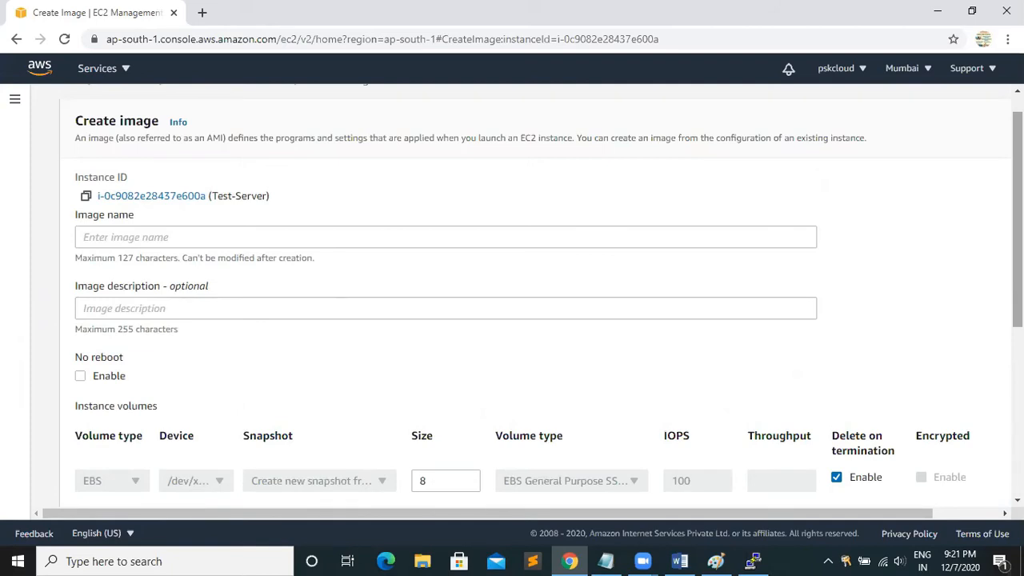
Name the image "PSK-Linux With http Server".
click(119, 241)
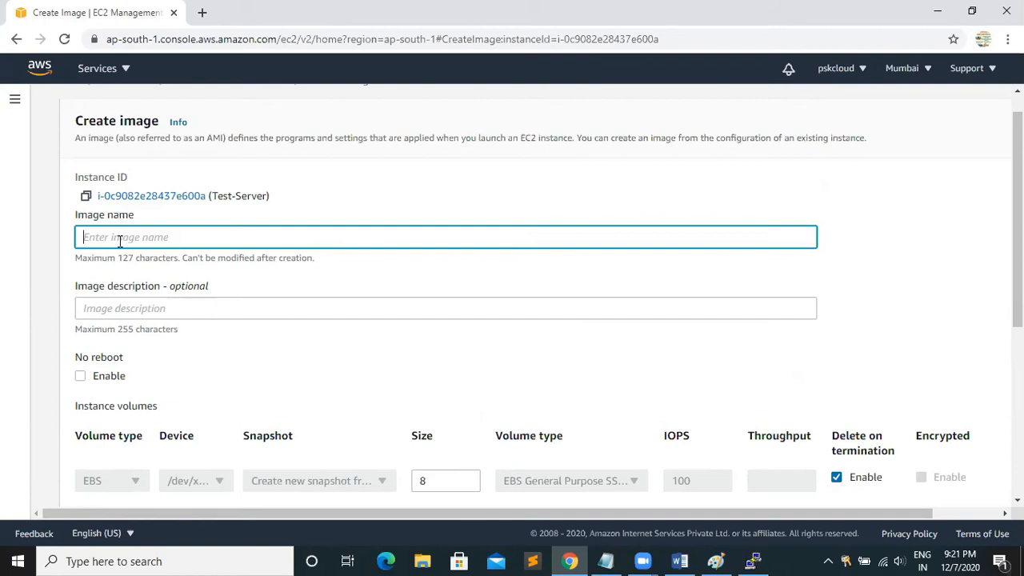
text(PSK )
text(OS Linu)
key(BackSpace)
key(BackSpace)
key(BackSpace)
key(BackSpace)
key(BackSpace)
key(BackSpace)
key(BackSpace)
text(Linux)
text( With HHTT)
key(BackSpace)
key(BackSpace)
key(BackSpace)
text(H)
key(BackSpace)
key(BackSpace)
text(htt)
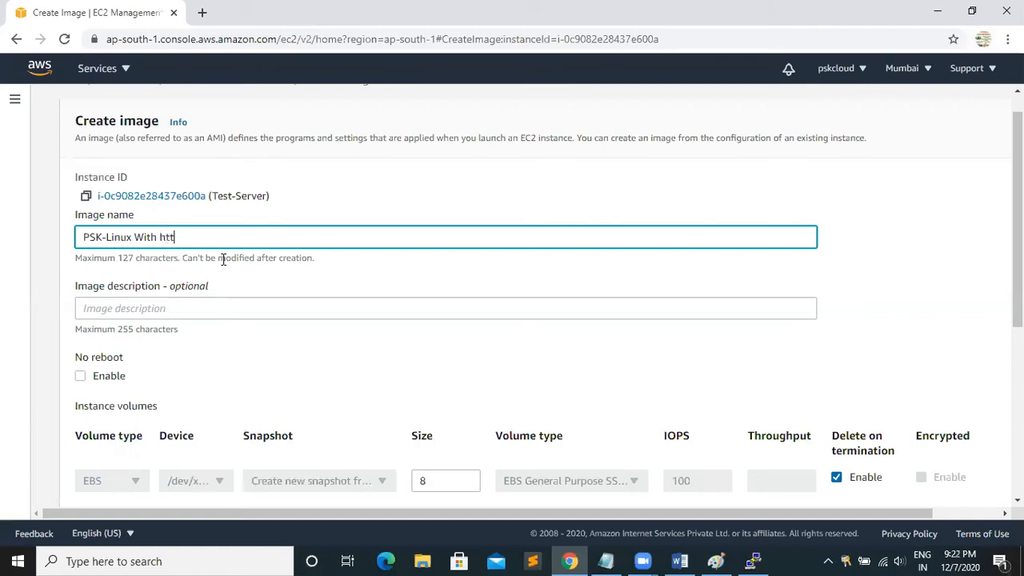
text(p Server)
Review the image's volume and tag settings, leave the description empty, and create the image.
click(271, 299)
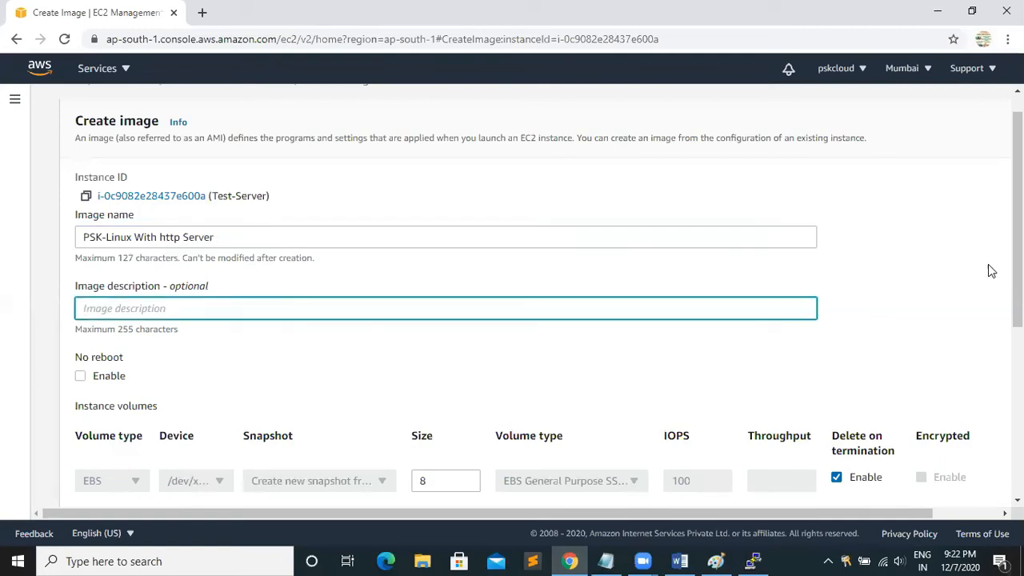
scroll(990, 270, down, 2)
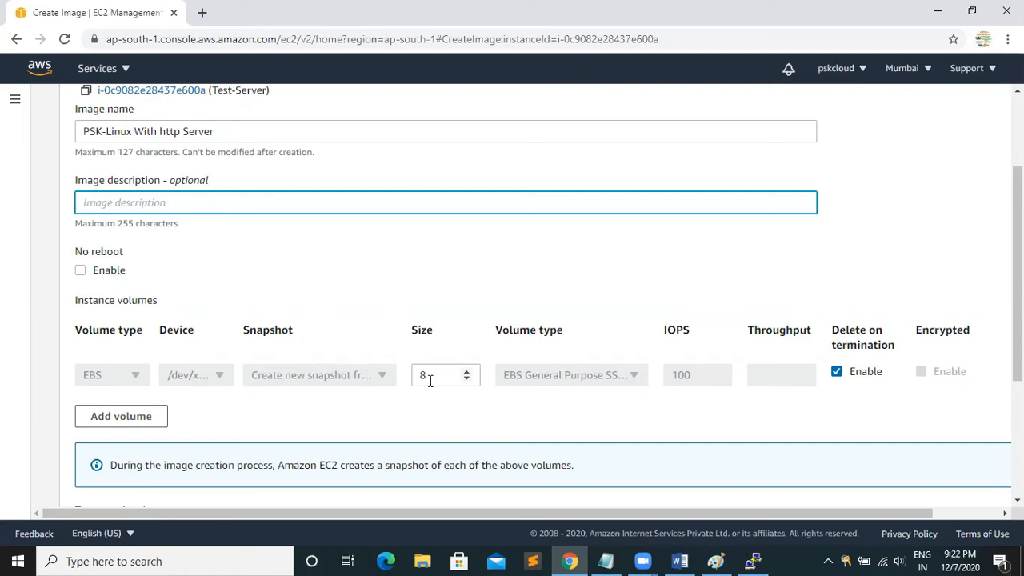
scroll(1017, 272, down, 2)
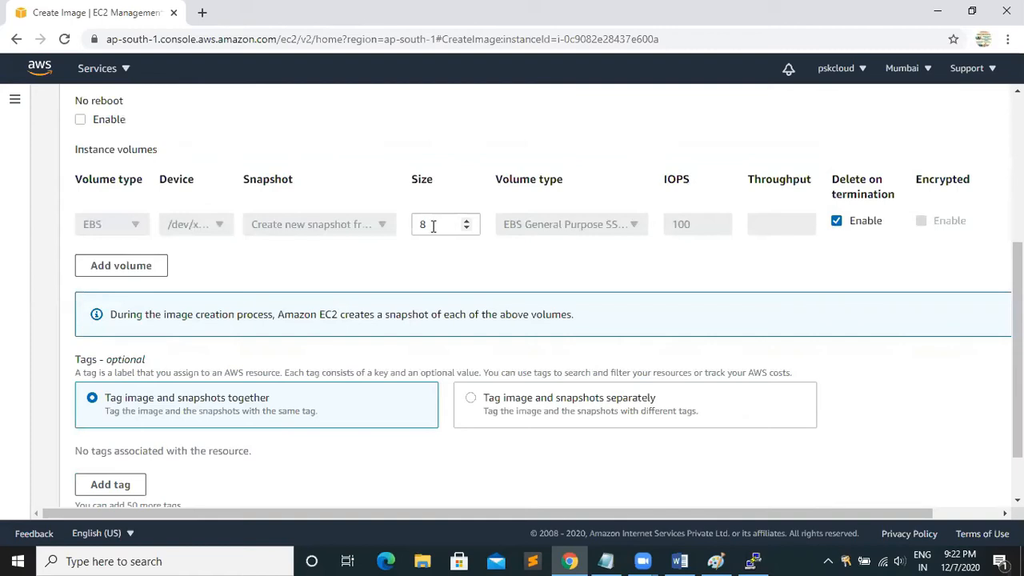
scroll(1017, 320, down, 1)
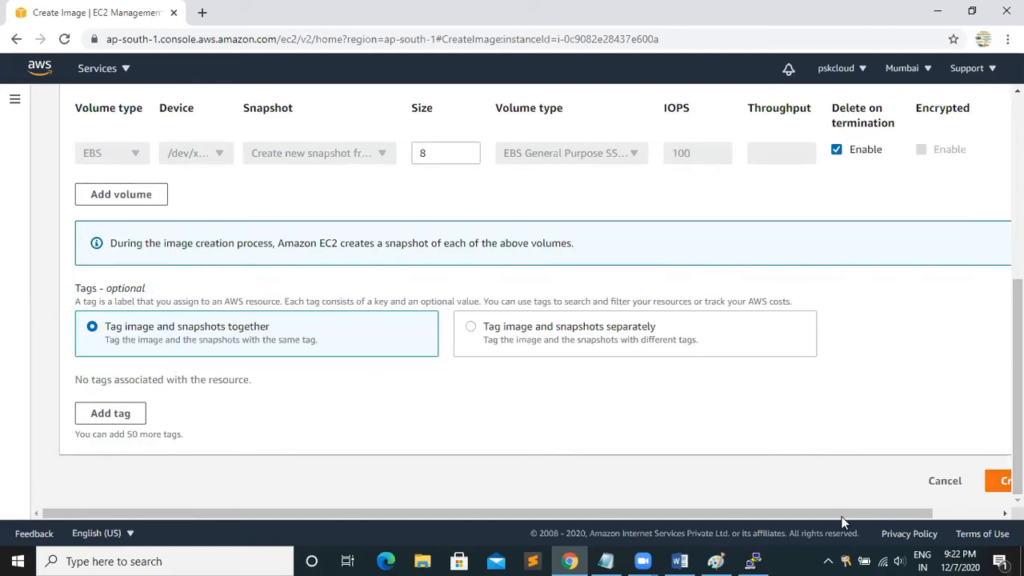
drag(841, 513, 897, 507)
click(963, 486)
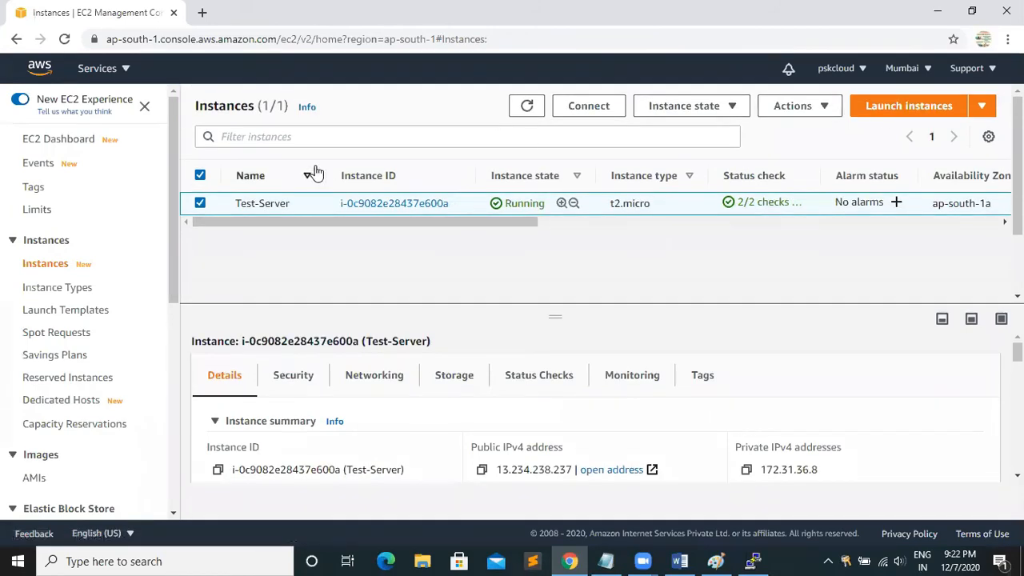
Deselect Test-Server, open the list of owned AMIs, and refresh it to check the new image's status.
click(199, 204)
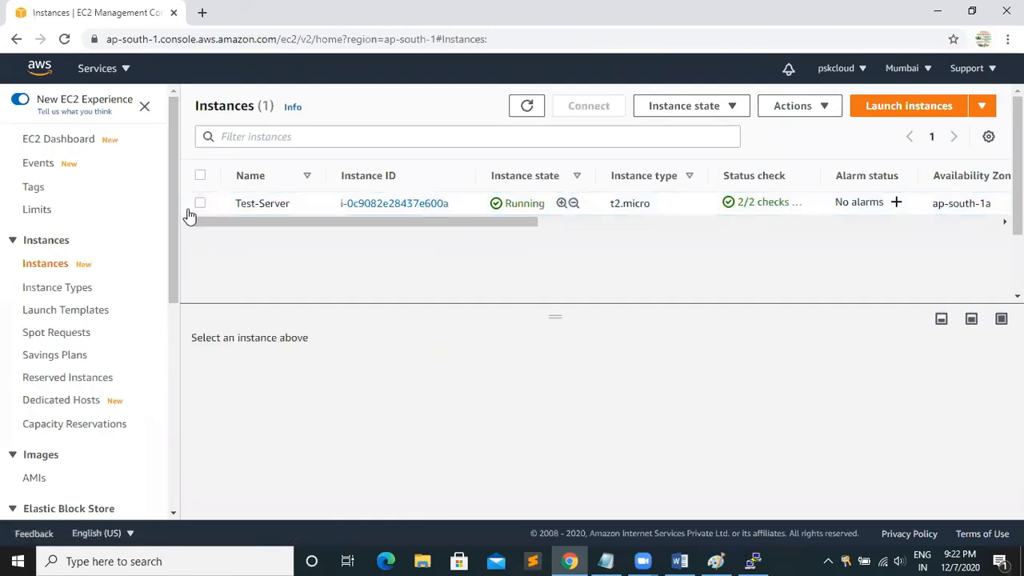
scroll(176, 240, down, 3)
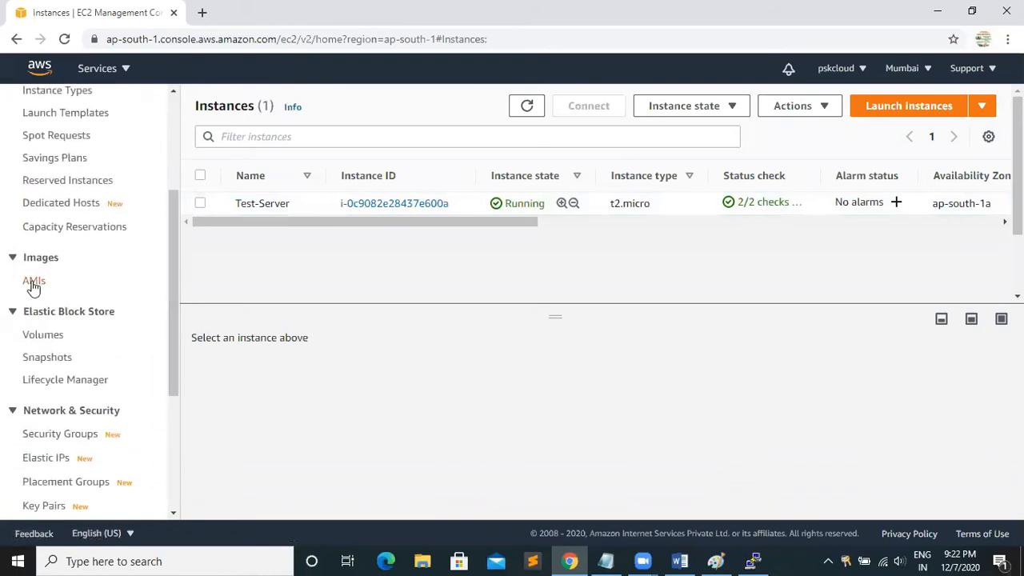
click(33, 283)
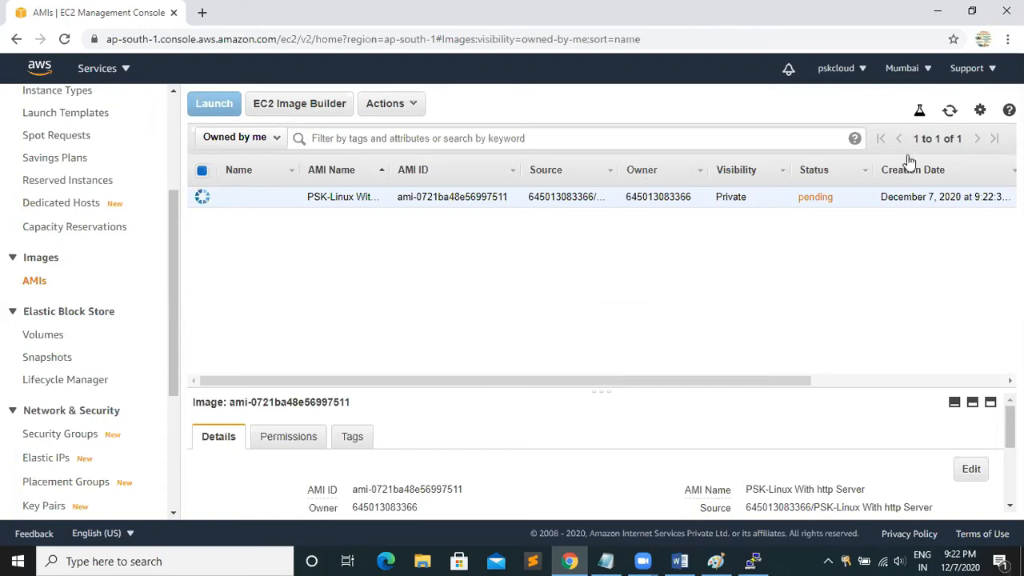
click(951, 112)
click(951, 112)
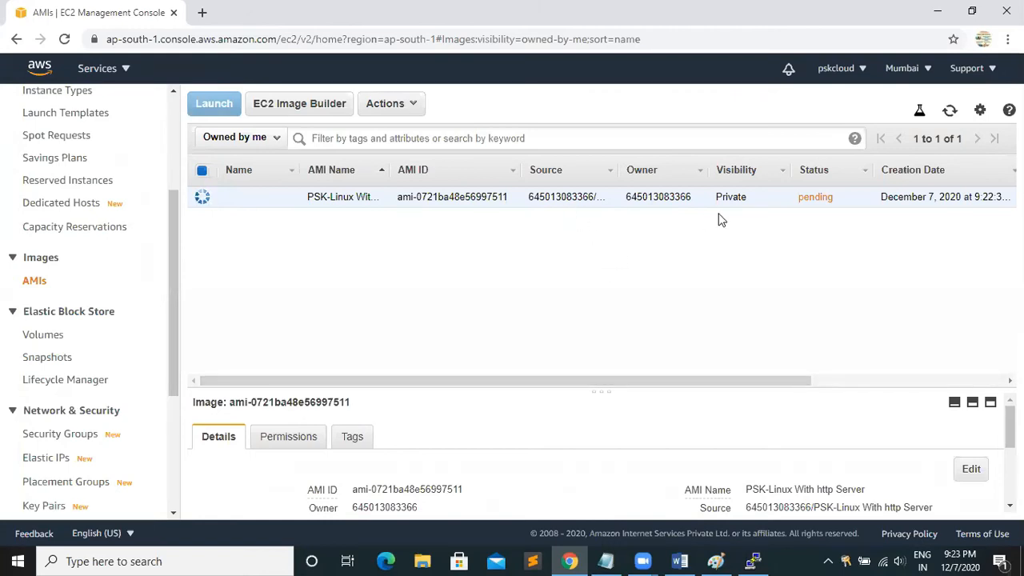
Refresh the AMI list, then compare the EBS Snapshots and Volumes lists to check for a snapshot of the new image.
click(948, 112)
click(48, 361)
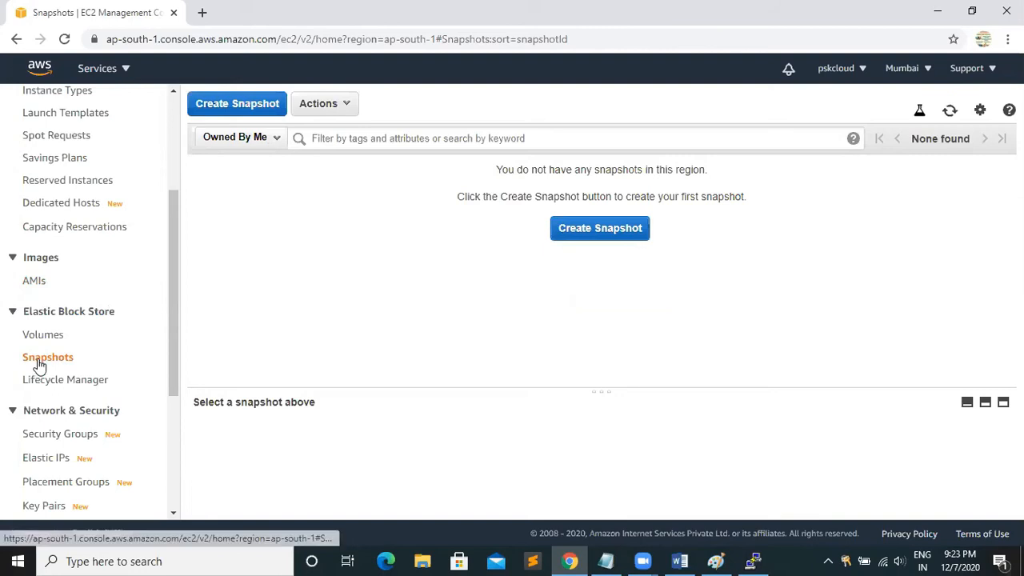
click(38, 360)
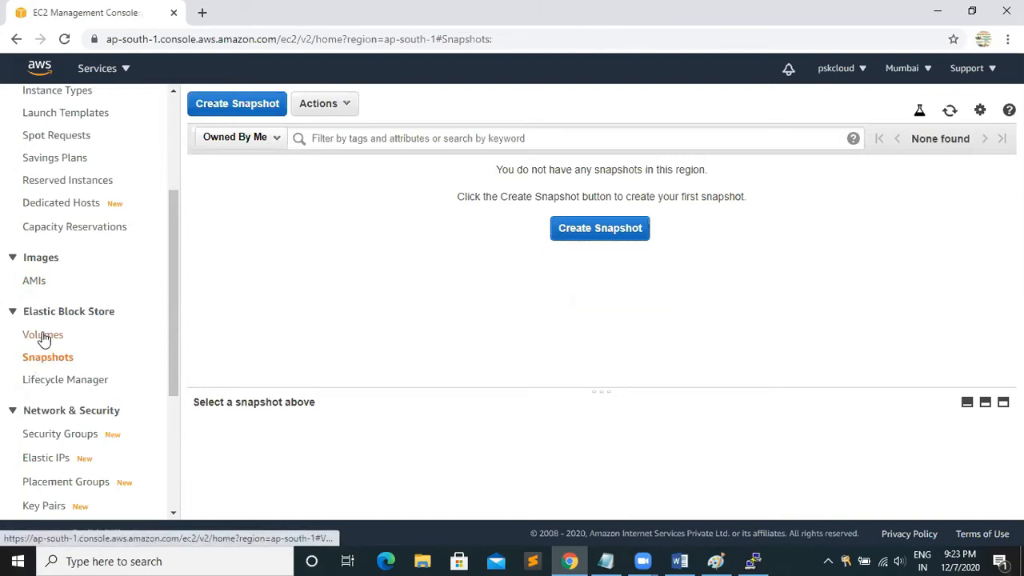
click(41, 337)
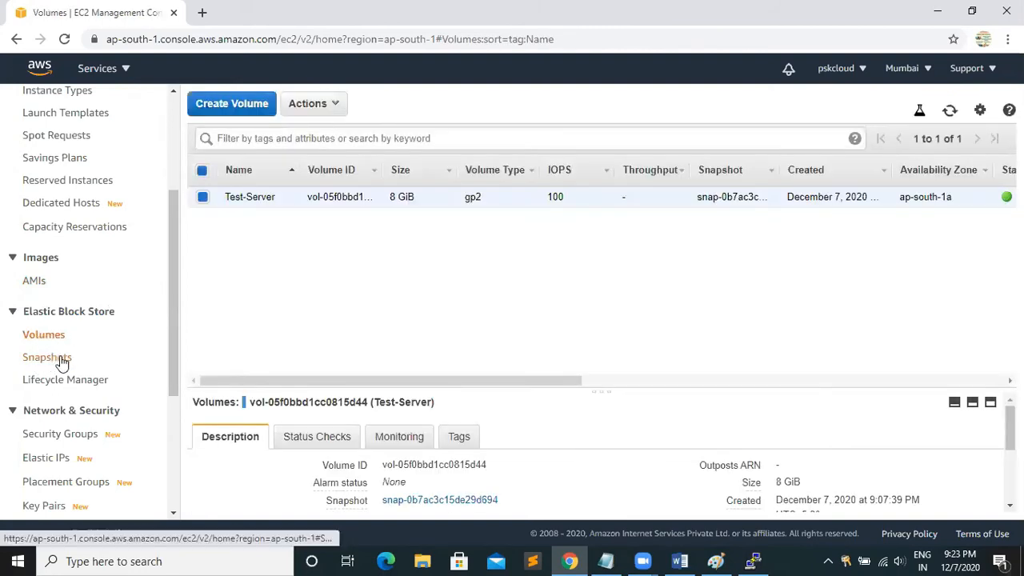
click(53, 360)
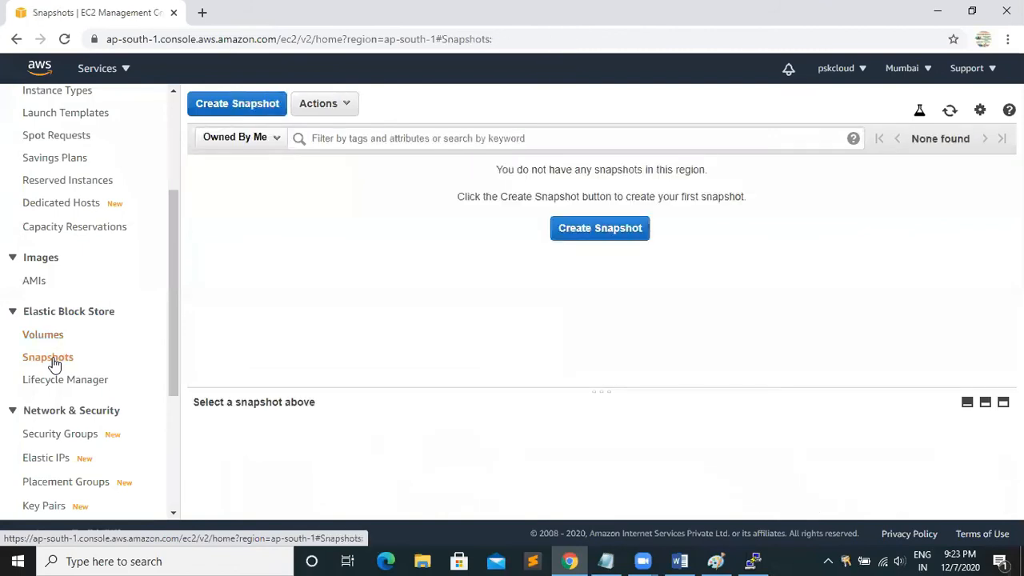
click(48, 346)
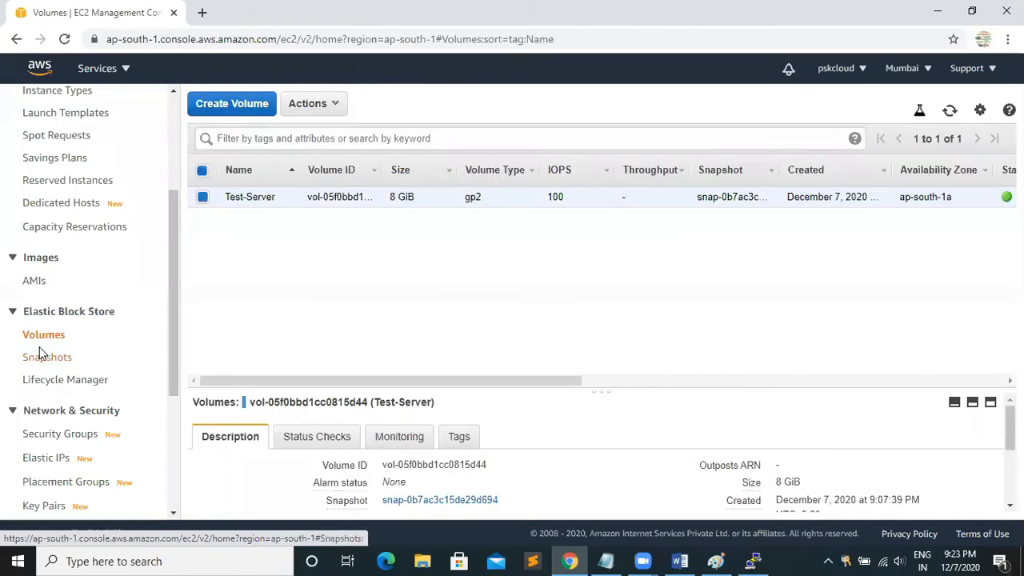
click(40, 359)
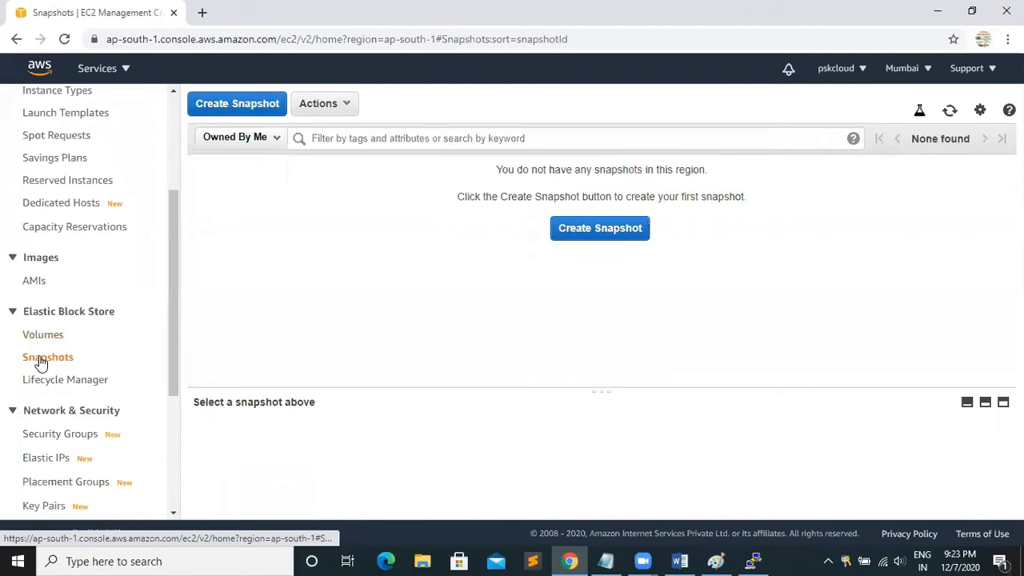
Return to the owned AMIs list and keep refreshing it until the PSK-Linux With http Server image is available.
click(32, 284)
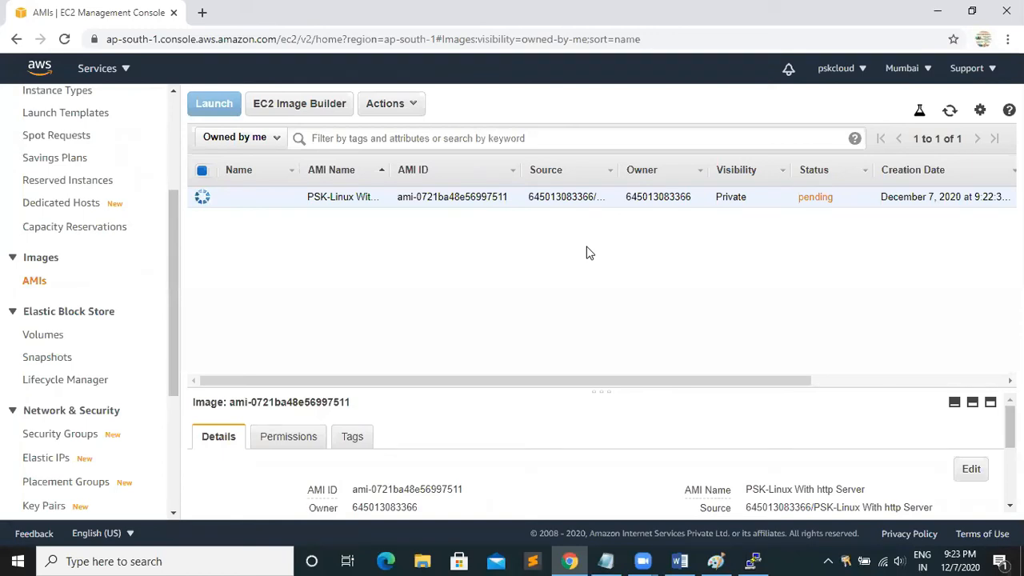
click(949, 111)
click(949, 111)
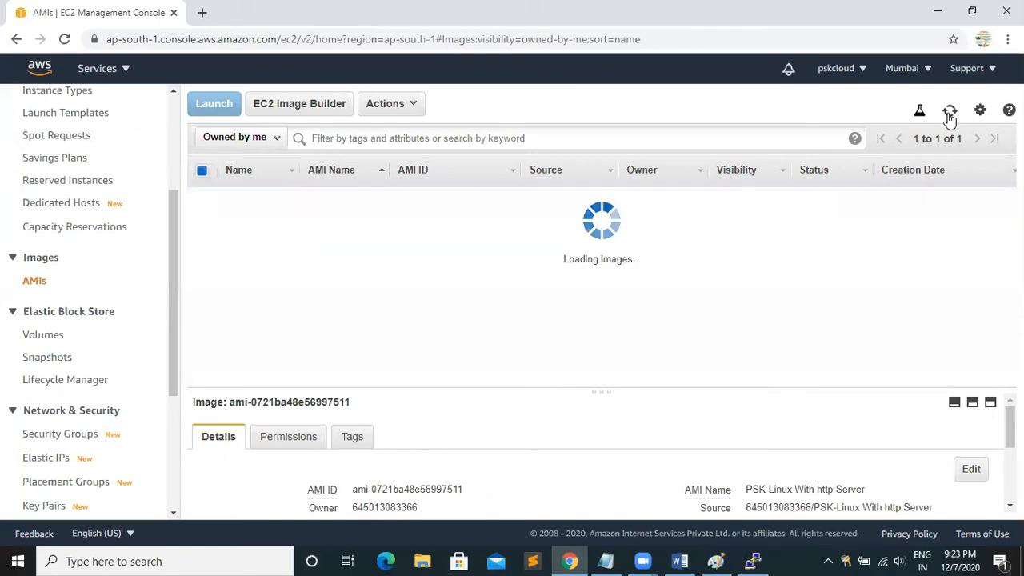
click(949, 111)
click(949, 111)
click(950, 112)
click(949, 112)
click(949, 112)
click(949, 112)
click(949, 112)
click(949, 112)
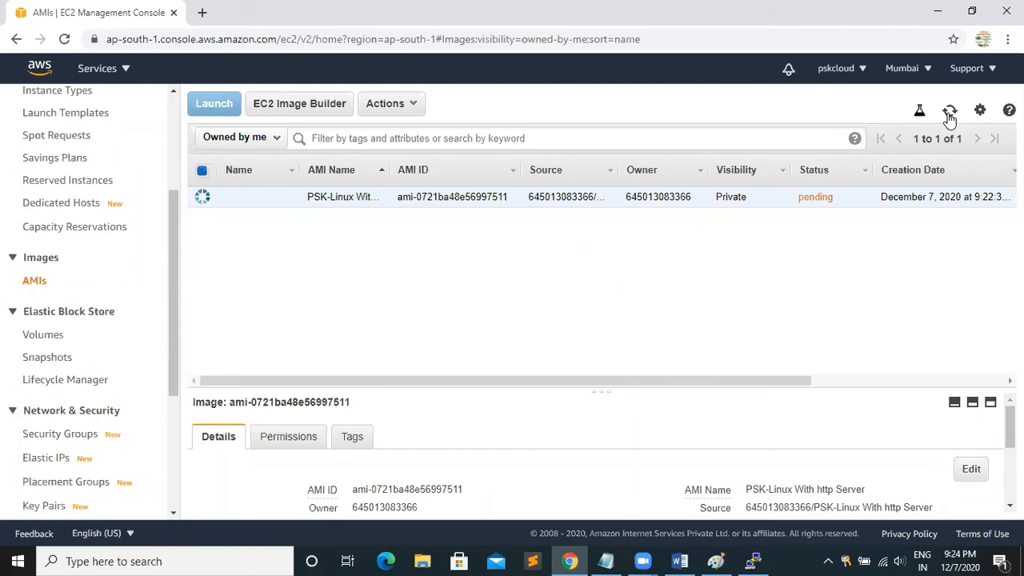
click(950, 112)
click(409, 108)
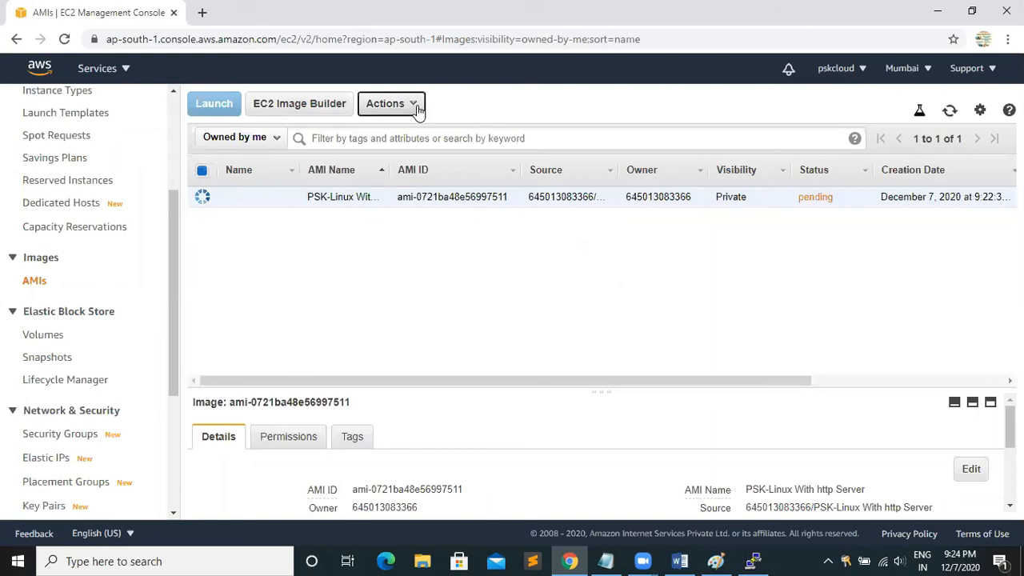
click(656, 279)
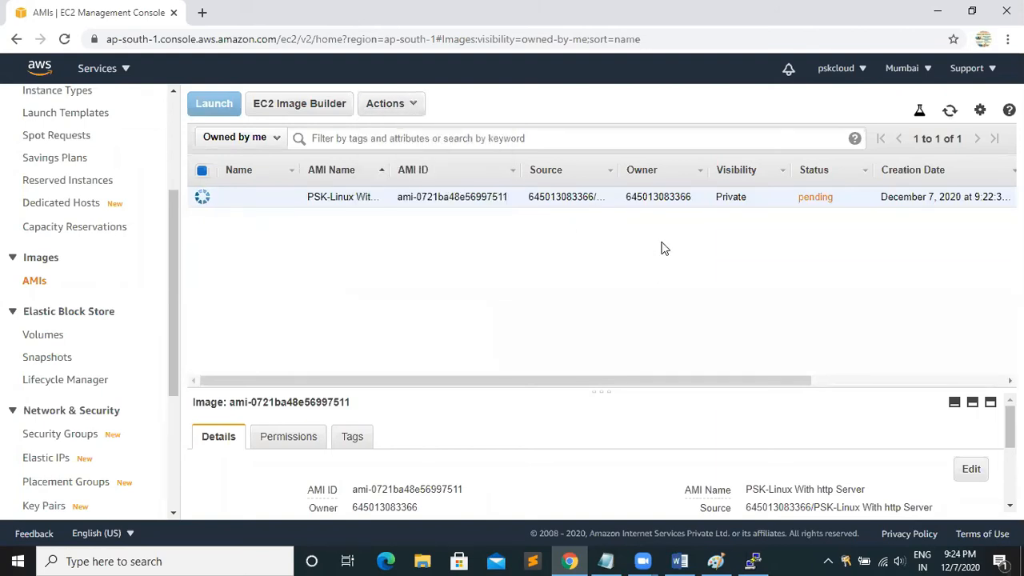
click(949, 113)
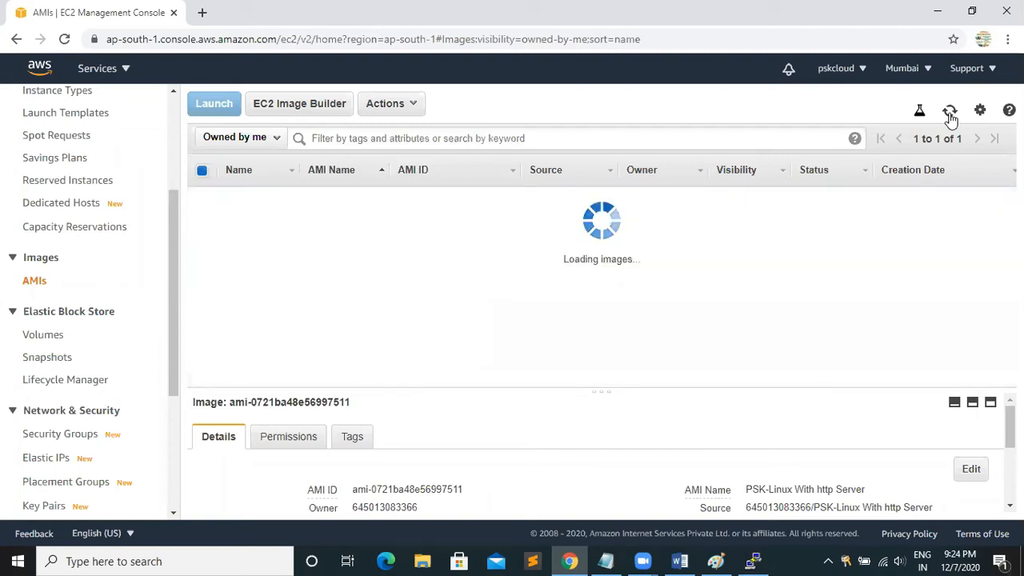
click(950, 112)
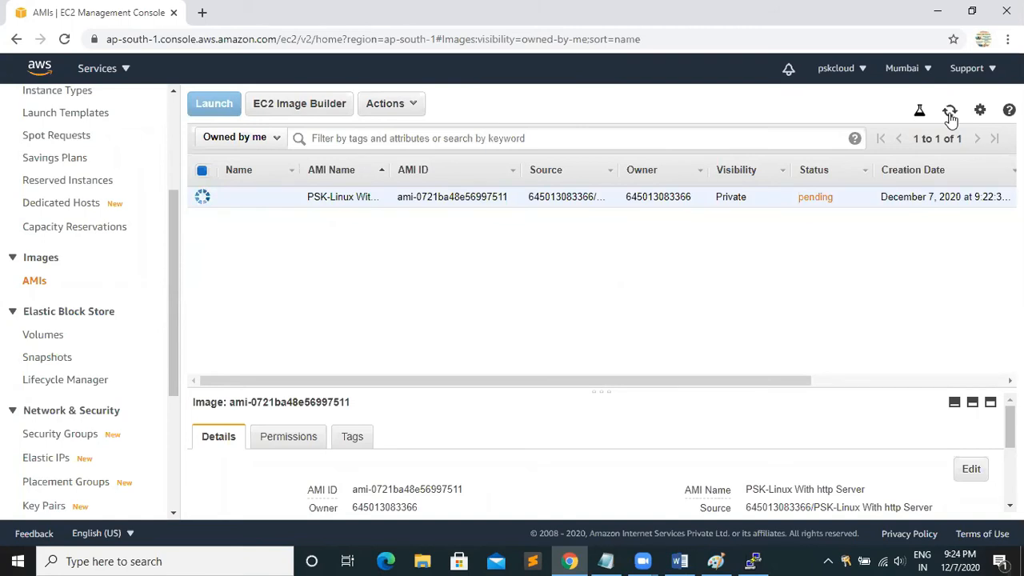
click(949, 112)
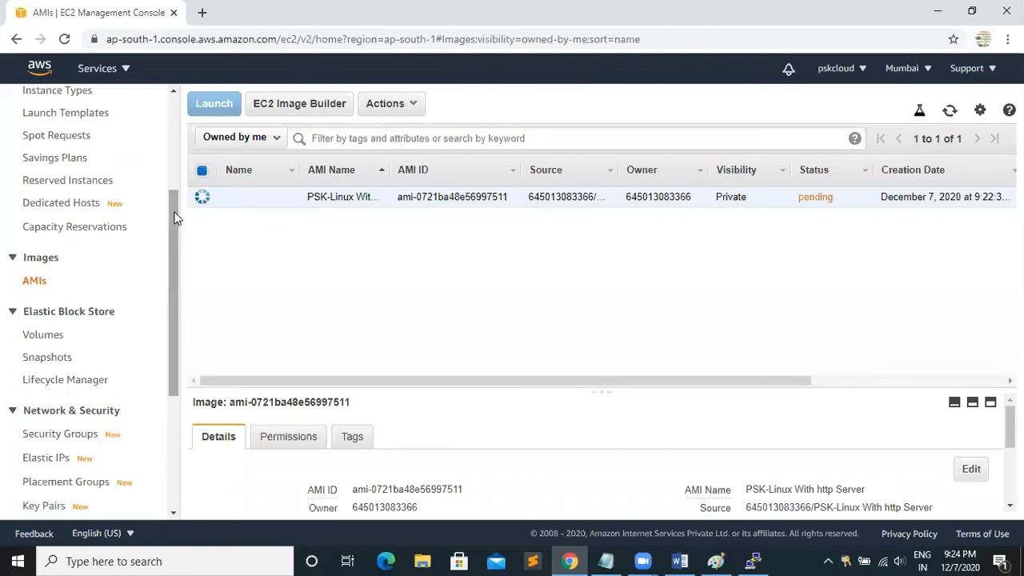
click(950, 113)
click(950, 113)
click(950, 113)
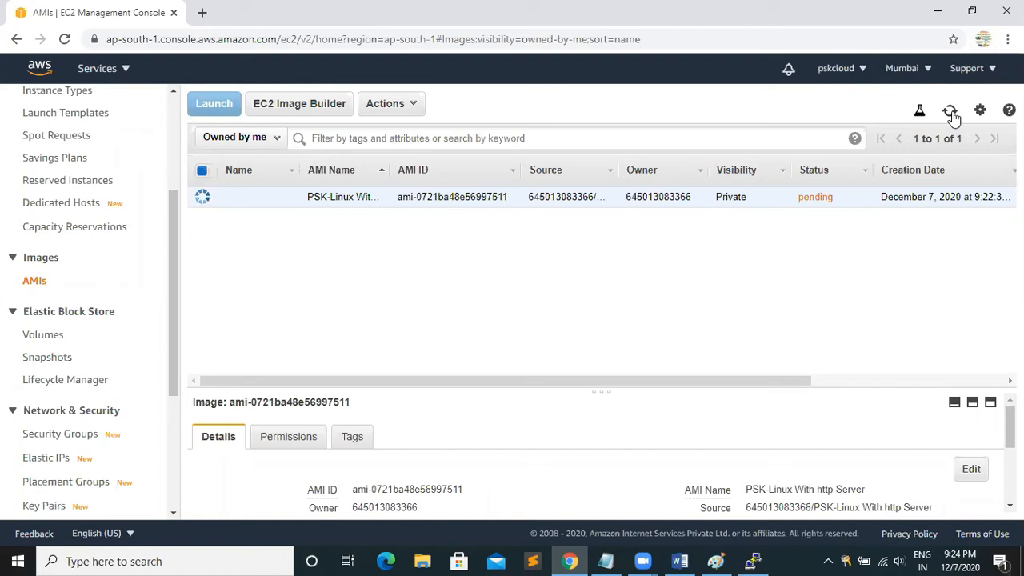
click(947, 114)
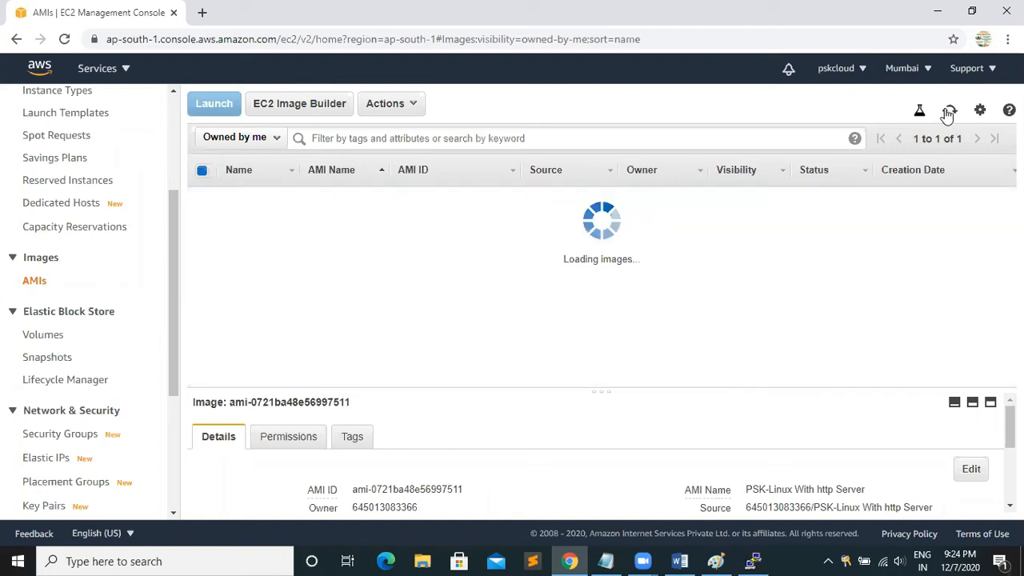
click(947, 114)
click(948, 114)
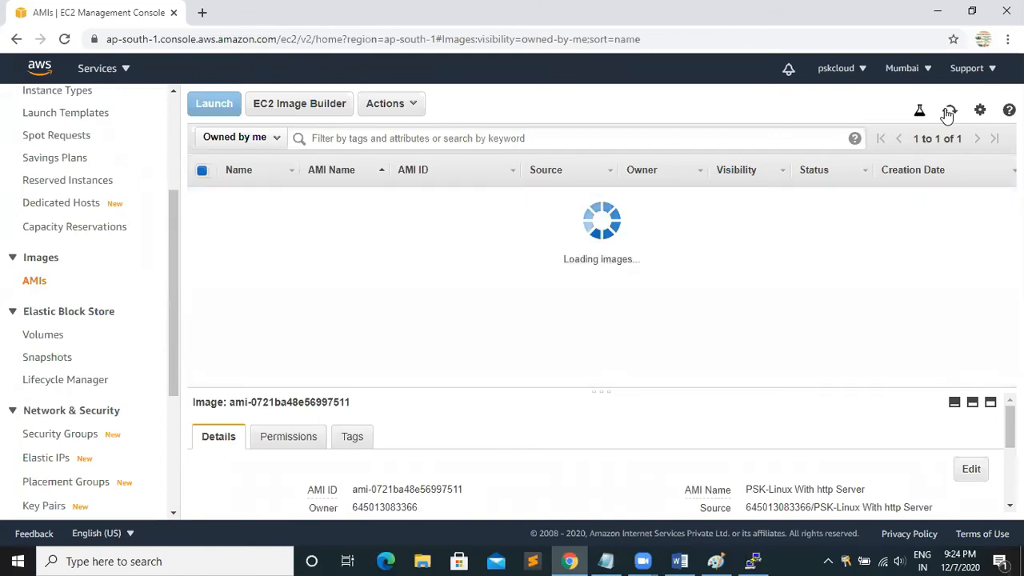
click(948, 114)
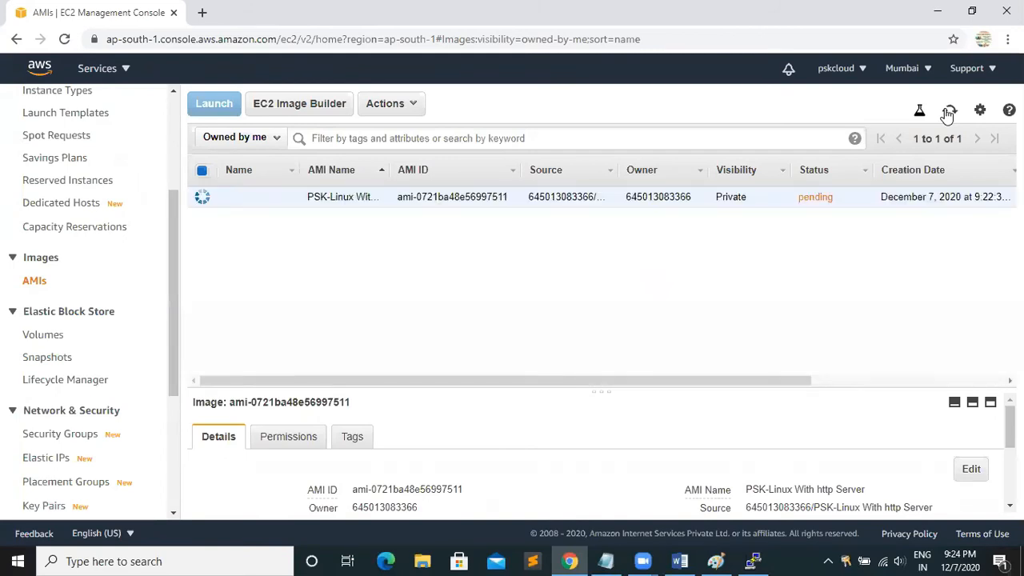
click(32, 281)
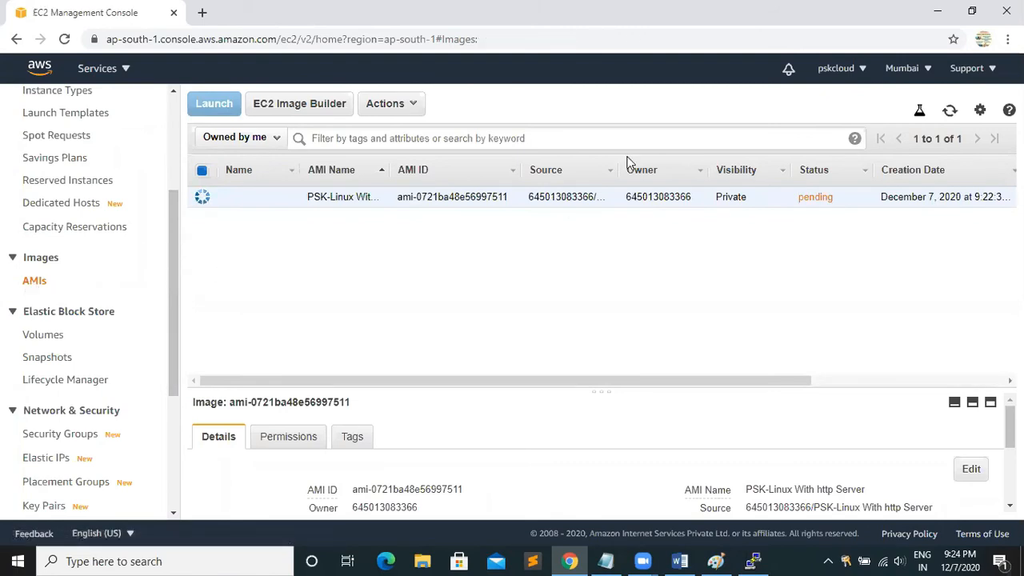
click(948, 112)
click(950, 115)
click(950, 114)
click(949, 114)
click(949, 115)
click(950, 114)
click(950, 114)
click(950, 115)
click(949, 114)
click(948, 115)
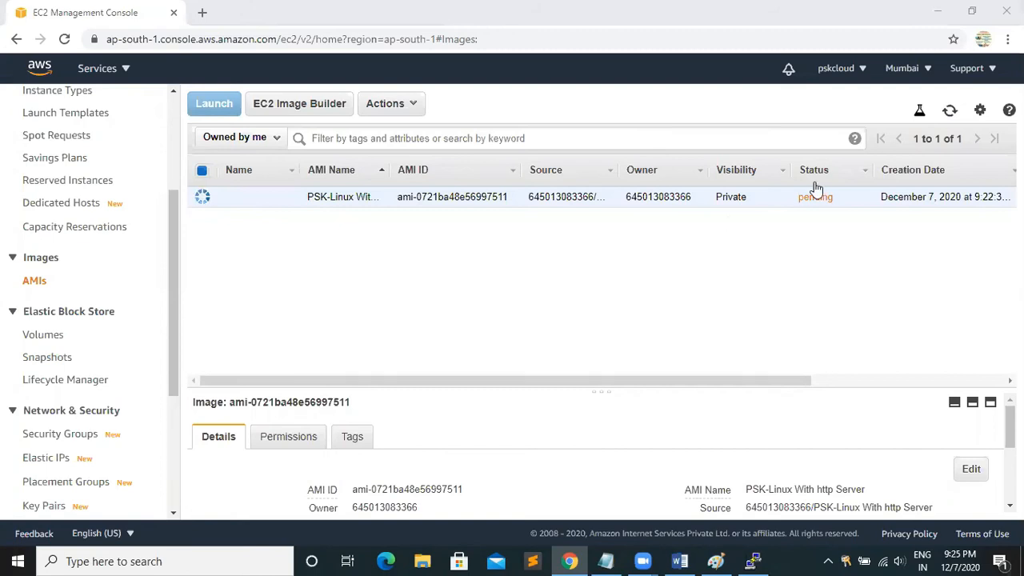
click(951, 116)
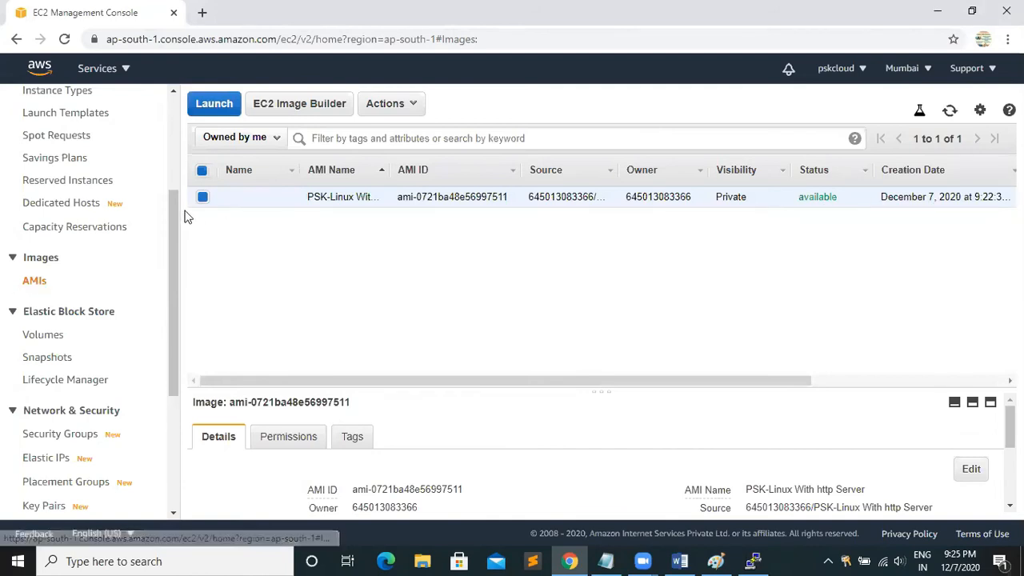
Start a new instance launch from the EC2 Dashboard and choose PSK-Linux With http Server from My AMIs.
drag(184, 215, 184, 102)
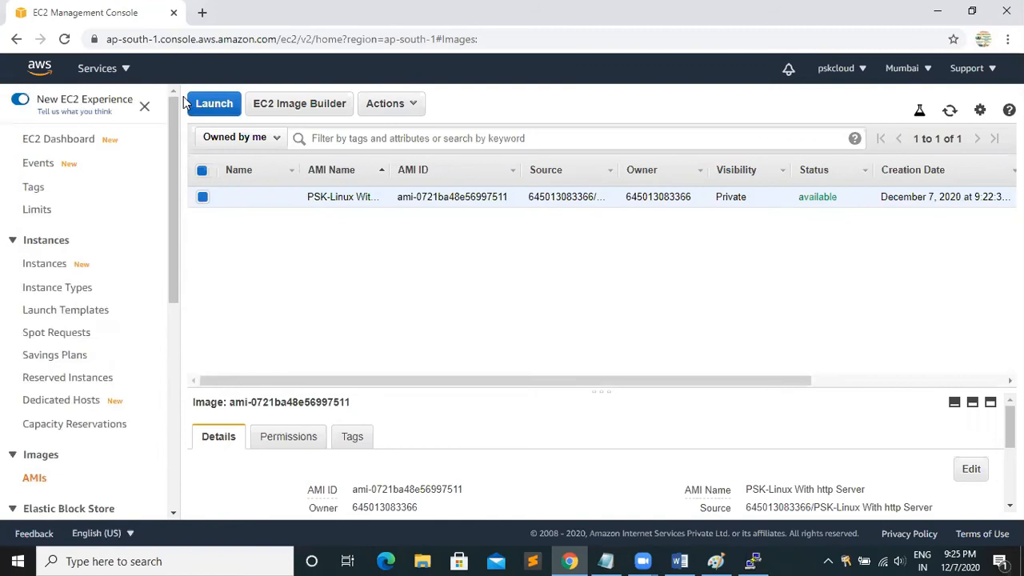
click(71, 144)
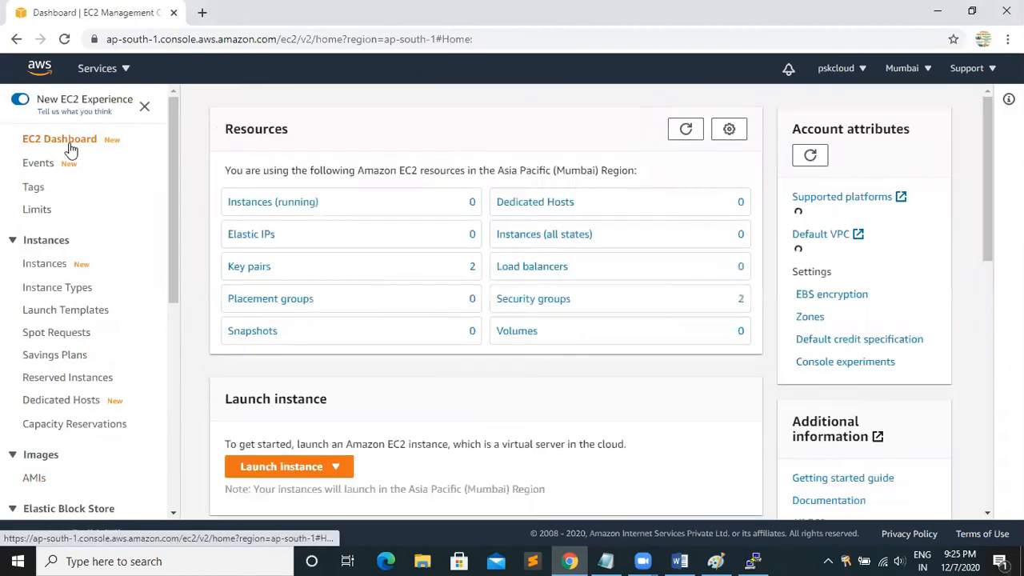
click(324, 474)
click(310, 421)
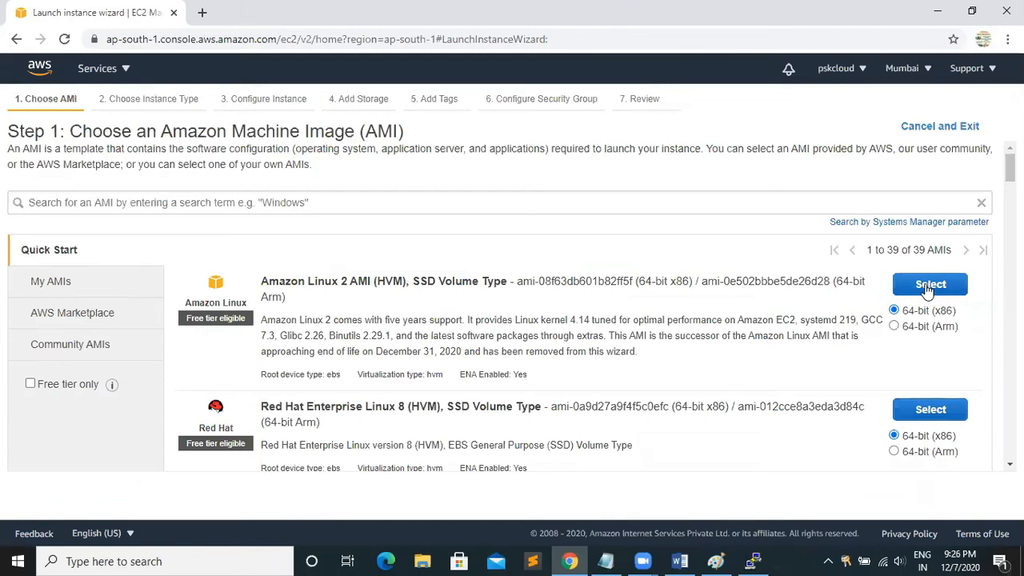
click(44, 290)
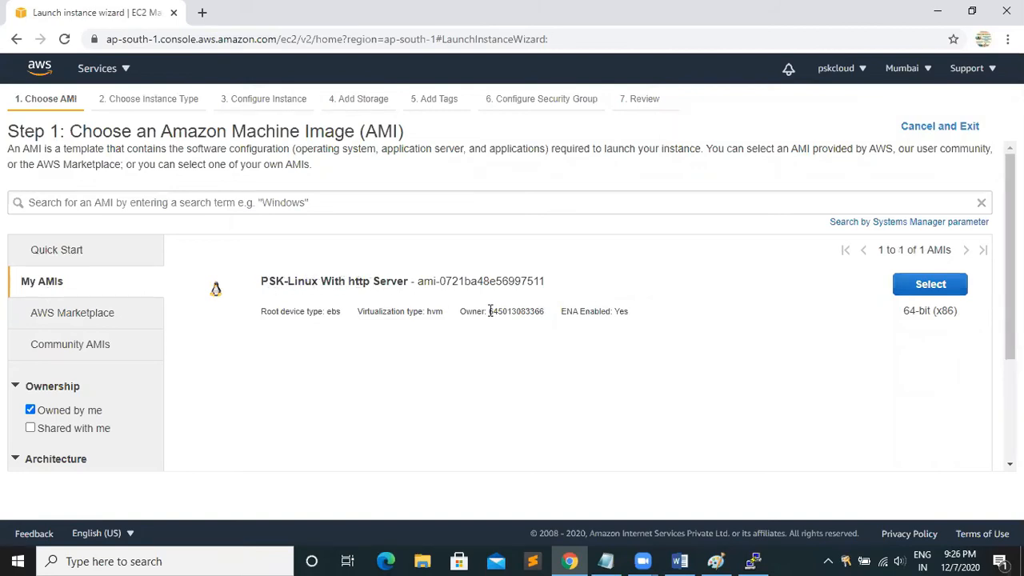
click(919, 287)
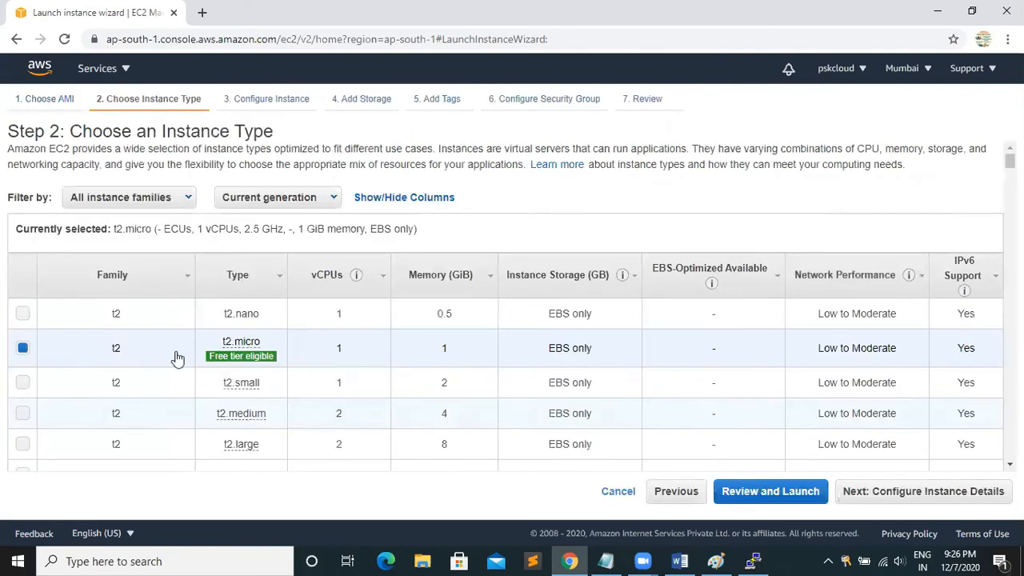
Keep the t2.micro type, default instance details and 8 GiB gp2 root volume, and continue to the security group without adding tags.
click(912, 491)
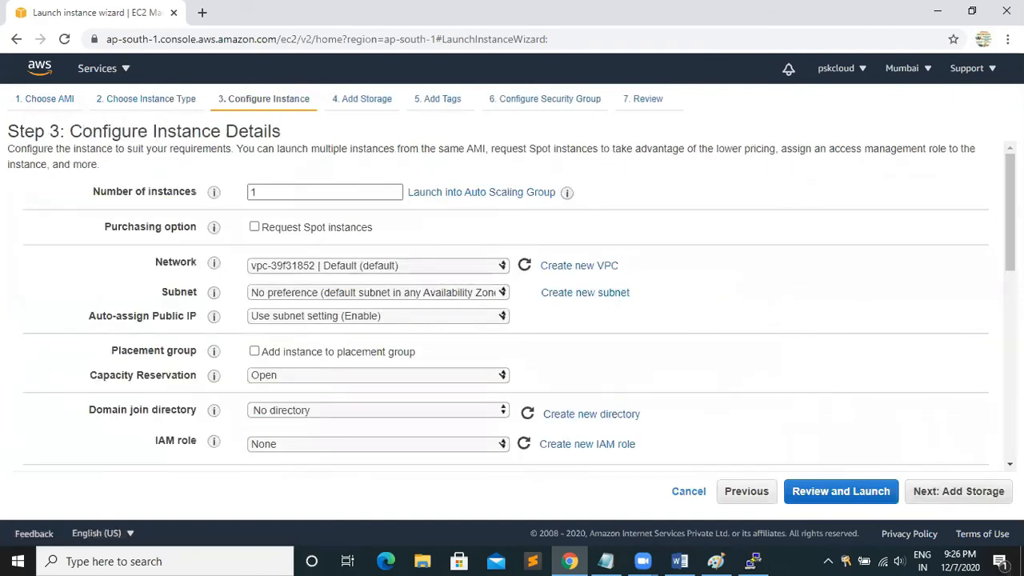
click(966, 491)
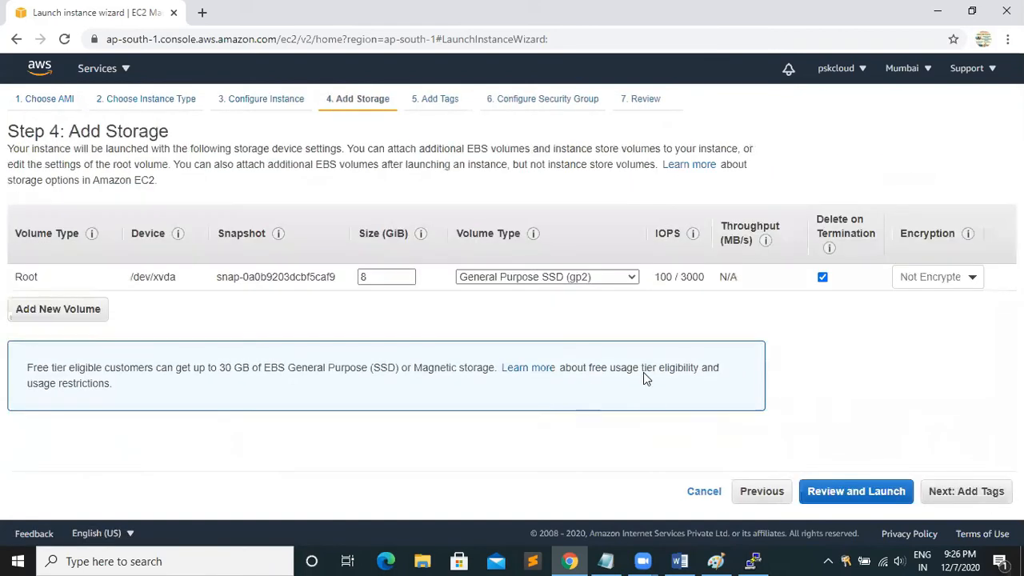
click(964, 496)
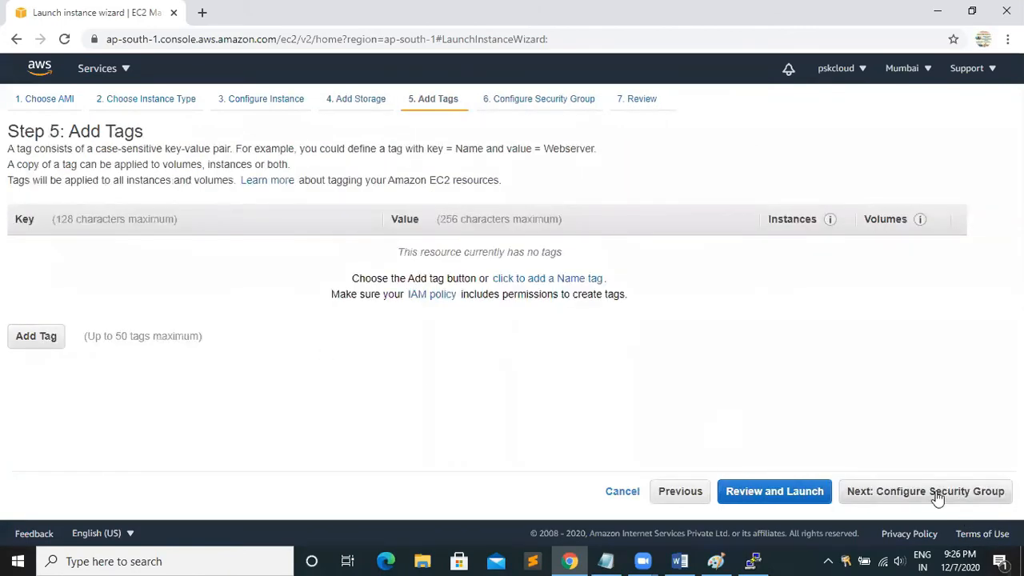
click(934, 495)
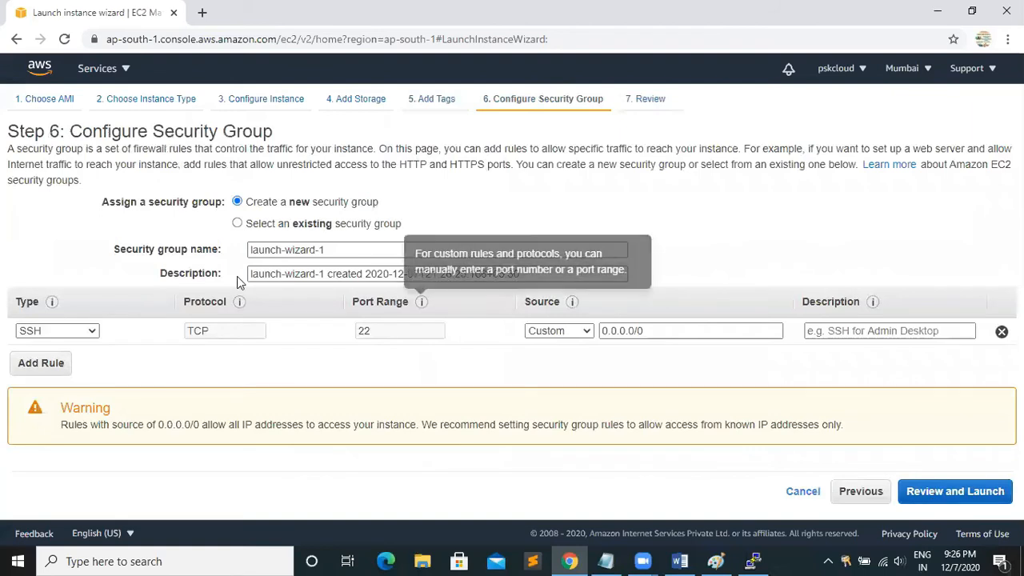
Assign the existing My-ASG security group to the instance and proceed to the launch review.
click(238, 223)
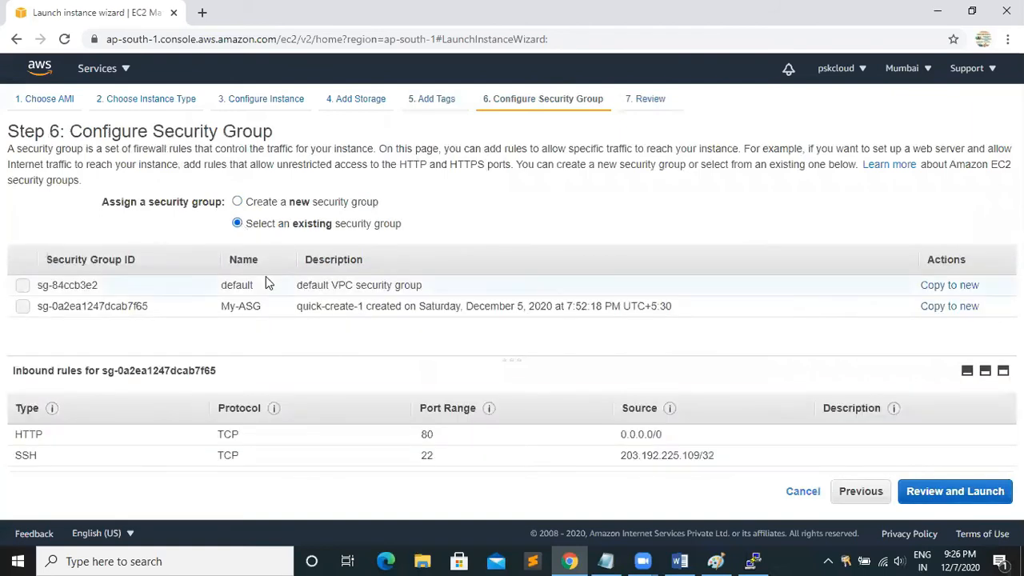
click(23, 307)
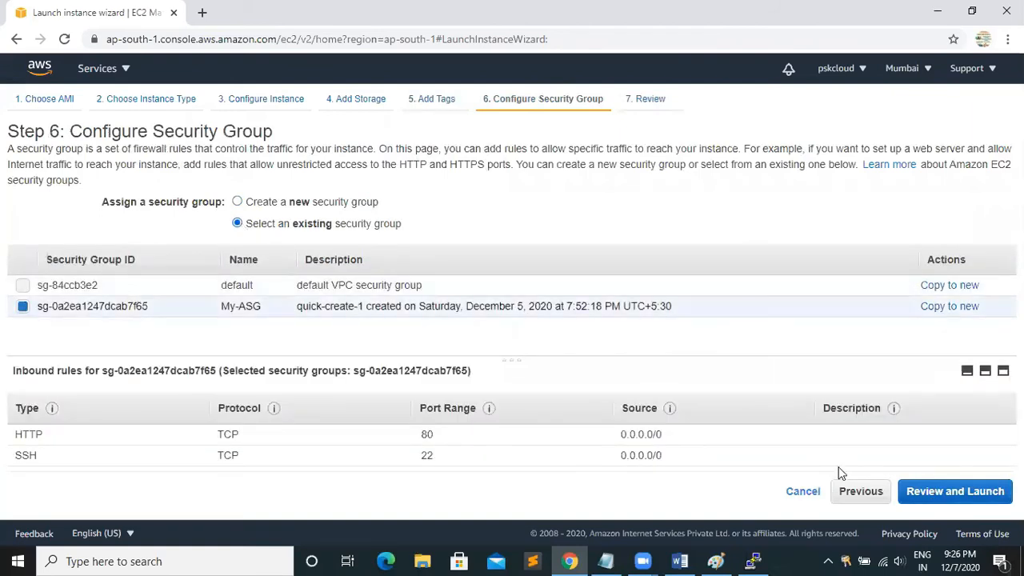
click(927, 491)
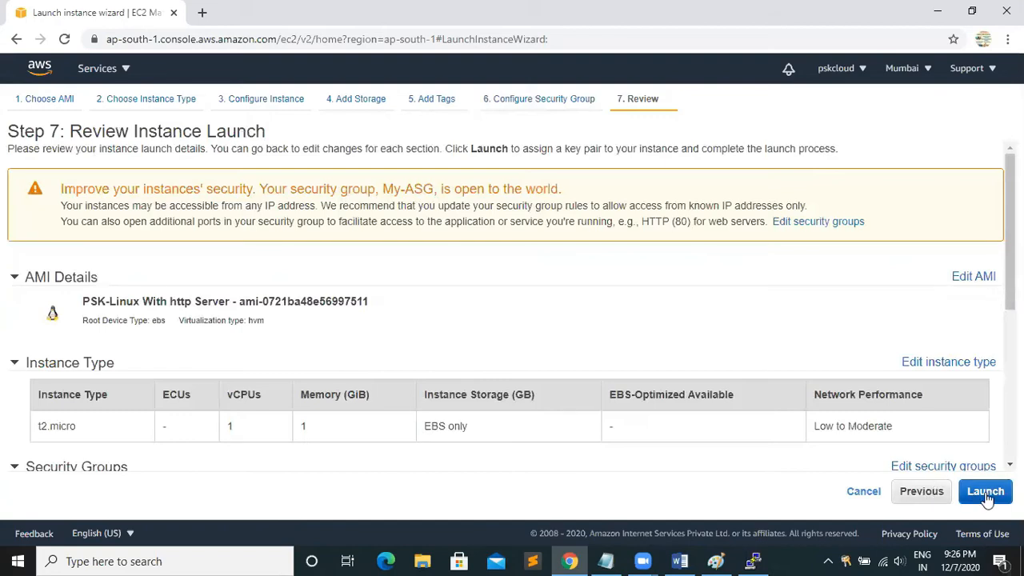
Launch the instance with the existing demo key pair, acknowledging access to its private key file.
click(982, 492)
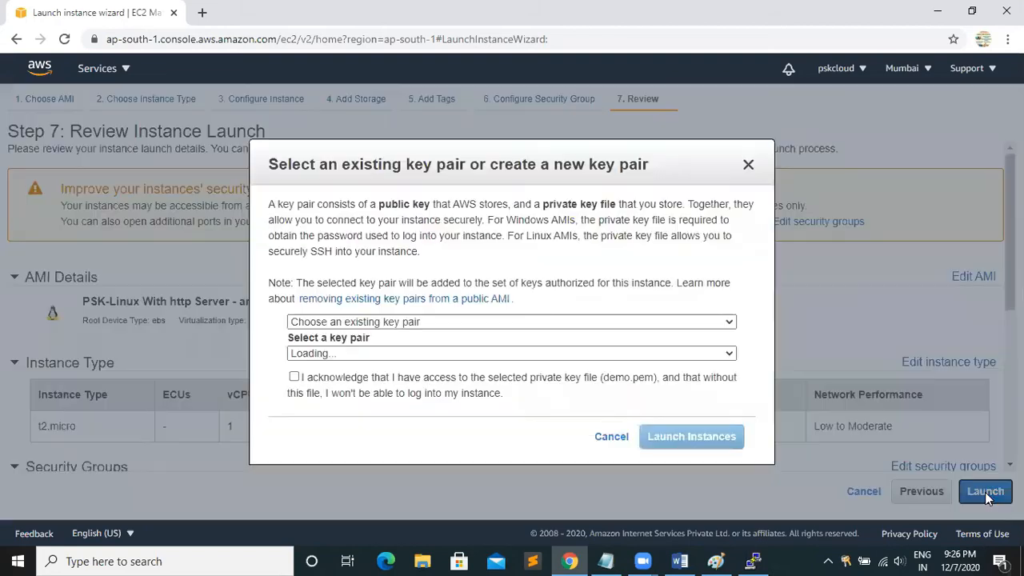
click(293, 376)
click(702, 430)
right_click(749, 288)
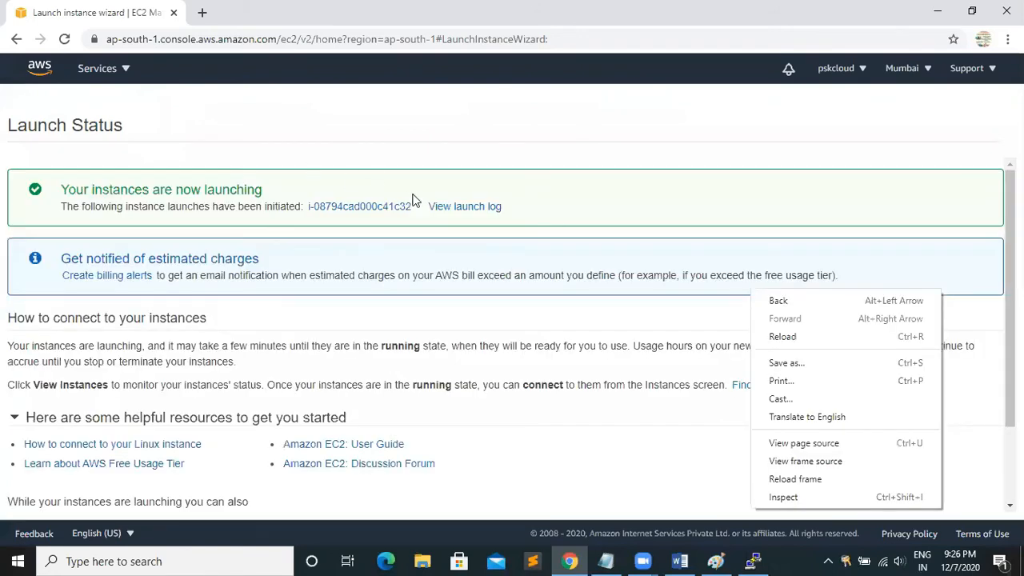
Open the newly launched instance in the instance list and remove the instance ID search filter.
click(359, 210)
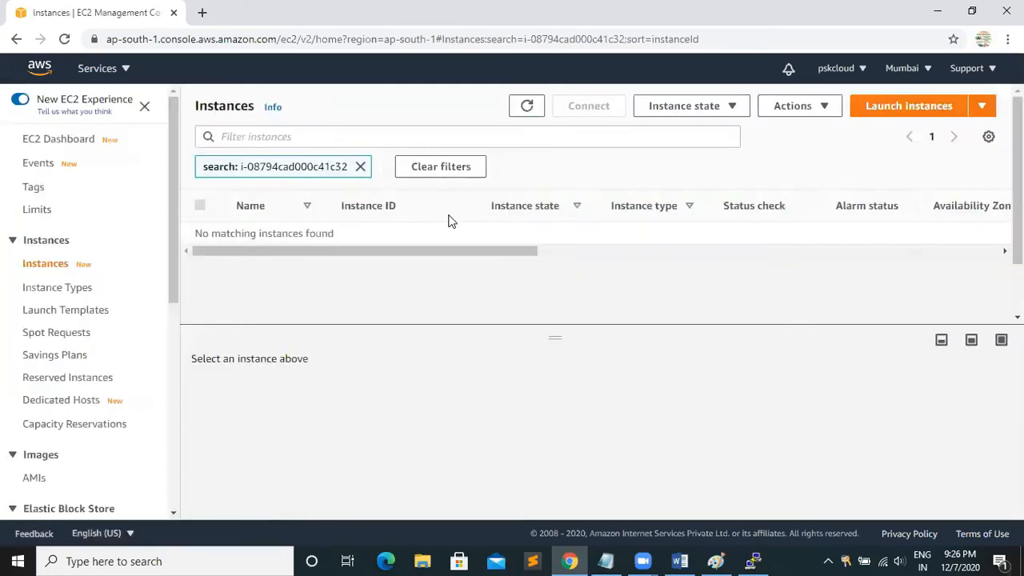
click(360, 167)
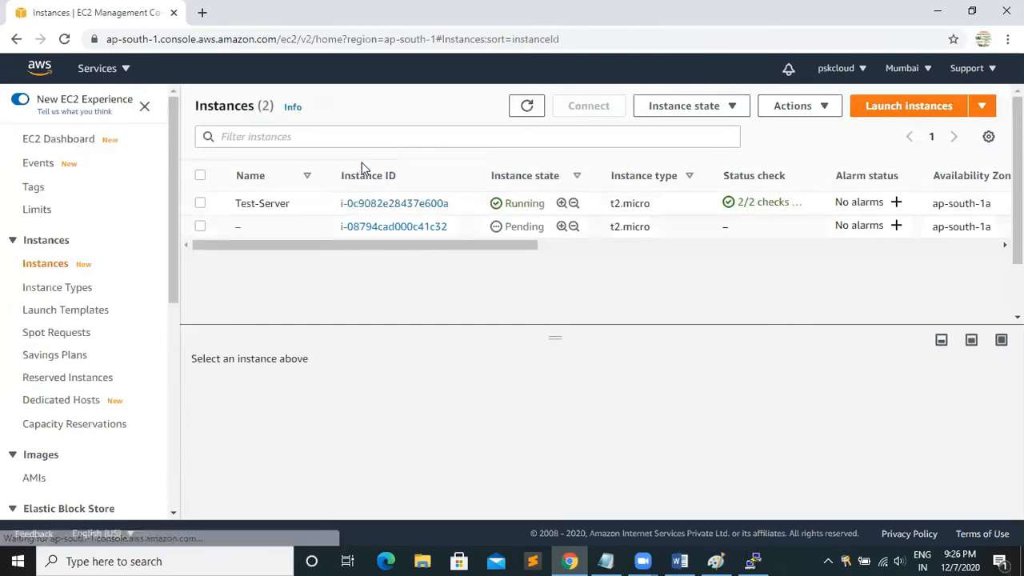
Try to name the newly launched, still unnamed instance PSK Linux.
click(250, 228)
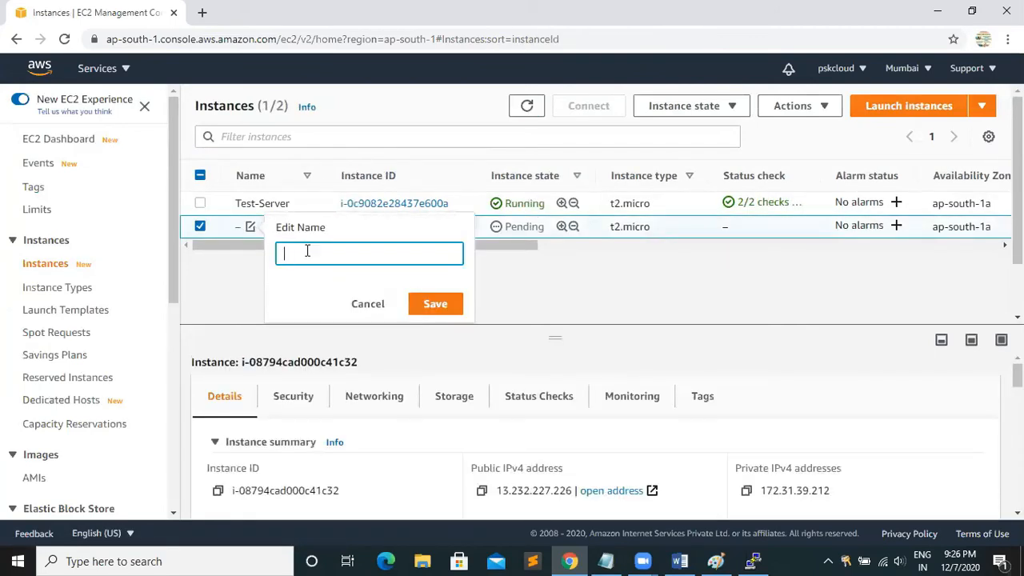
text(PSK-Limu)
key(BackSpace)
key(BackSpace)
key(BackSpace)
key(BackSpace)
key(BackSpace)
key(BackSpace)
key(BackSpace)
key(BackSpace)
text(PSK Linux)
click(432, 308)
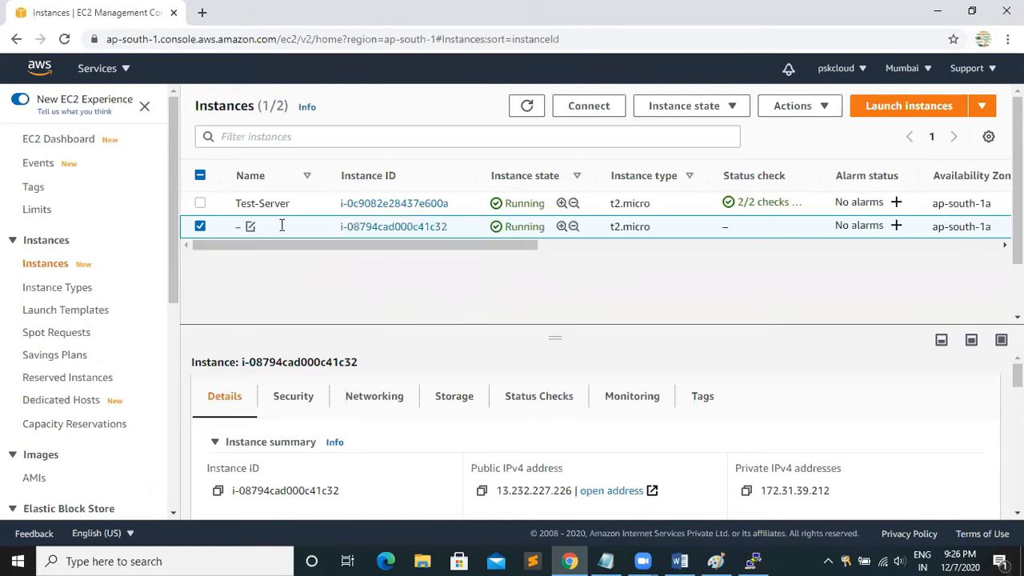
Set the unnamed instance's name to PSK Linux and save it.
click(249, 227)
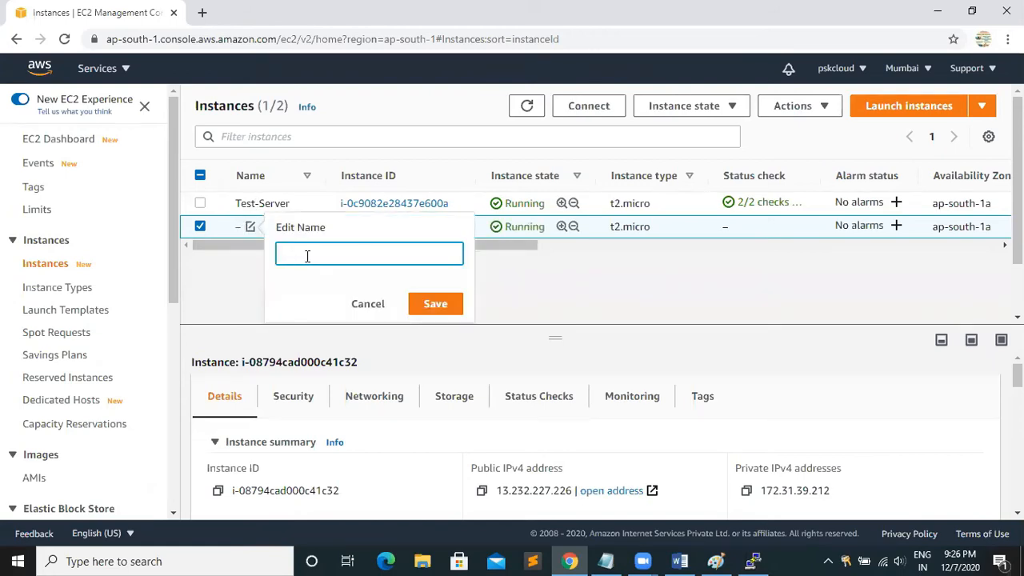
text(PSK Linux)
click(428, 306)
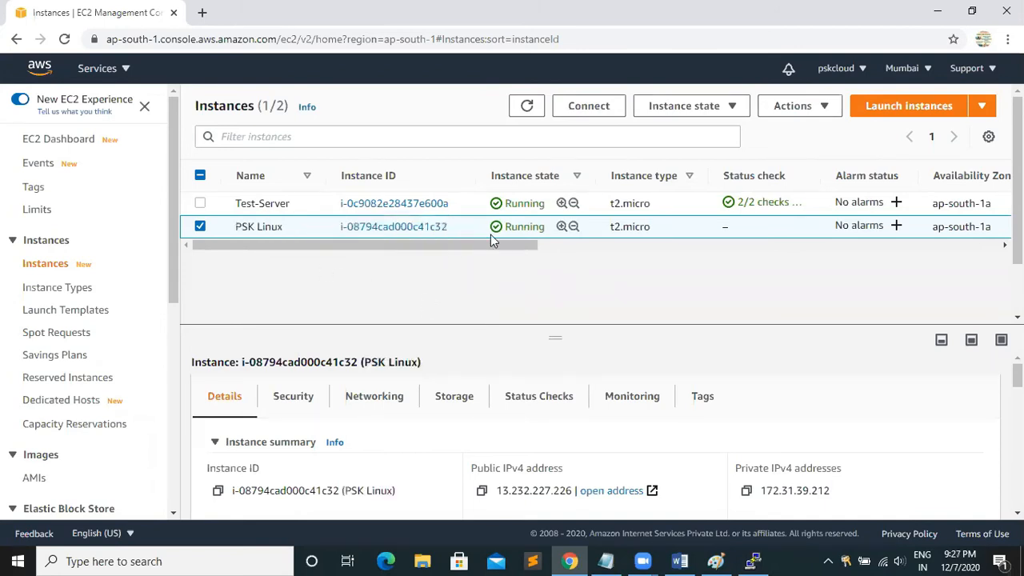
Refresh the instance list and copy the public IPv4 address of PSK Linux.
click(527, 109)
click(527, 107)
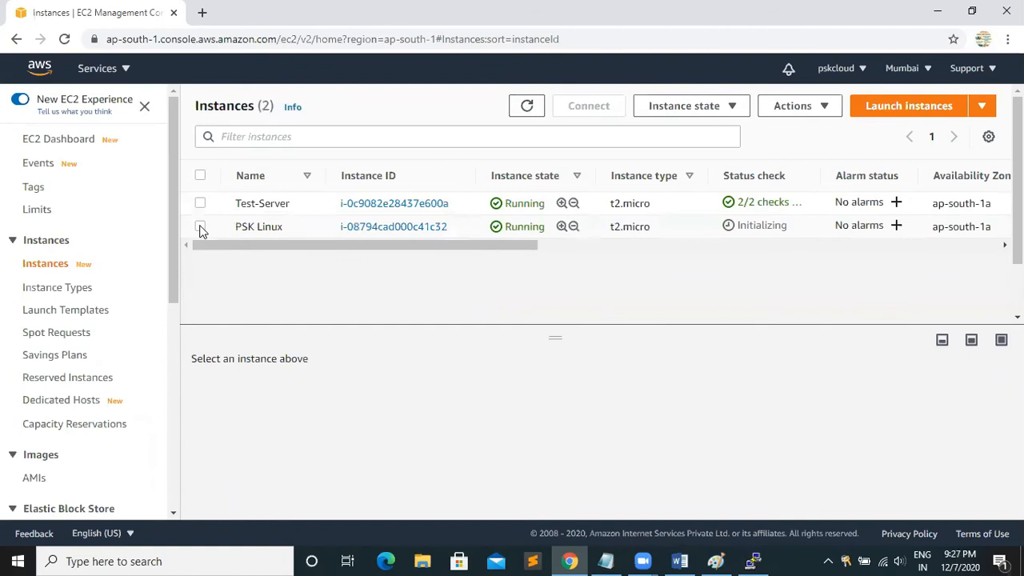
click(200, 228)
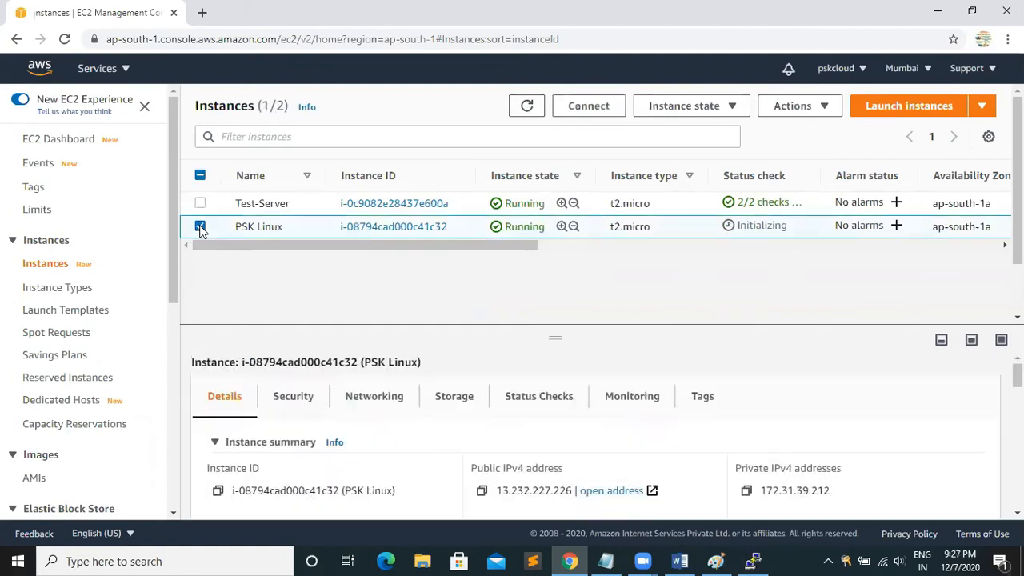
click(482, 494)
Switch to the old PuTTY session, dismiss its fatal error and close it.
click(752, 560)
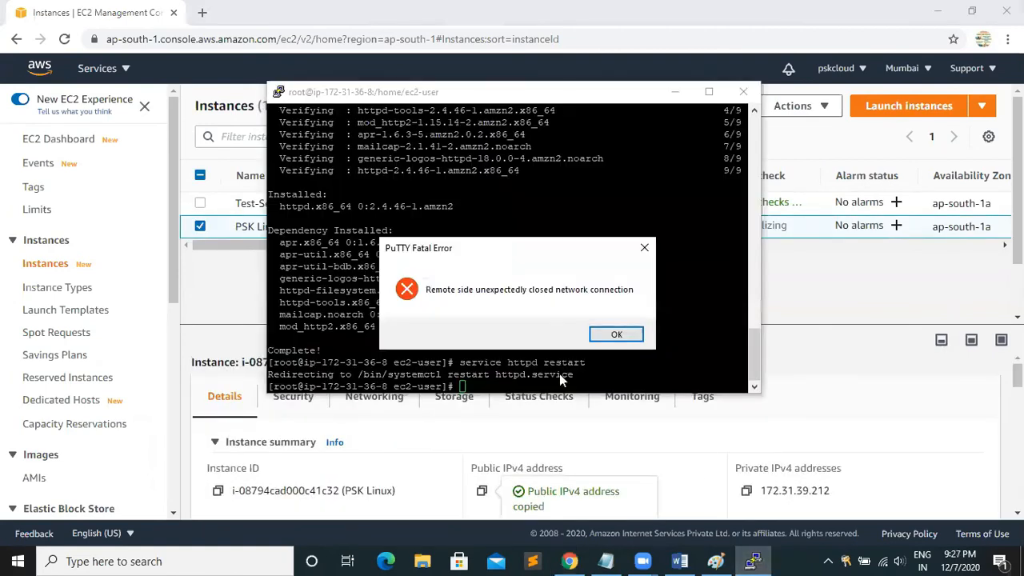
click(614, 334)
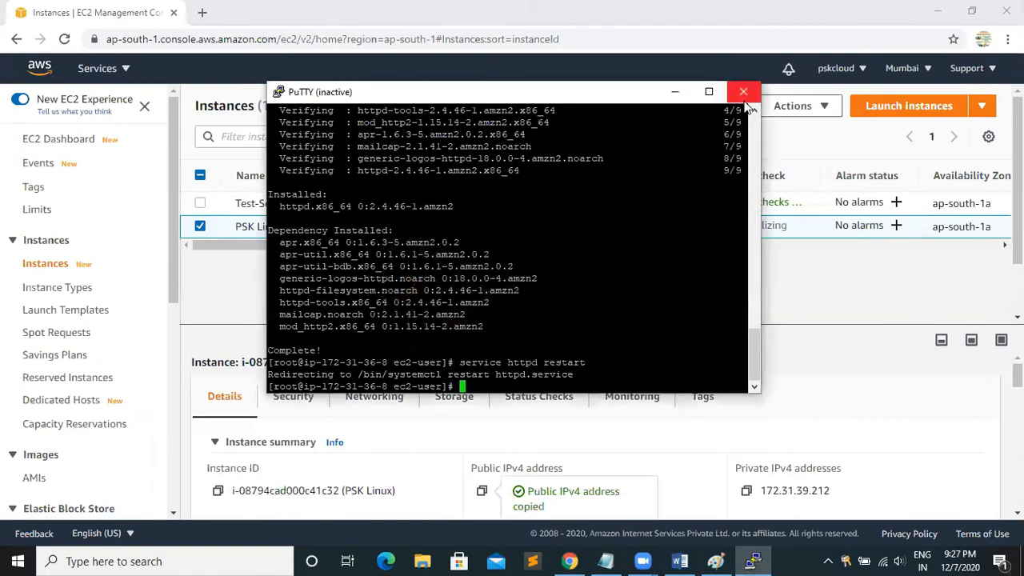
click(743, 96)
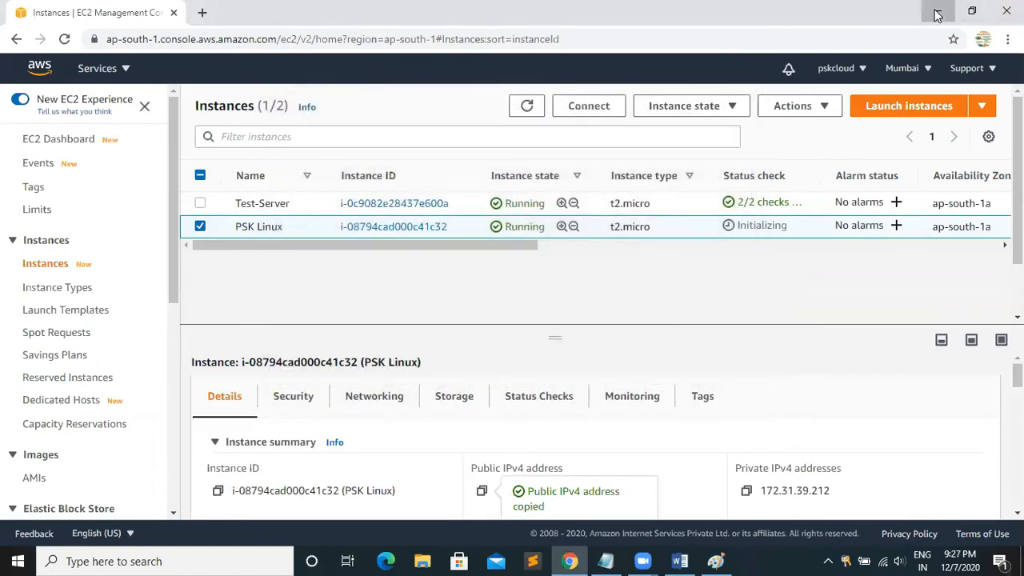
Start PuTTY from the desktop and enter the copied public IP address as the SSH host on port 22.
click(937, 16)
double_click(541, 83)
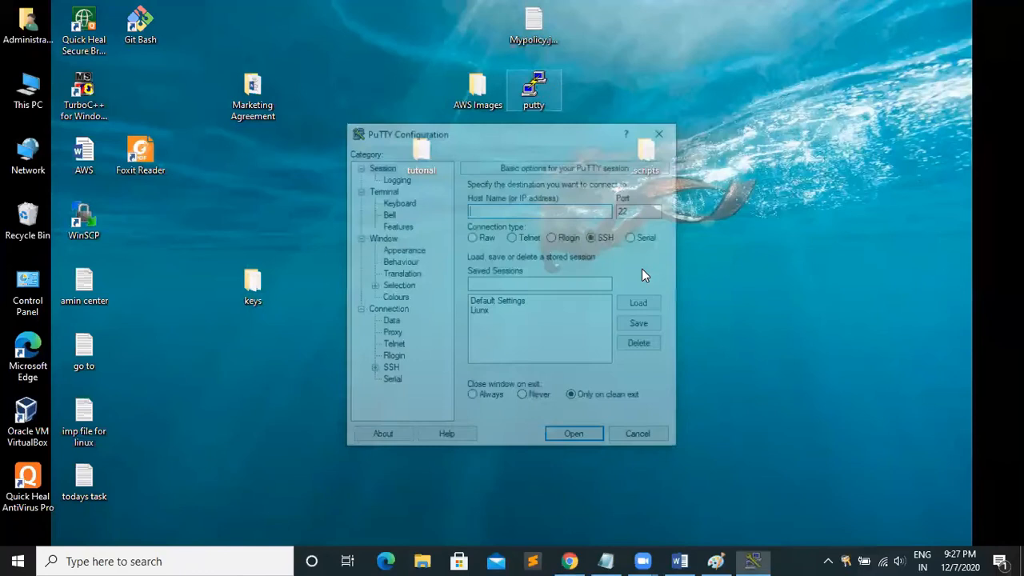
right_click(490, 216)
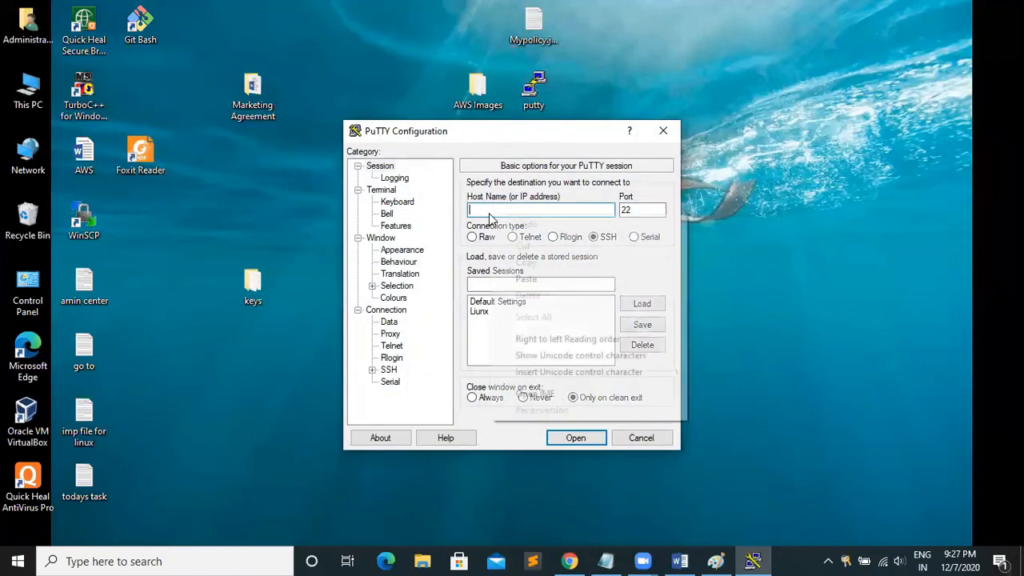
click(526, 278)
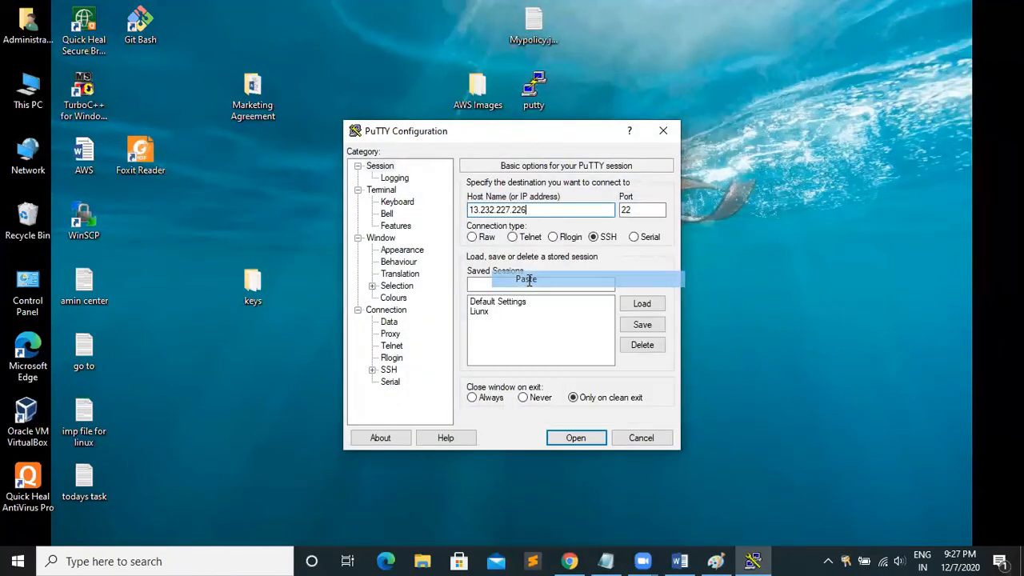
Use the private key file from the desktop keys folder for SSH authentication and open the connection.
click(372, 370)
click(403, 360)
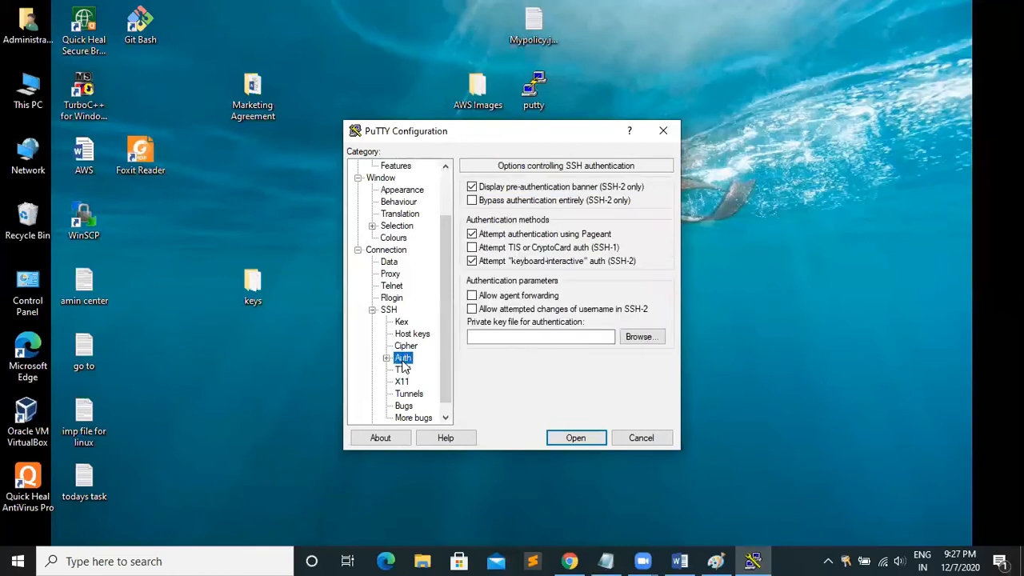
click(645, 336)
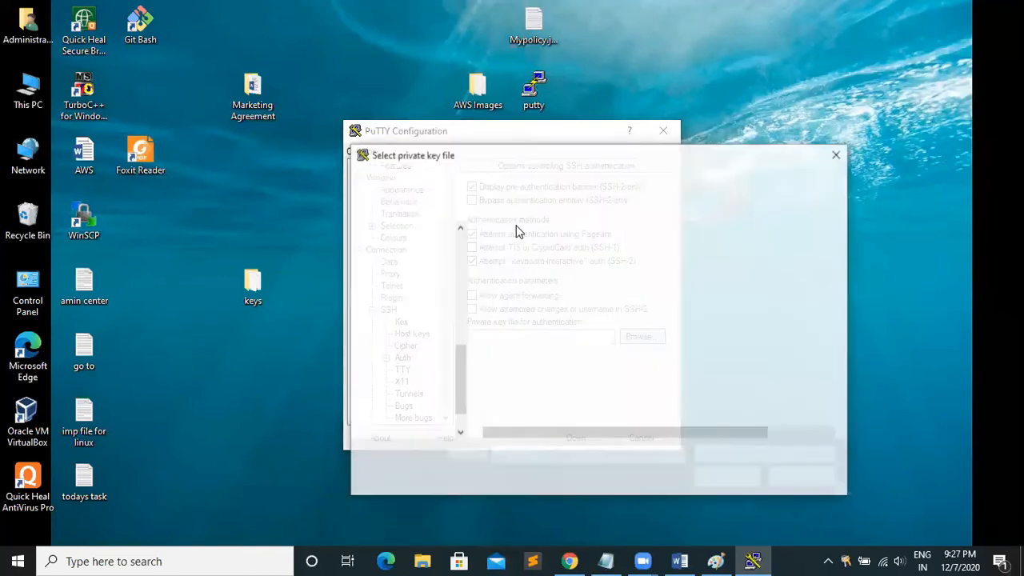
double_click(520, 256)
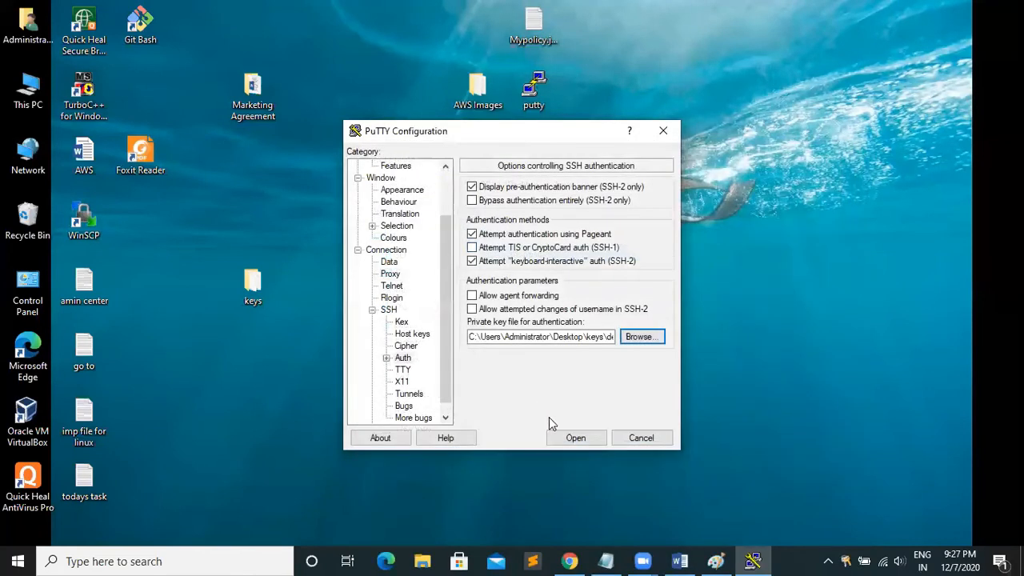
click(581, 439)
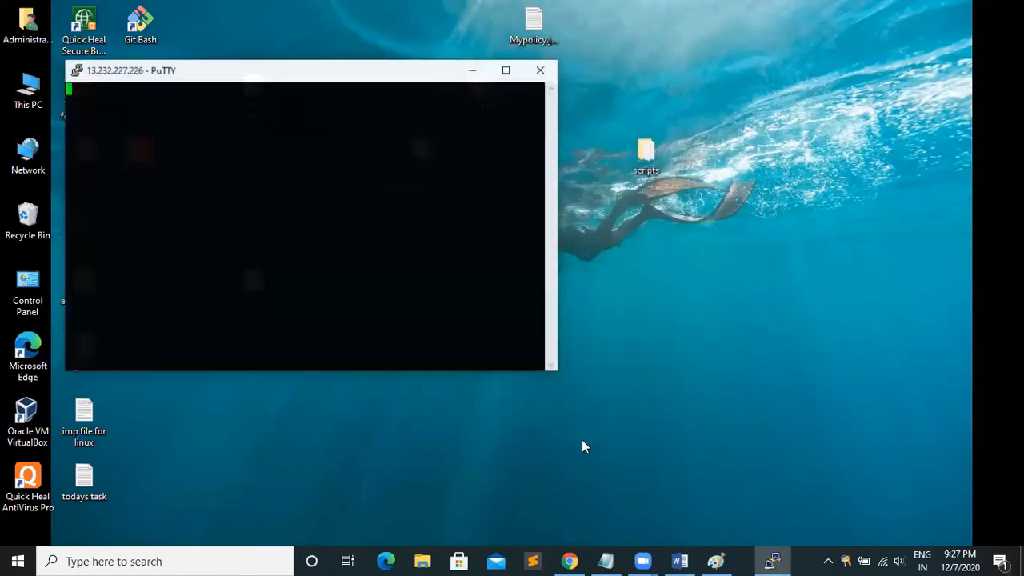
Log in to the new instance as ec2-user.
click(436, 381)
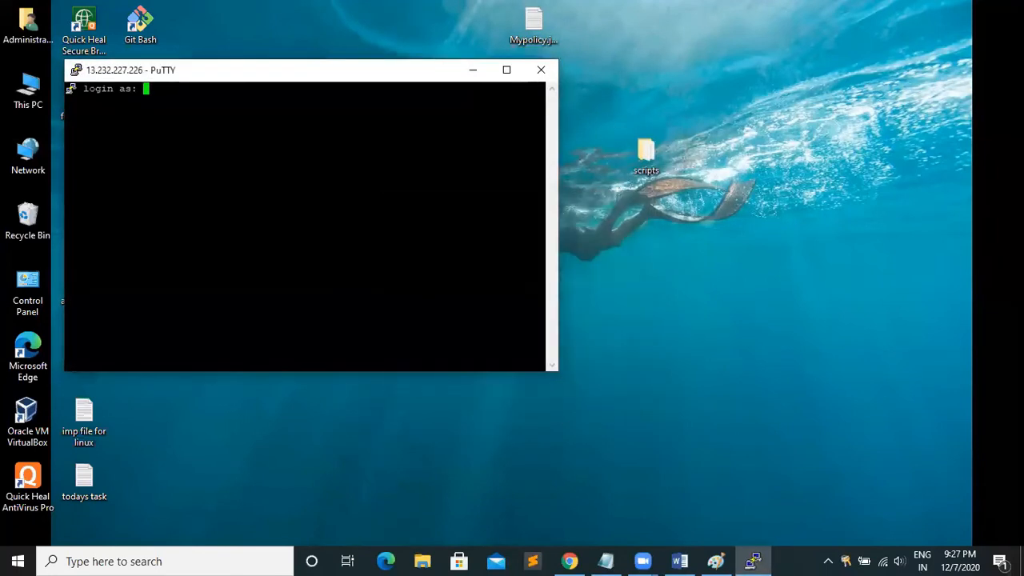
text(ec2-user)
key(Return)
Discard the mistyped command and switch to the root user with sudo su.
text(cd)
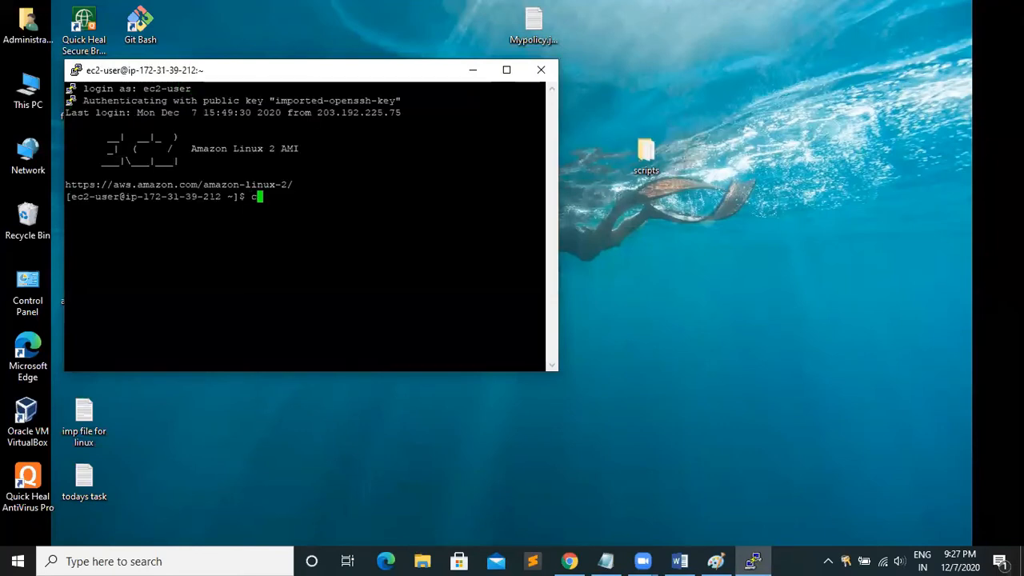
key(BackSpace)
key(BackSpace)
key(BackSpace)
text(sudo su)
key(Return)
List the files in the ec2-user home directory with ll and move the terminal toward the middle of the desktop.
text(ll)
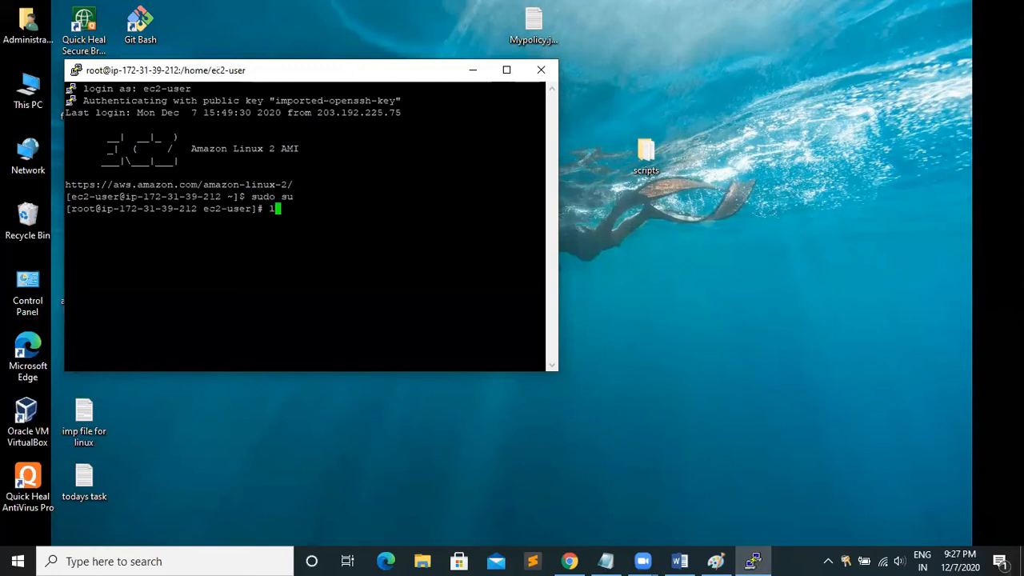
key(Return)
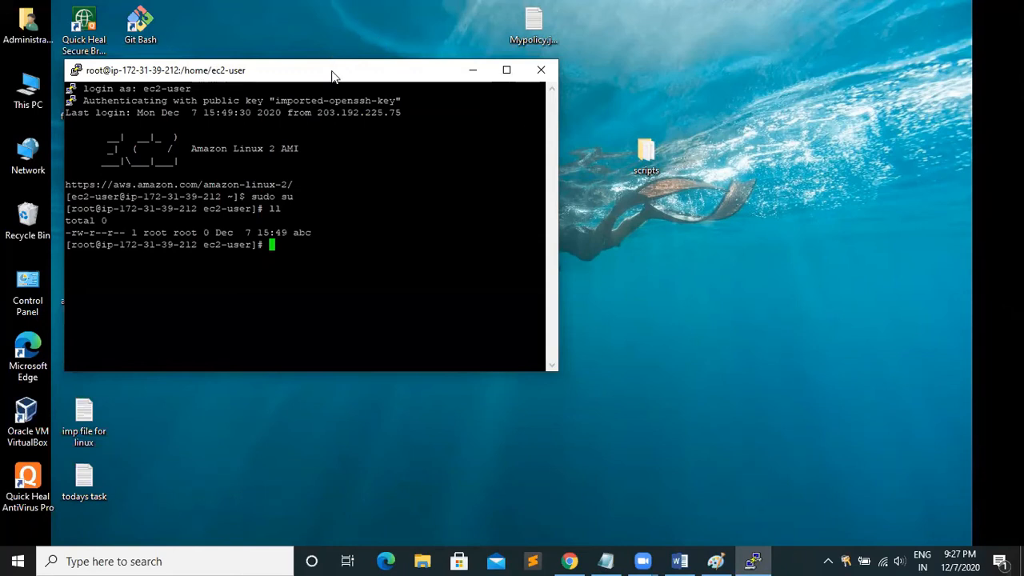
drag(332, 75, 528, 131)
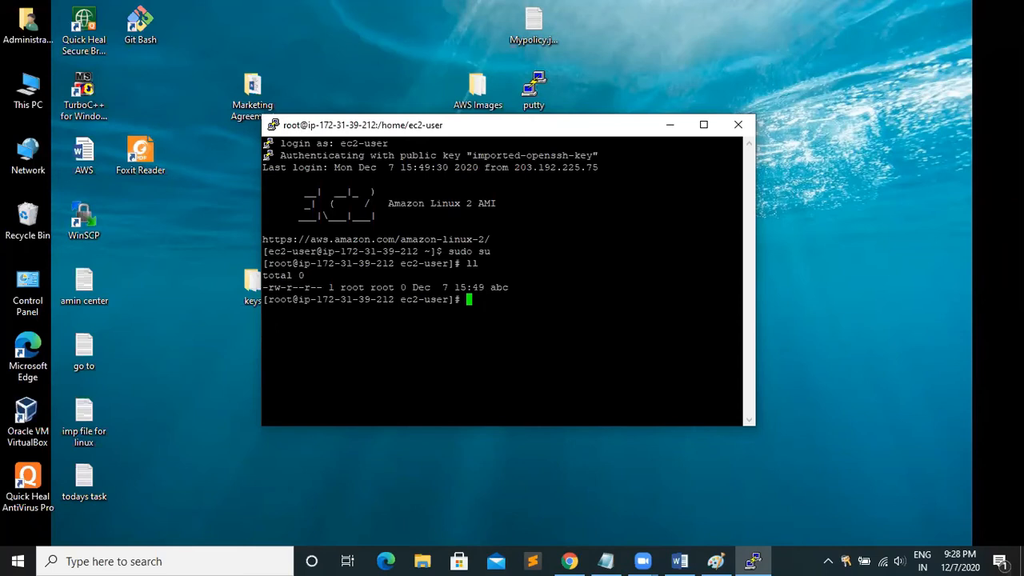
Run yum install httpd on the new instance to check the web server package from the AMI.
text(yum install httpd)
key(Return)
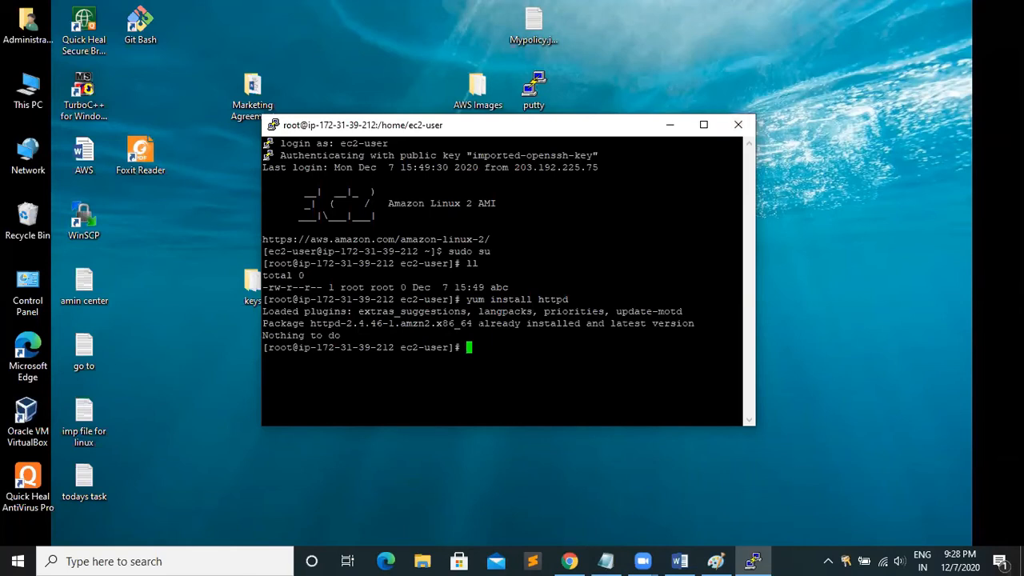
End the PuTTY session, then return to Chrome, deselect PSK Linux and refresh the instance list.
click(736, 125)
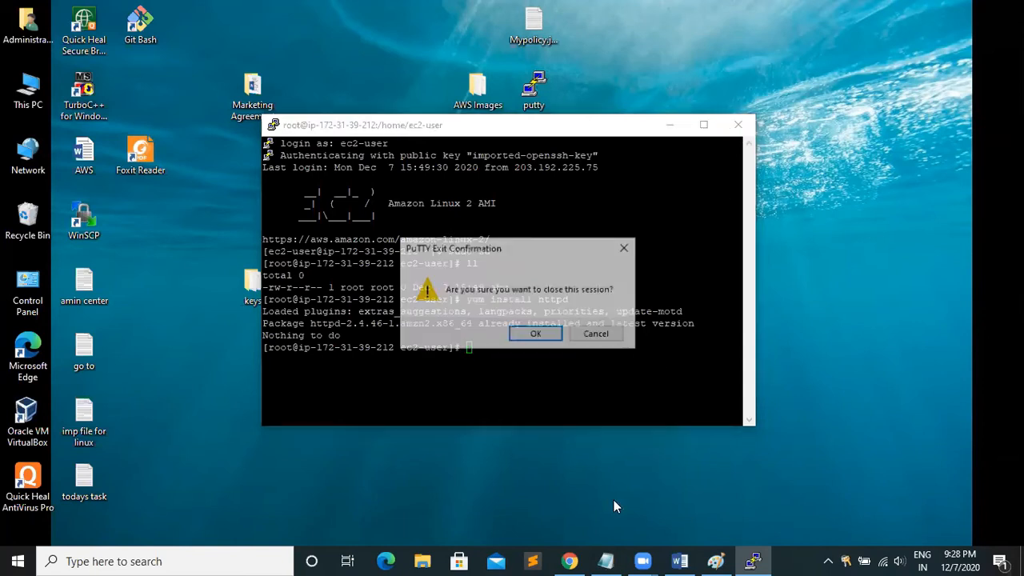
click(536, 334)
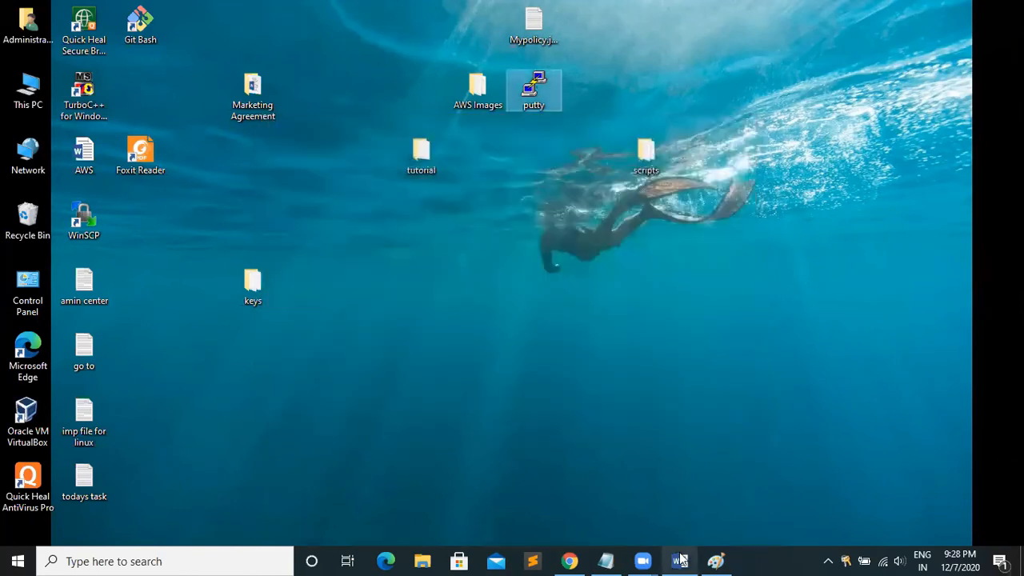
click(567, 560)
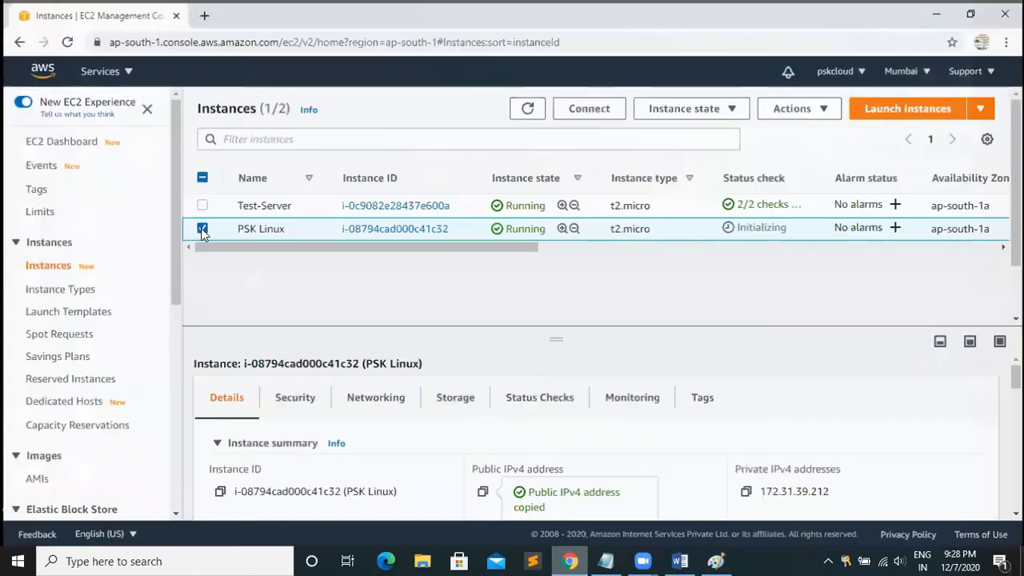
click(200, 226)
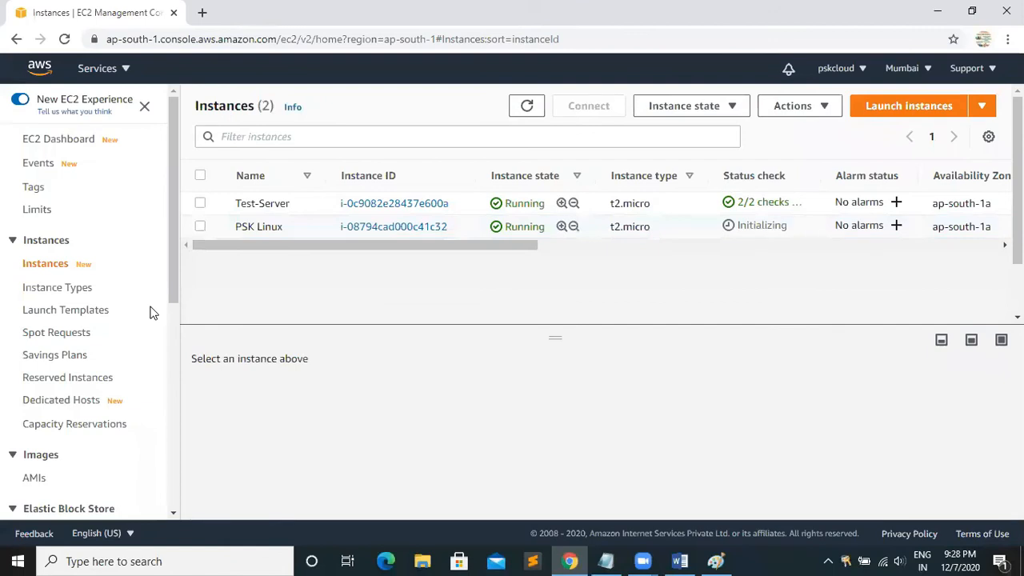
click(533, 109)
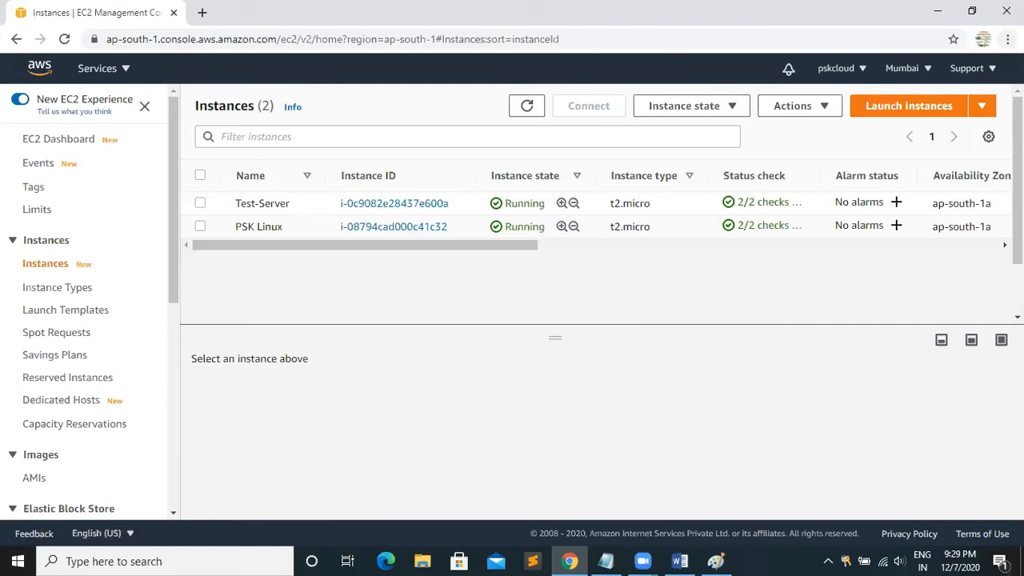
Review the owned AMIs, then view the running instances through the EC2 Dashboard.
click(34, 479)
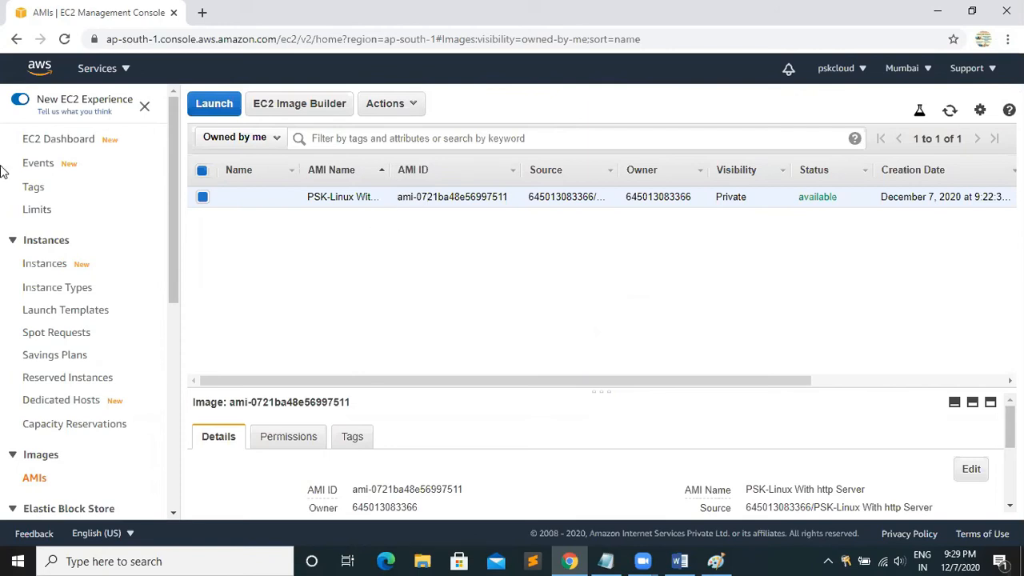
click(66, 143)
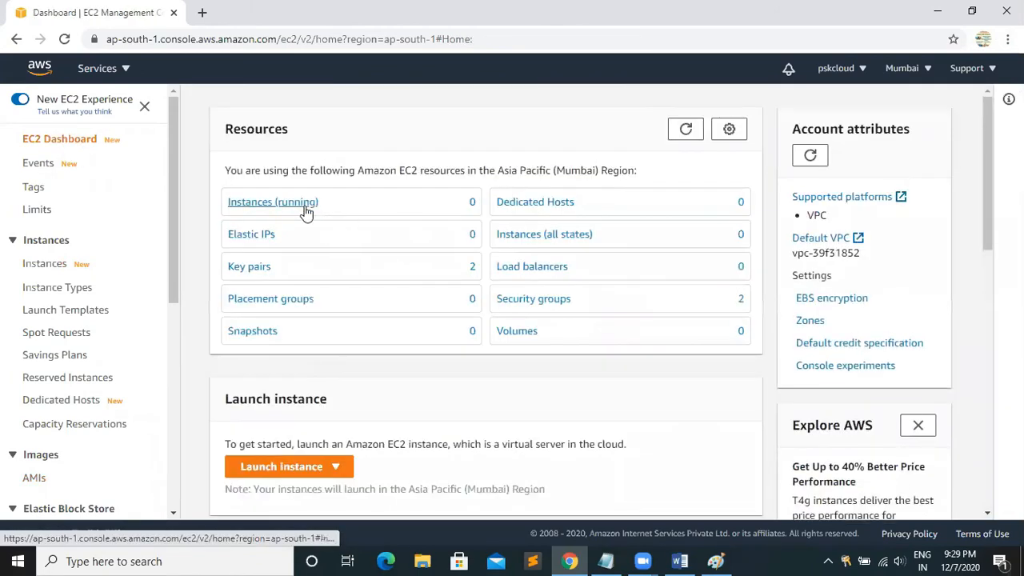
click(302, 208)
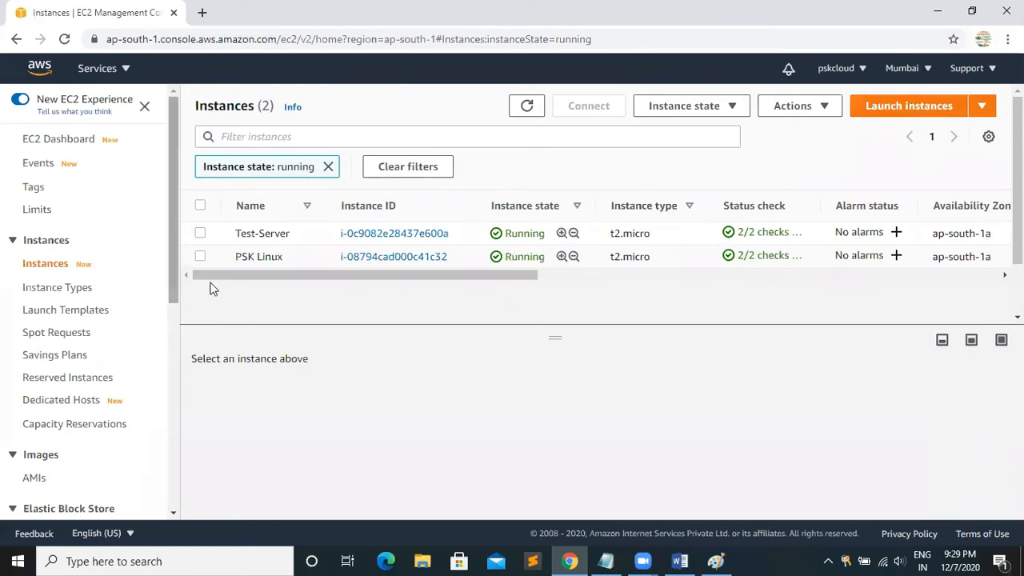
Switch the console to the Asia Pacific (Singapore) region and remove the running-state filter from its instance list.
click(926, 70)
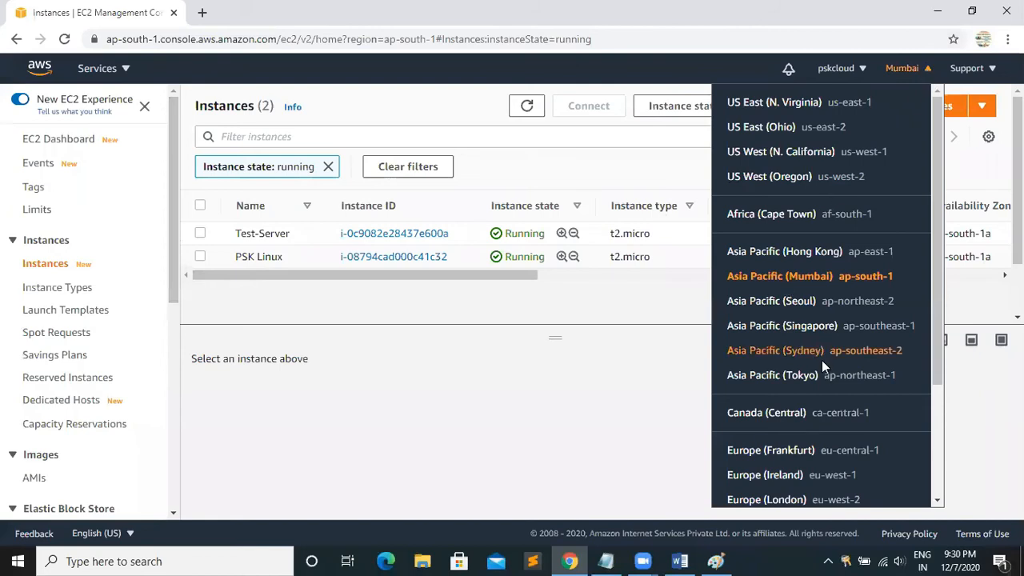
click(802, 326)
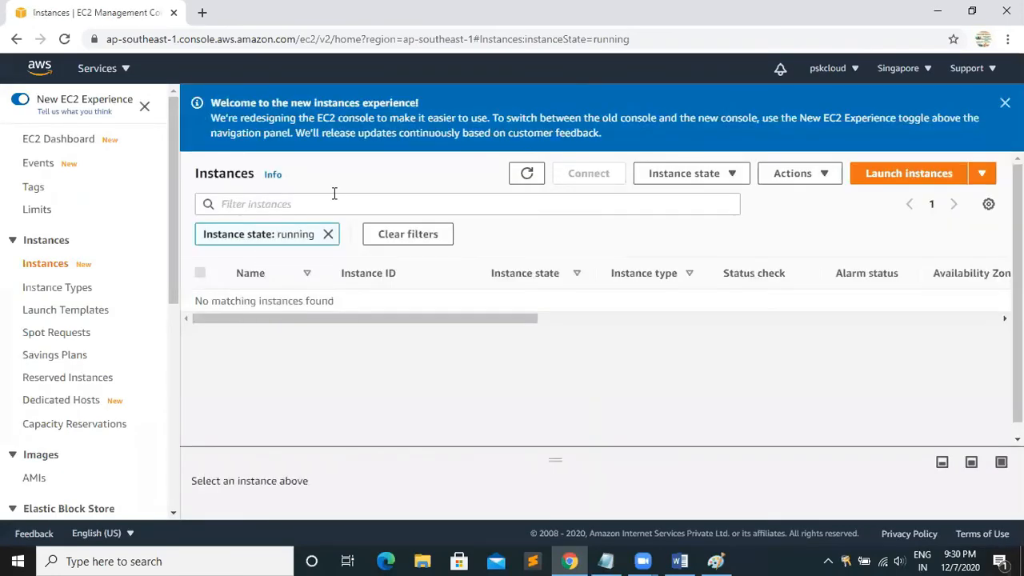
click(328, 234)
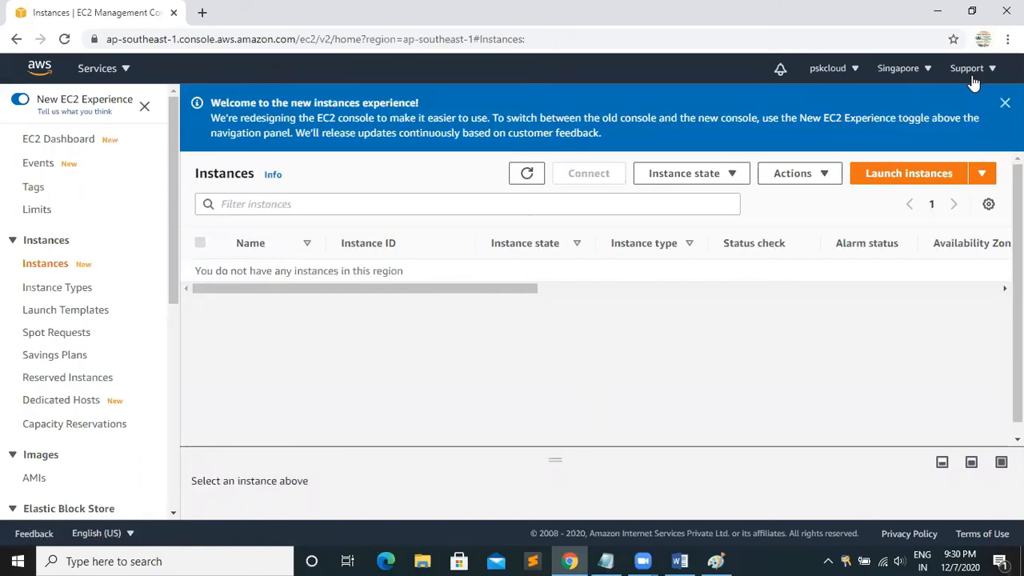
Dismiss the welcome banner, then review the owned AMIs and EBS volumes in the Singapore region.
click(1004, 102)
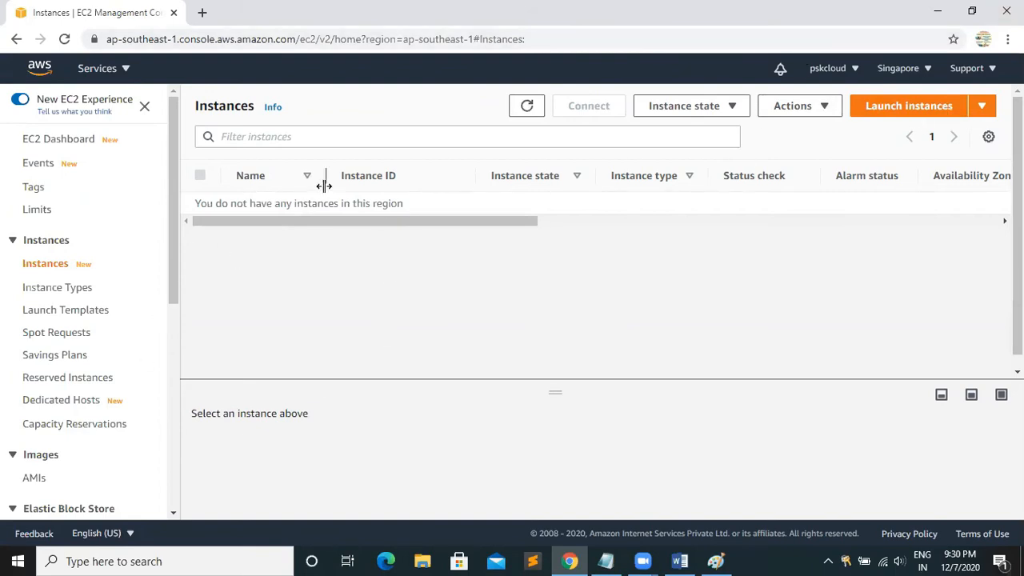
click(34, 478)
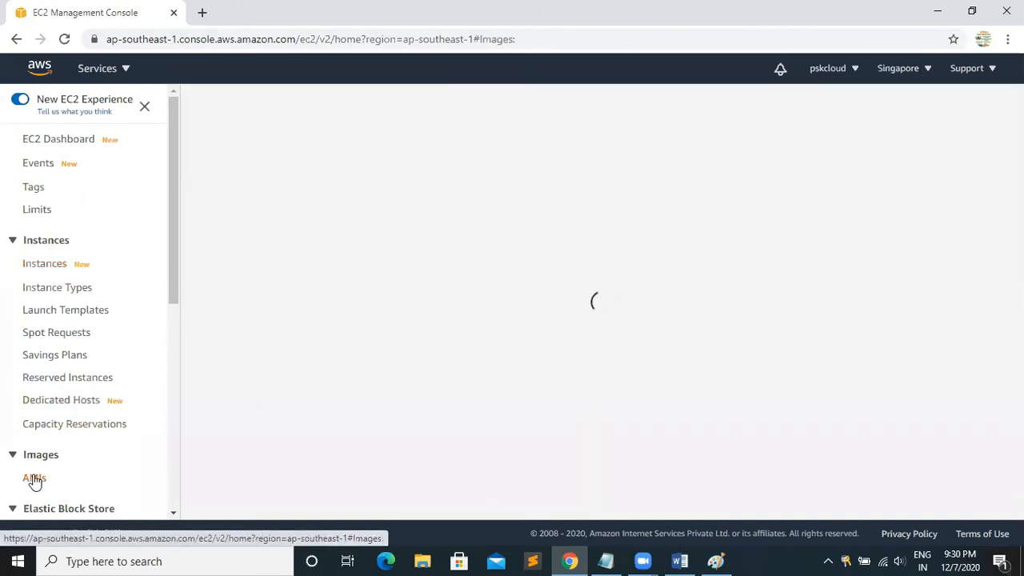
drag(176, 258, 163, 366)
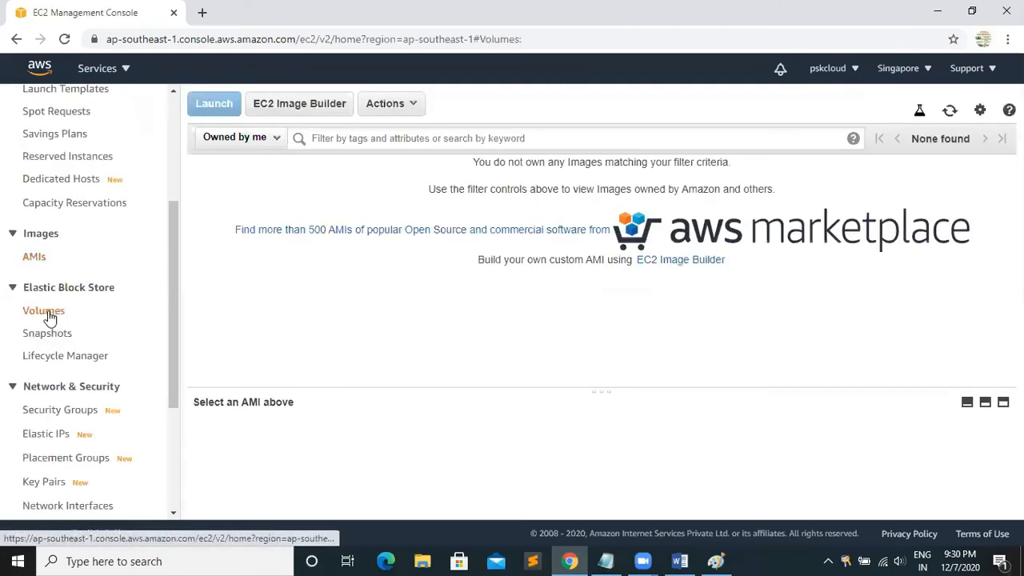
click(48, 313)
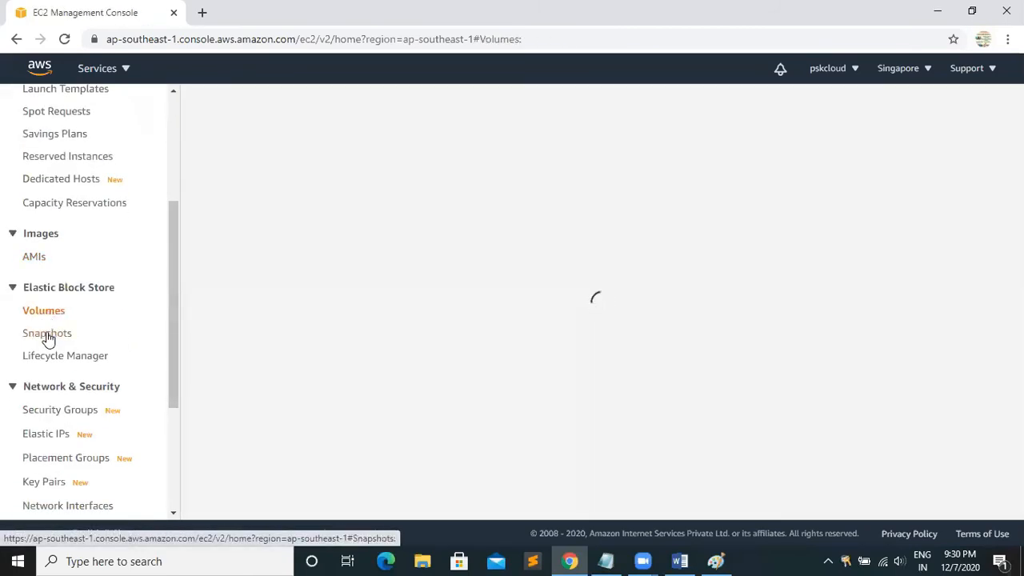
click(48, 340)
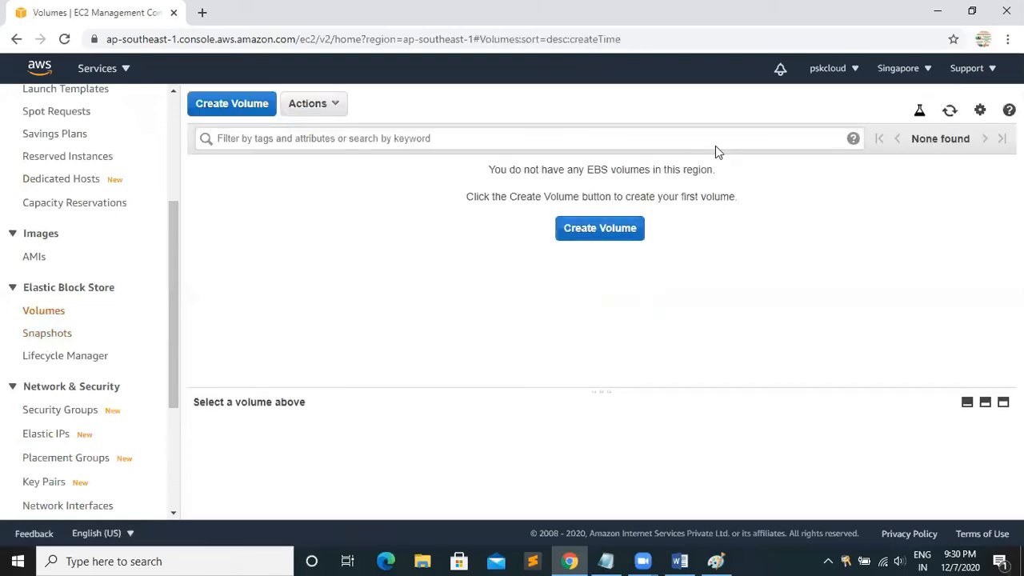
drag(180, 229, 184, 91)
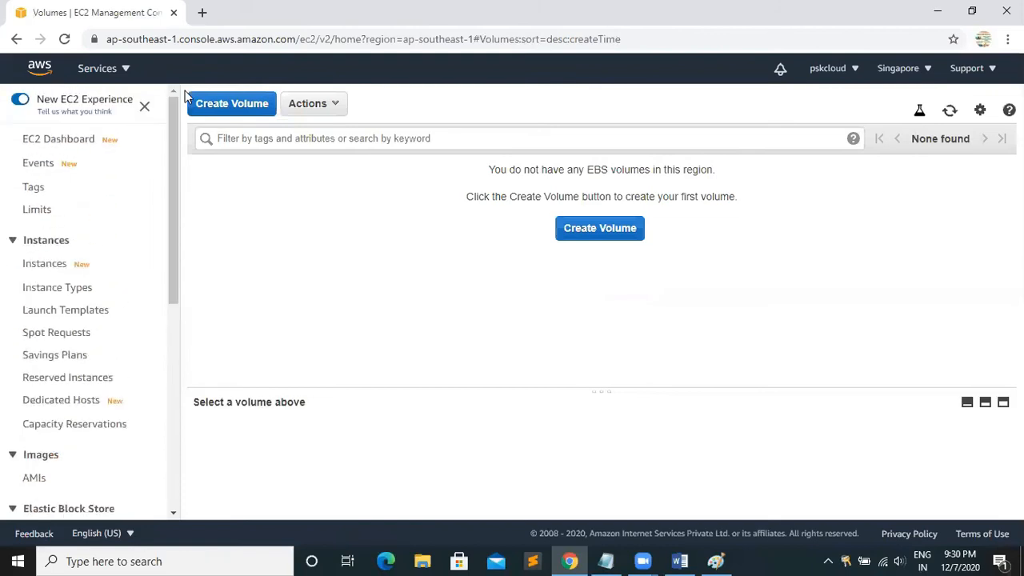
Switch the console back to the Asia Pacific (Mumbai) region from the EC2 Dashboard and view its running instances.
click(56, 141)
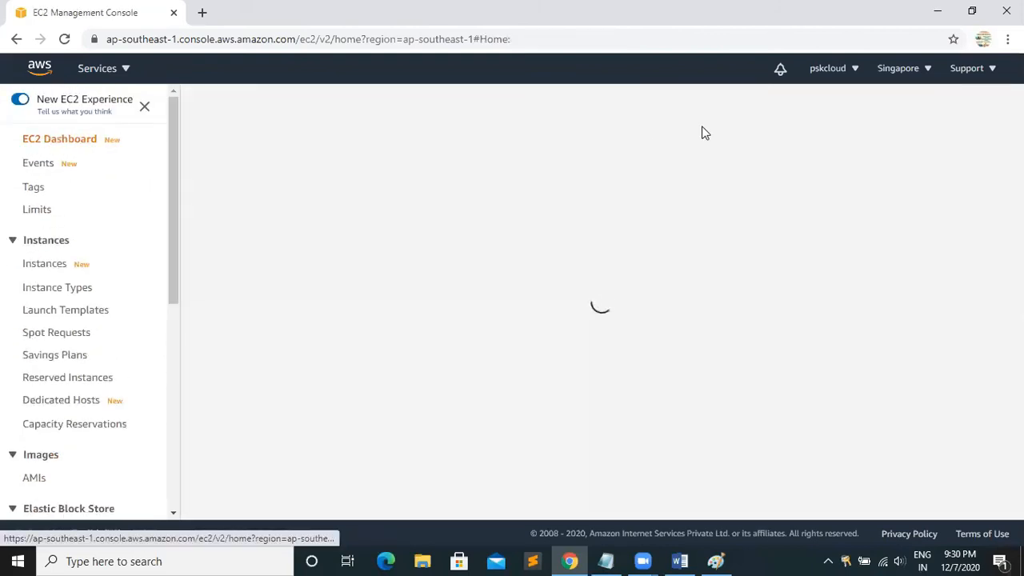
click(926, 69)
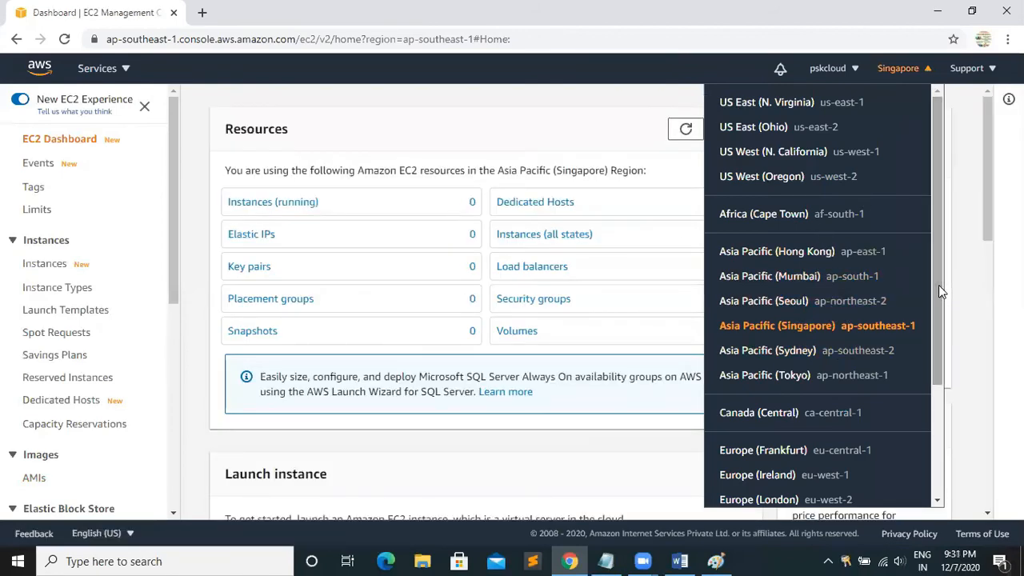
drag(934, 279, 937, 252)
click(764, 279)
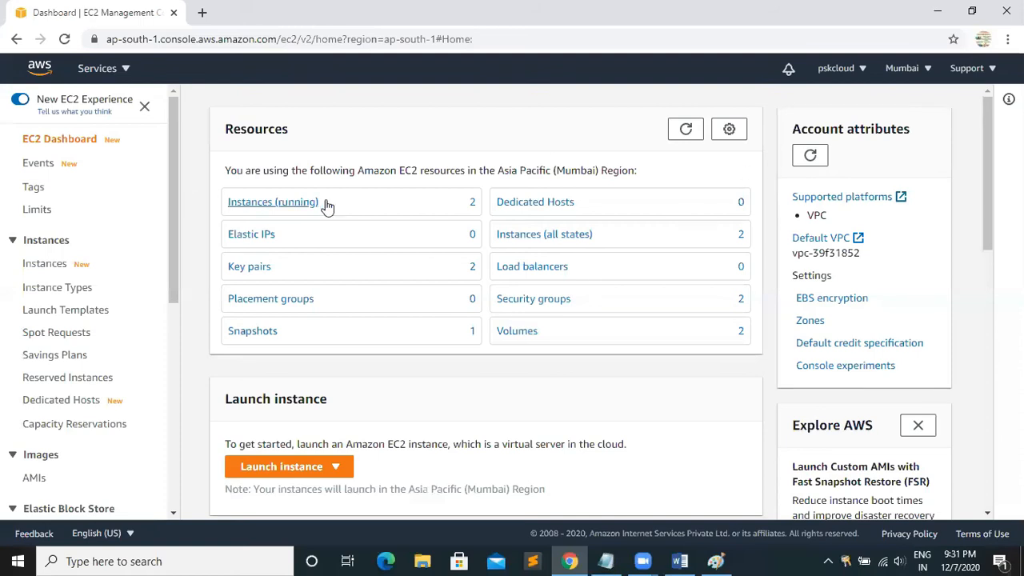
click(282, 210)
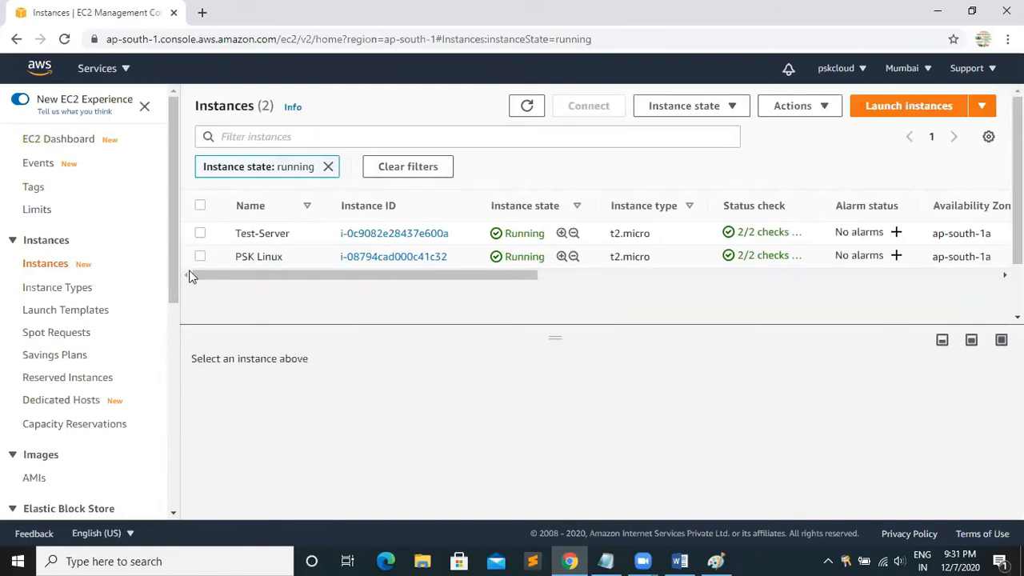
Start a copy of the owned PSK-Linux With http Server AMI with Asia Pacific (Singapore) as the destination region.
drag(176, 255, 184, 345)
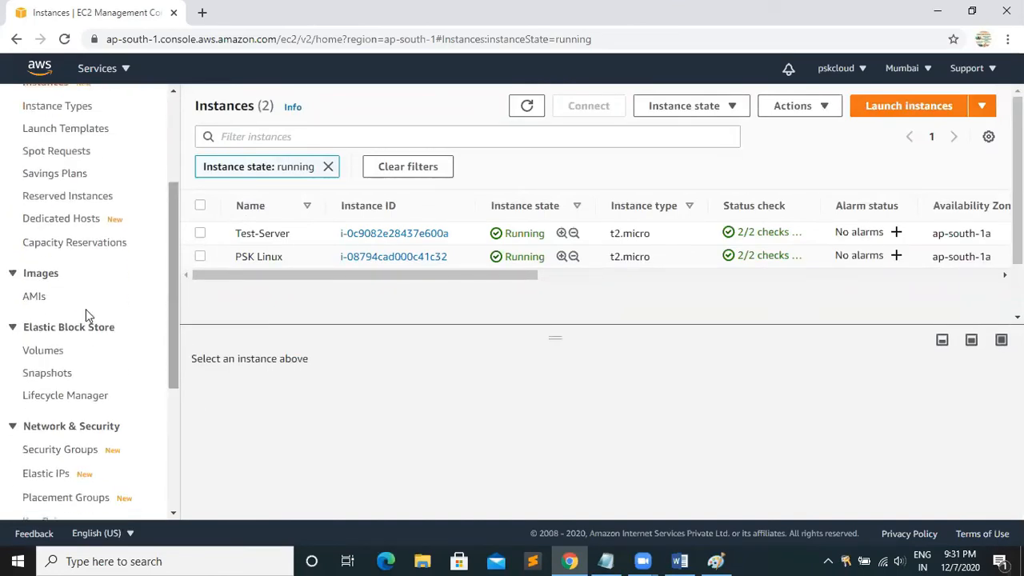
click(34, 300)
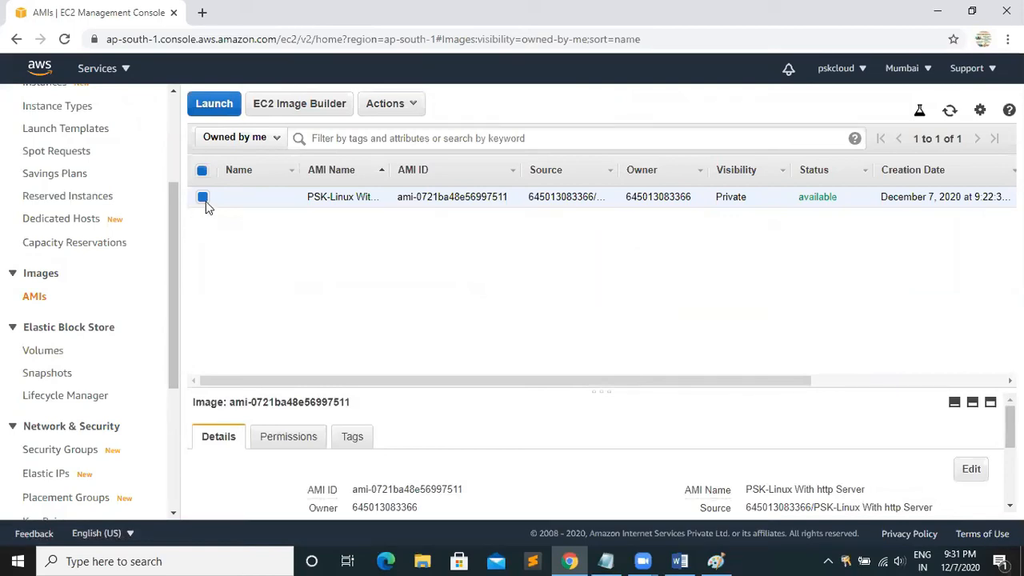
click(413, 111)
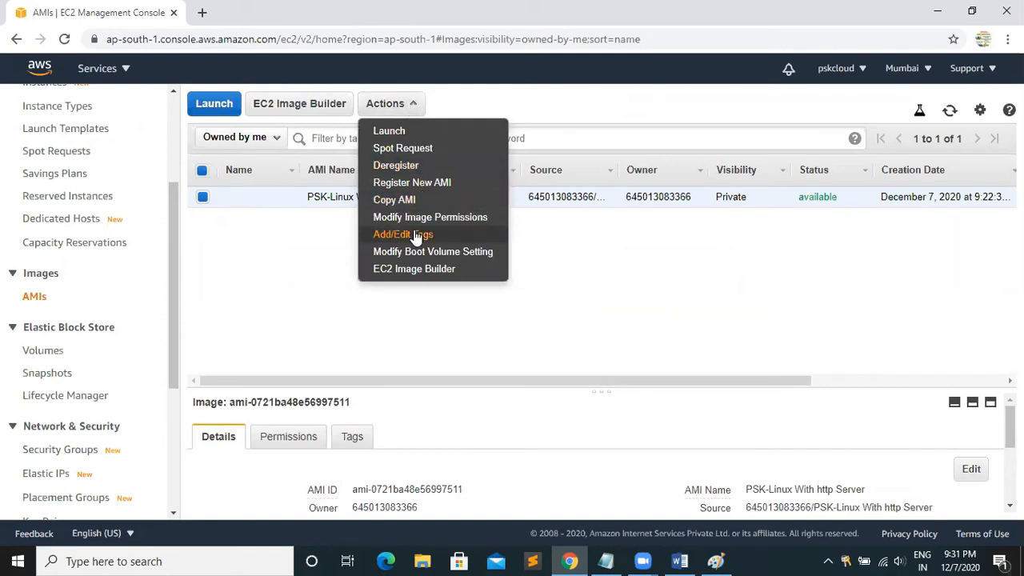
click(405, 203)
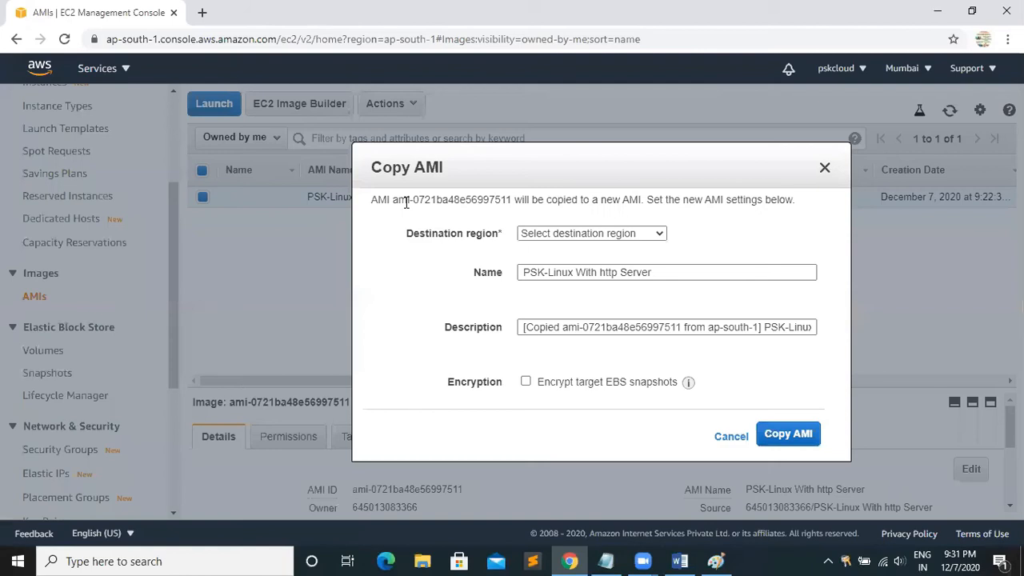
click(660, 240)
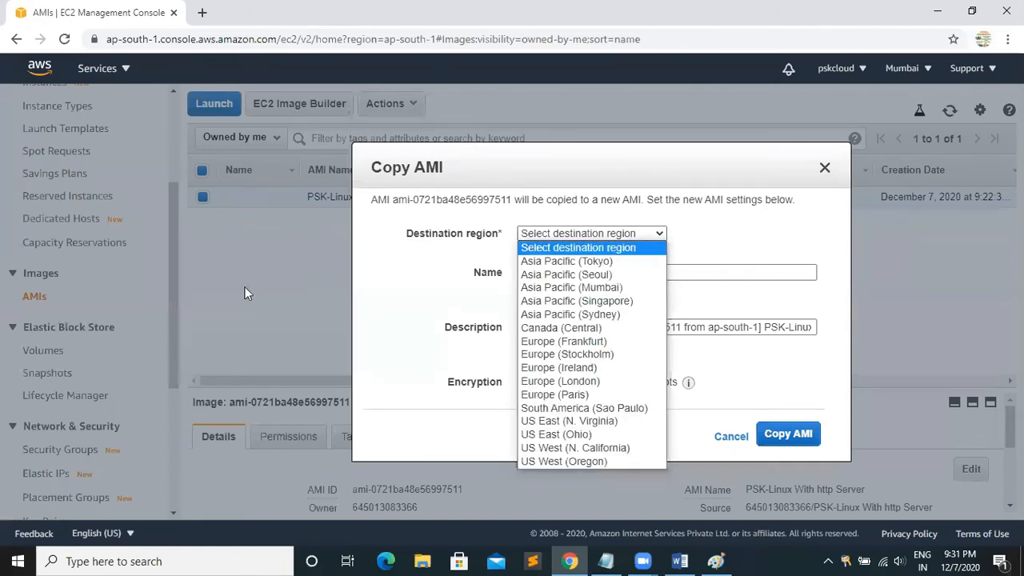
click(626, 302)
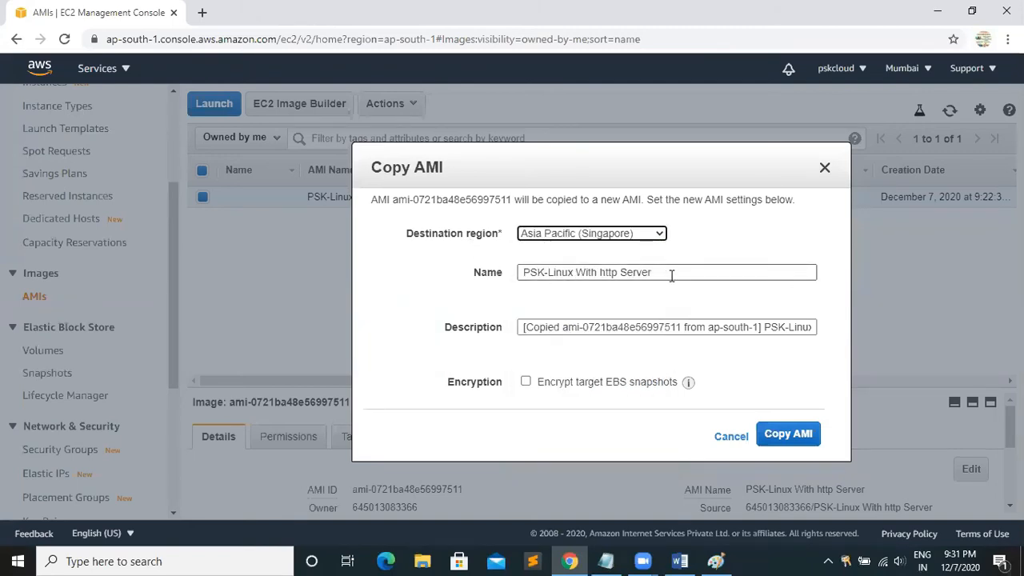
Replace the AMI copy's description with "PSK-Linux With http Server", then submit the copy and close the confirmation.
drag(521, 326, 886, 331)
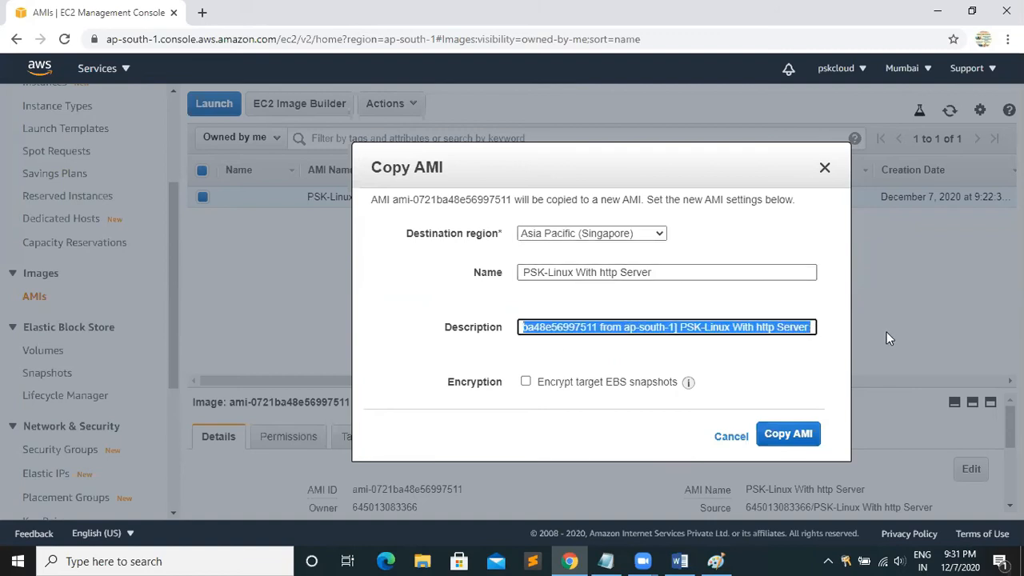
key(BackSpace)
drag(695, 271, 364, 274)
key(ctrl+c)
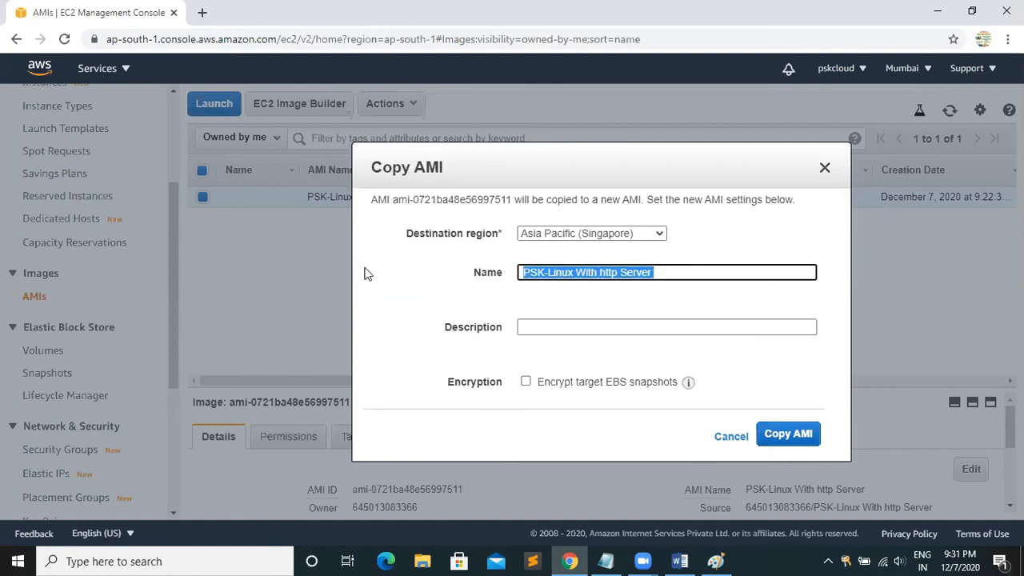
click(586, 334)
key(ctrl+v)
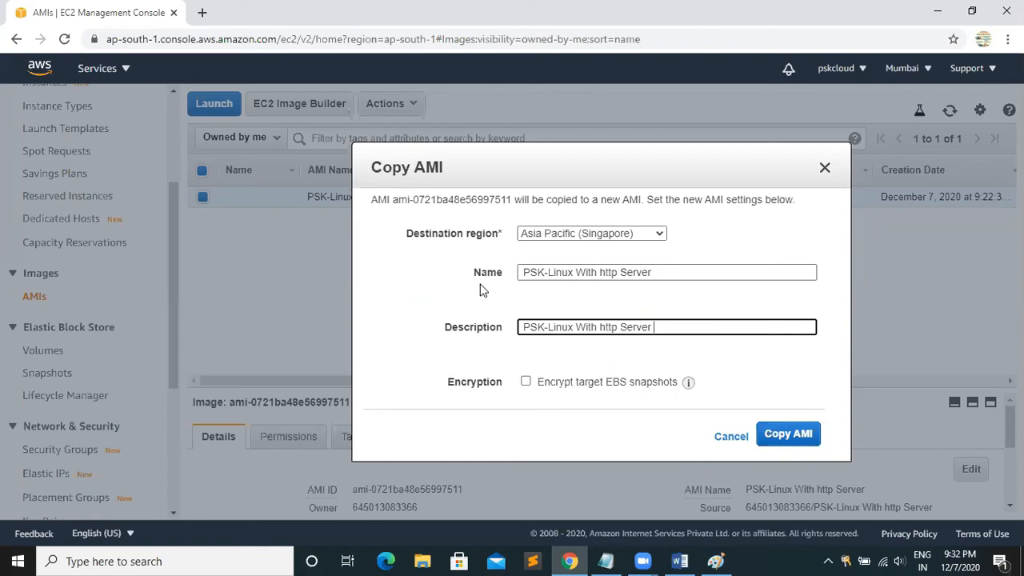
click(782, 435)
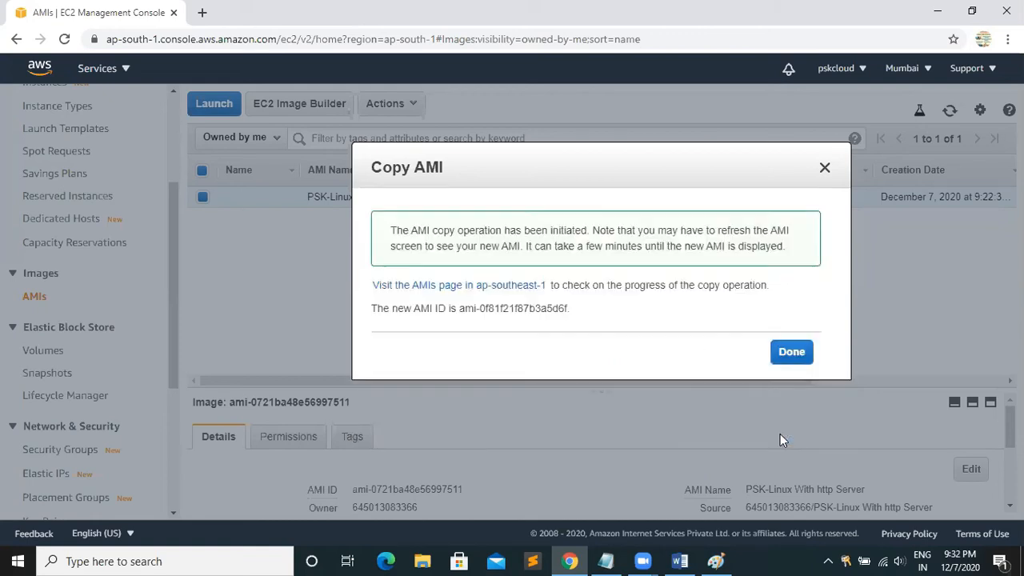
click(790, 352)
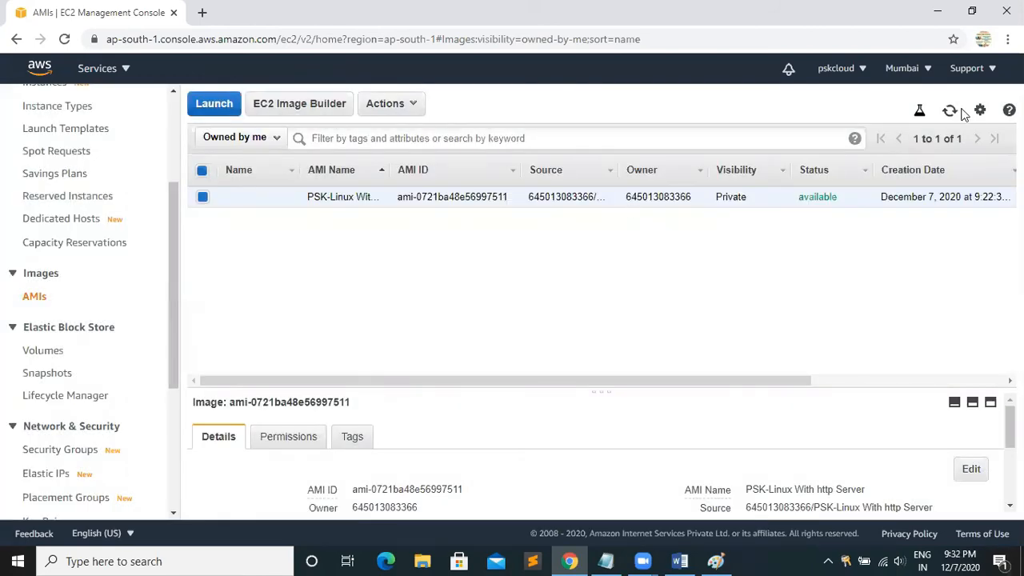
Switch to the Asia Pacific (Singapore) region and check the copied AMI in the owned images.
click(921, 70)
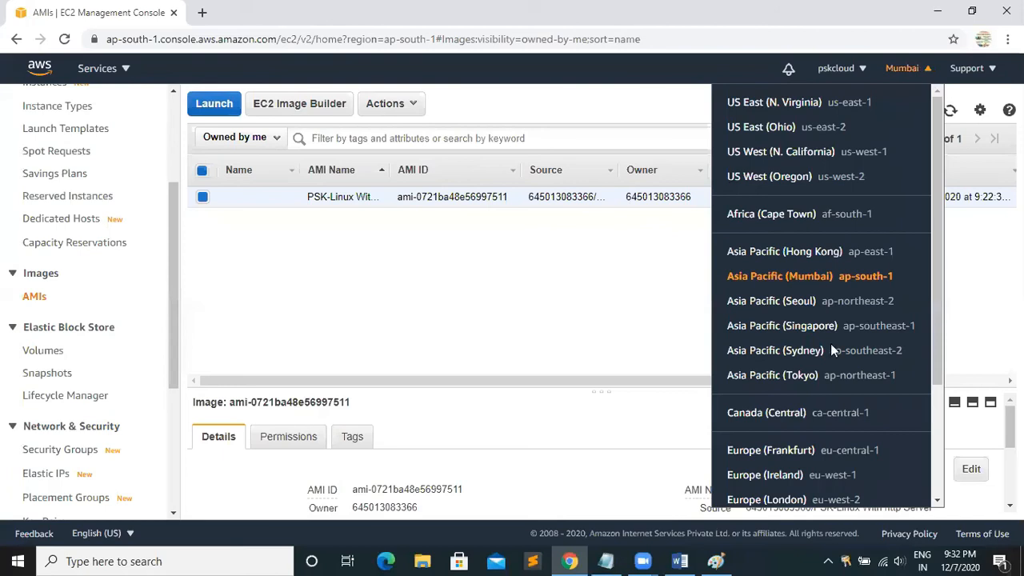
click(787, 327)
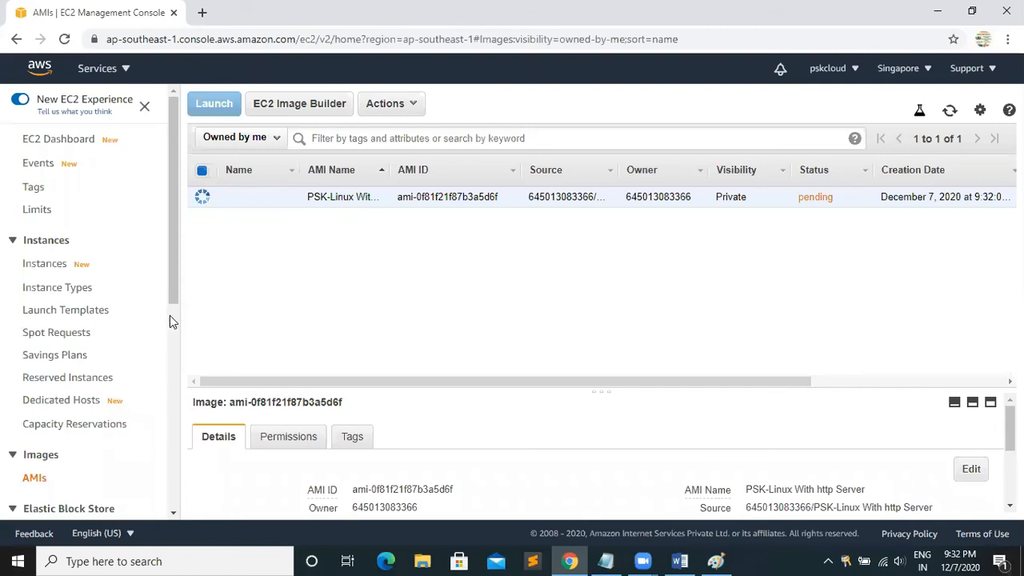
drag(175, 263, 103, 360)
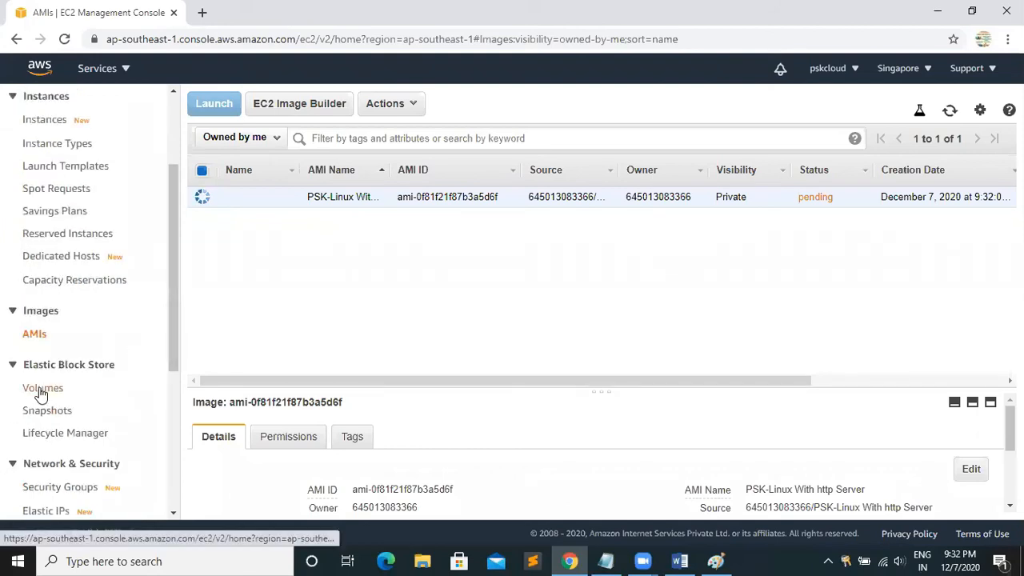
drag(174, 257, 172, 251)
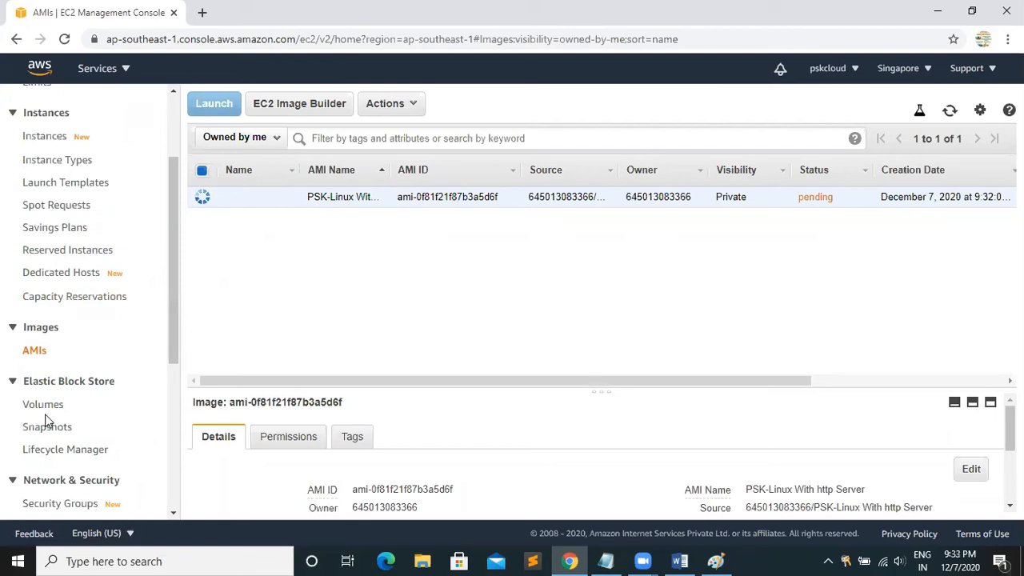
drag(173, 302, 183, 181)
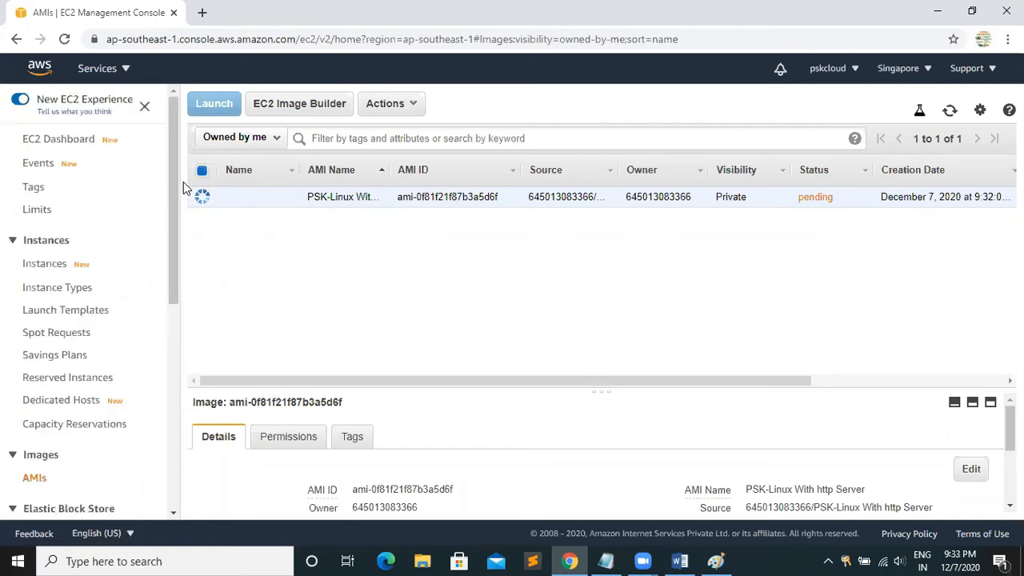
Return to the Asia Pacific (Mumbai) region and list its instances without the running-state filter.
click(923, 70)
click(794, 276)
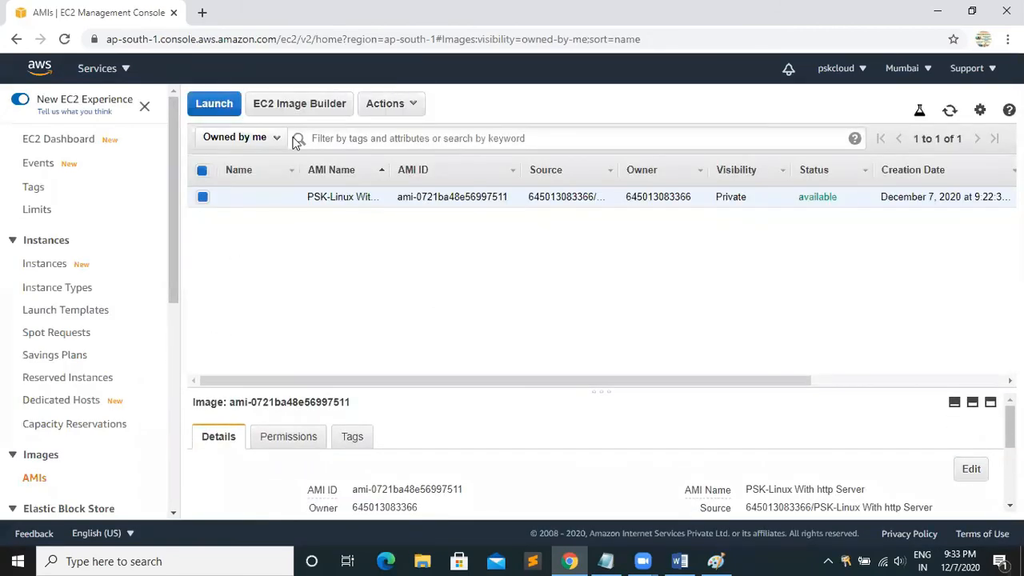
click(72, 140)
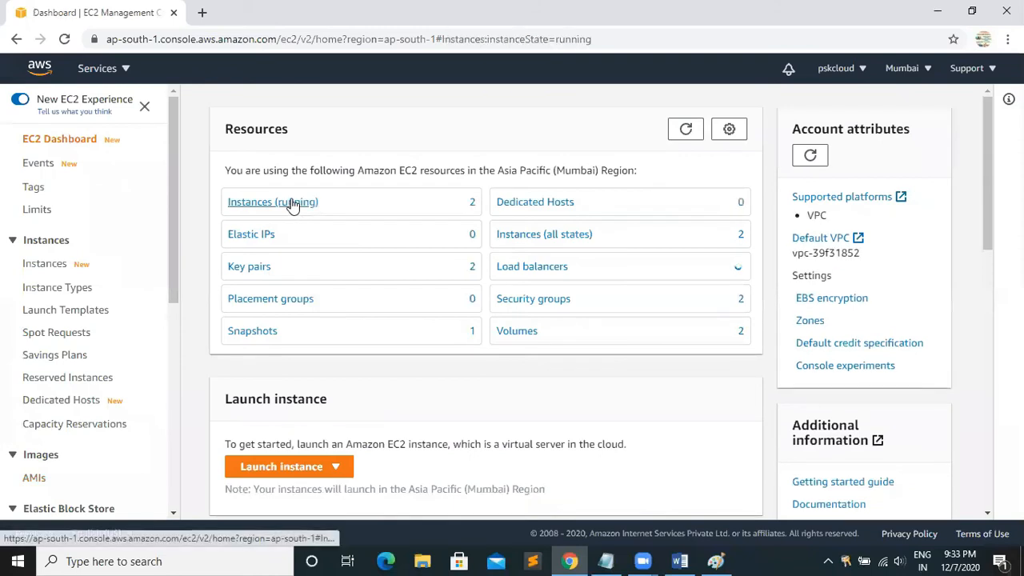
click(291, 203)
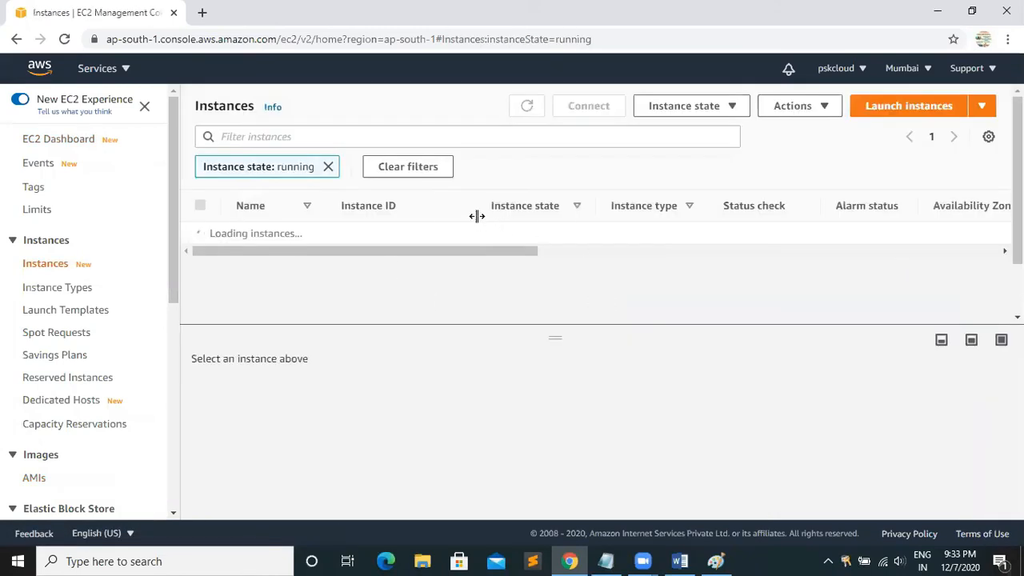
click(328, 167)
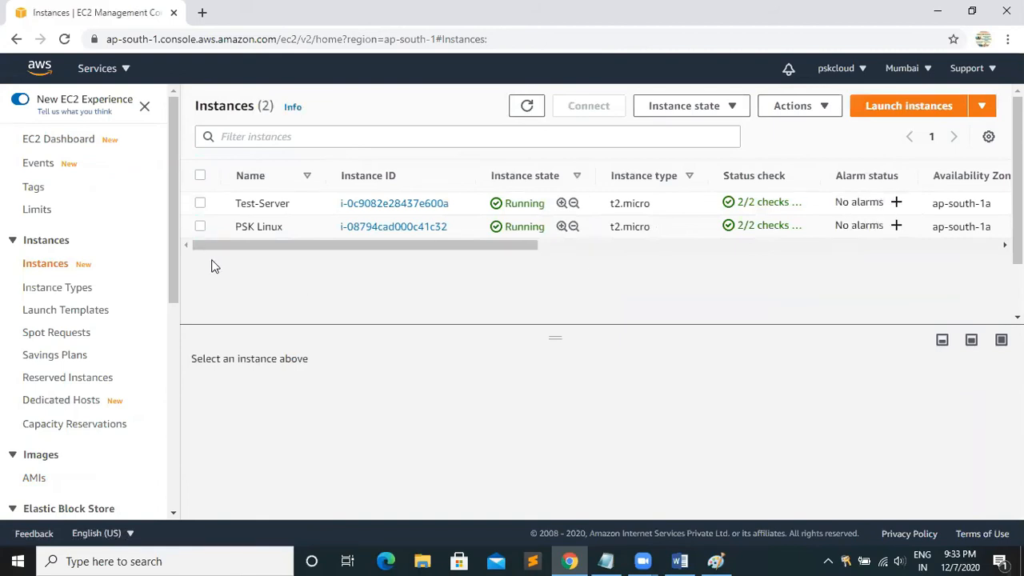
Terminate the Test-Server instance.
click(200, 203)
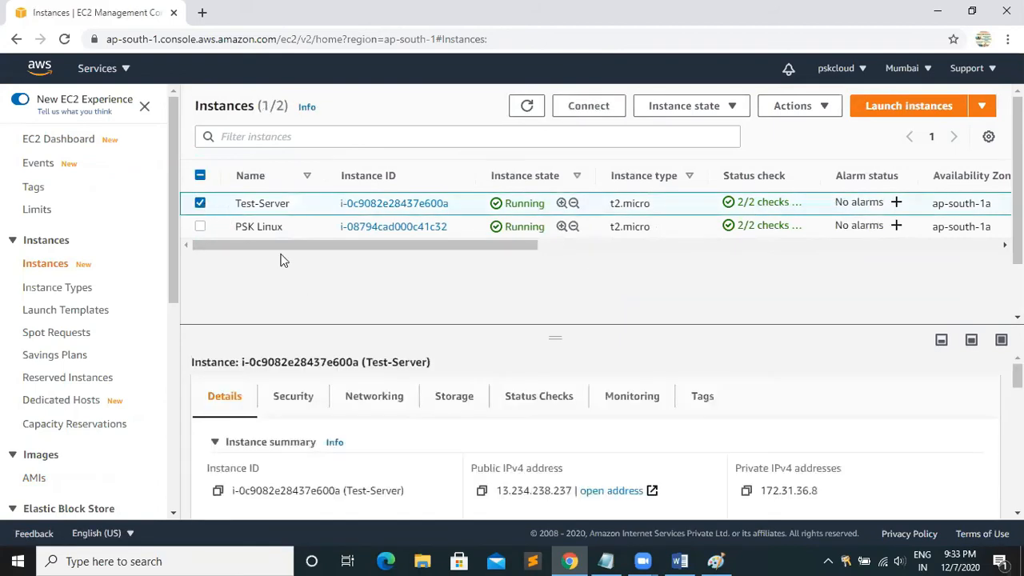
click(824, 109)
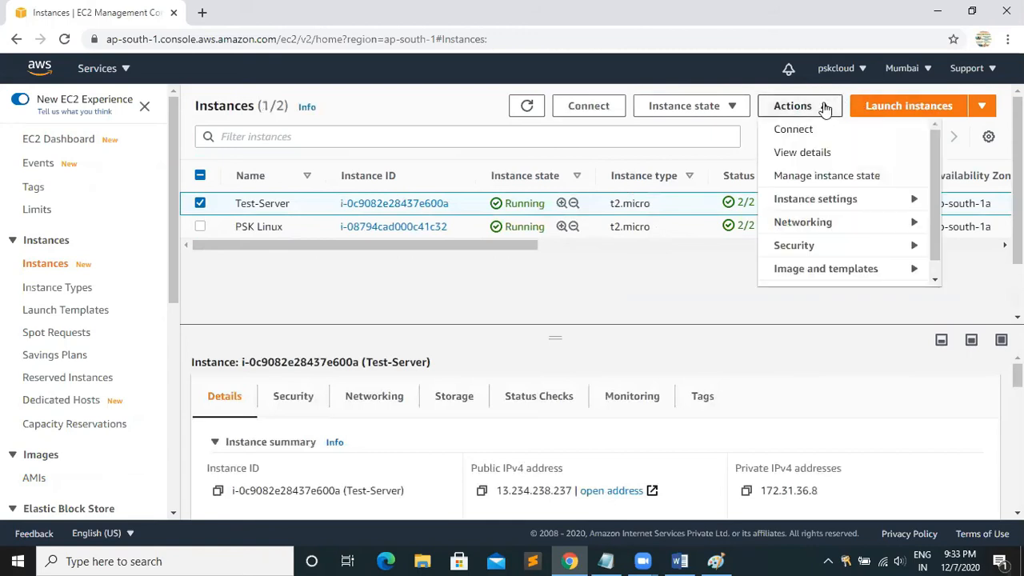
click(729, 107)
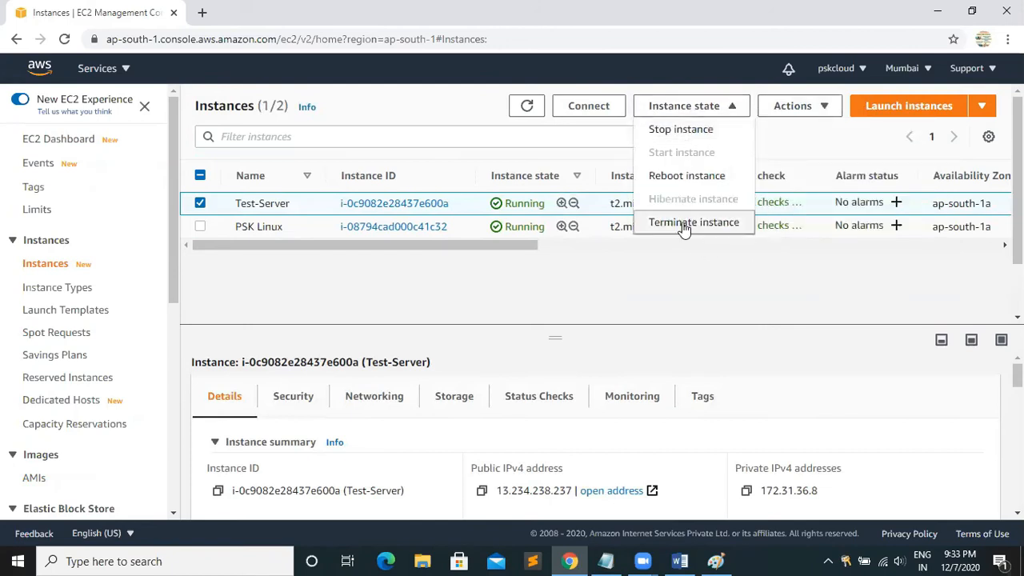
click(684, 226)
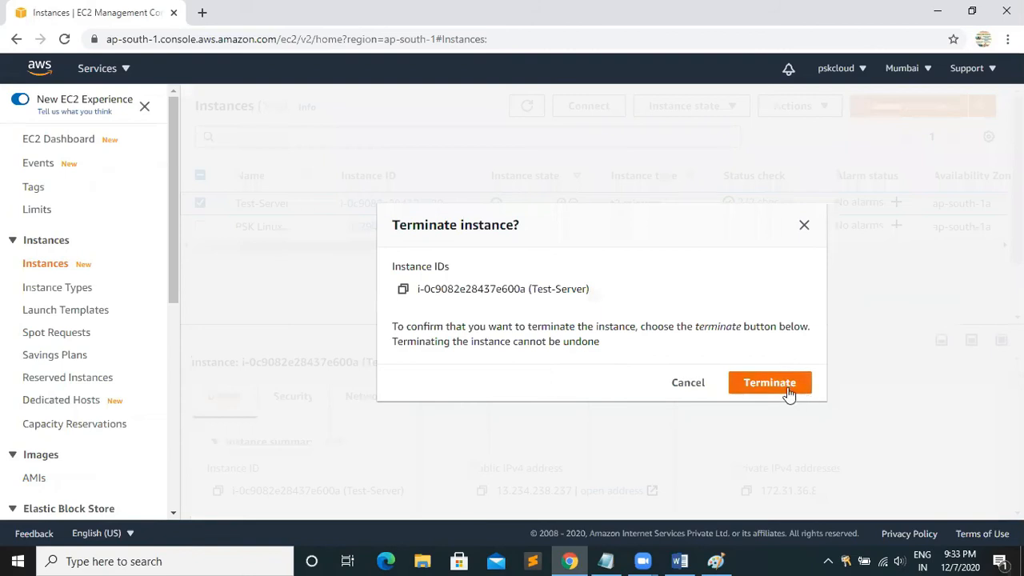
click(784, 384)
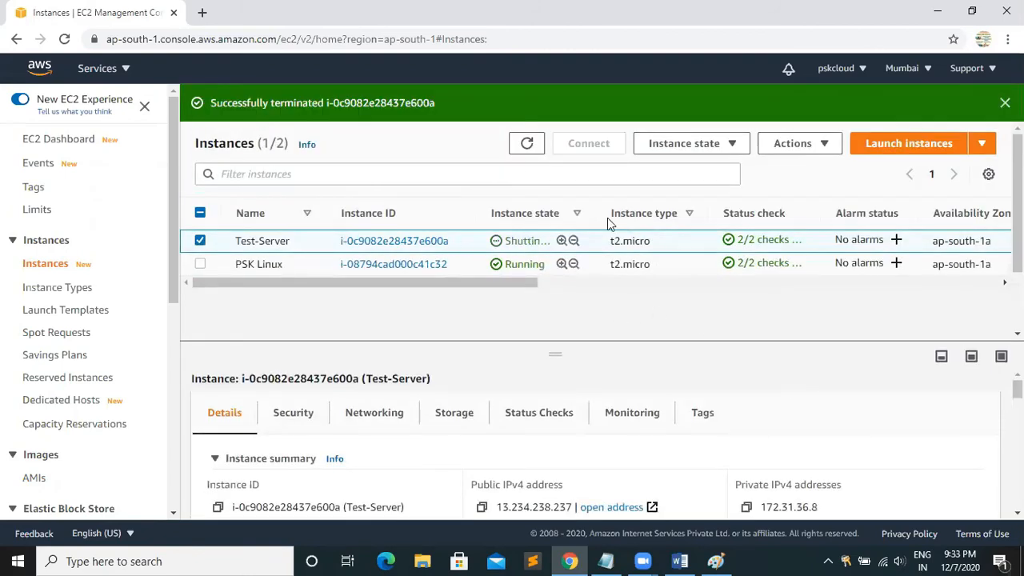
Select the PSK Linux instance instead of Test-Server, then open the EBS volumes list and refresh it.
click(199, 242)
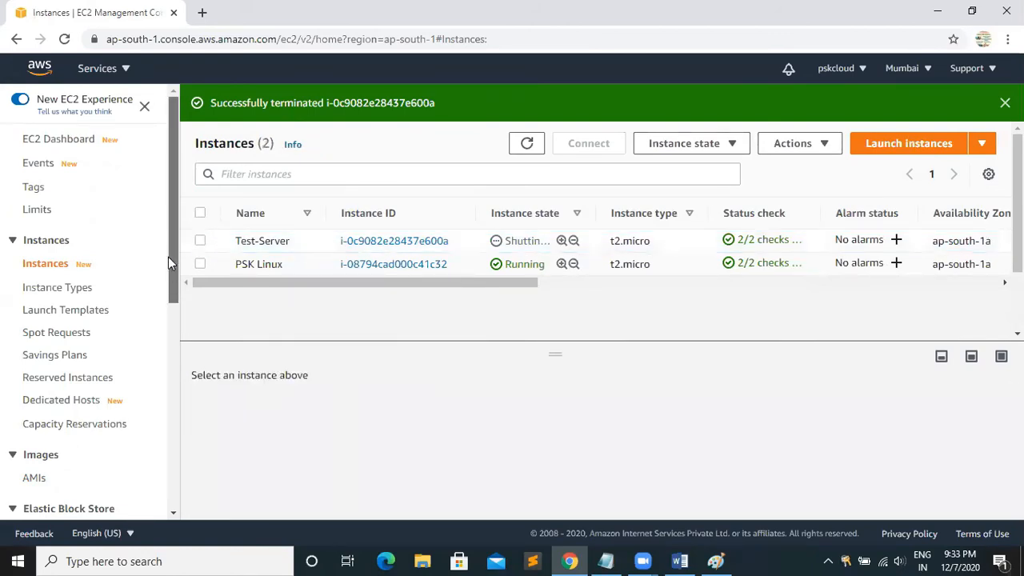
scroll(168, 257, down, 1)
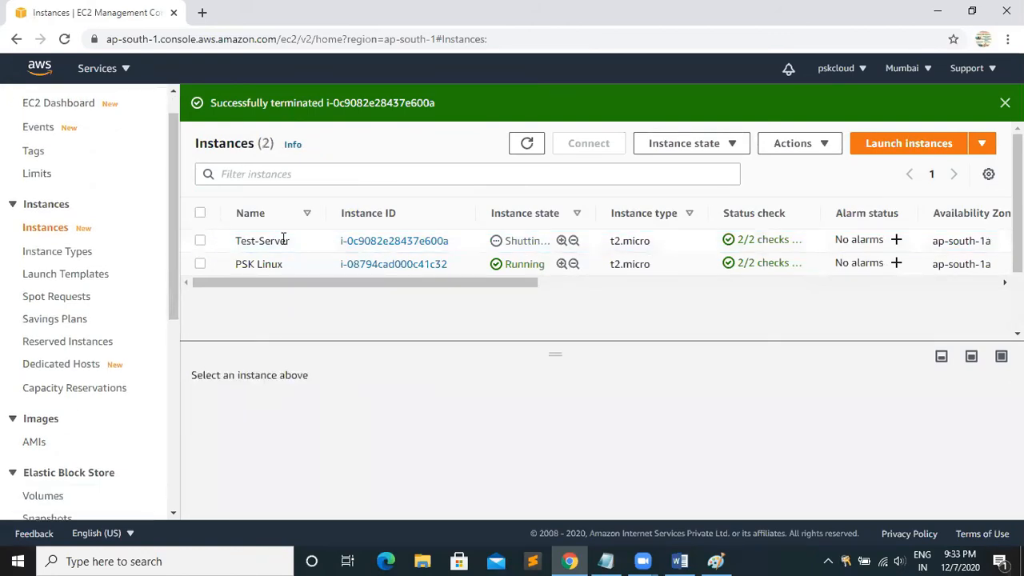
click(200, 265)
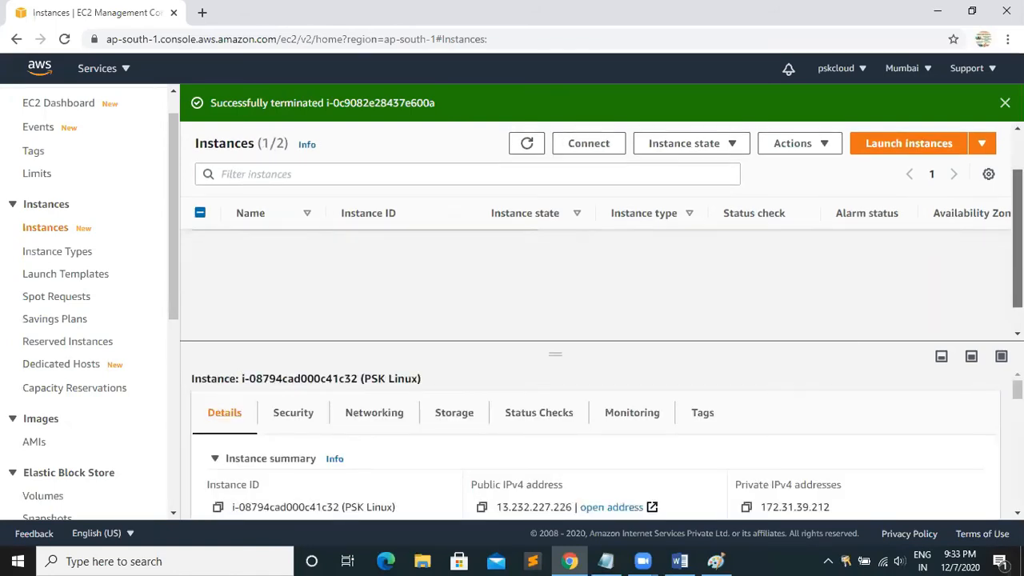
drag(175, 285, 169, 383)
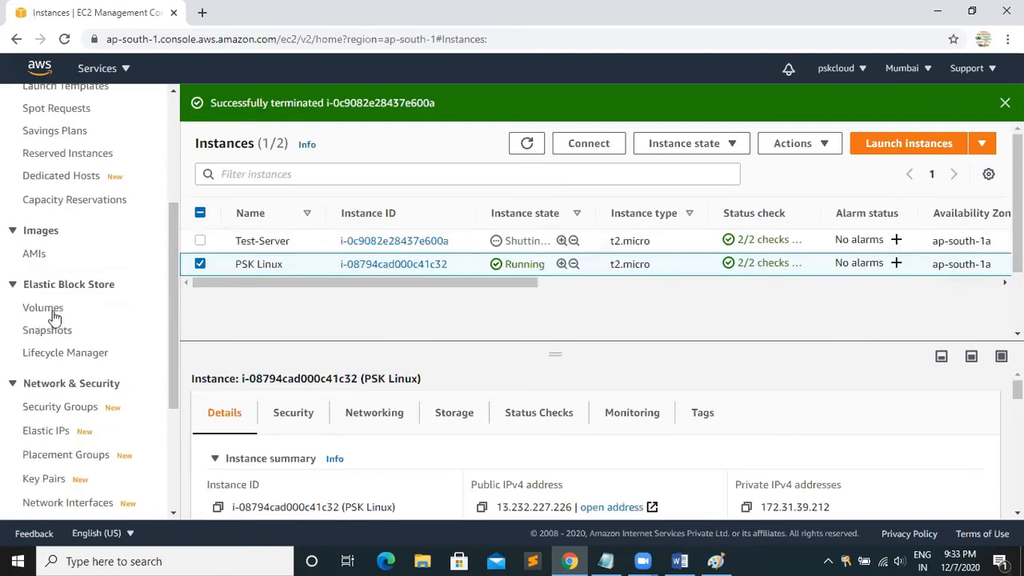
click(52, 313)
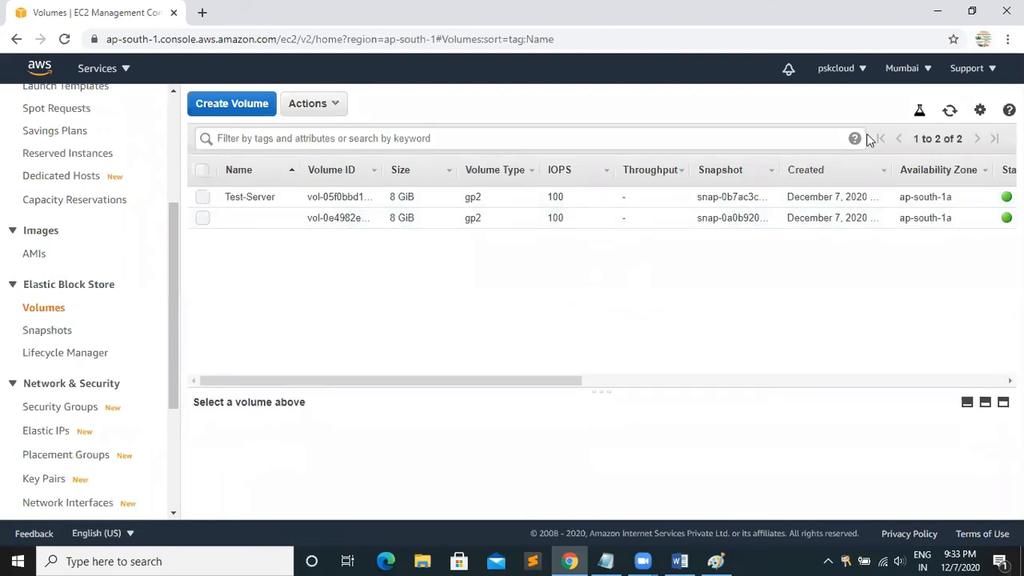
click(949, 114)
click(949, 115)
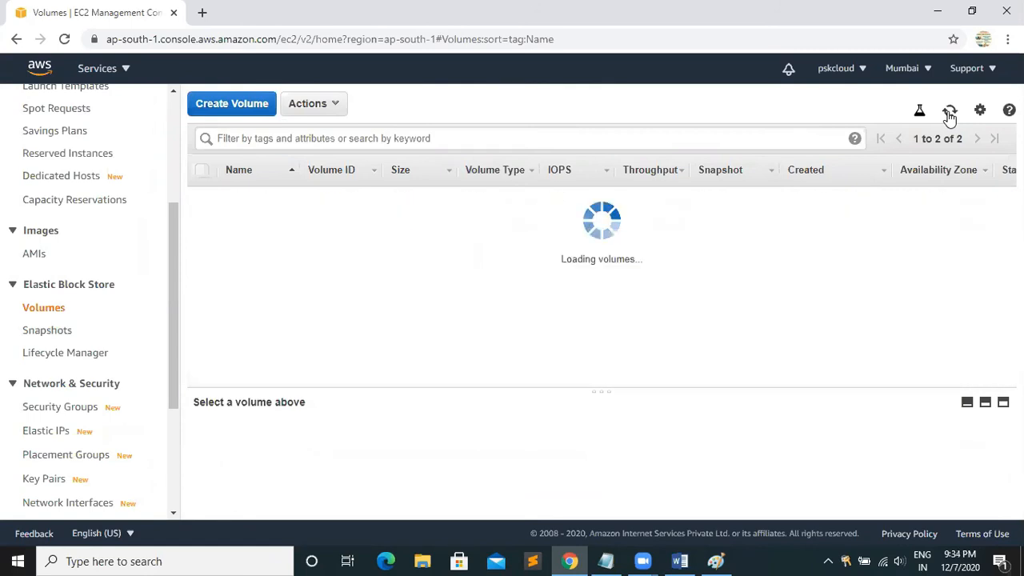
click(949, 115)
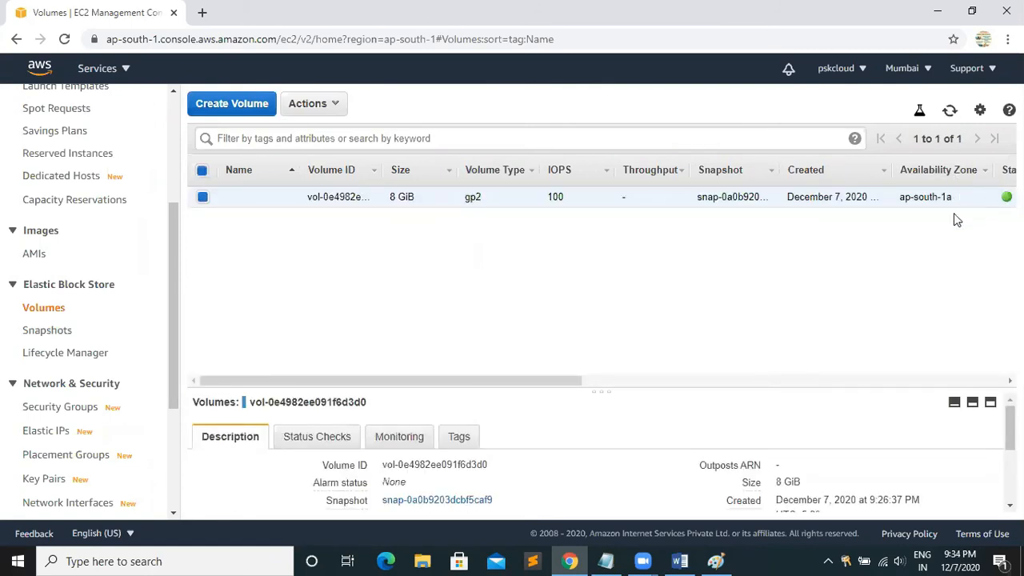
Create a 1 GiB General Purpose SSD (gp2) volume in the ap-south-1a availability zone.
click(249, 110)
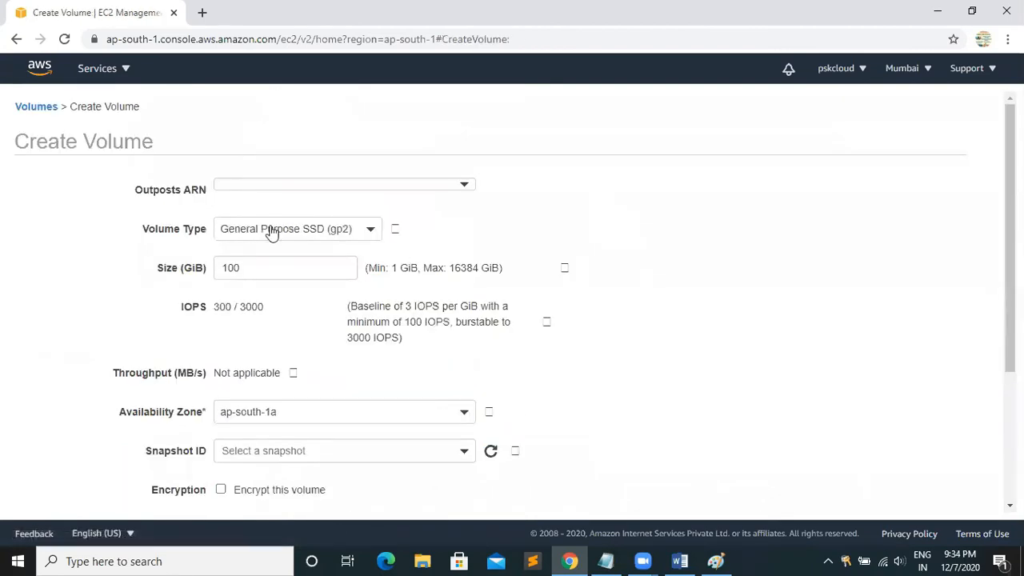
double_click(255, 234)
text(1)
click(754, 313)
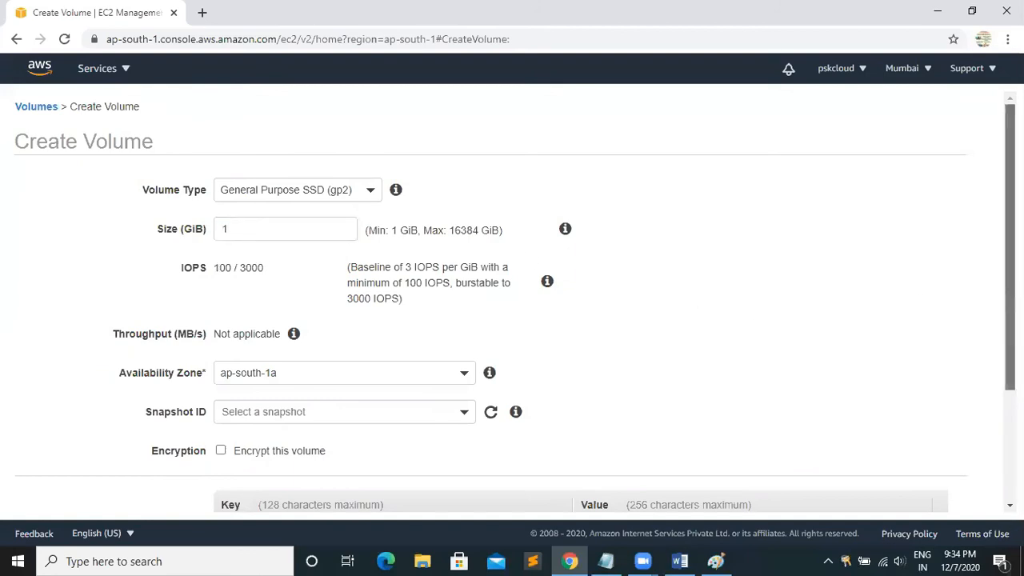
scroll(980, 453, down, 2)
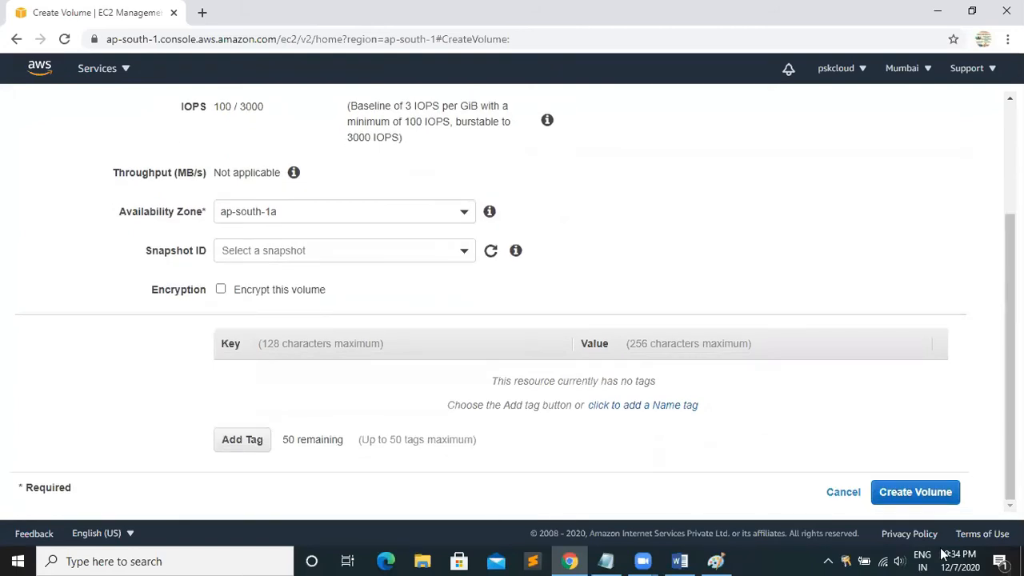
click(914, 491)
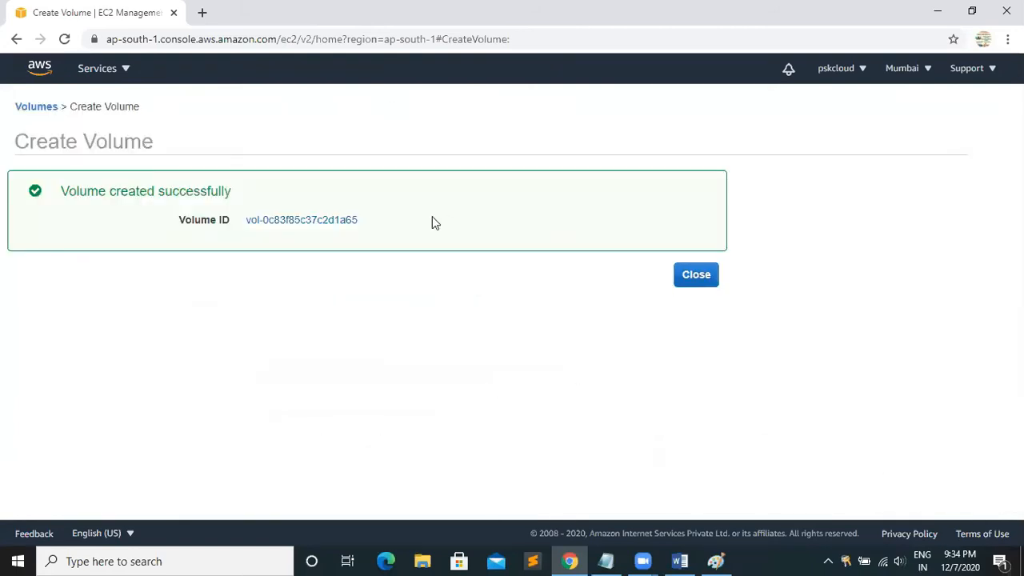
View the newly created volume's entry, refresh it, and remove the volume ID filter to list all volumes.
click(276, 221)
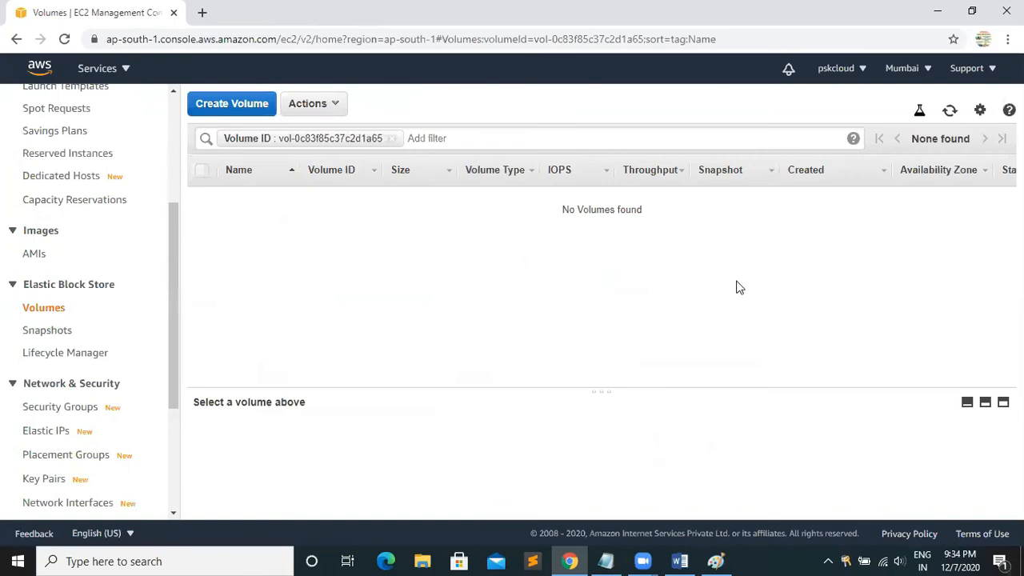
click(949, 112)
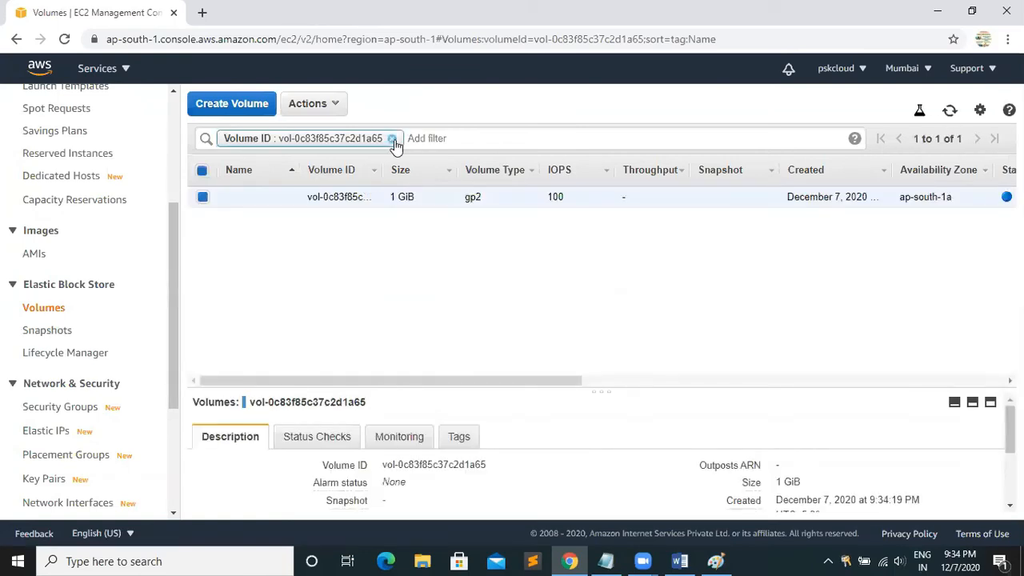
click(391, 138)
click(776, 303)
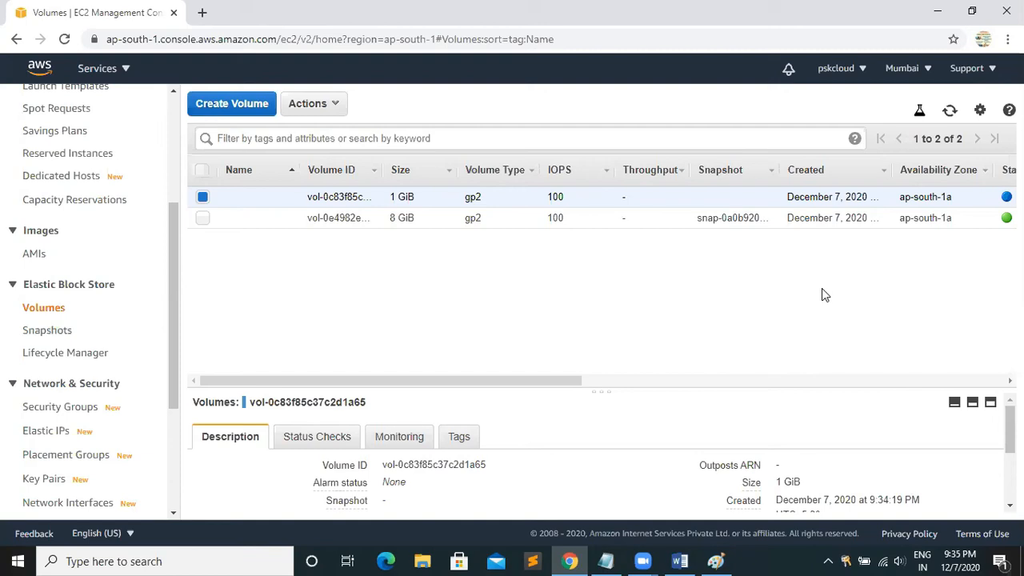
Attach the 1 GiB volume to instance i-08794cad000c41c32 as device /dev/sdf.
click(335, 106)
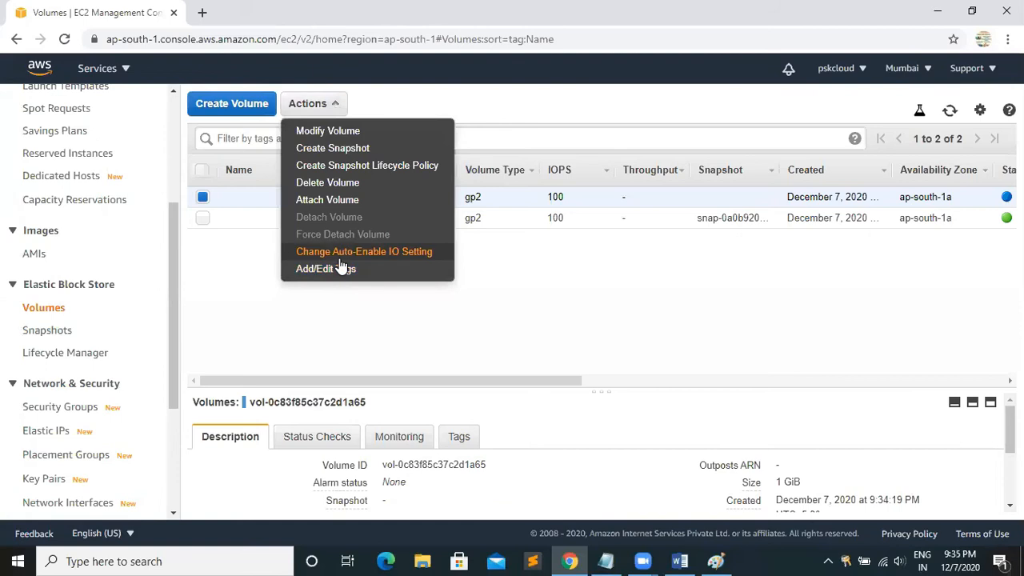
click(338, 201)
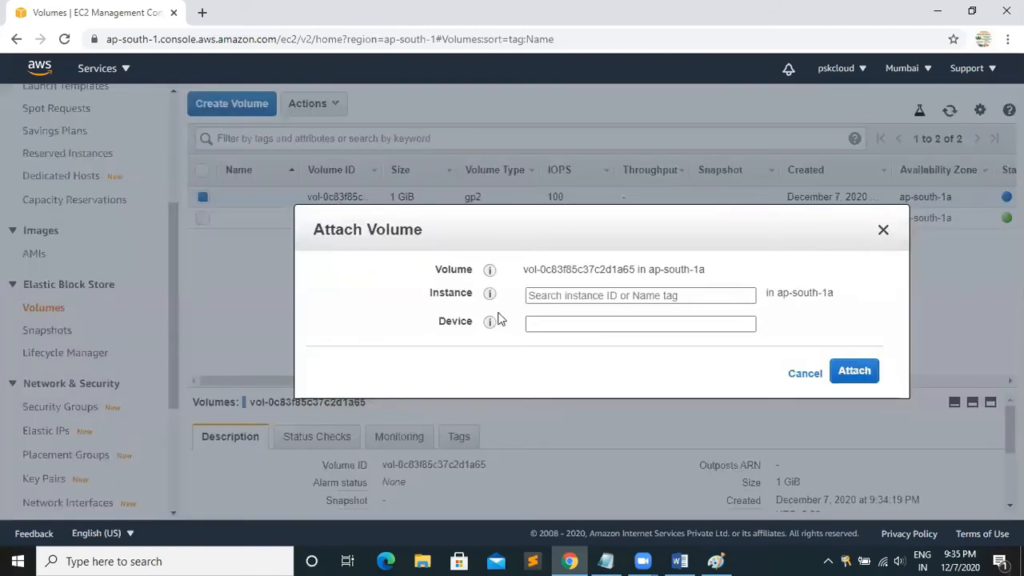
click(700, 296)
click(670, 323)
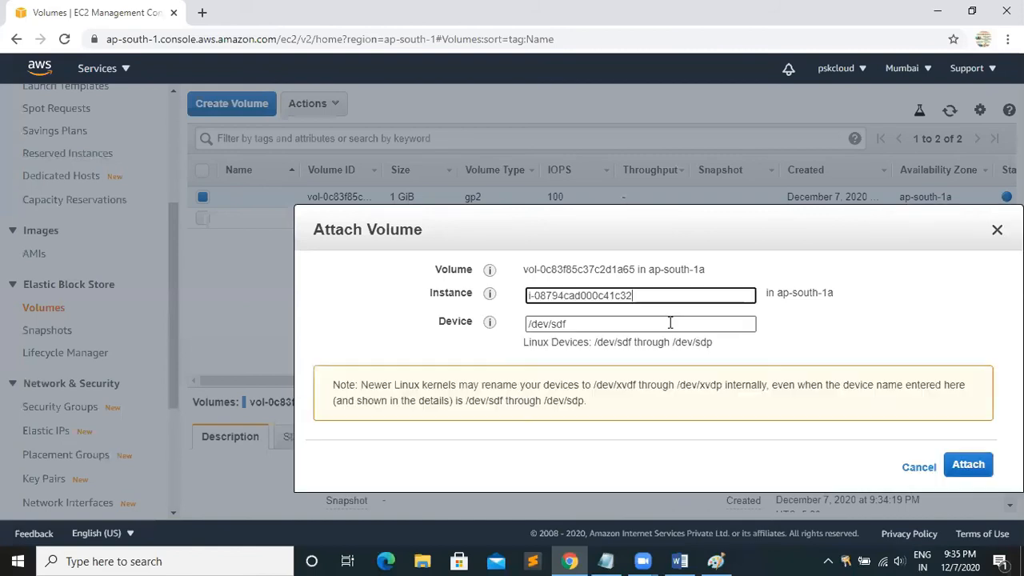
click(967, 467)
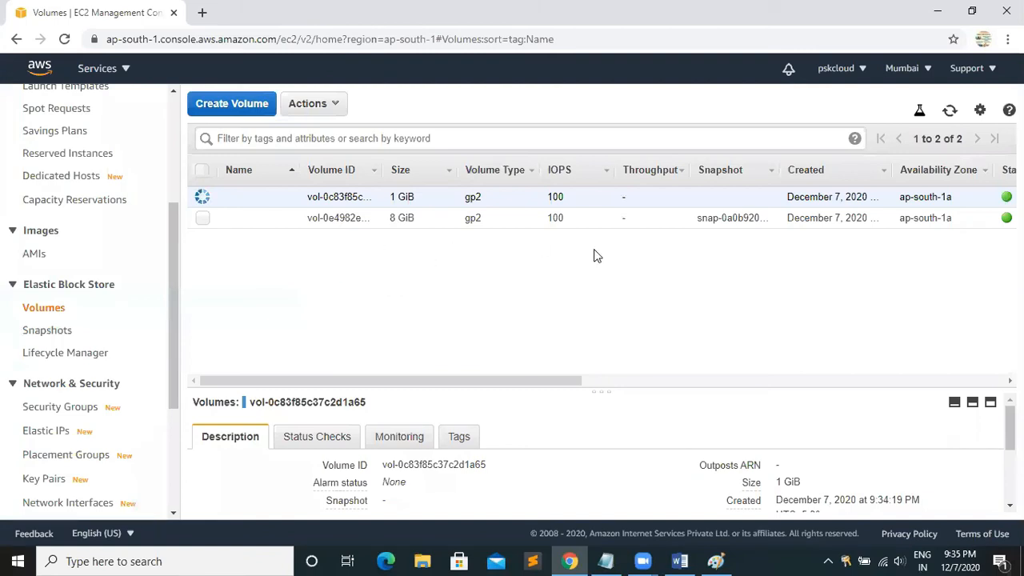
click(336, 105)
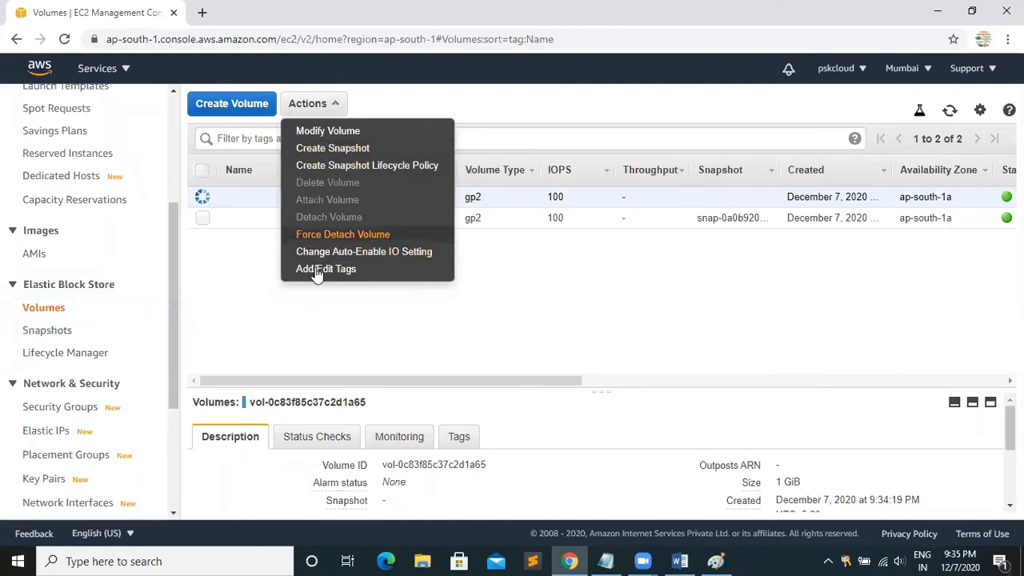
click(546, 288)
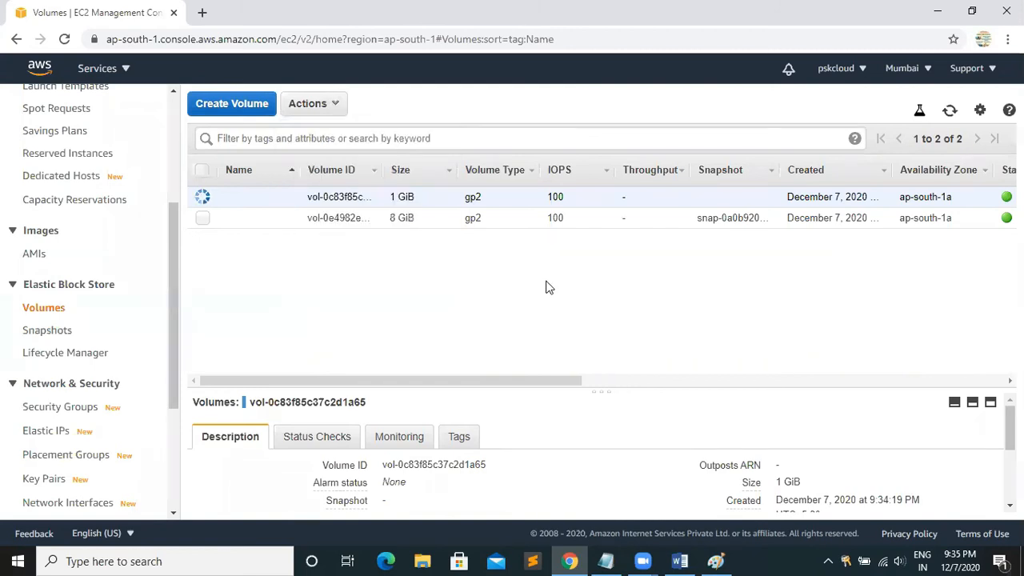
click(335, 104)
click(478, 320)
click(337, 110)
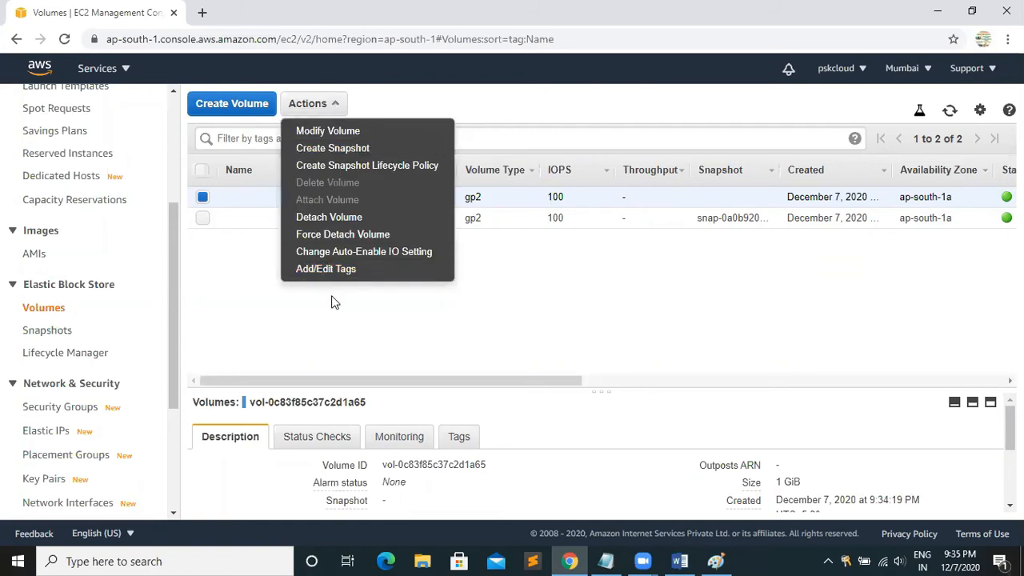
click(270, 322)
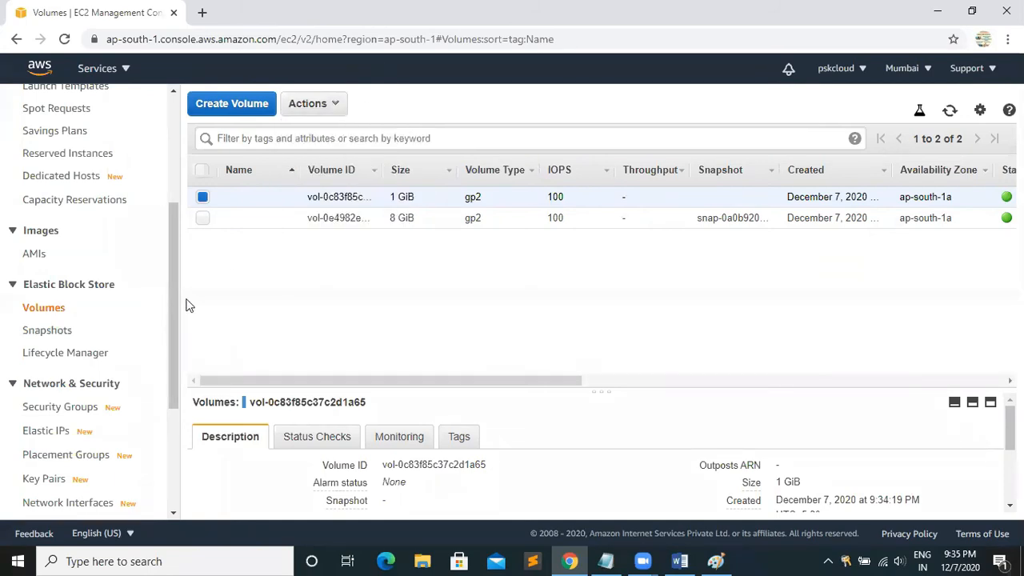
Review the owned snapshots and the owned AMIs, then return to the EBS volumes list.
click(43, 333)
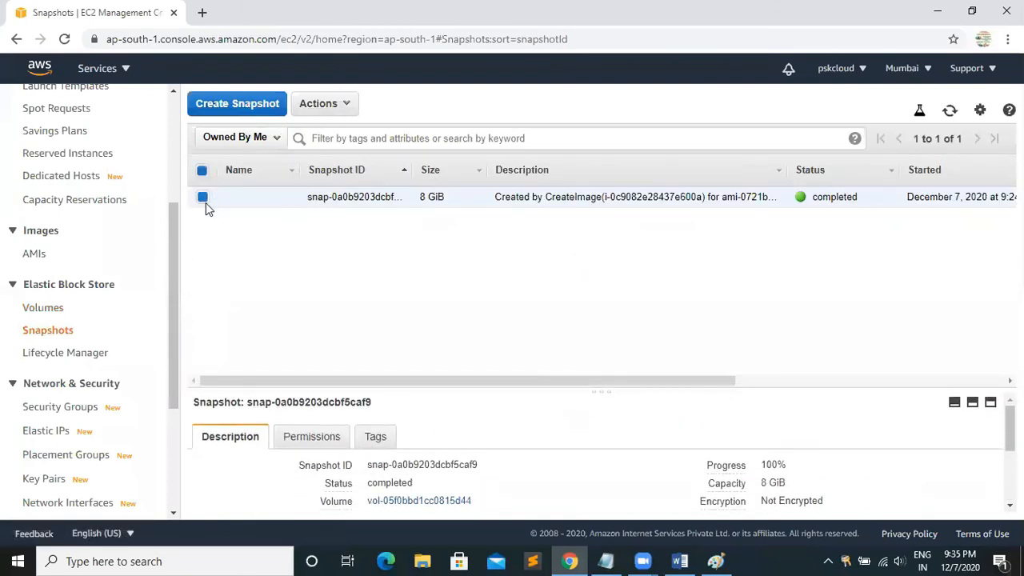
click(55, 312)
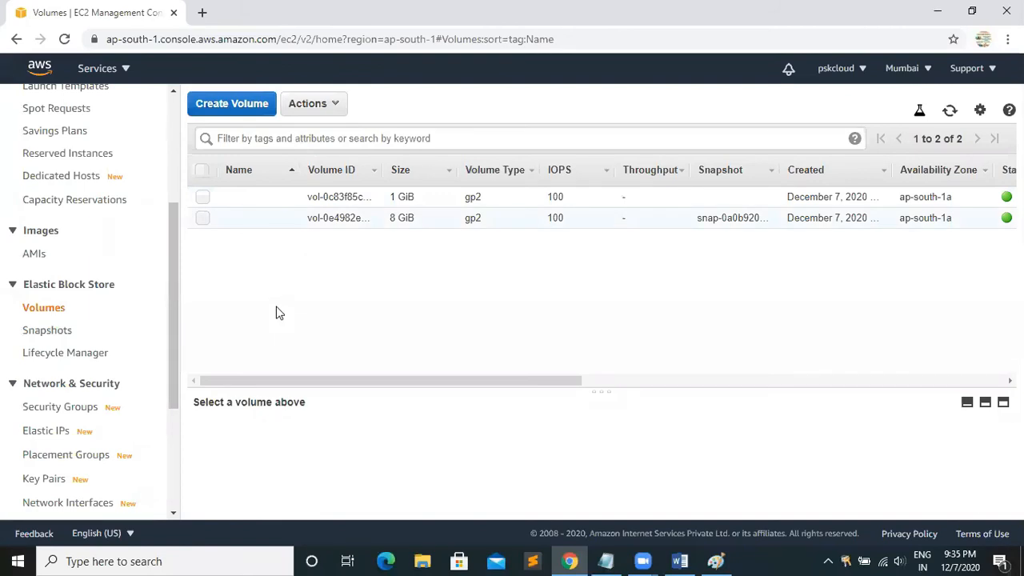
click(51, 309)
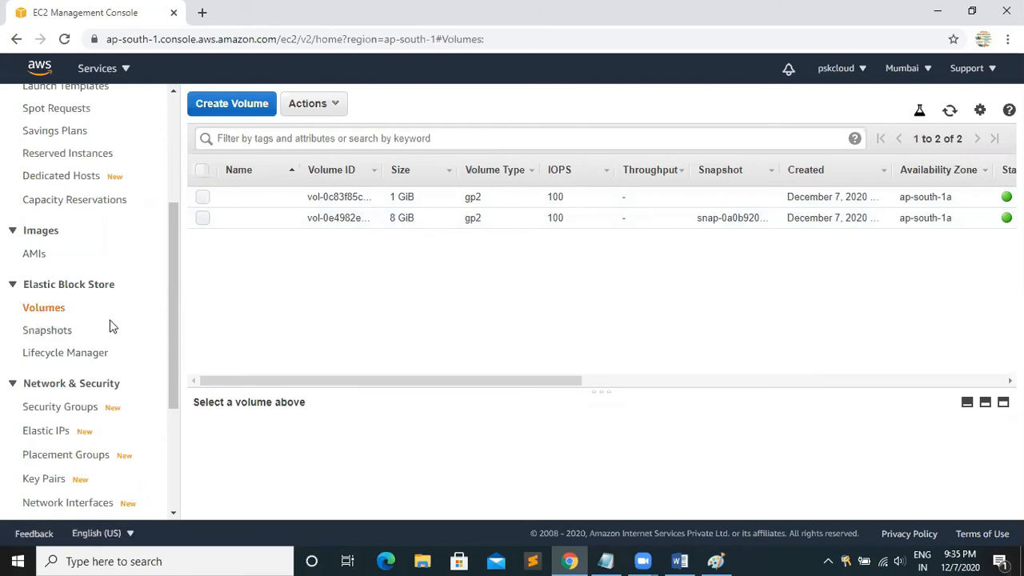
mouse_move(283, 230)
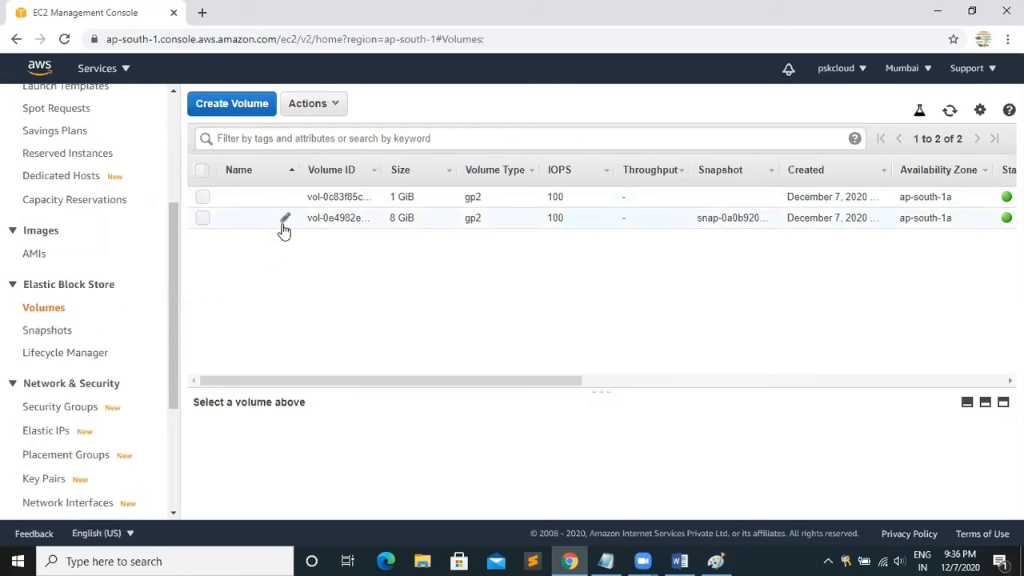
click(29, 256)
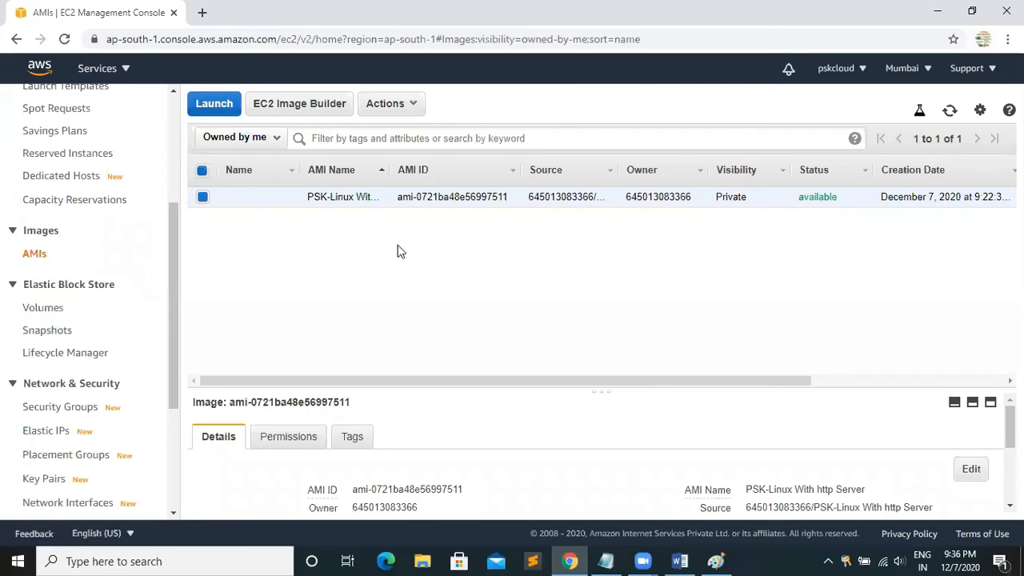
click(40, 309)
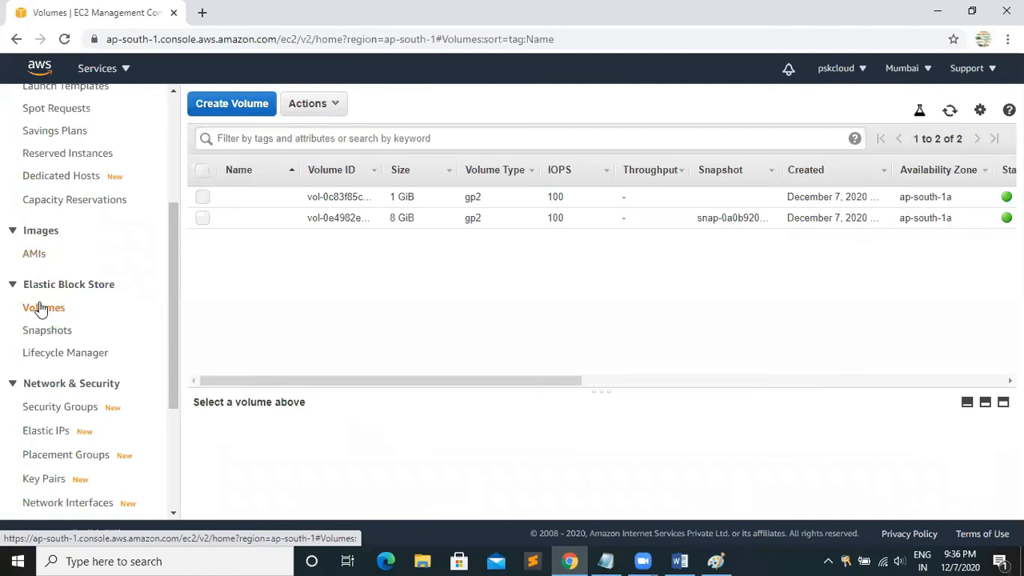
Create a snapshot of the 1 GiB volume vol-0c83f85c37c2d1a65 with the description PSKSNAP.
click(203, 197)
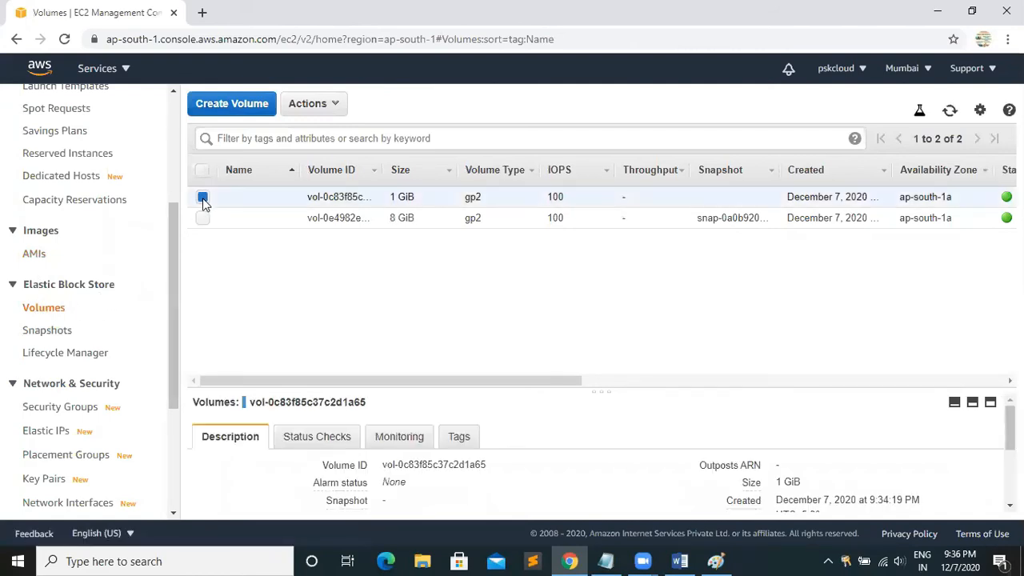
click(334, 107)
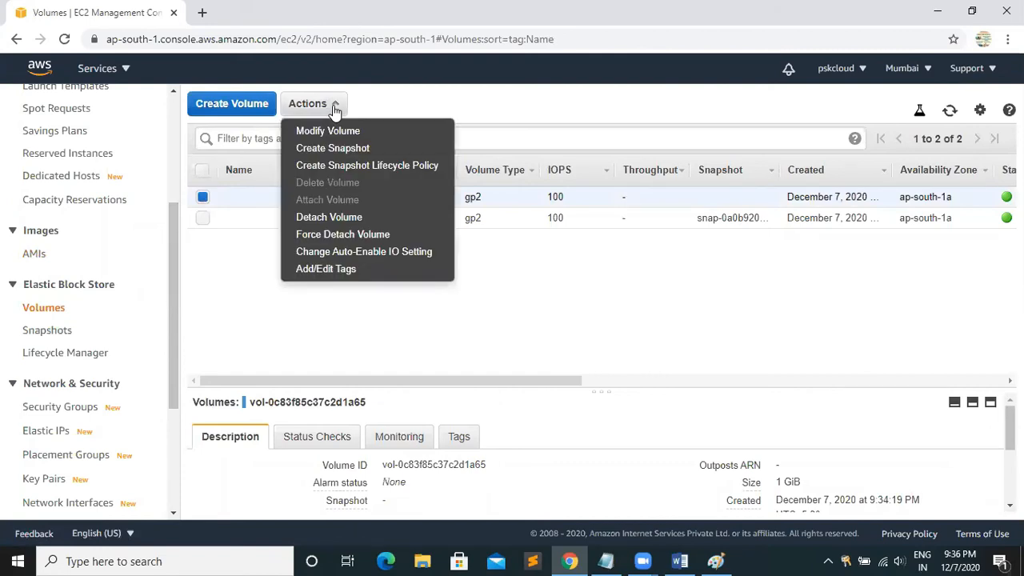
click(362, 150)
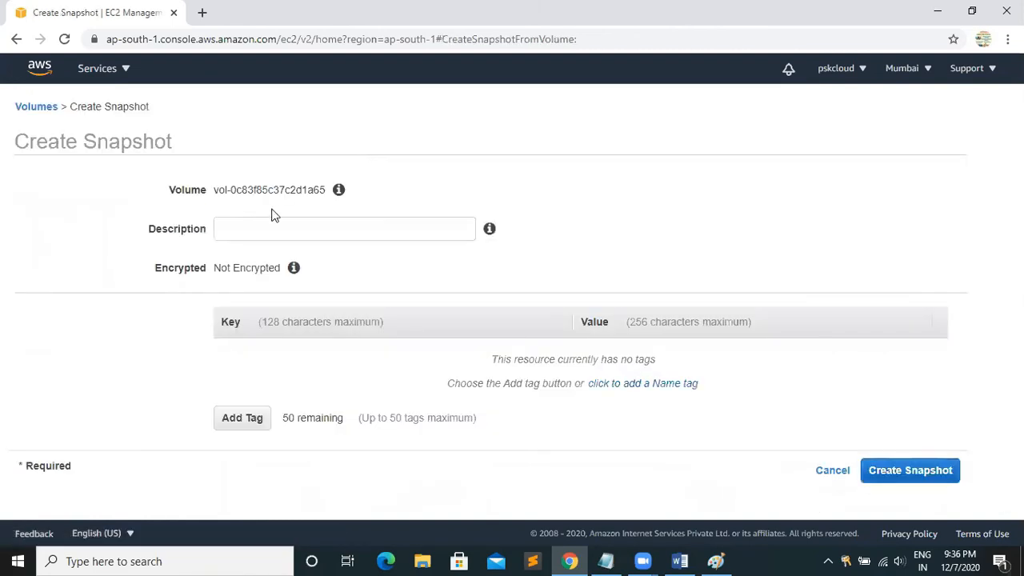
click(241, 237)
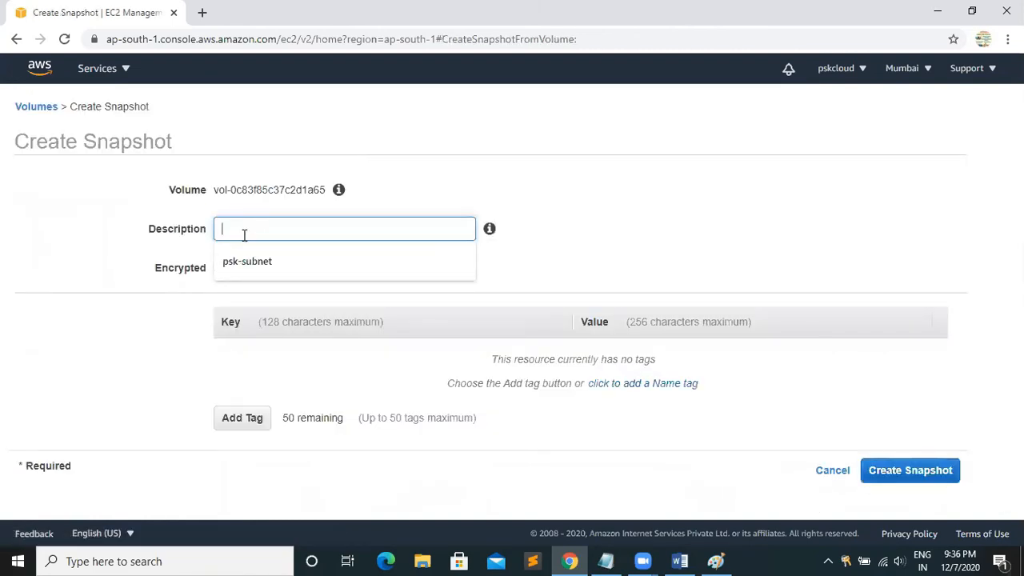
text(PSKSNAP)
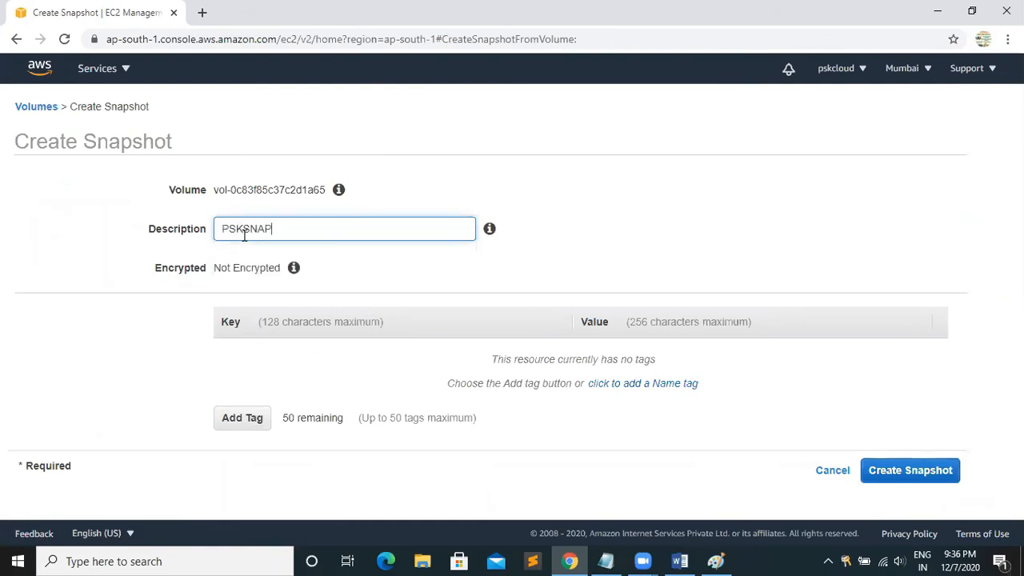
click(720, 200)
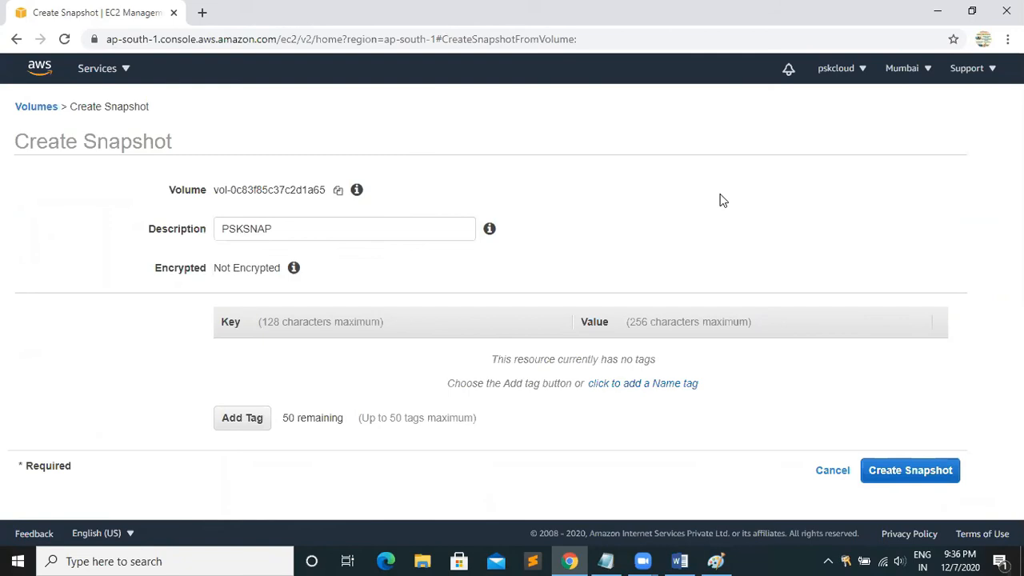
click(910, 472)
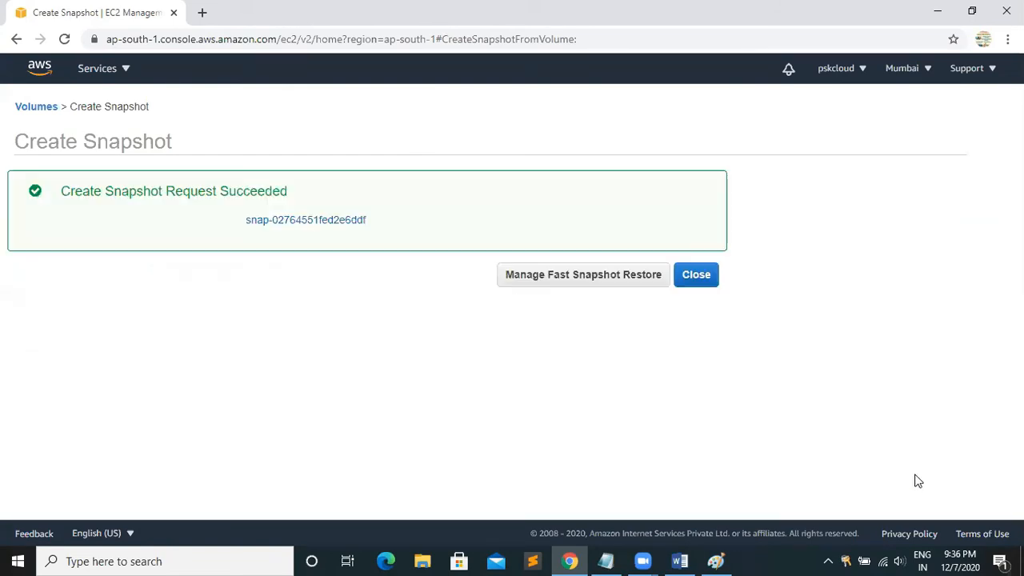
Copy the new PSKSNAP snapshot to the Asia Pacific (Singapore) region without encryption, keeping the default description.
click(323, 222)
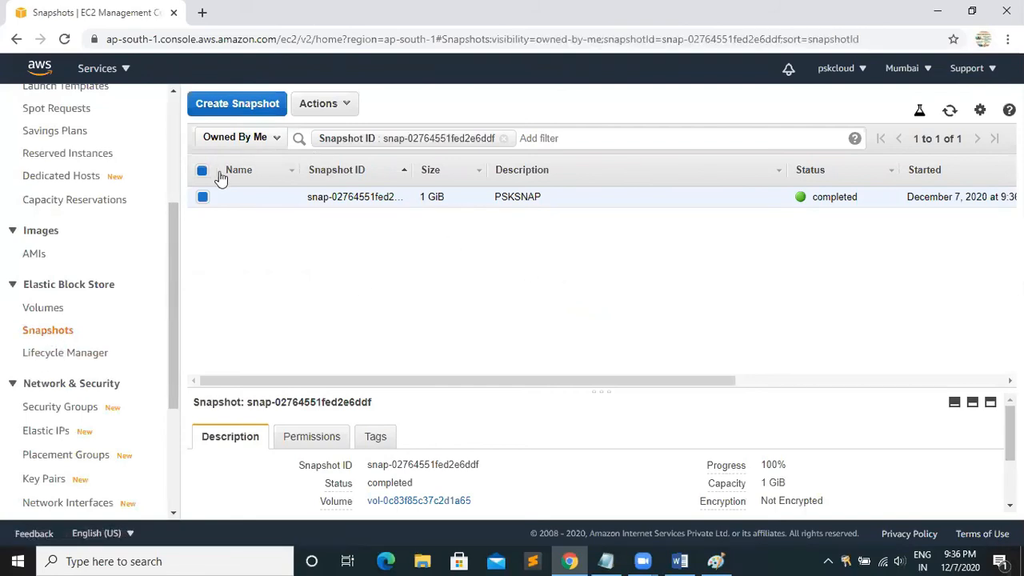
click(351, 103)
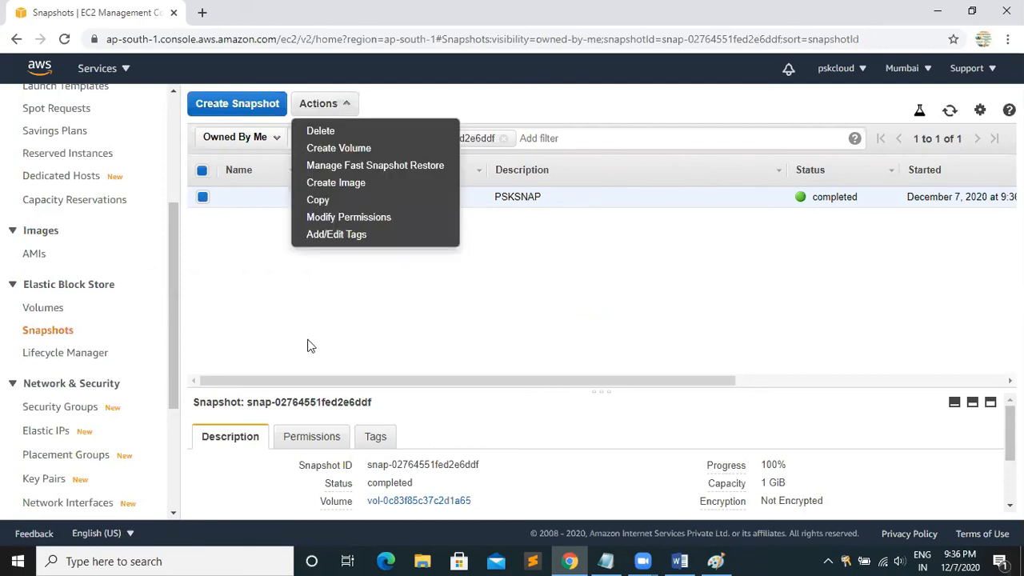
click(327, 205)
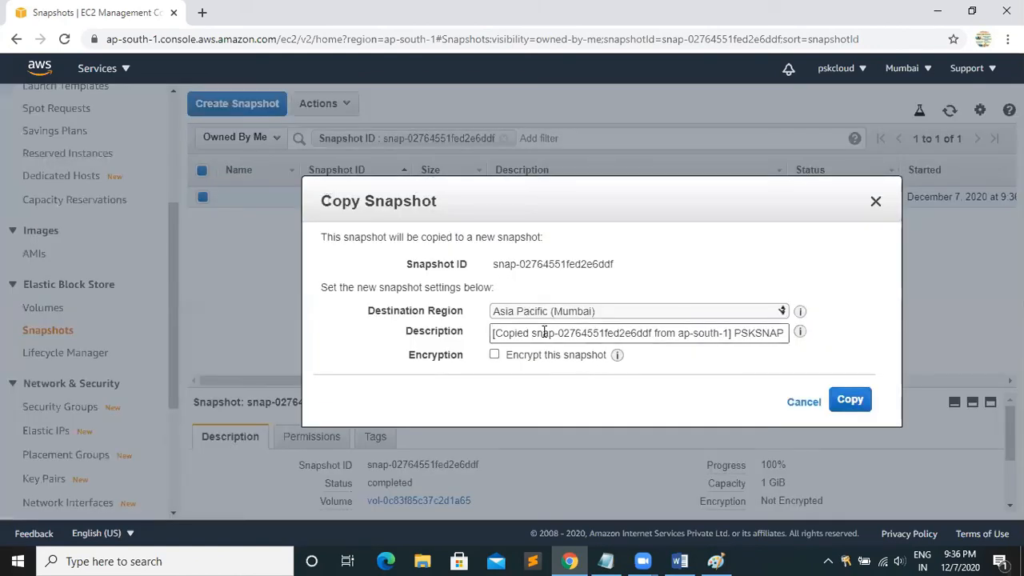
click(638, 314)
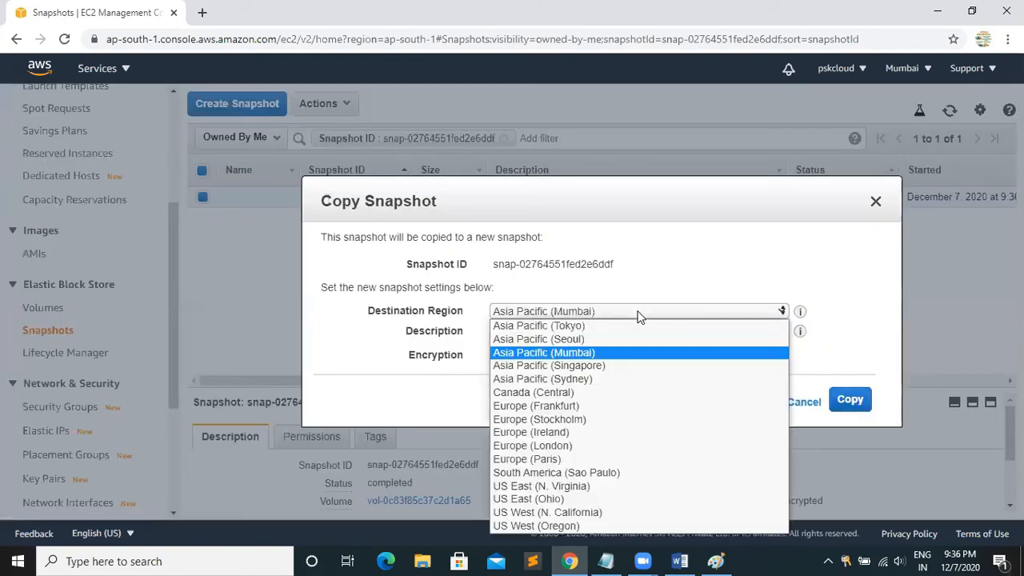
click(581, 366)
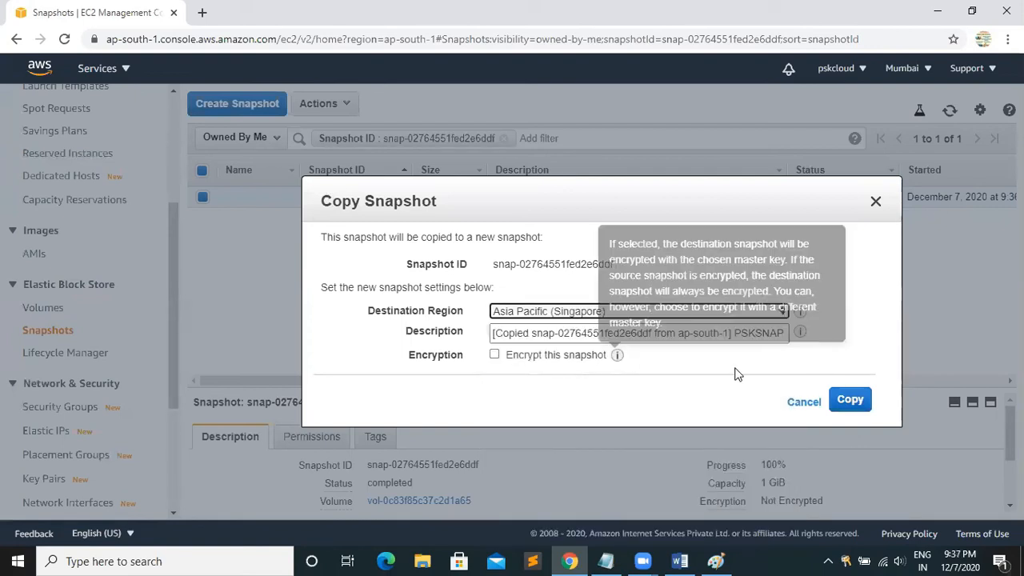
click(850, 401)
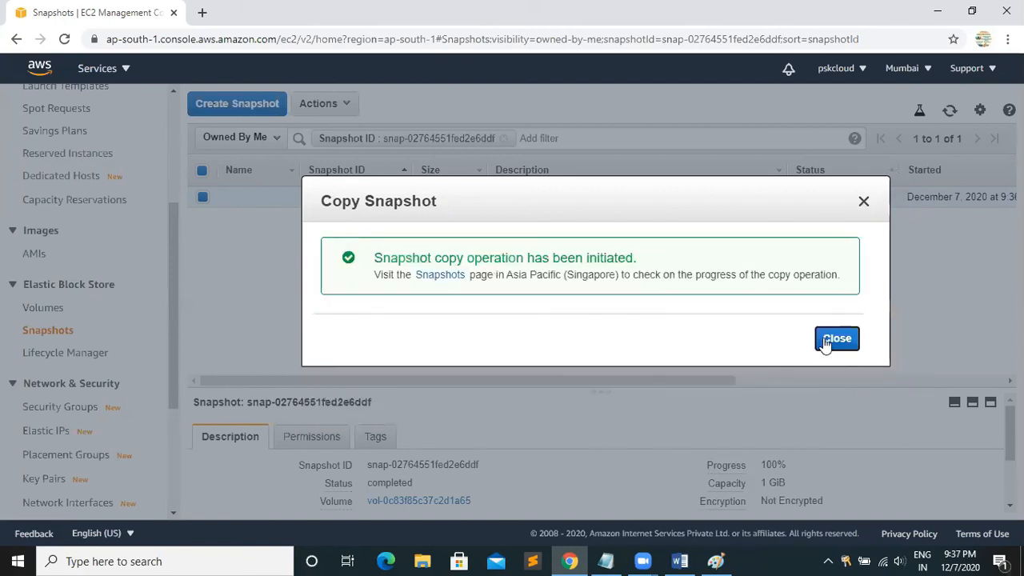
click(824, 339)
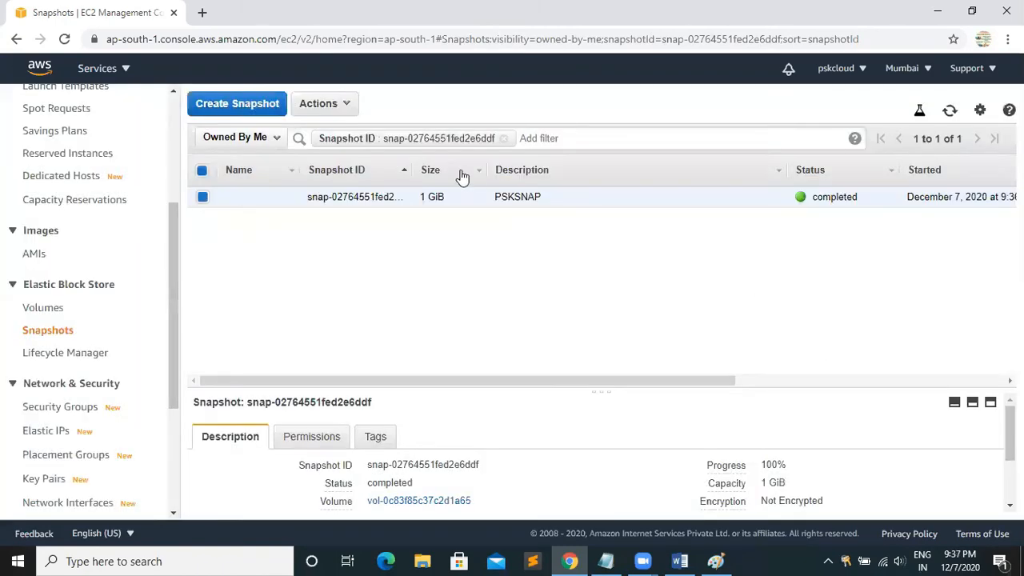
Switch to the Asia Pacific (Singapore) region, check its owned AMIs, and display its EBS snapshots list.
click(926, 70)
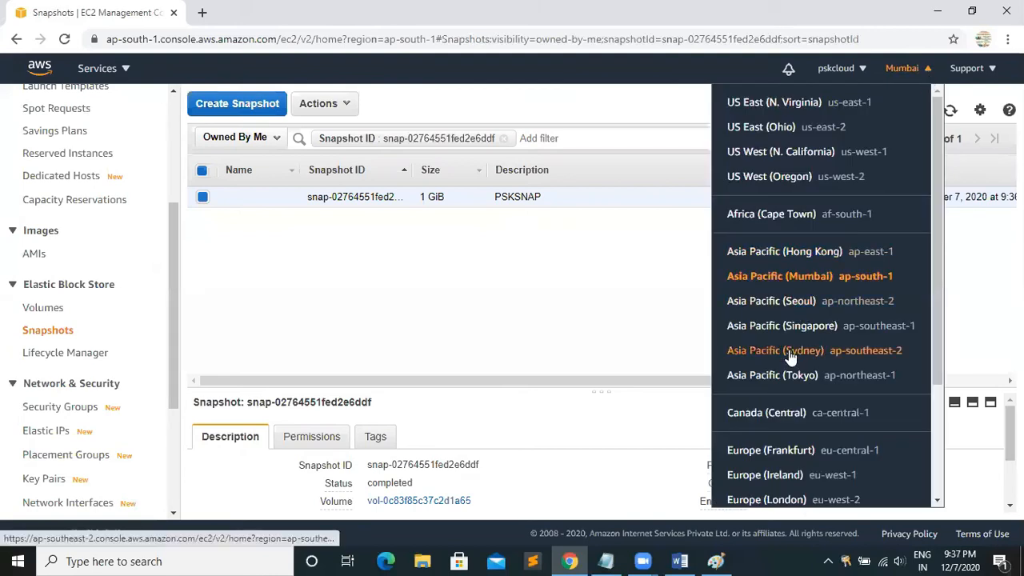
click(781, 326)
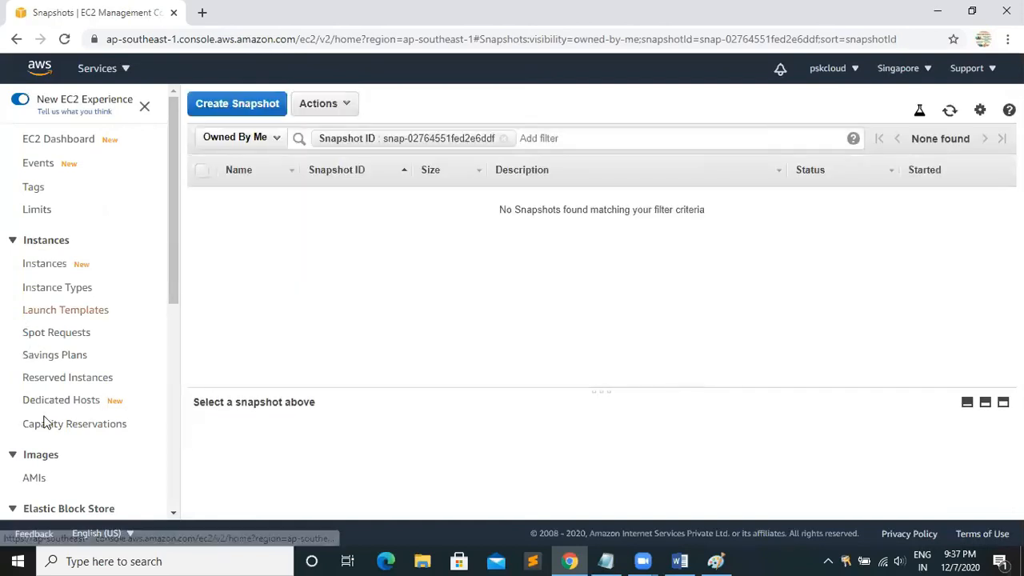
click(32, 477)
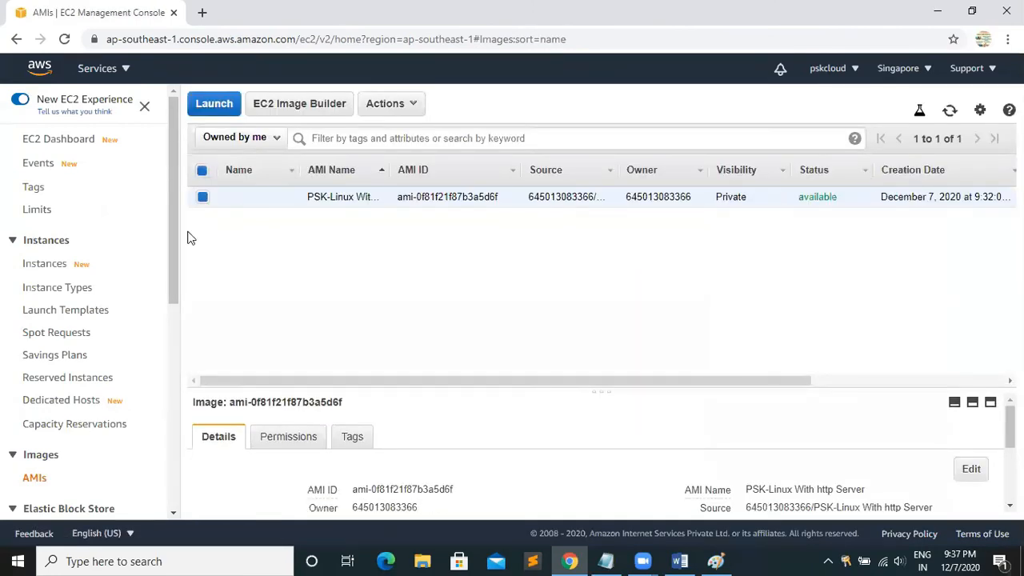
scroll(164, 299, down, 1)
scroll(163, 320, down, 2)
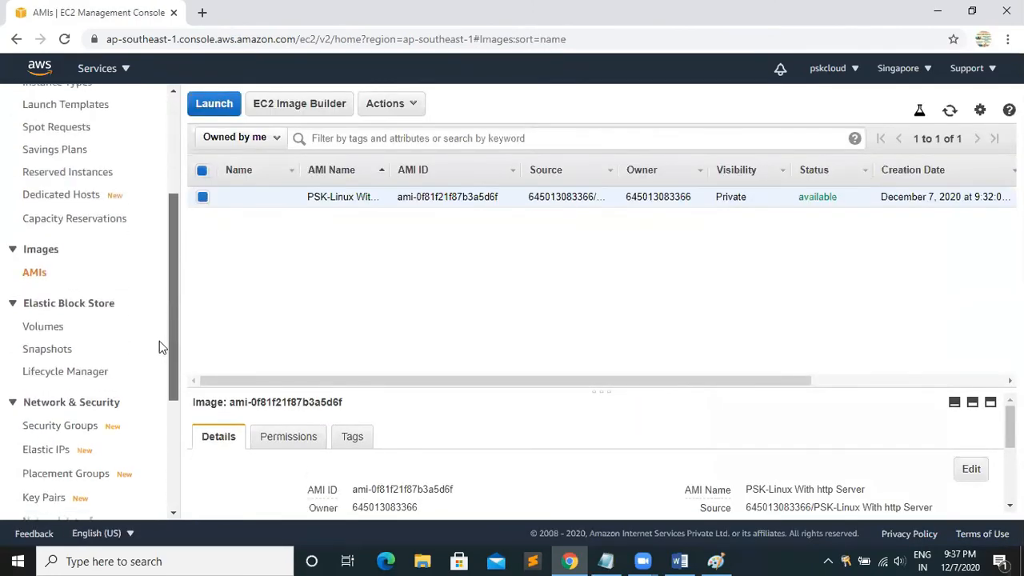
click(43, 294)
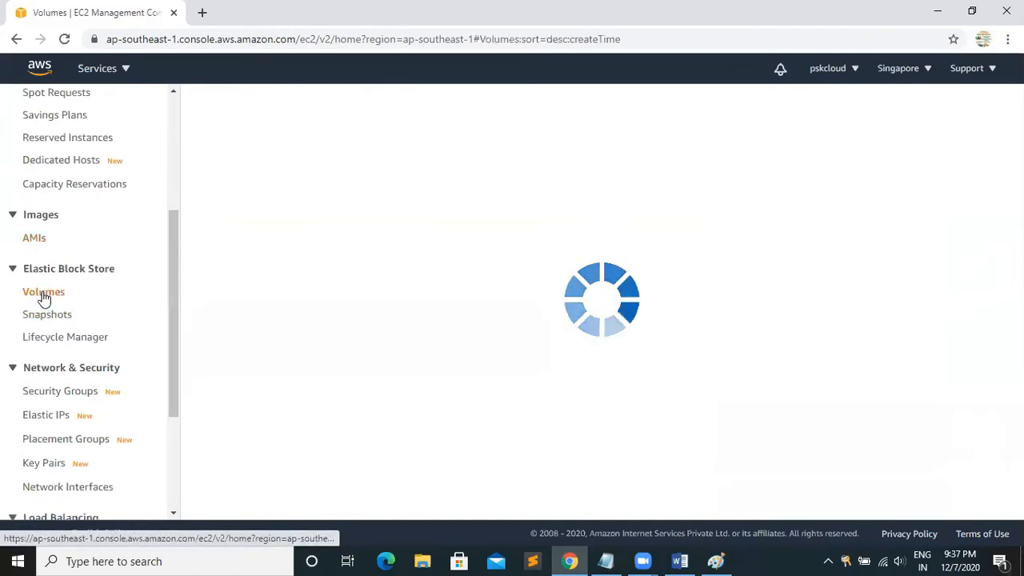
click(46, 314)
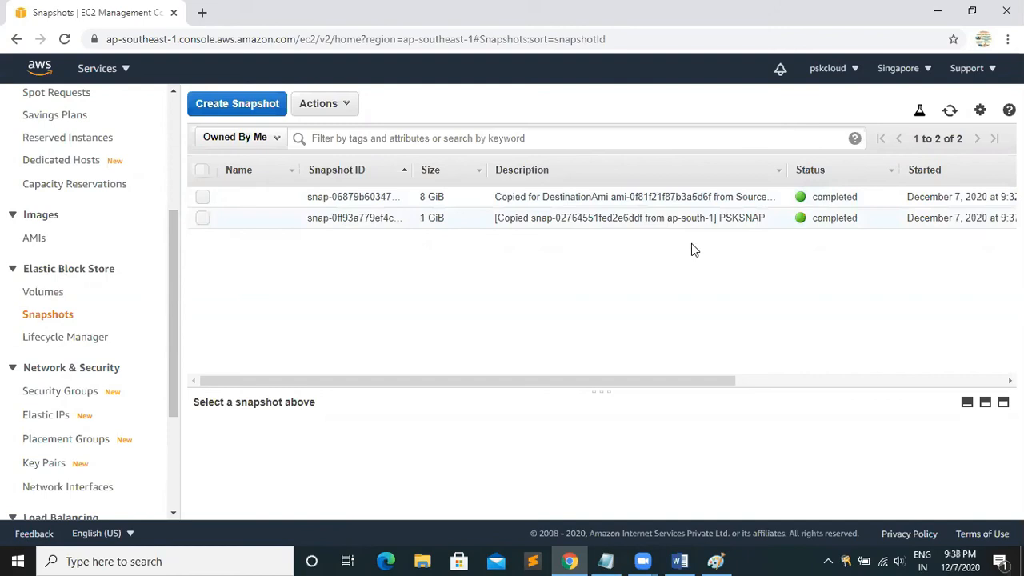
Create a 1 GiB General Purpose SSD (gp2) volume in ap-southeast-1a from the copied PSKSNAP snapshot and show the volumes list.
click(203, 218)
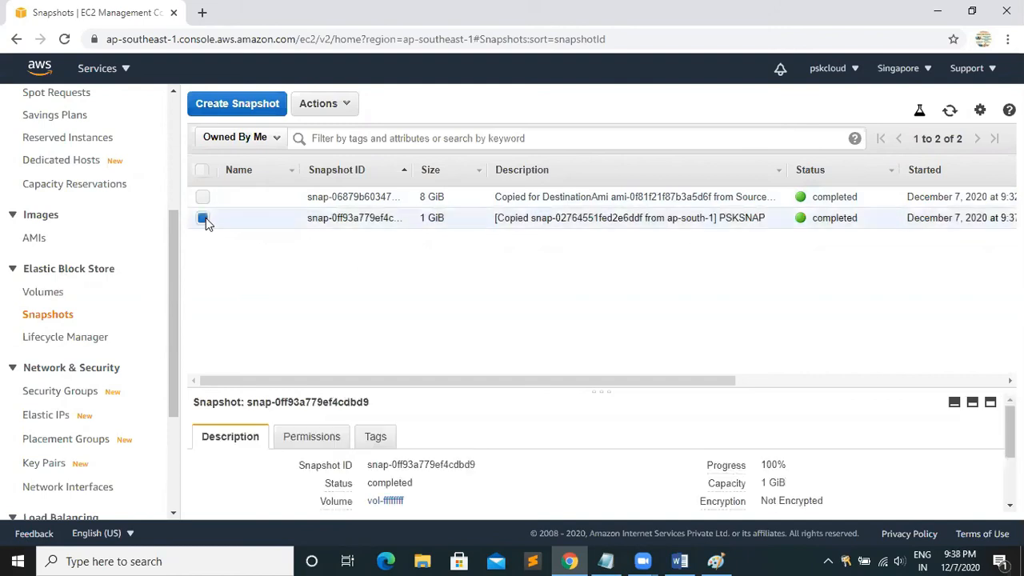
click(350, 106)
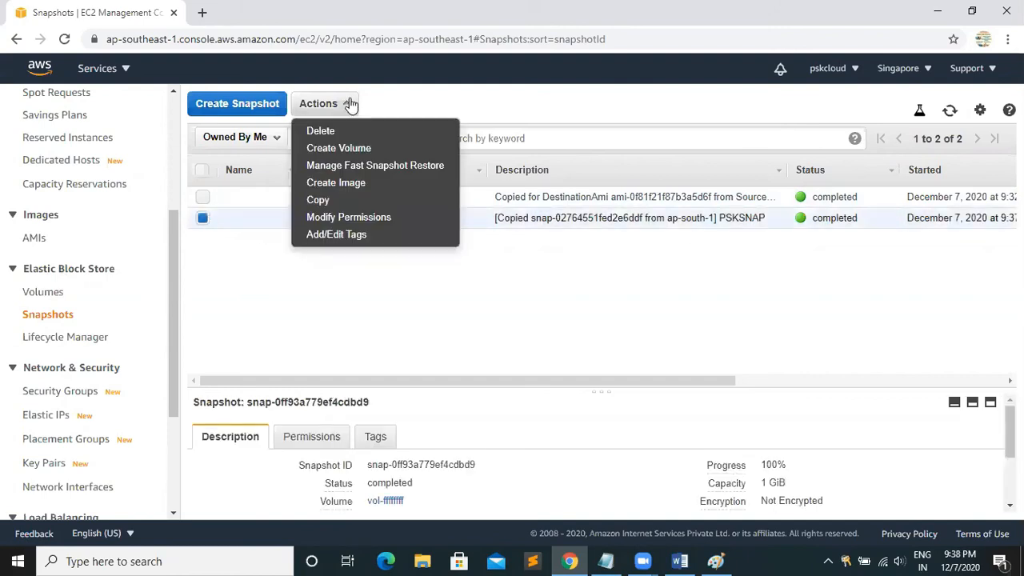
click(336, 149)
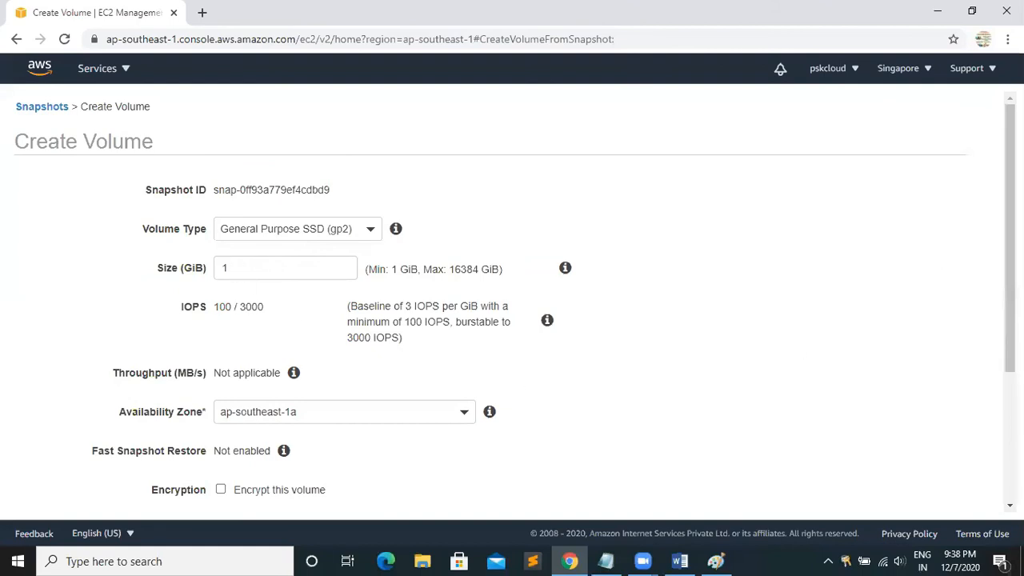
scroll(983, 354, down, 3)
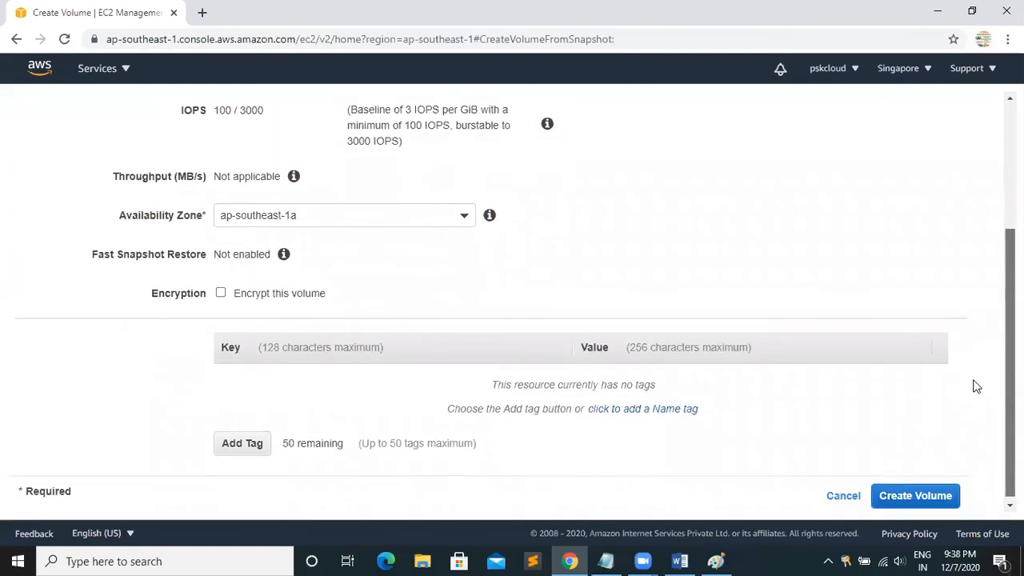
click(909, 495)
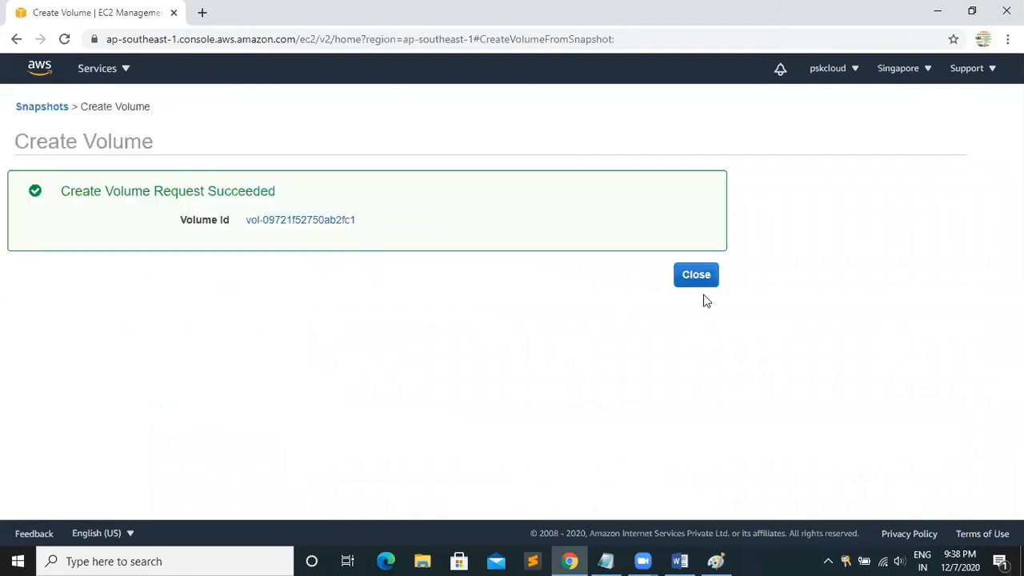
click(690, 280)
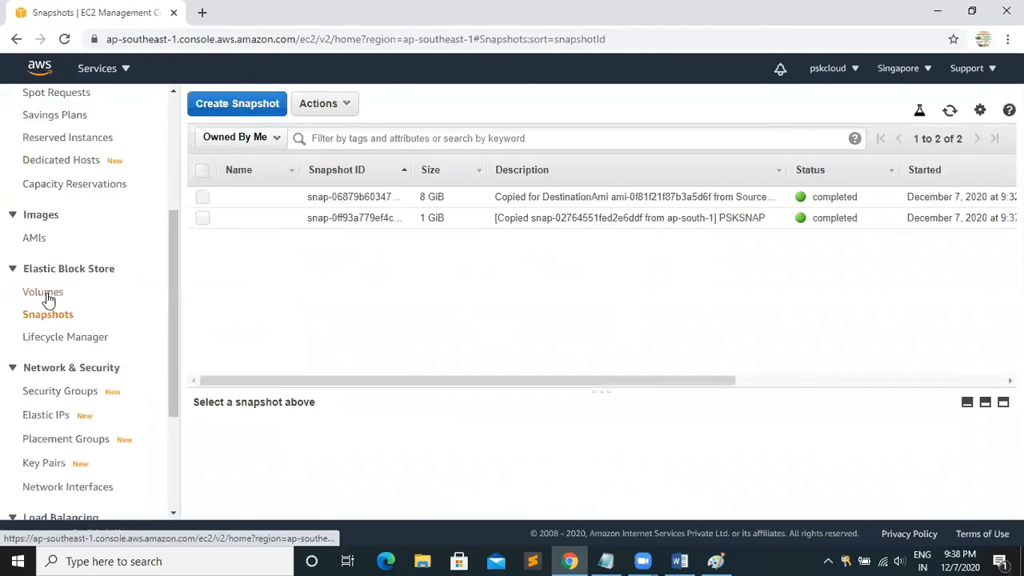
click(44, 292)
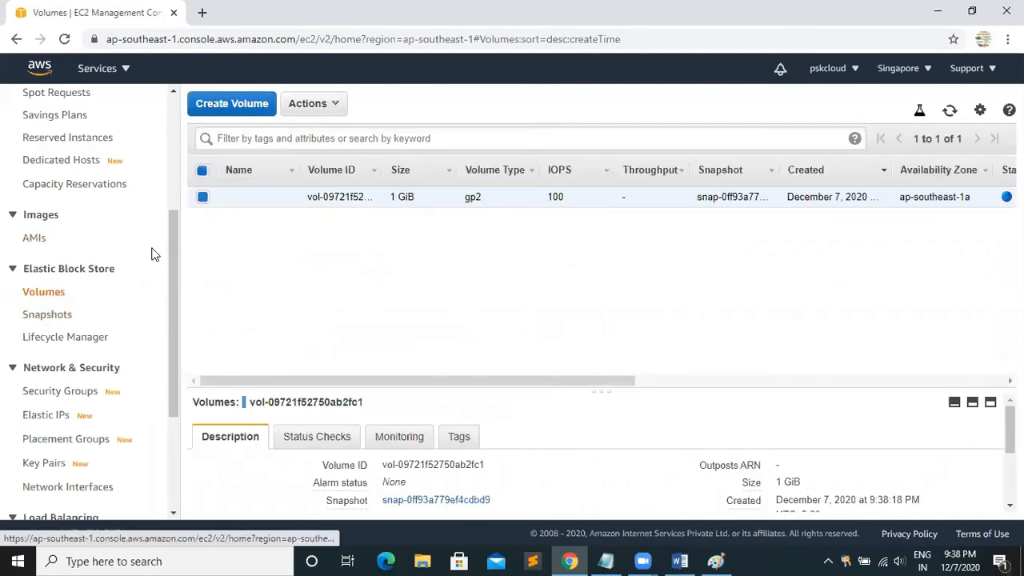
Start launching a new Singapore instance from the owned AMI PSK-Linux With http Server.
drag(175, 225, 176, 112)
click(74, 144)
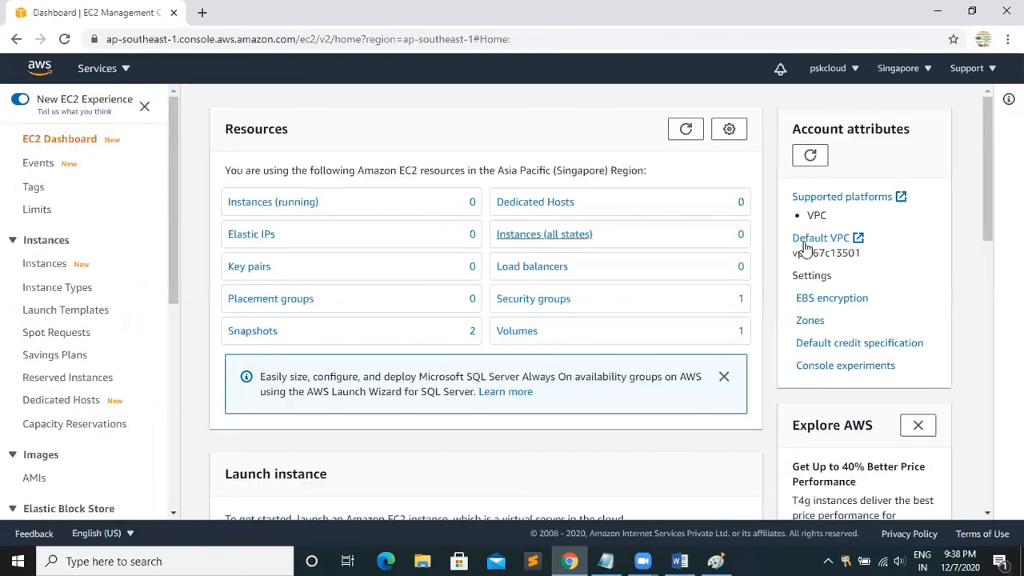
click(260, 204)
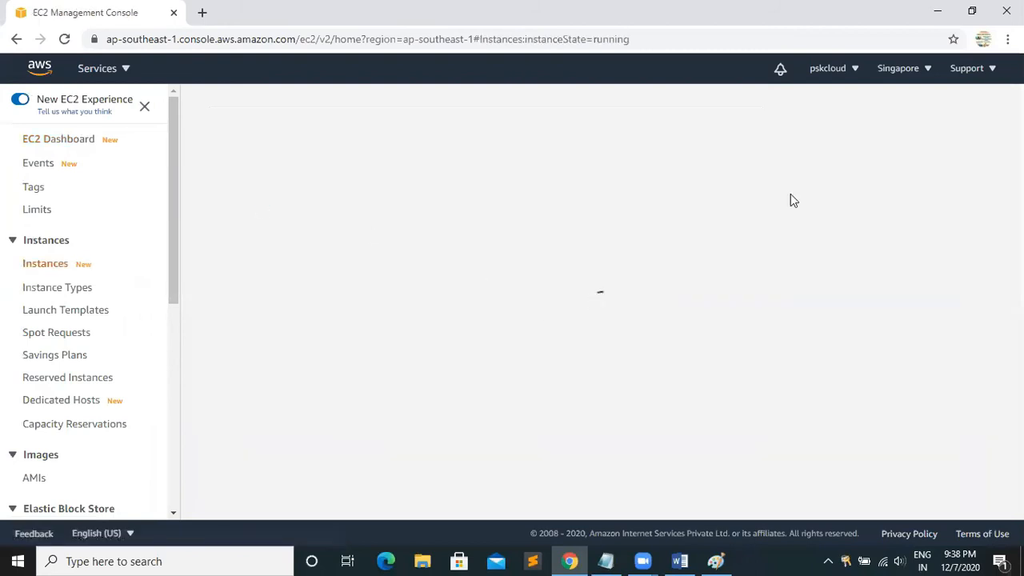
click(917, 107)
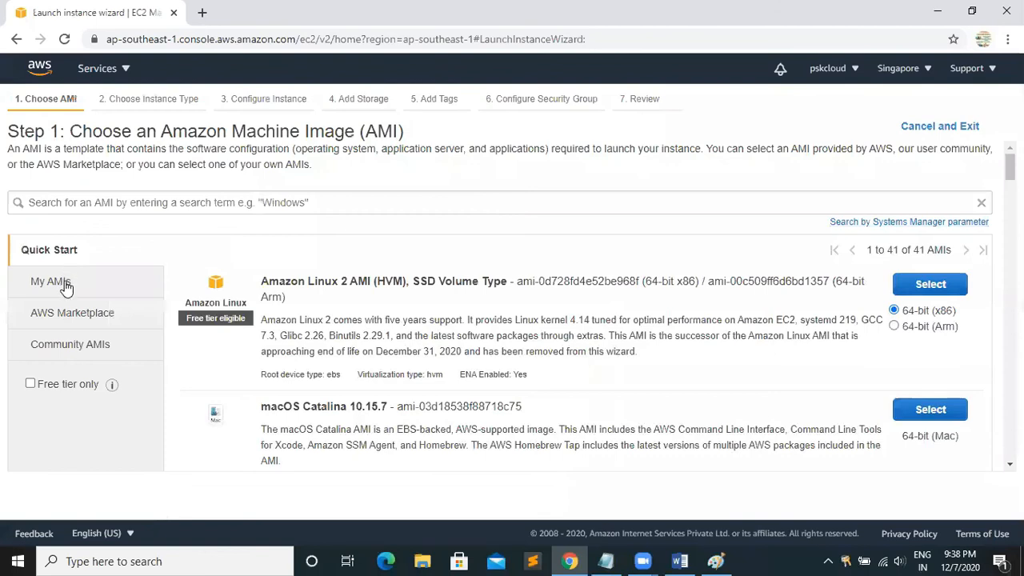
click(67, 287)
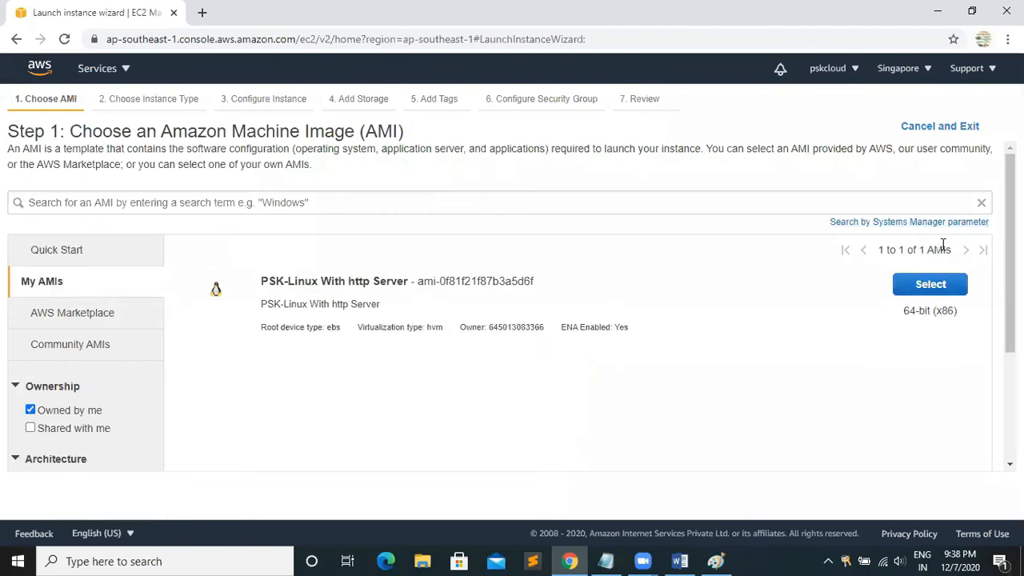
click(922, 283)
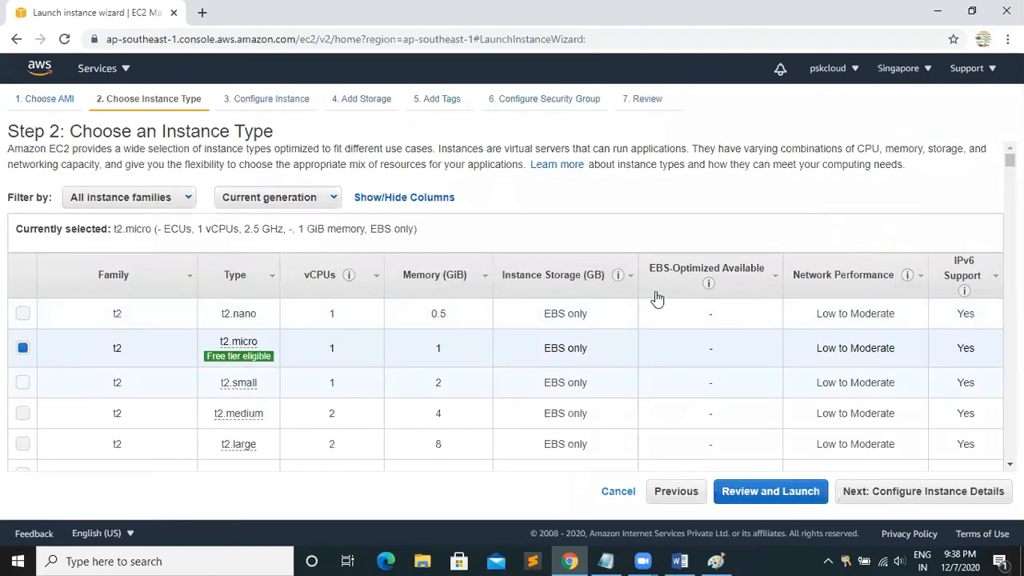
Keep the t2.micro instance type and set the instance's subnet to the default one in ap-southeast-1a.
click(933, 505)
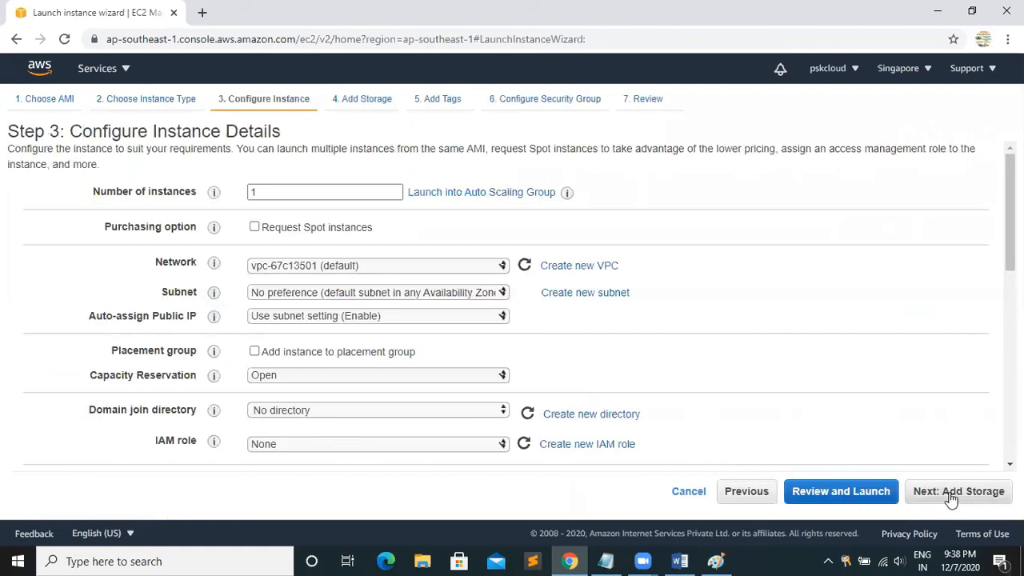
click(489, 294)
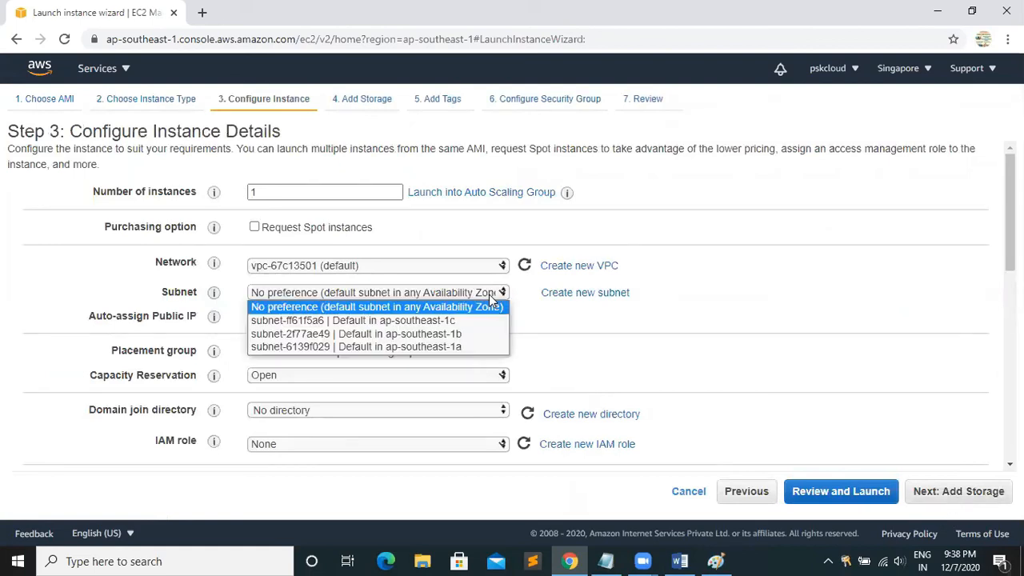
click(454, 345)
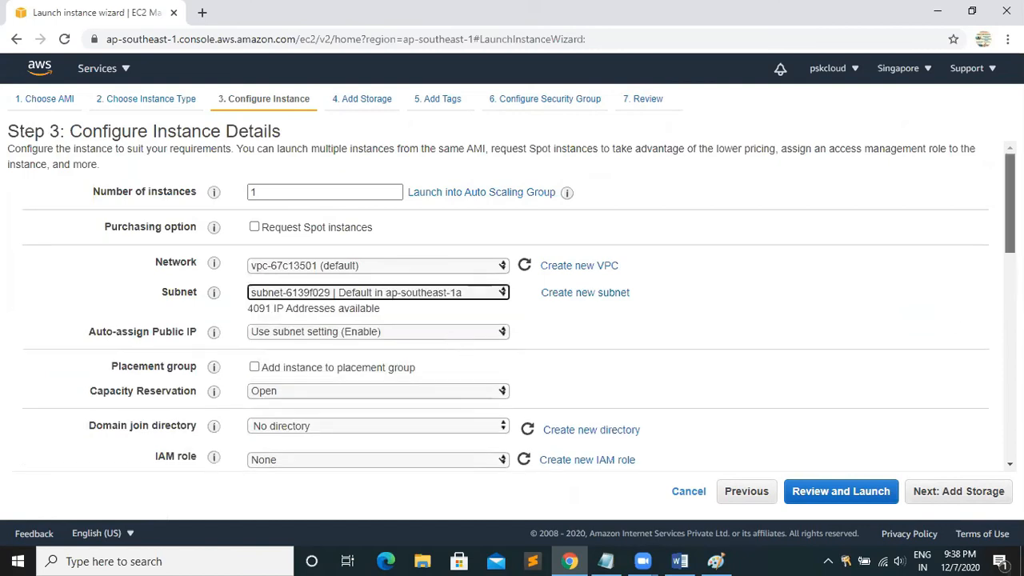
Keep the default 8 GiB root volume, add no tags, assign the new launch-wizard-1 security group, and proceed to the launch review.
scroll(989, 478, down, 8)
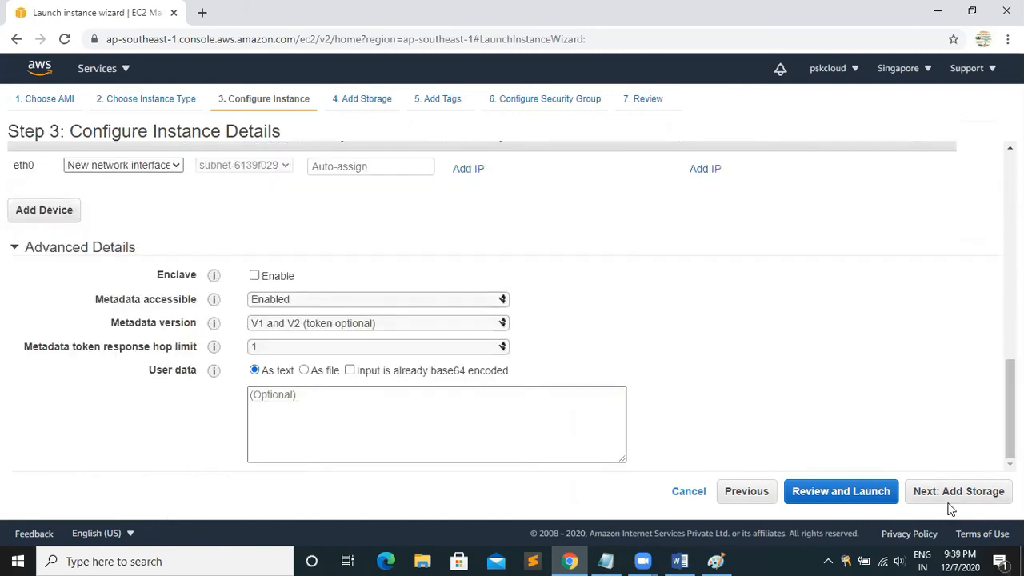
click(949, 493)
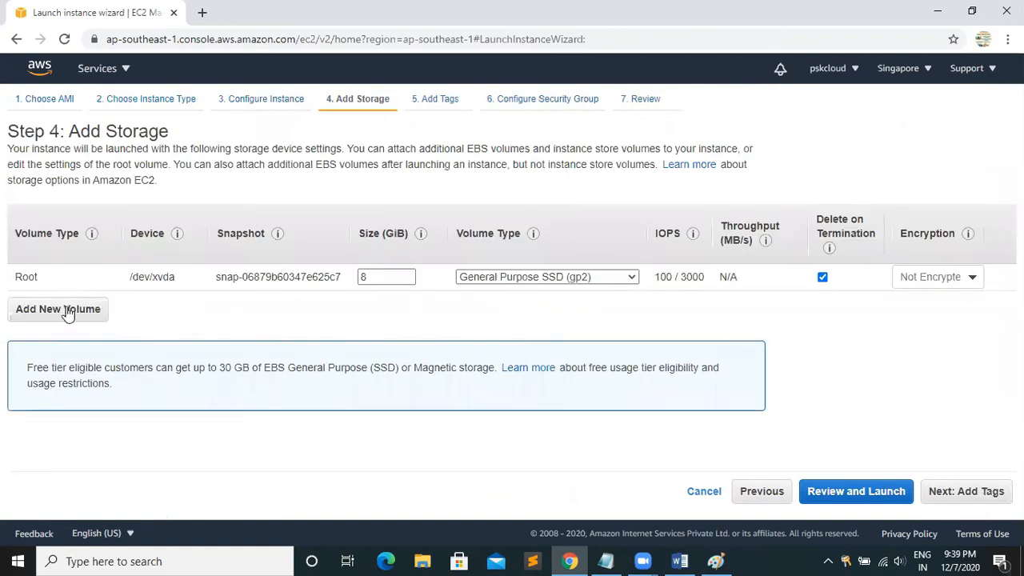
click(962, 501)
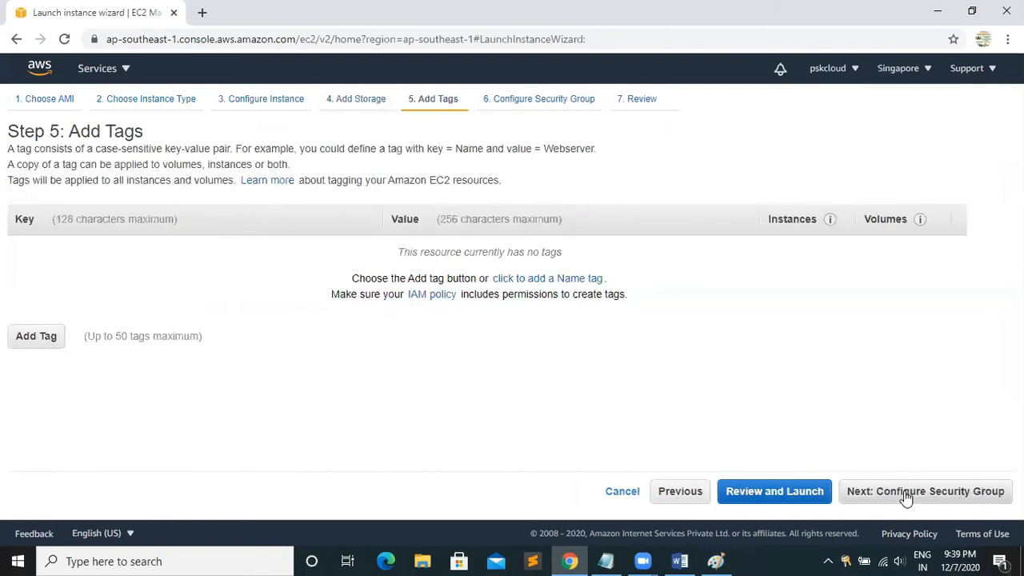
click(906, 498)
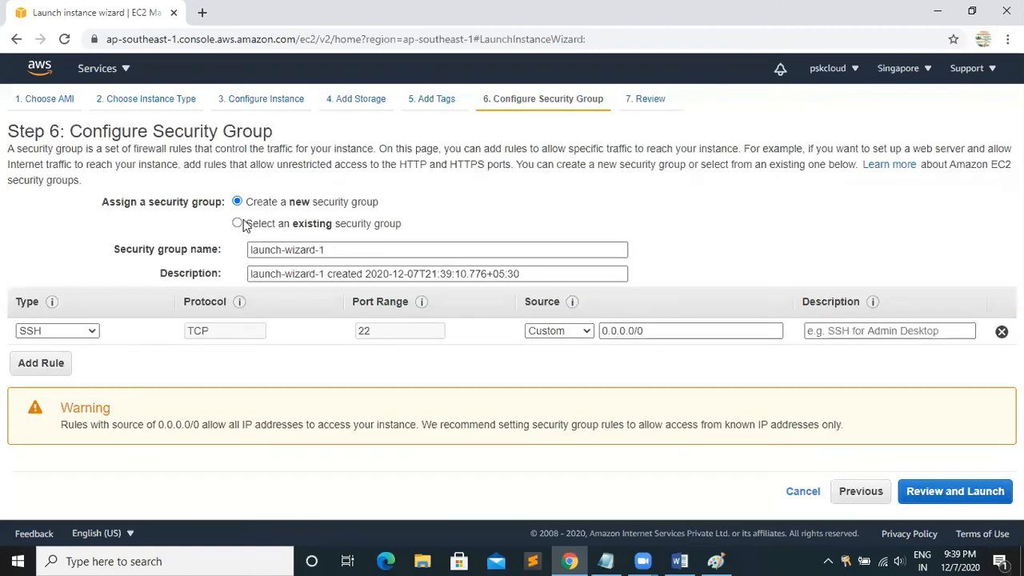
click(237, 224)
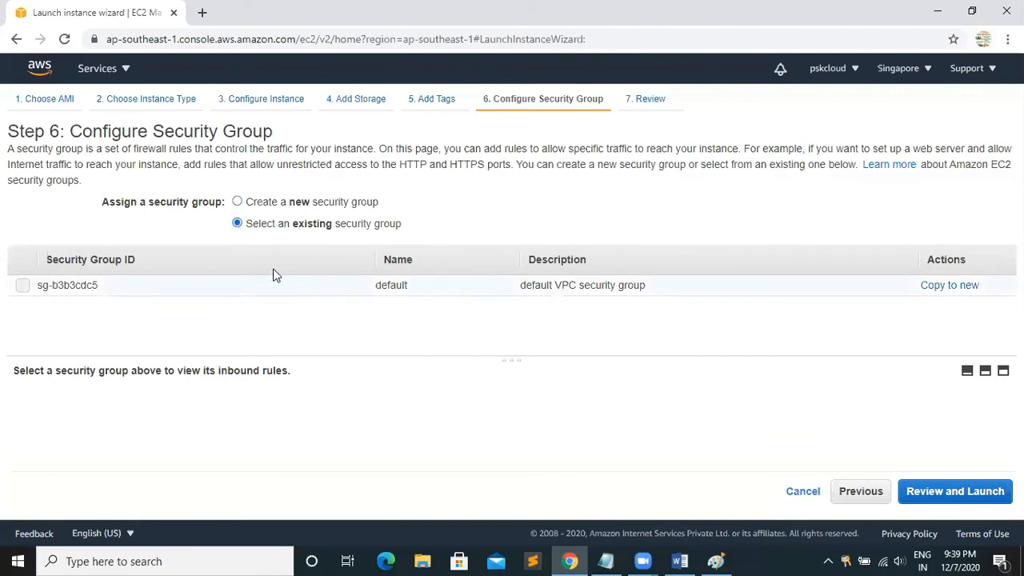
click(237, 203)
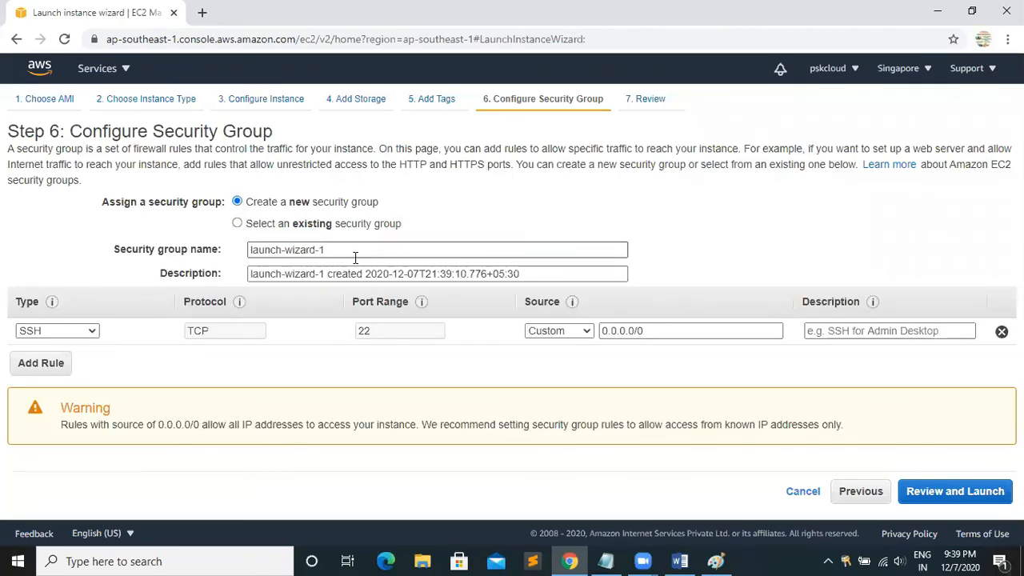
click(944, 493)
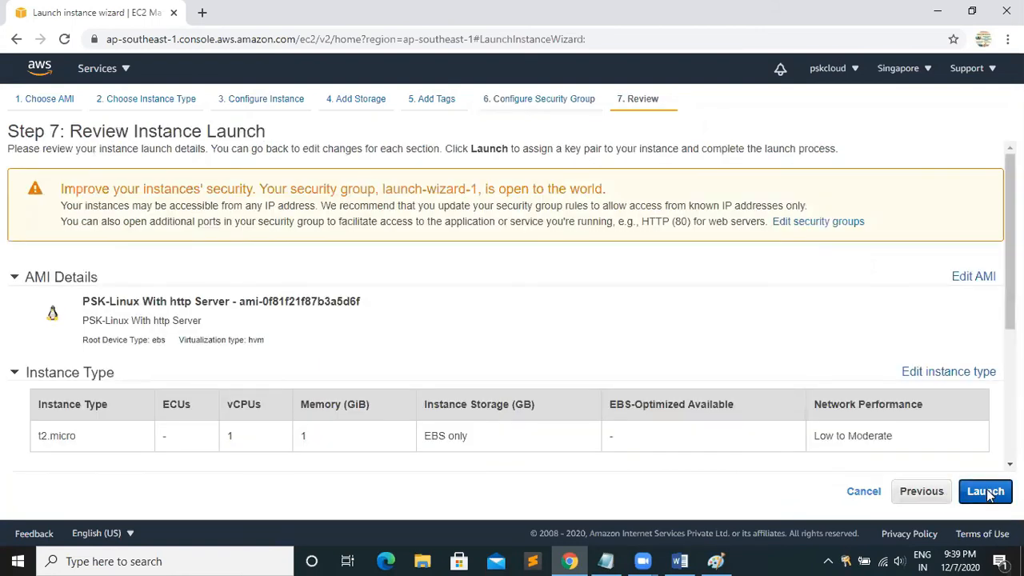
Create and download a new key pair named demo-singa, and launch the Singapore instance with it.
click(987, 492)
click(507, 355)
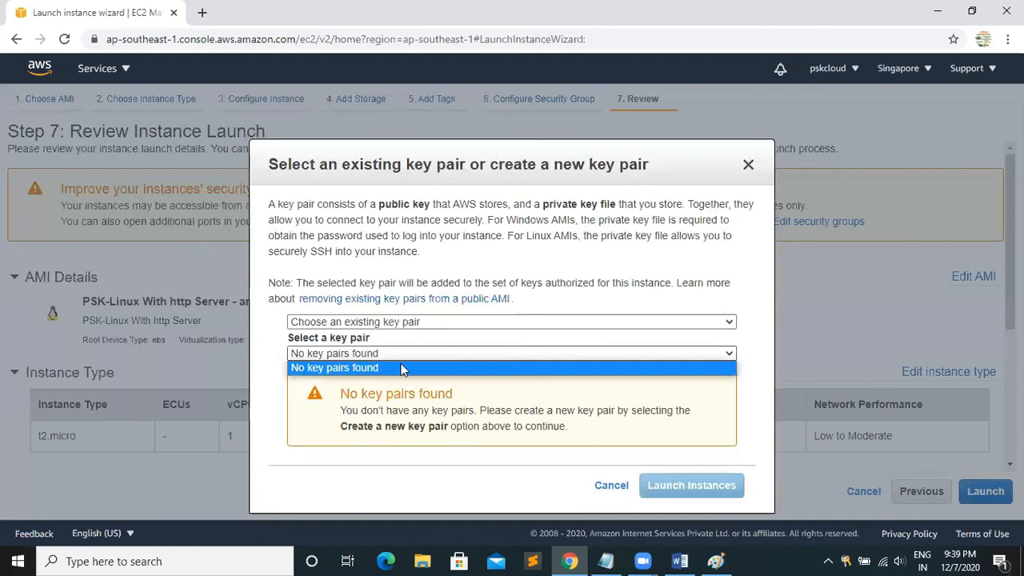
click(433, 321)
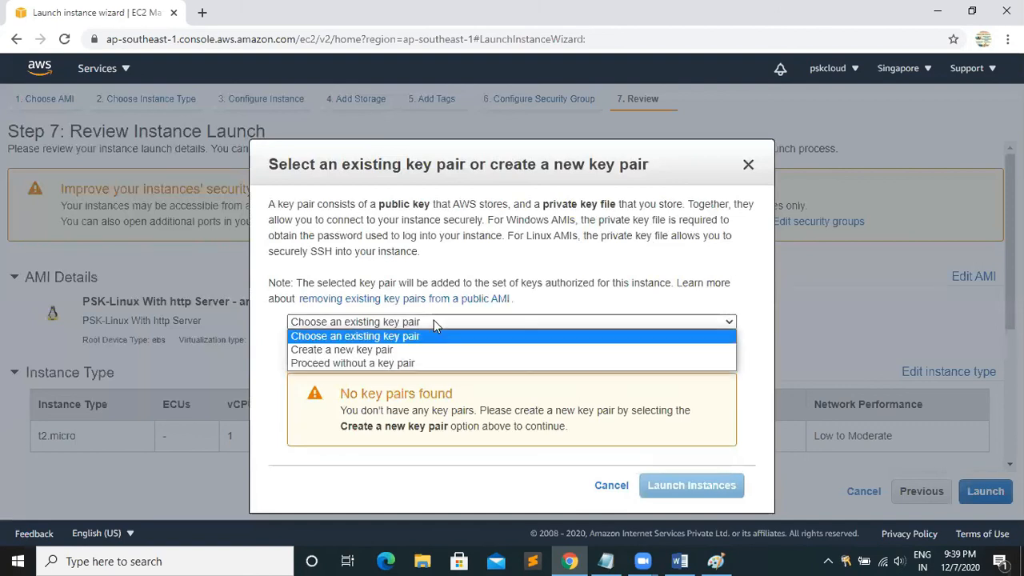
click(344, 350)
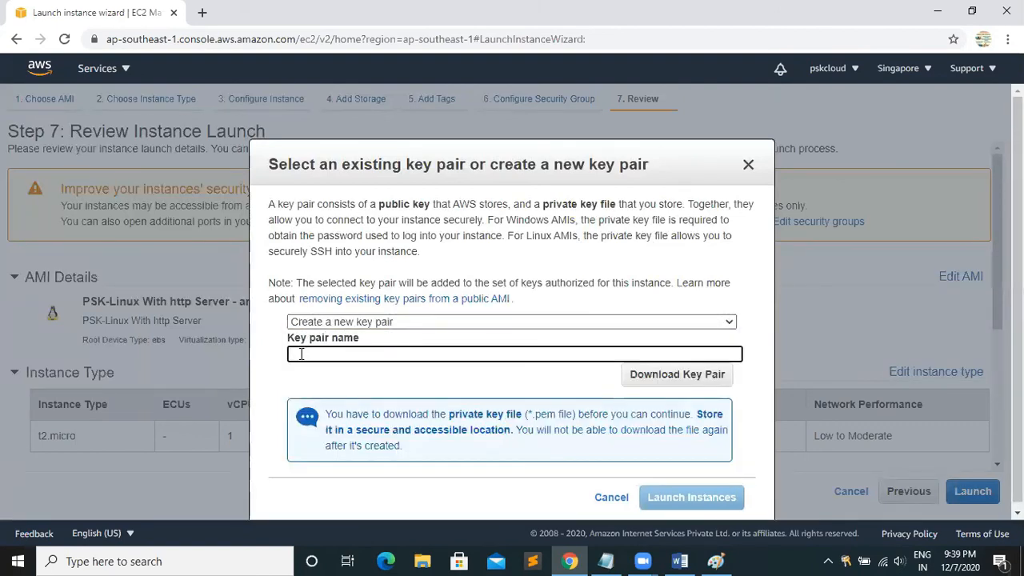
text(demo-singa)
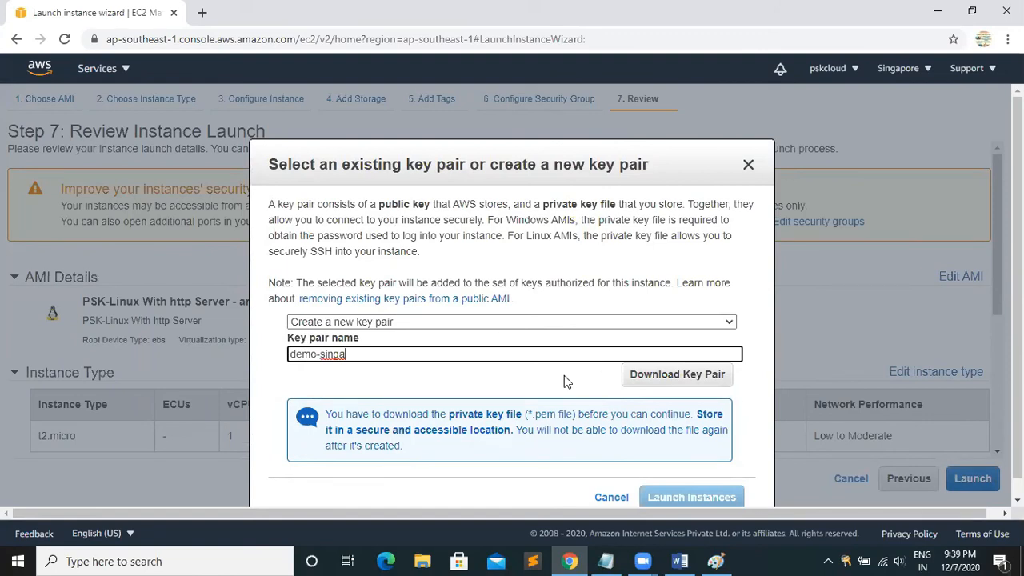
click(696, 375)
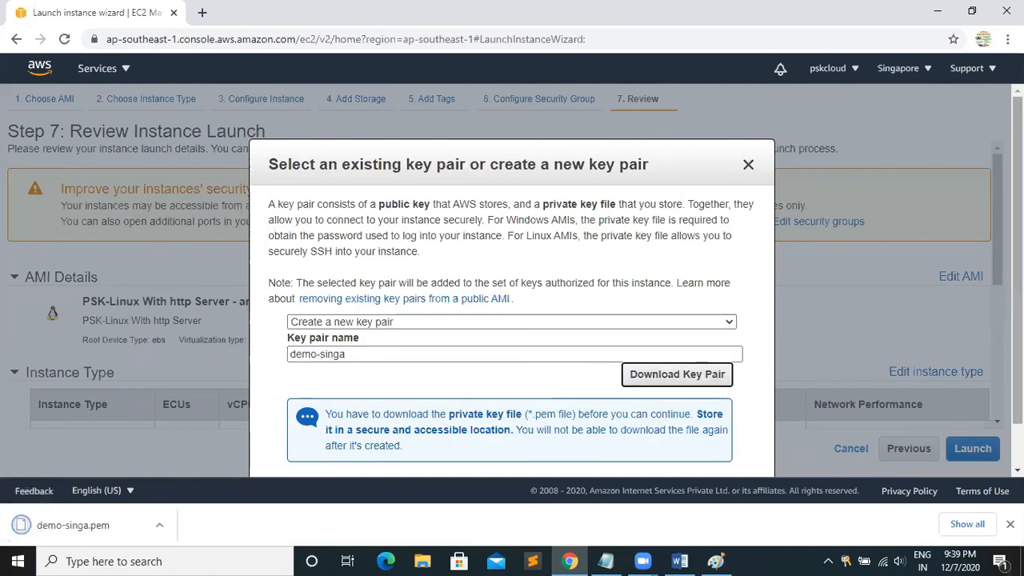
scroll(802, 439, down, 1)
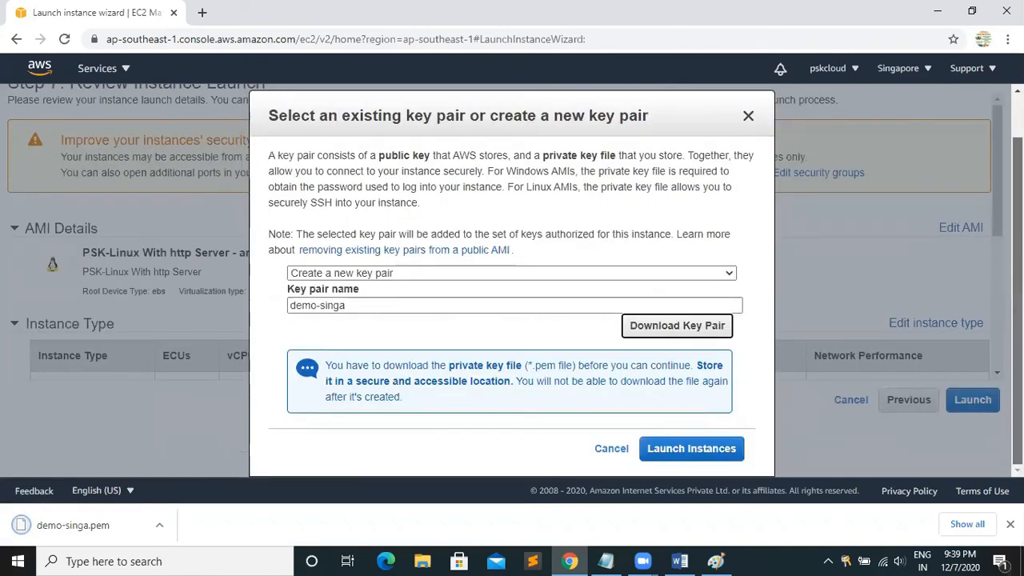
click(677, 460)
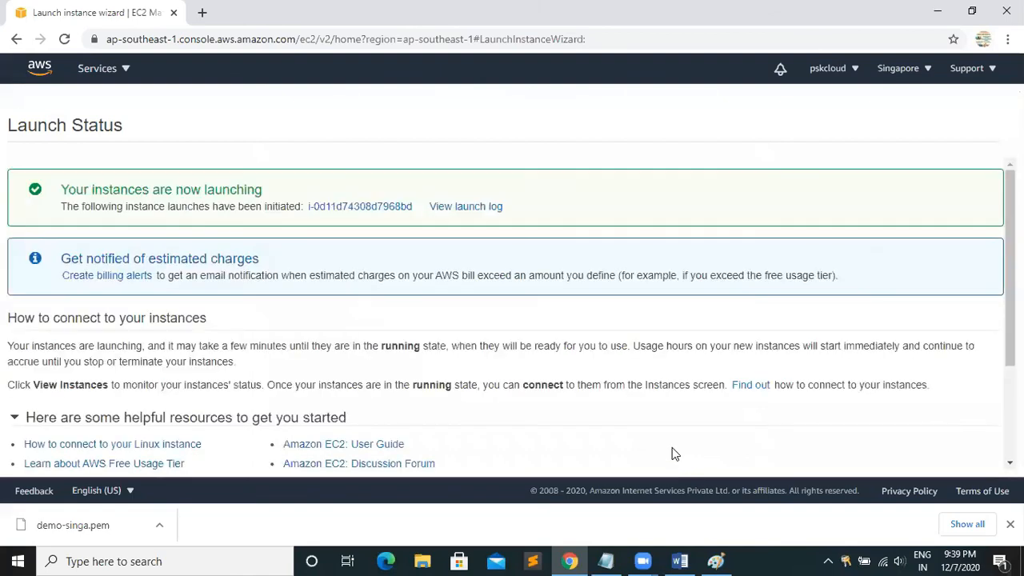
Show the newly launched instance in the instances list without the ID filter and refresh its state.
click(354, 207)
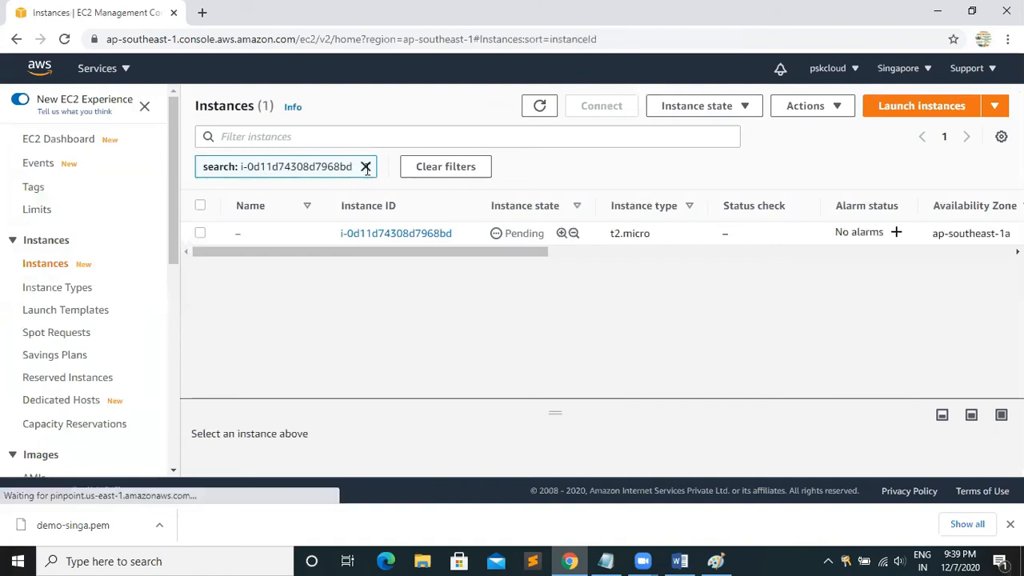
click(366, 167)
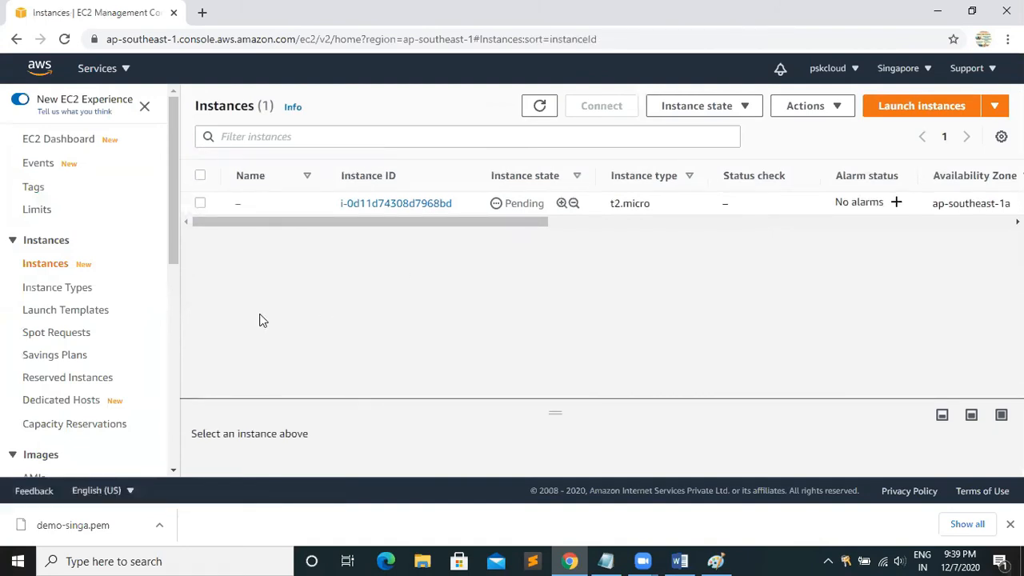
click(541, 108)
Switch to the Asia Pacific (Mumbai) region and refresh its instances list.
click(928, 70)
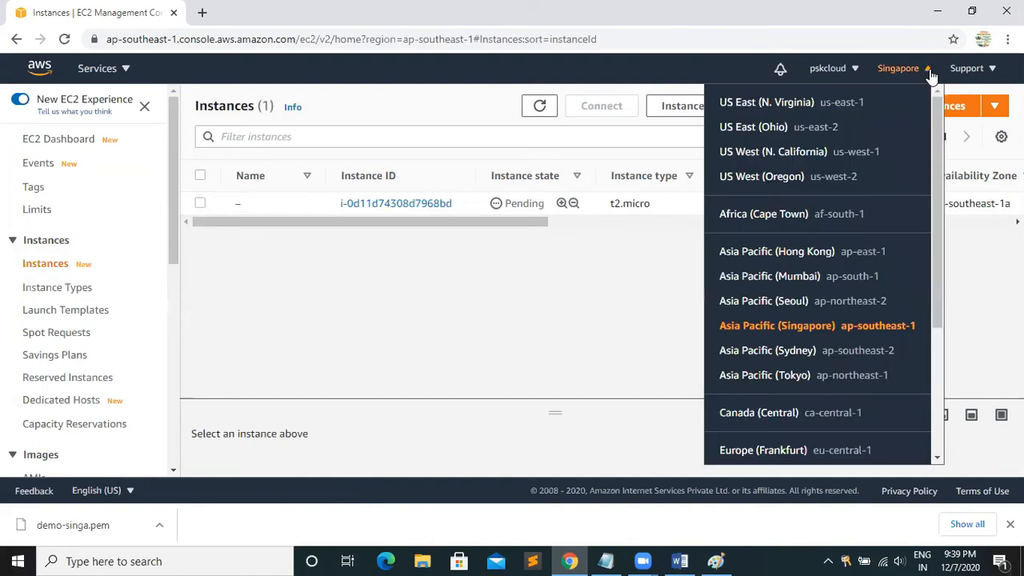
click(736, 278)
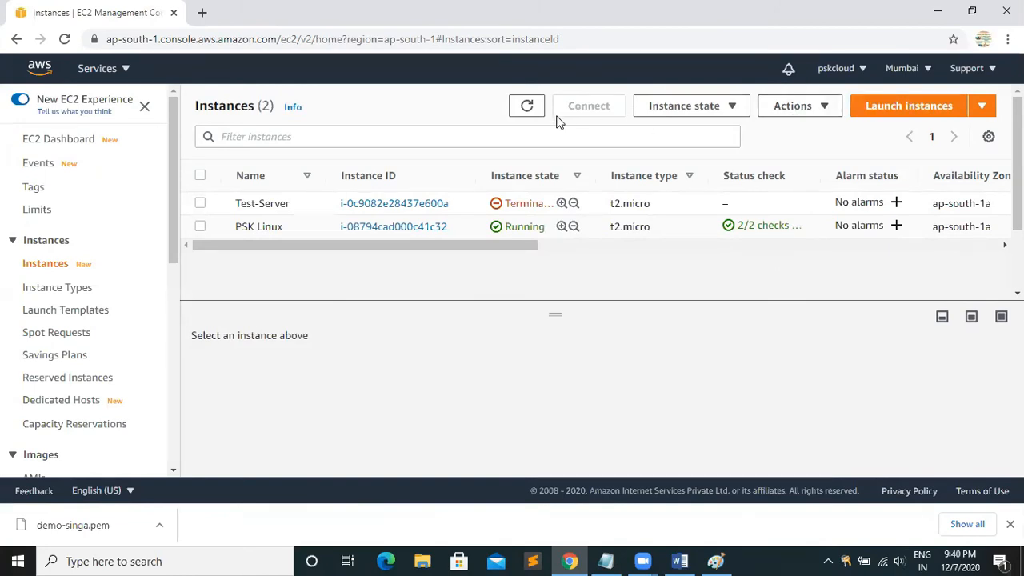
click(533, 109)
click(533, 107)
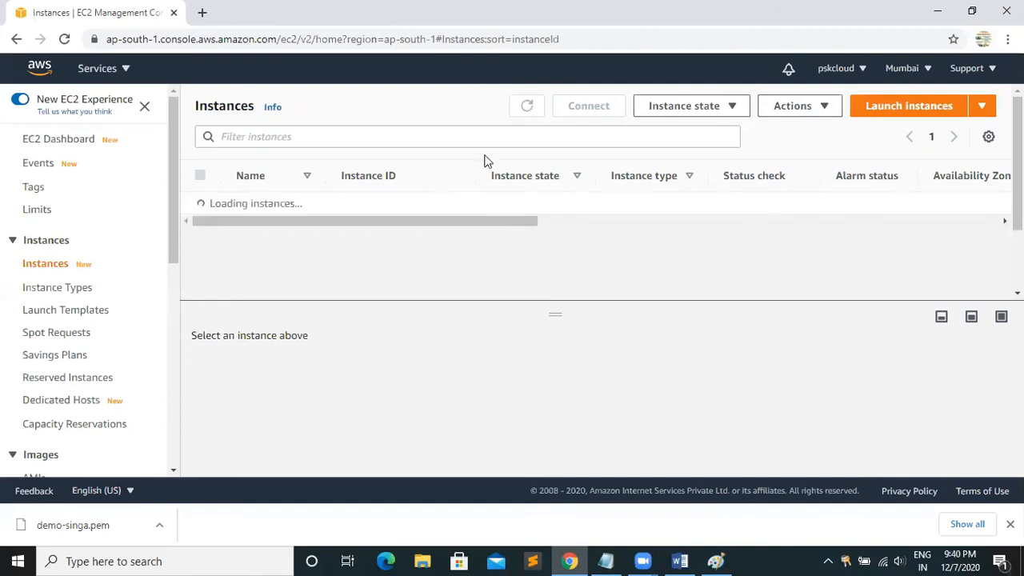
Terminate the PSK Linux instance in the Mumbai region.
click(196, 227)
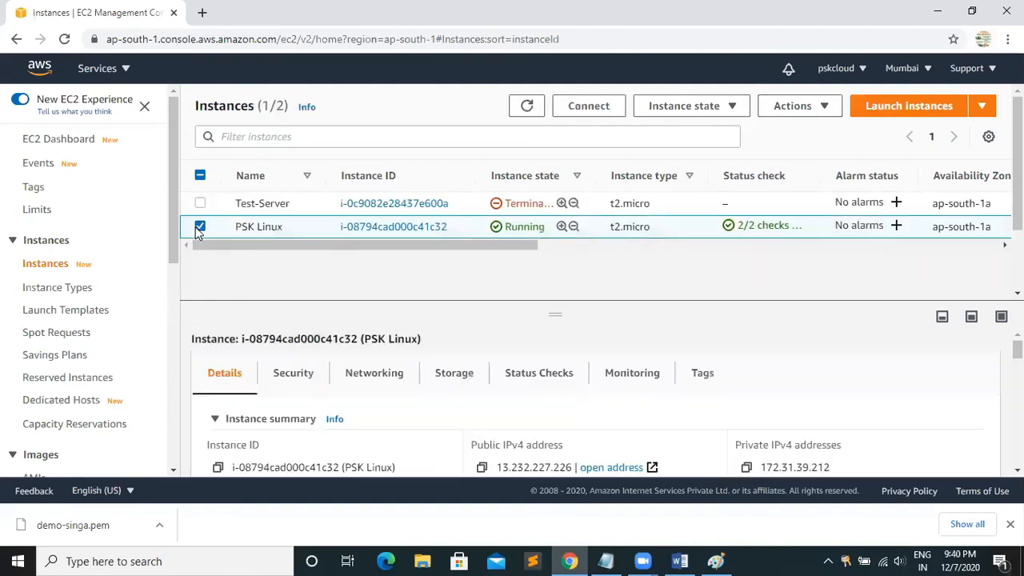
click(823, 109)
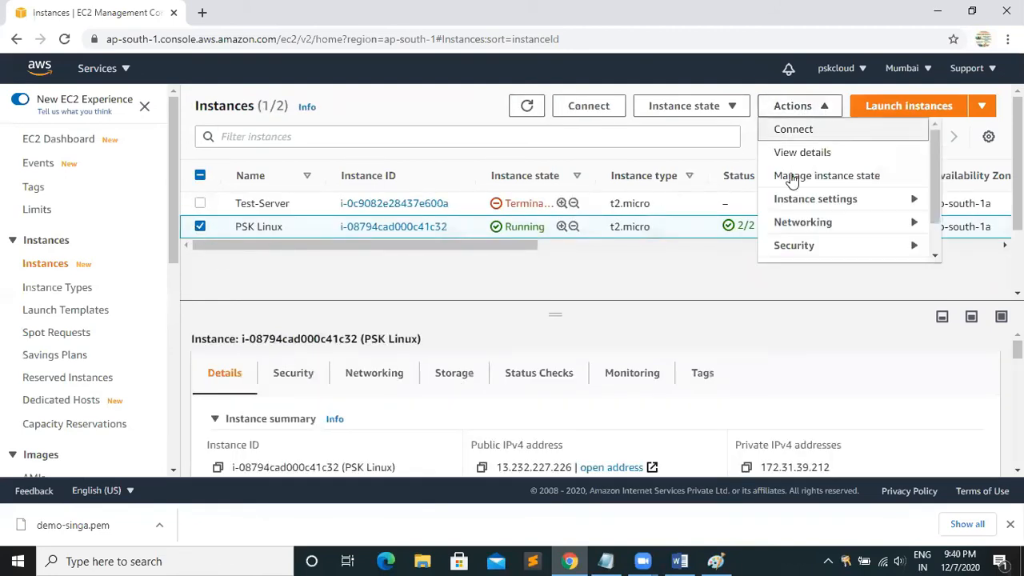
click(724, 112)
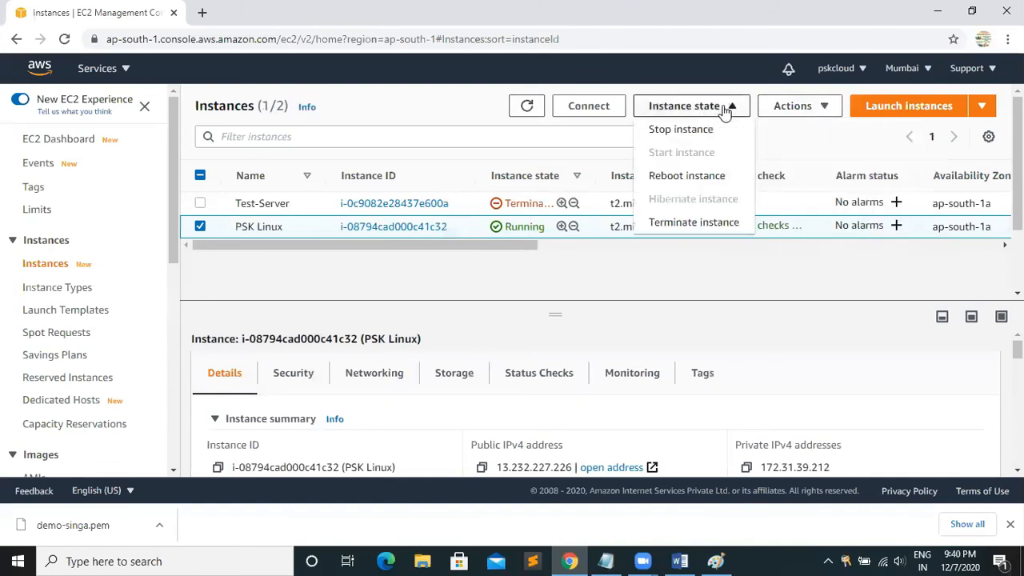
click(671, 222)
click(770, 362)
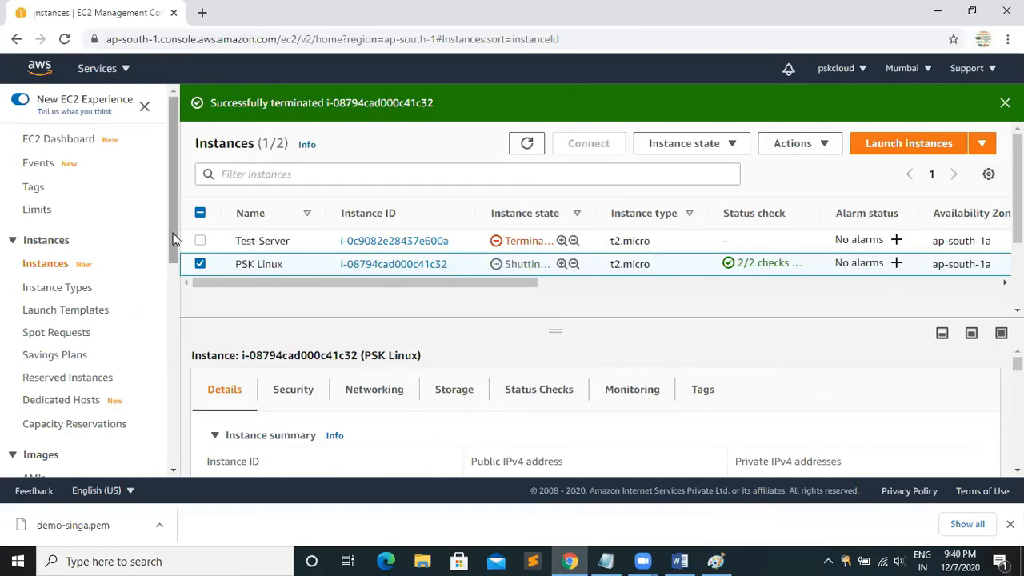
Check the owned AMIs, delete the PSKSNAP snapshot in Mumbai, and display the EBS volumes list.
drag(173, 232, 168, 304)
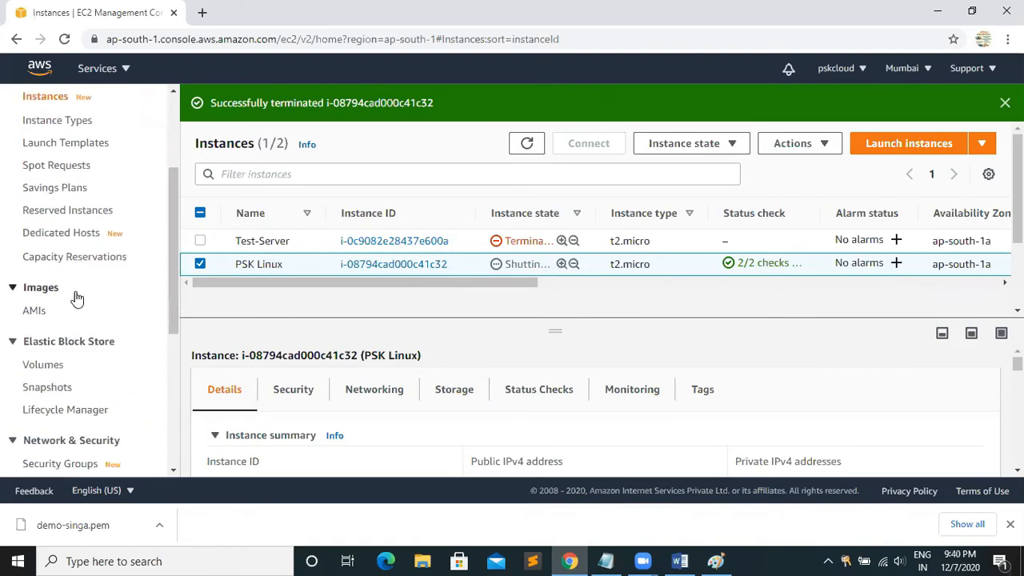
click(32, 311)
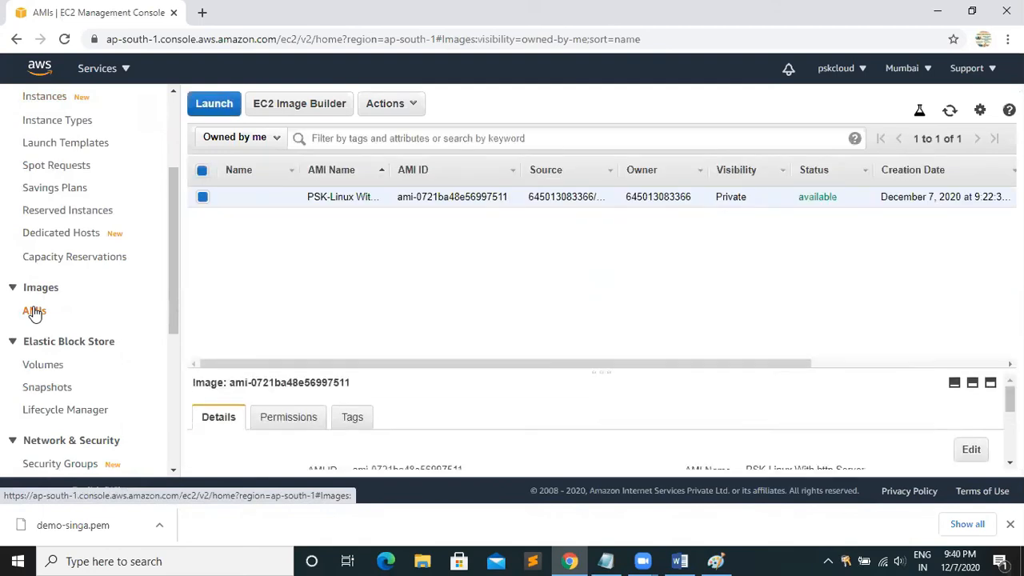
drag(176, 251, 176, 283)
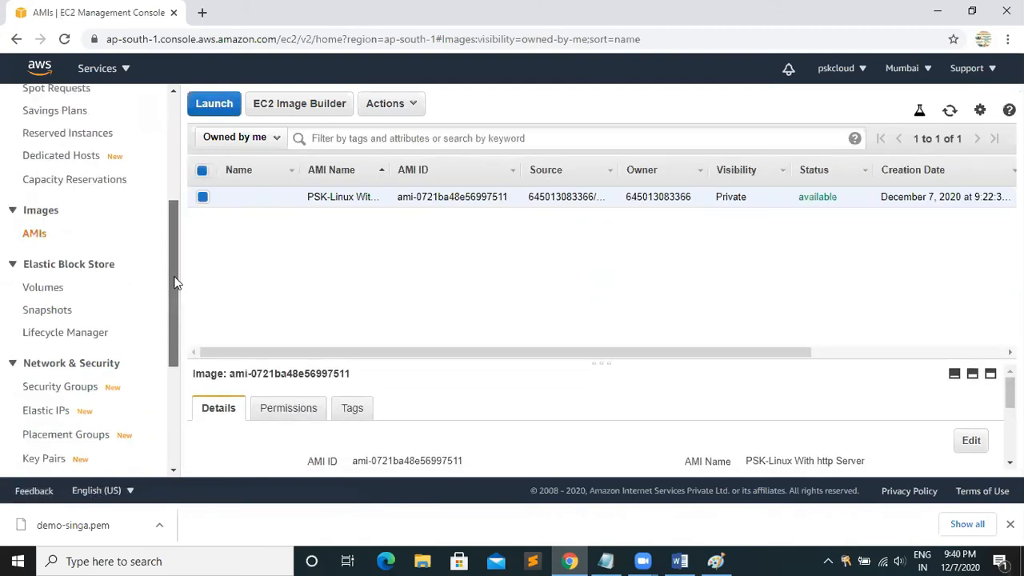
click(40, 317)
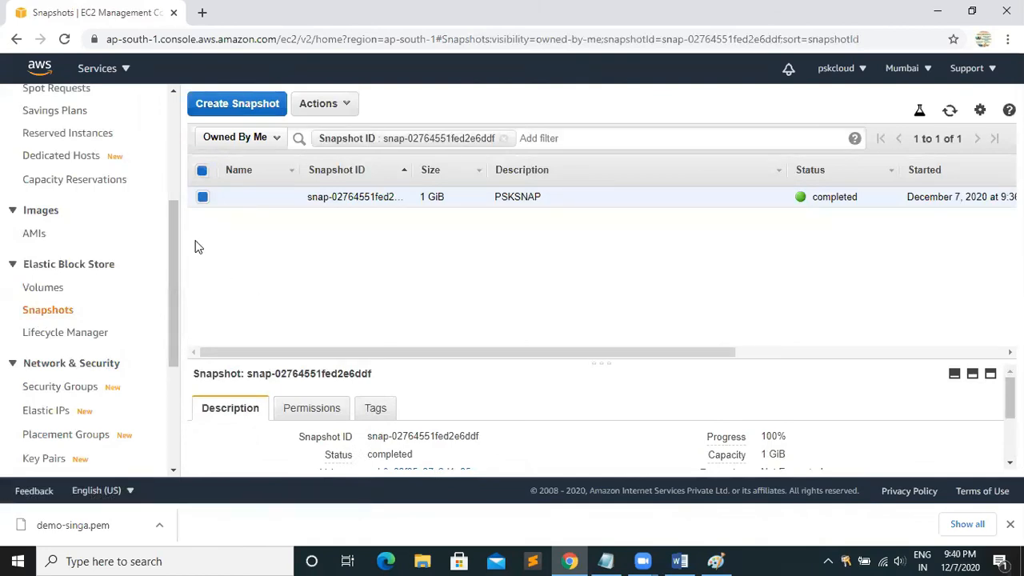
click(342, 102)
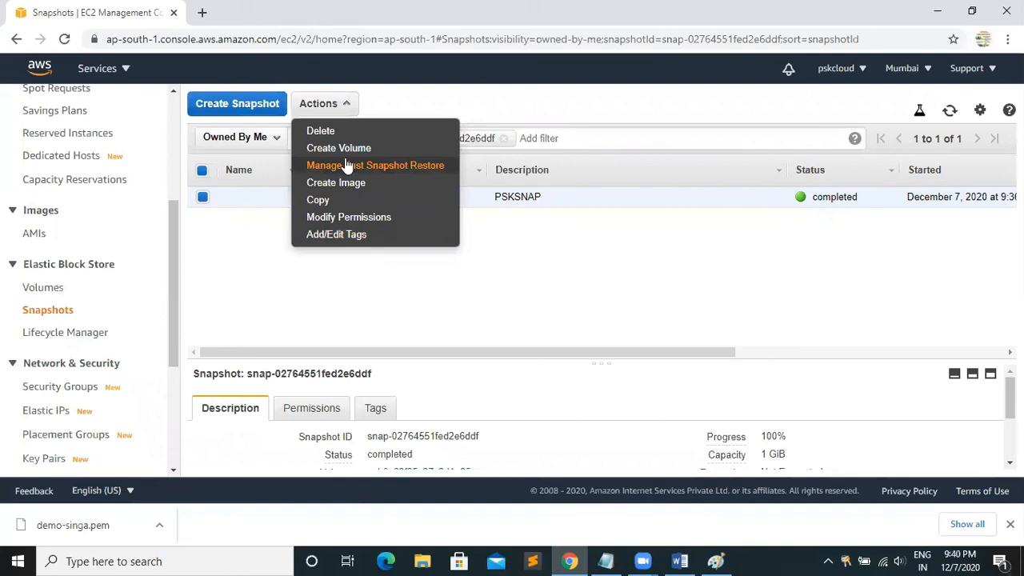
click(328, 131)
click(724, 342)
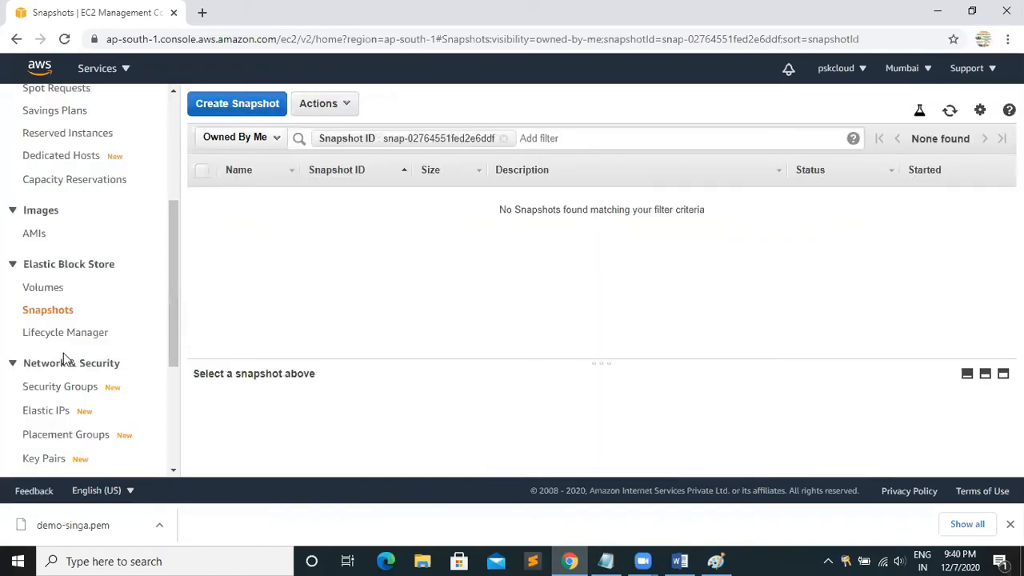
click(44, 290)
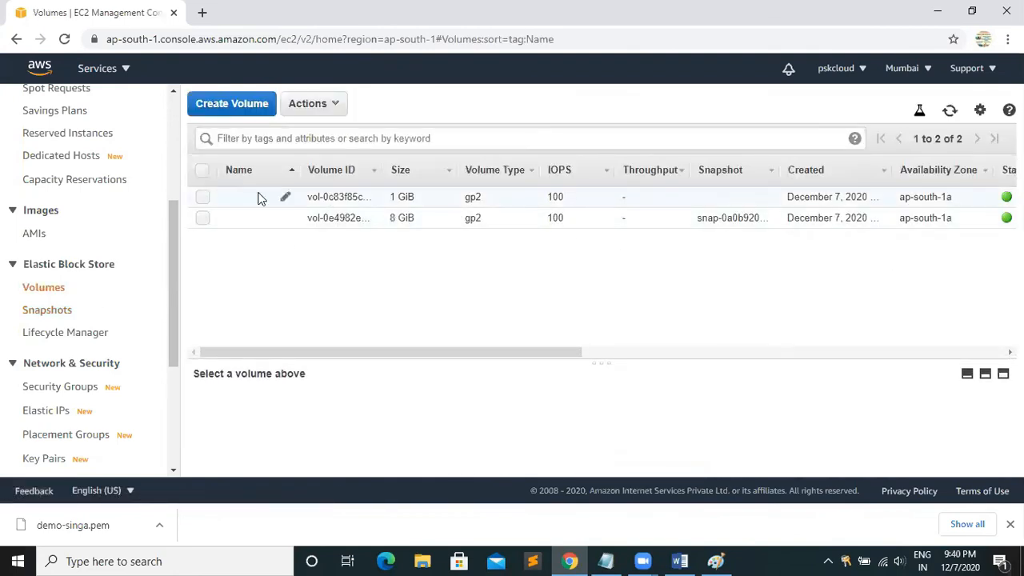
Try to detach the 1 GiB and 8 GiB volumes together, then dismiss the request and deselect the 1 GiB volume.
click(204, 198)
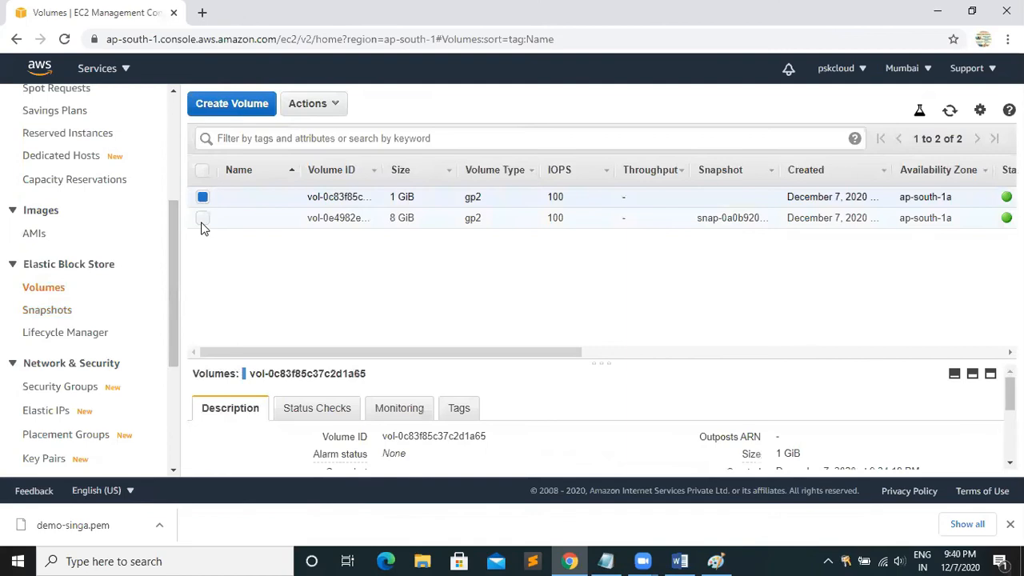
click(203, 218)
click(334, 104)
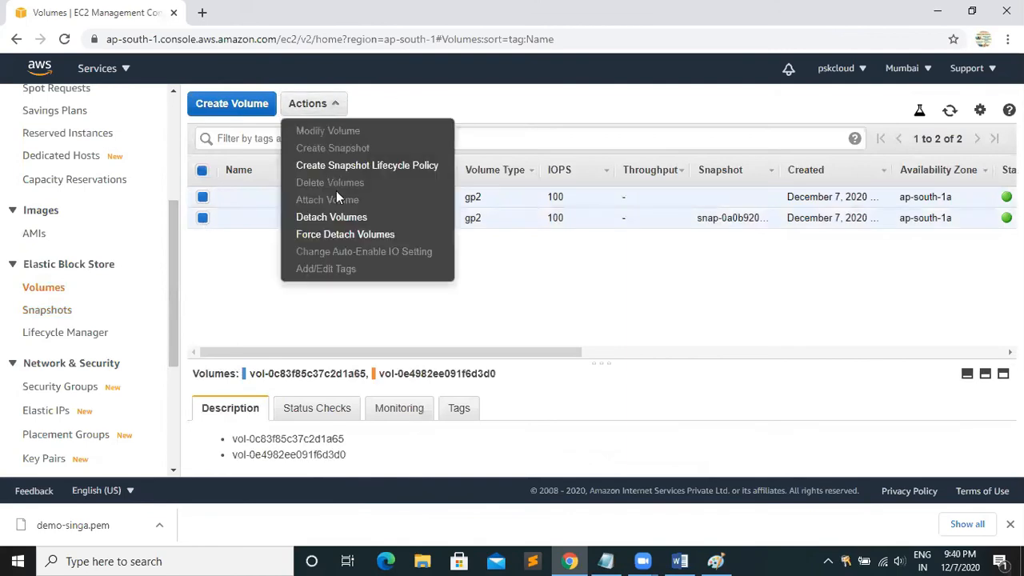
click(323, 216)
click(709, 350)
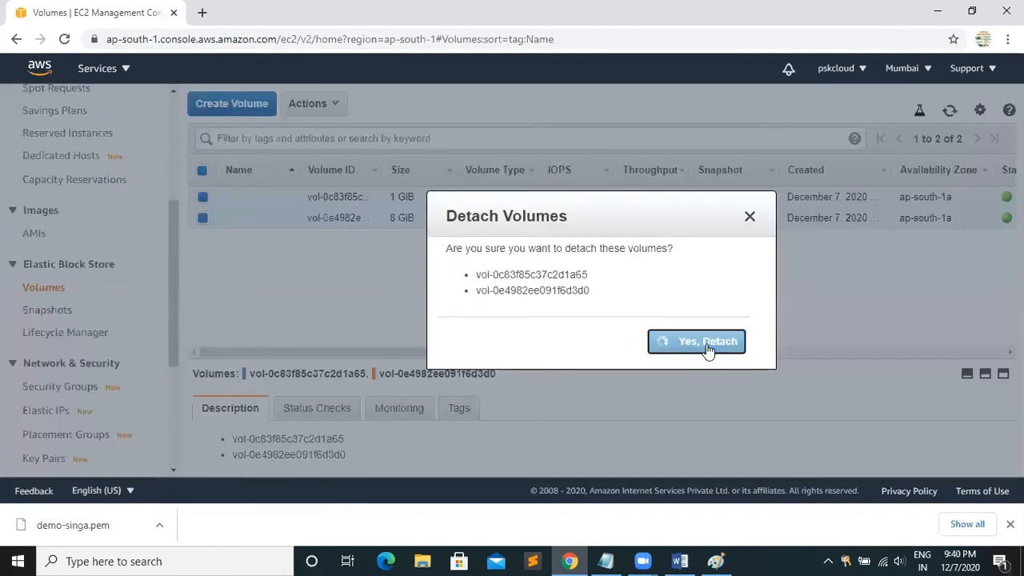
click(786, 390)
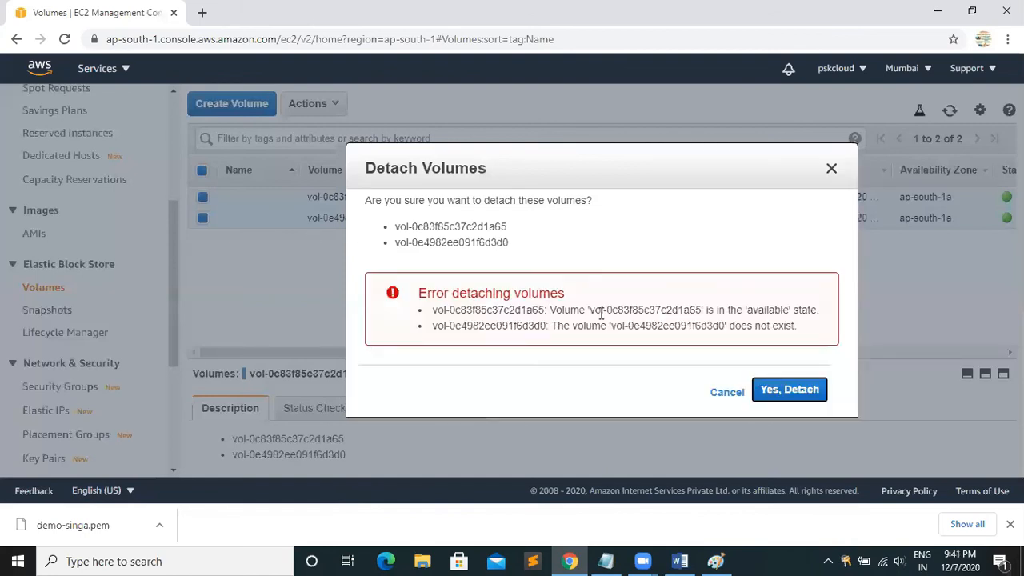
click(764, 386)
click(830, 171)
click(203, 196)
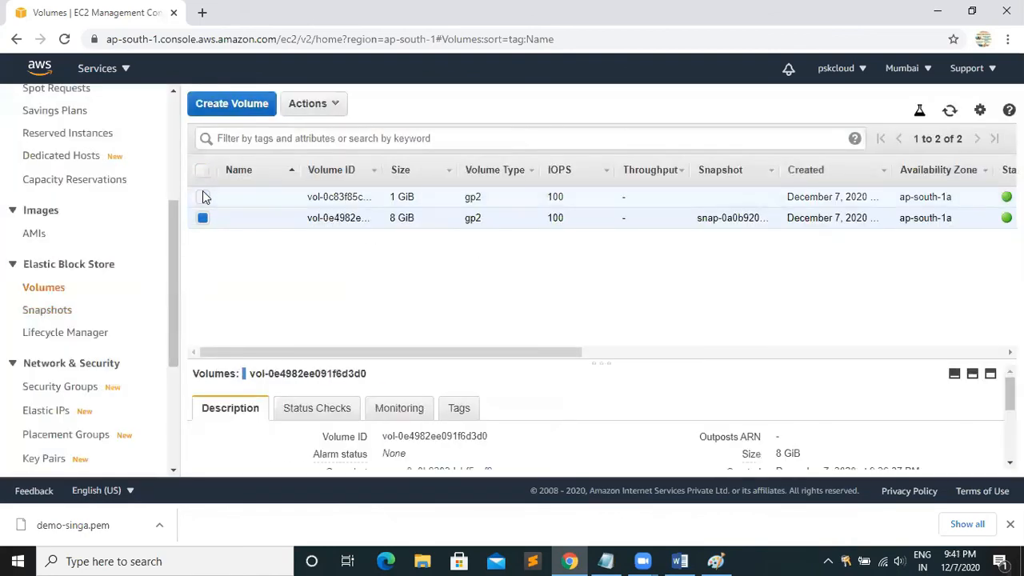
Try to detach only the 1 GiB volume in Mumbai, then dismiss the detach request.
click(202, 216)
click(203, 198)
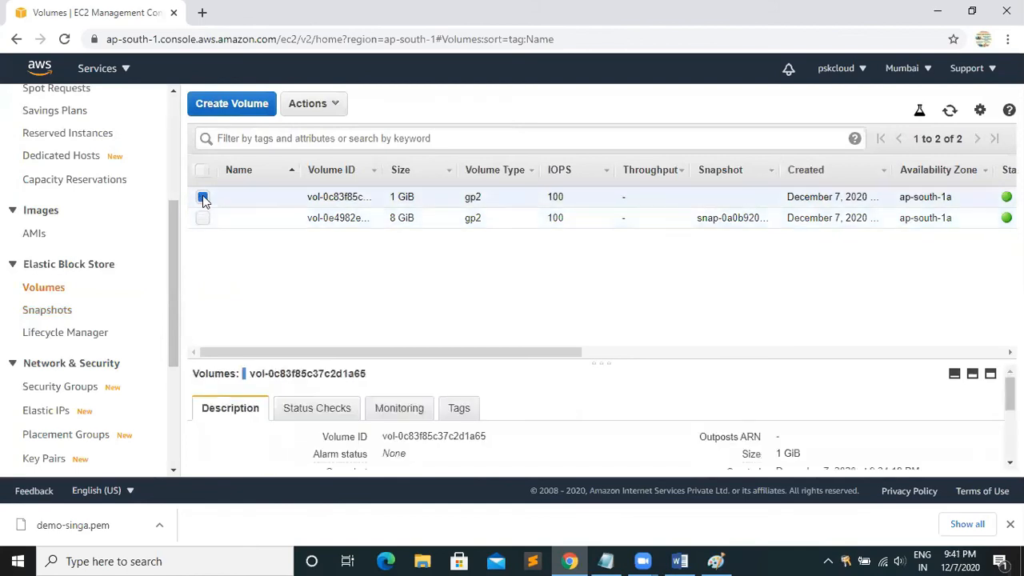
click(336, 109)
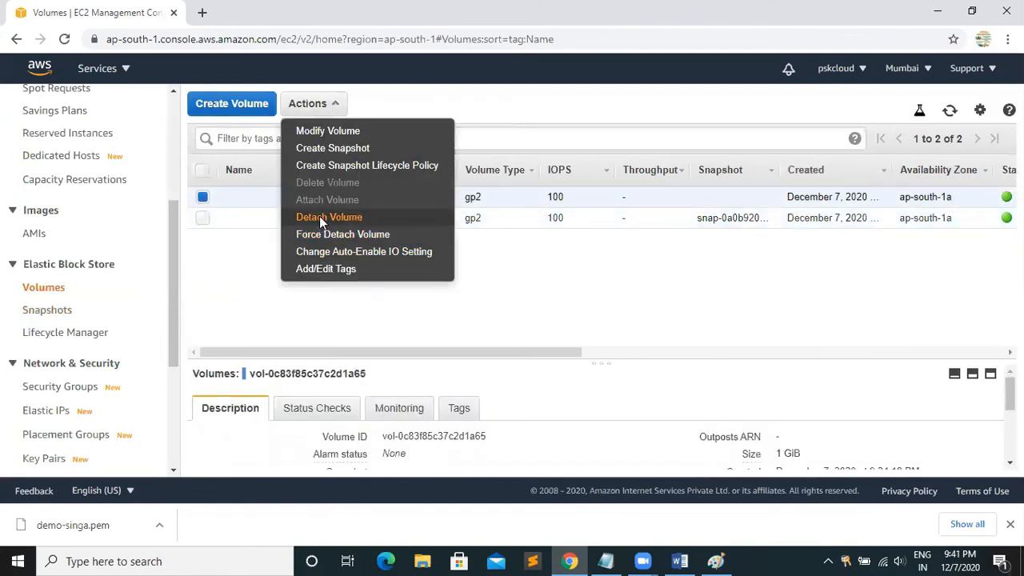
click(319, 216)
click(701, 336)
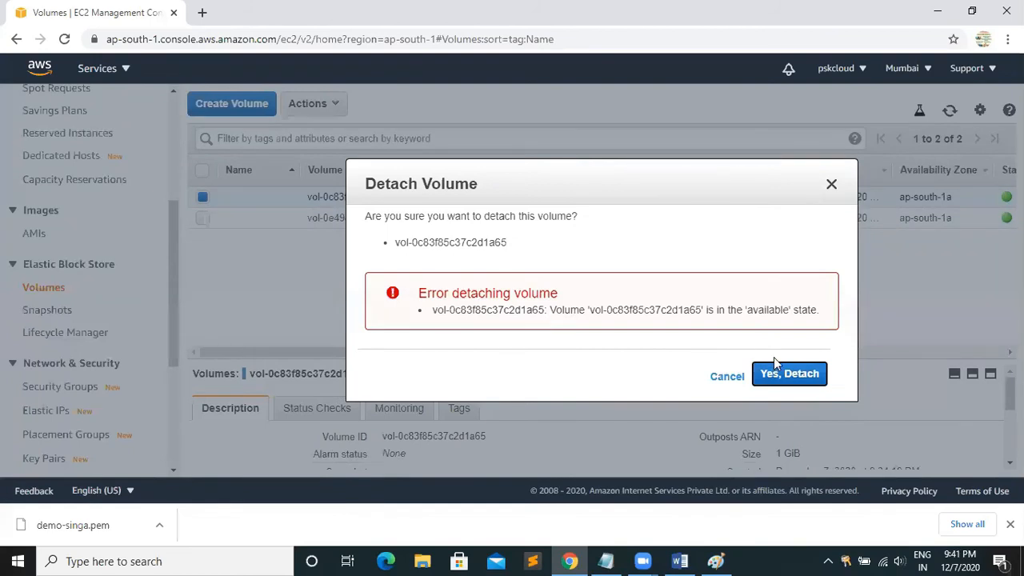
click(790, 375)
click(829, 186)
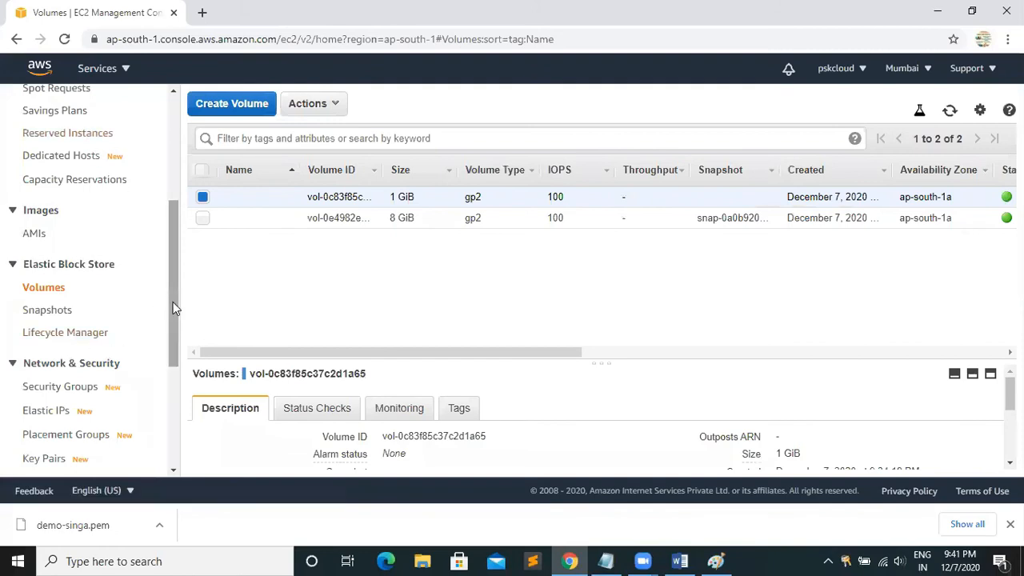
Open the EC2 dashboard, show the Mumbai instances without the running-state filter, and refresh the list.
drag(171, 303, 164, 221)
scroll(173, 196, up, 2)
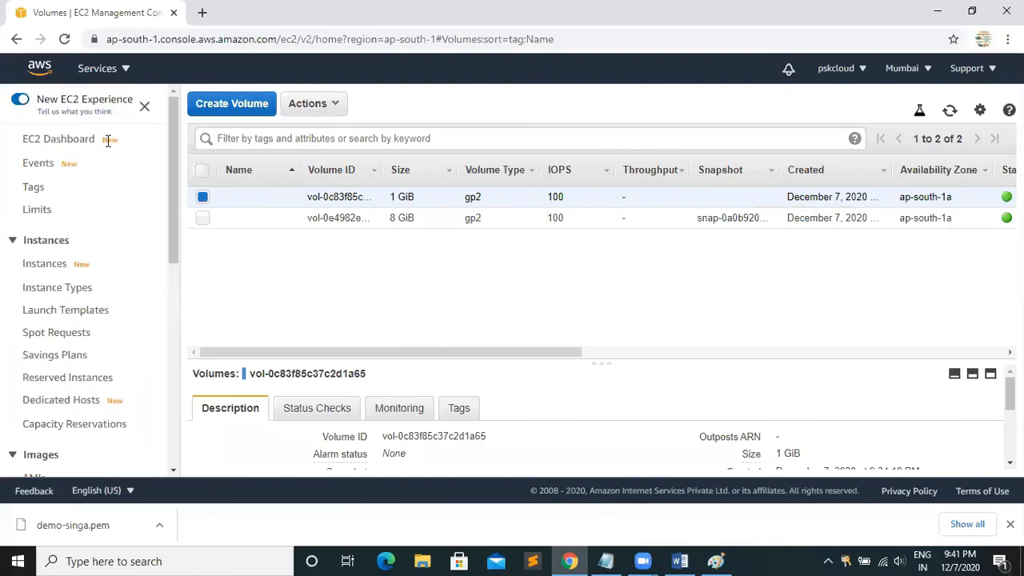
click(70, 140)
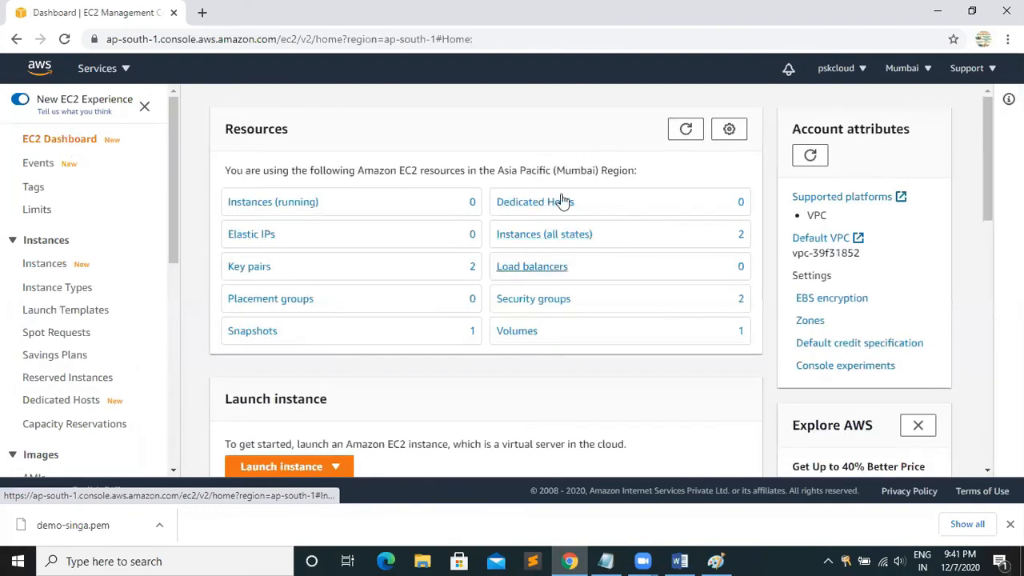
click(263, 202)
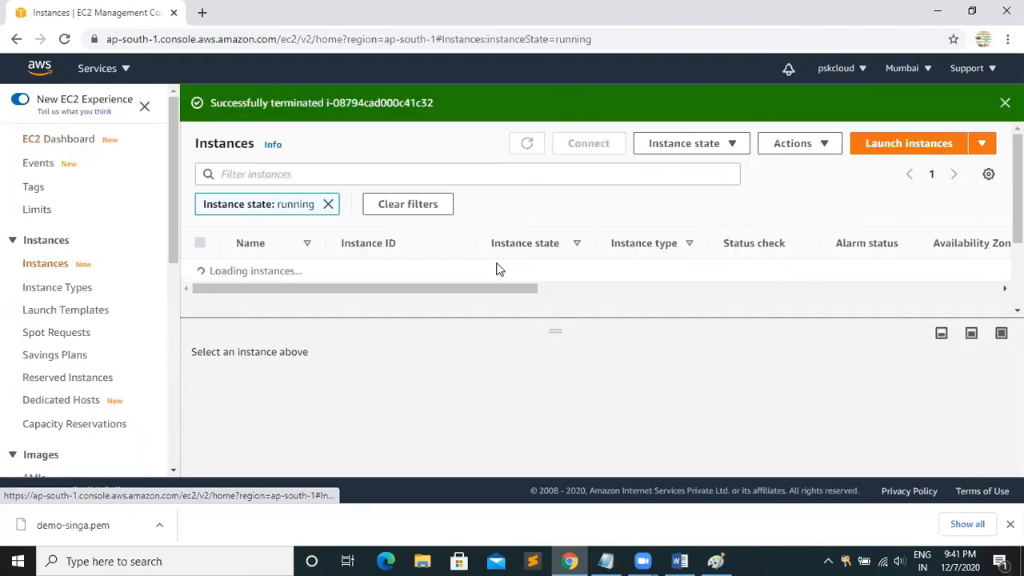
click(327, 203)
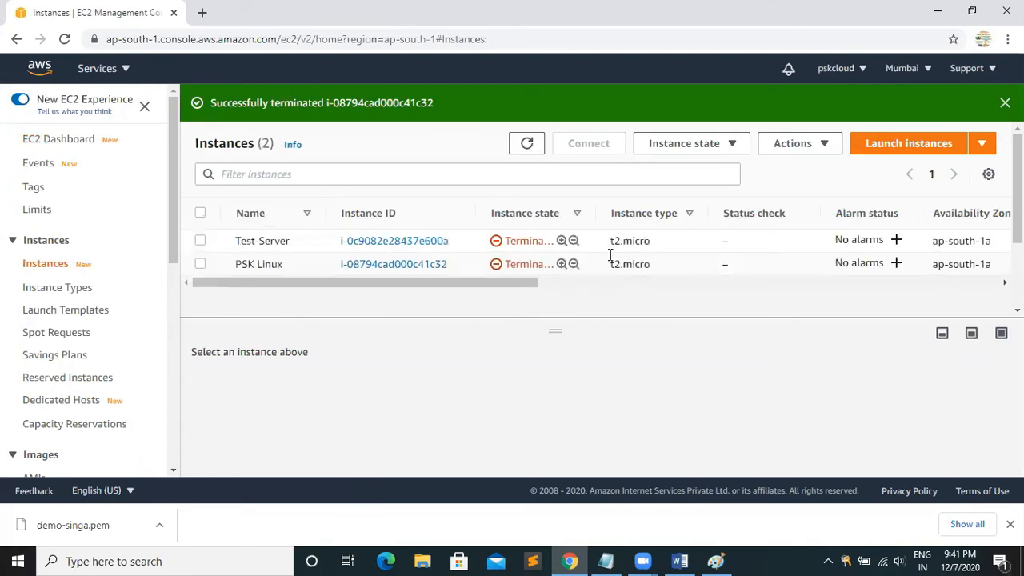
click(526, 143)
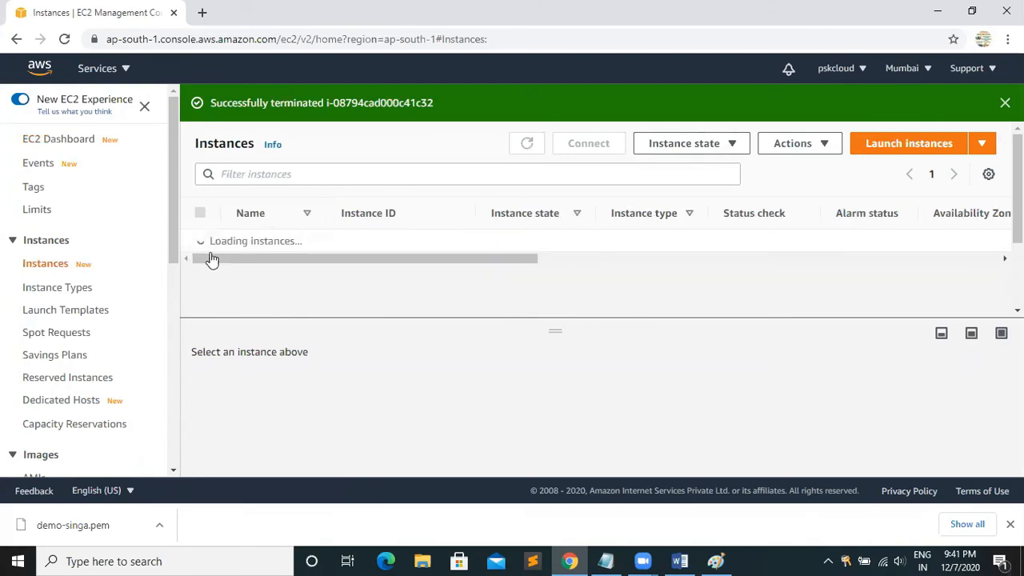
Deregister the owned PSK-Linux With http Server AMI in Mumbai and reload the AMI list.
drag(173, 228, 173, 319)
click(38, 267)
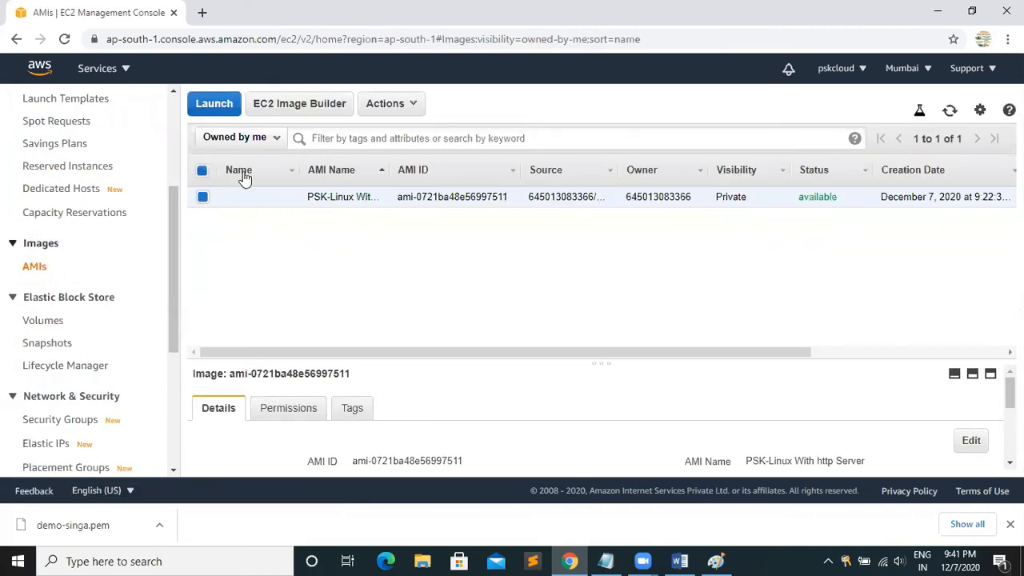
click(412, 104)
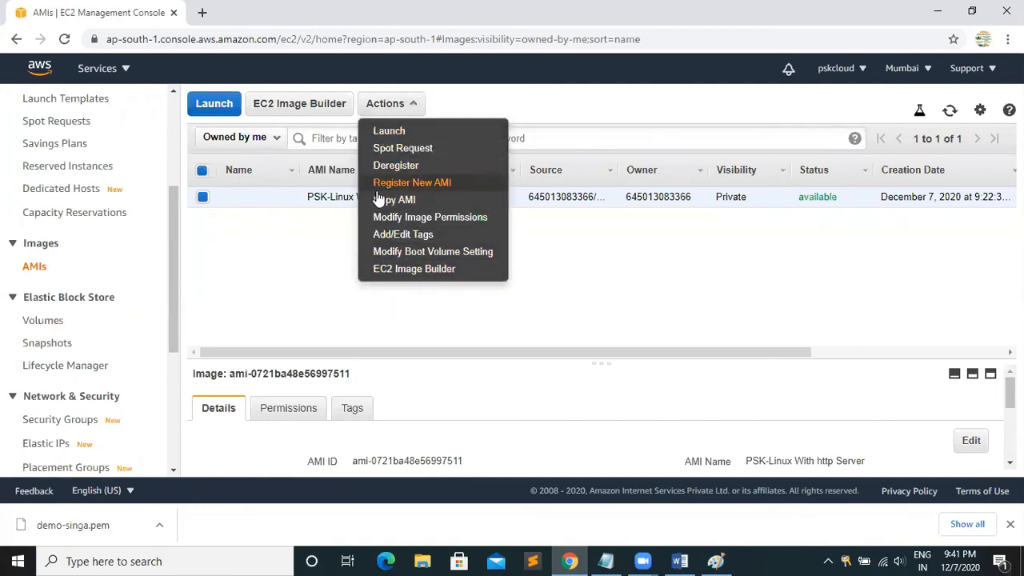
click(400, 166)
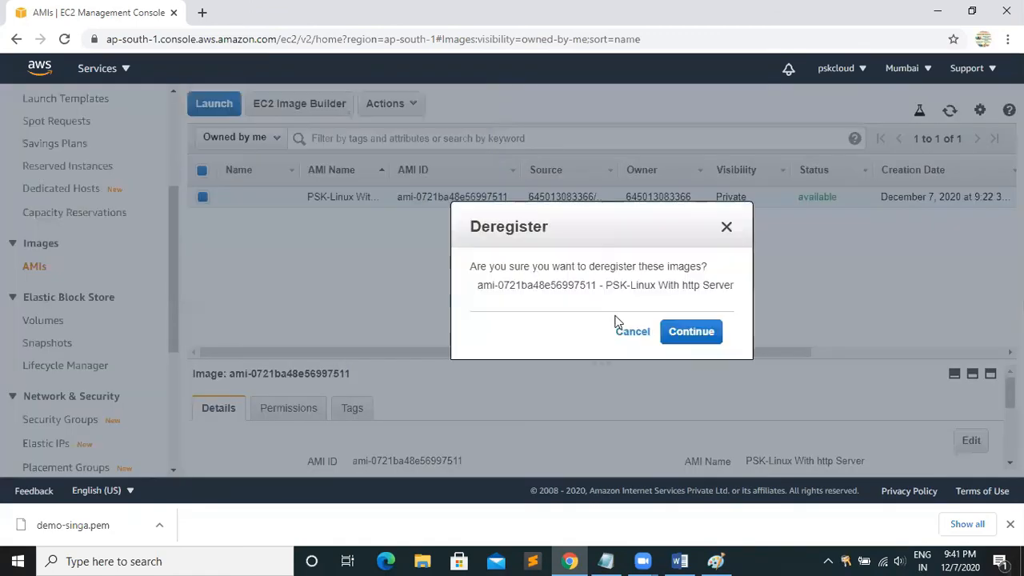
click(678, 339)
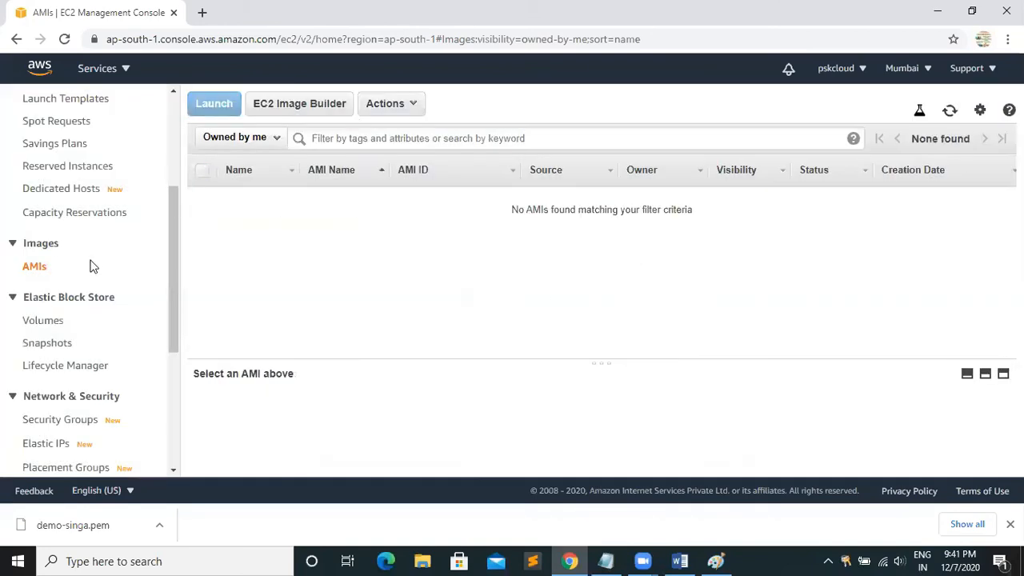
click(32, 272)
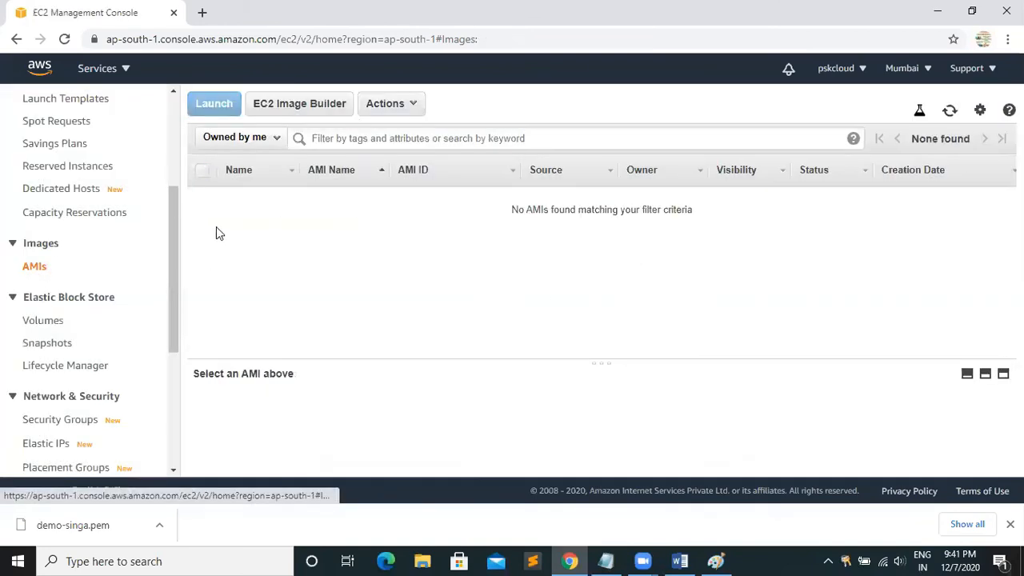
Delete the 1 GiB EBS volume in the Mumbai region.
drag(177, 219, 171, 249)
click(41, 249)
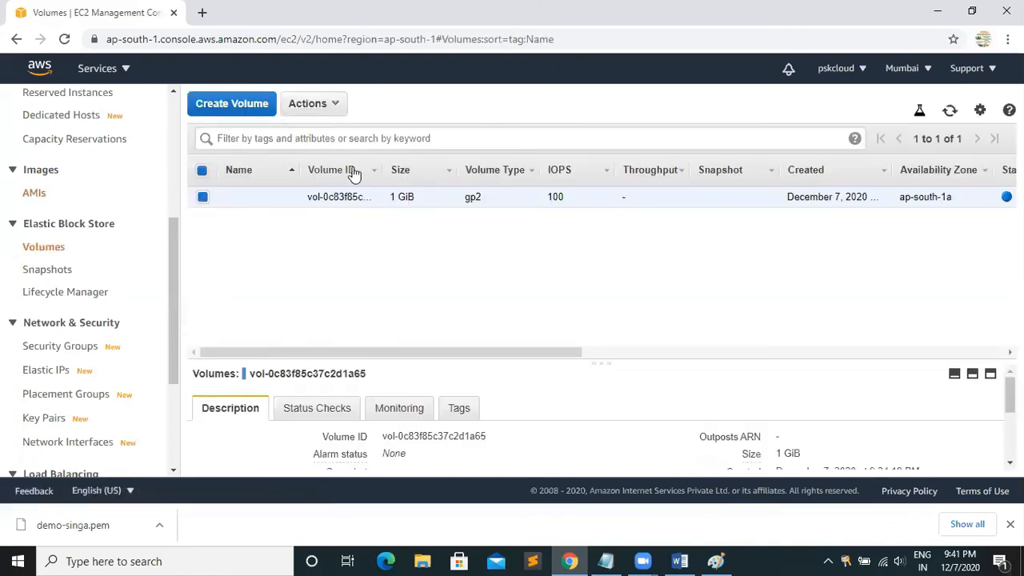
click(330, 109)
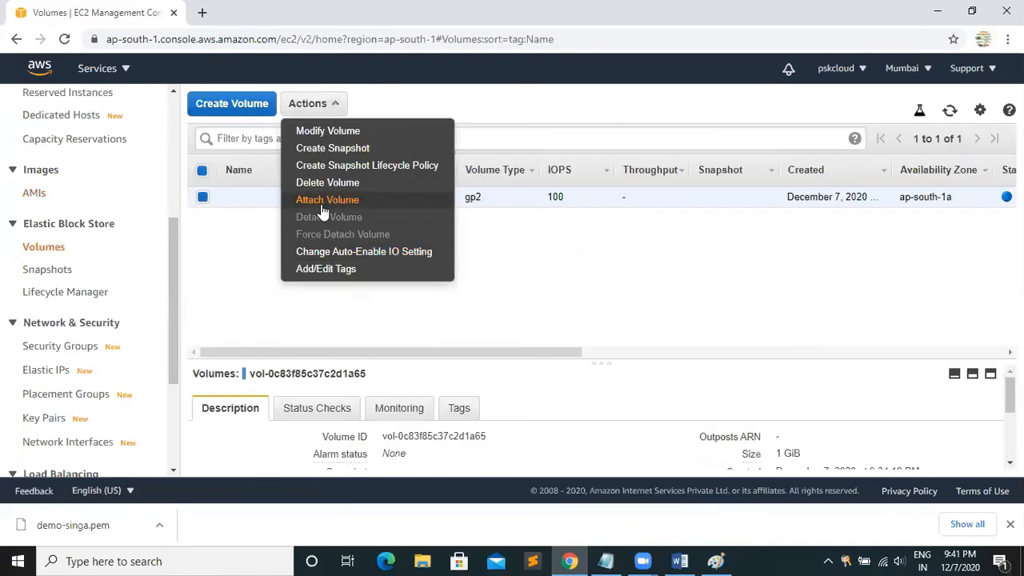
click(316, 183)
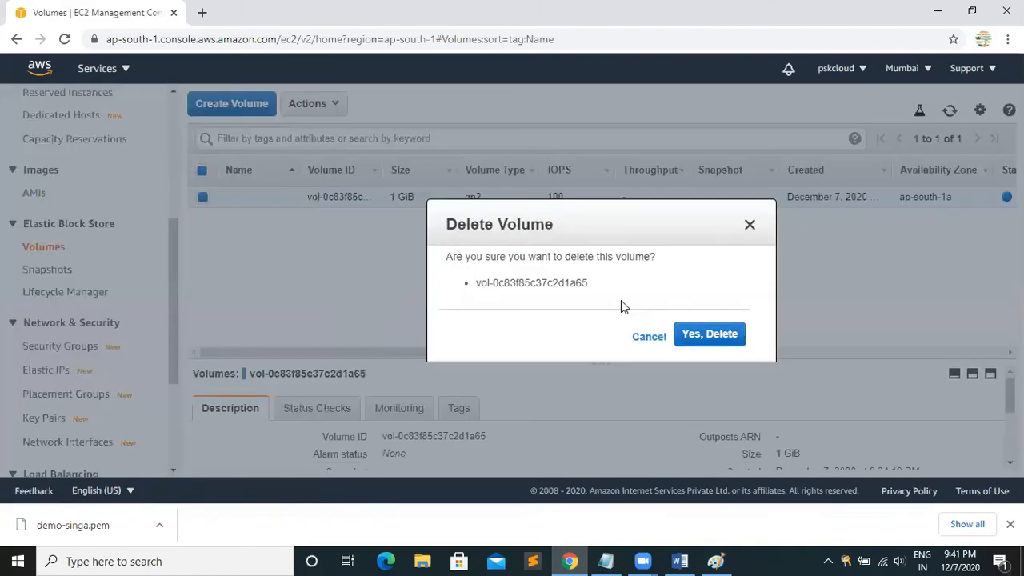
click(701, 339)
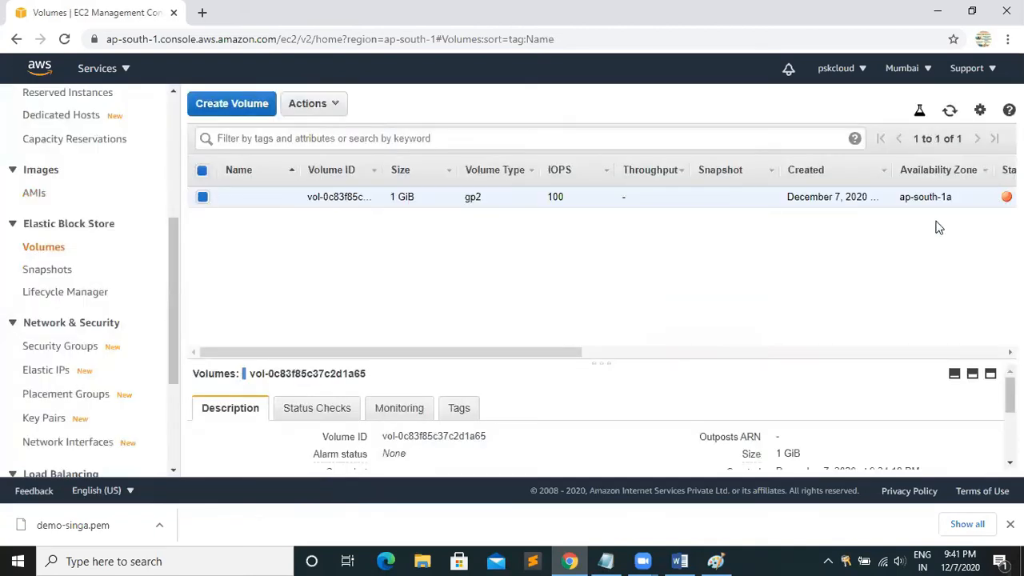
Check the snapshots, AMIs and volumes lists for resources left in Mumbai.
click(48, 272)
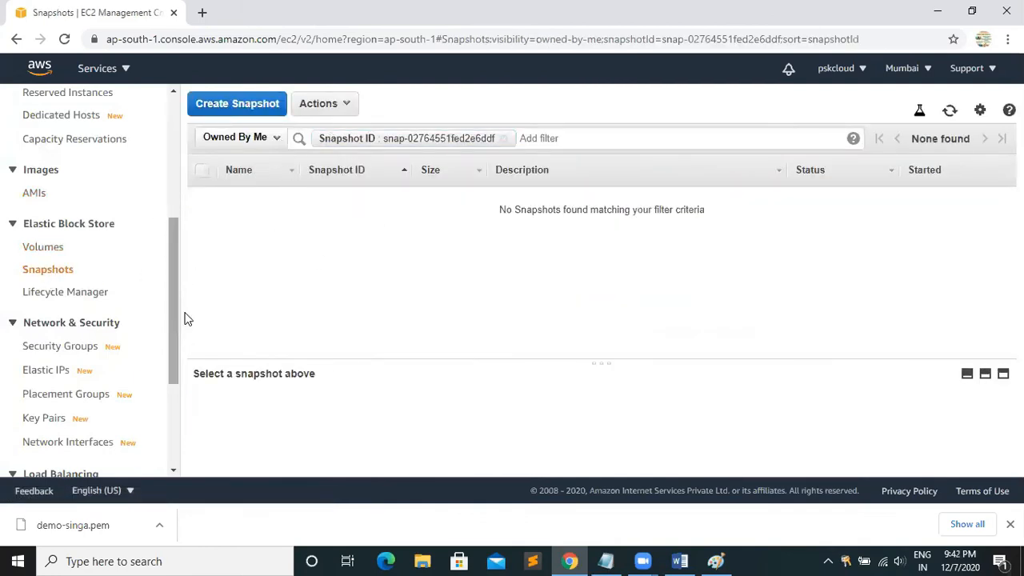
drag(174, 313, 171, 289)
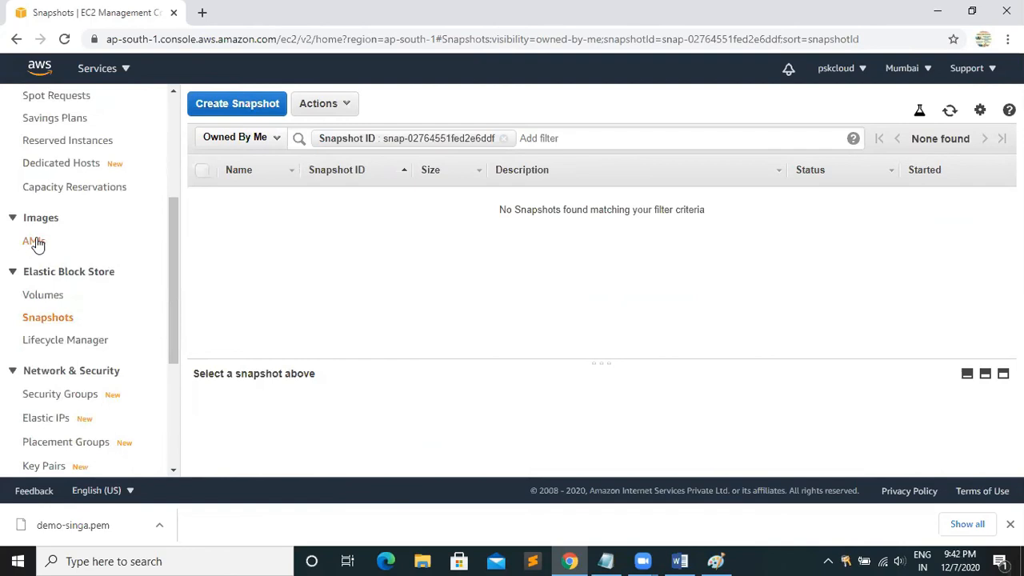
click(35, 242)
click(42, 296)
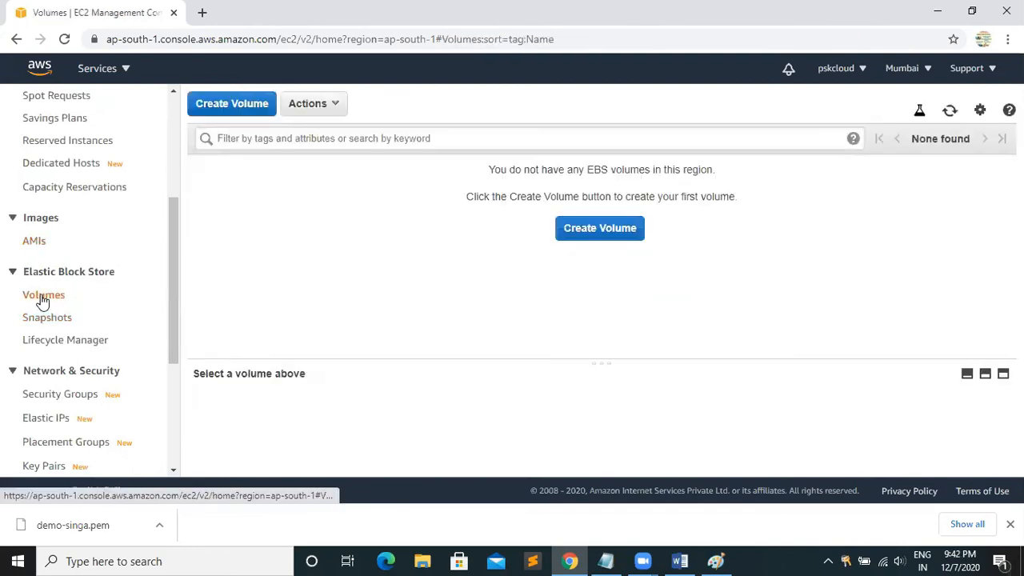
click(46, 319)
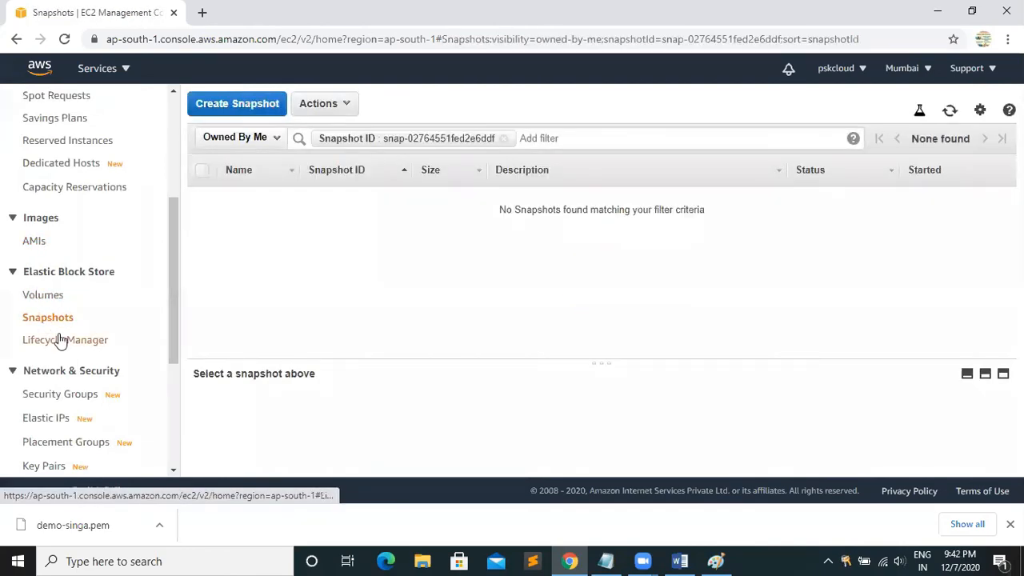
click(51, 320)
click(48, 299)
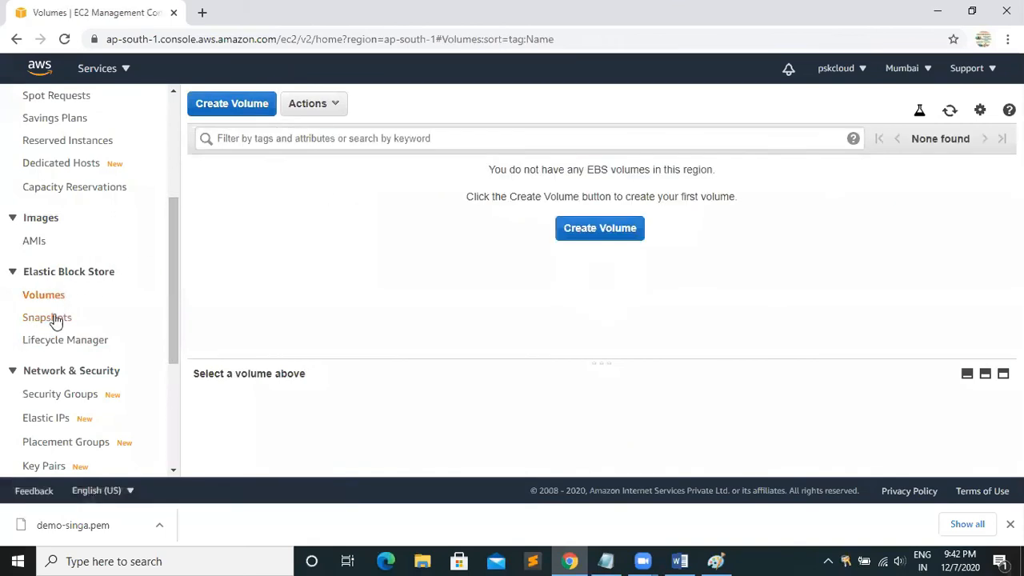
click(54, 319)
Open the EC2 dashboard and refresh the Mumbai resource summary.
scroll(172, 211, up, 3)
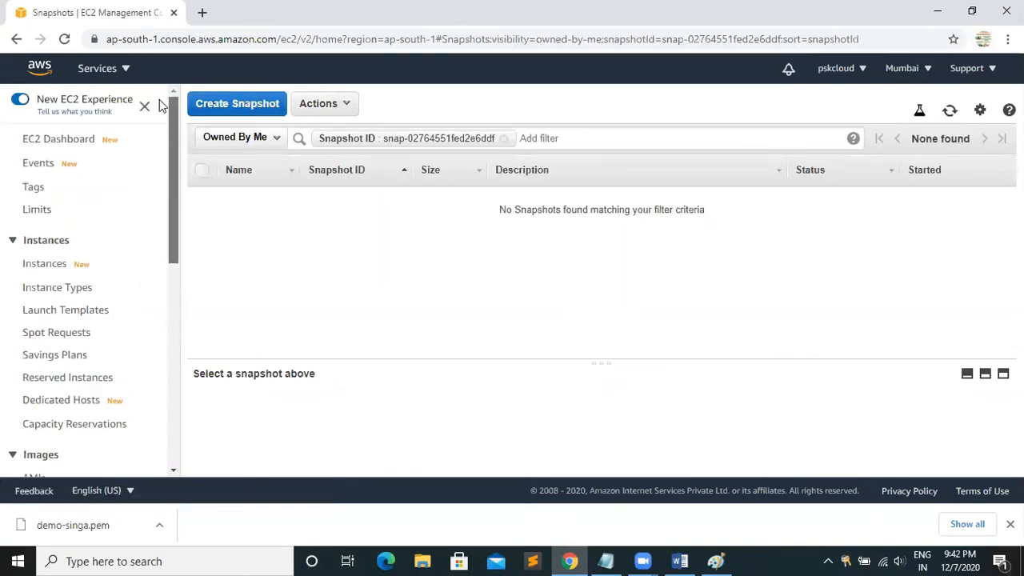
click(47, 140)
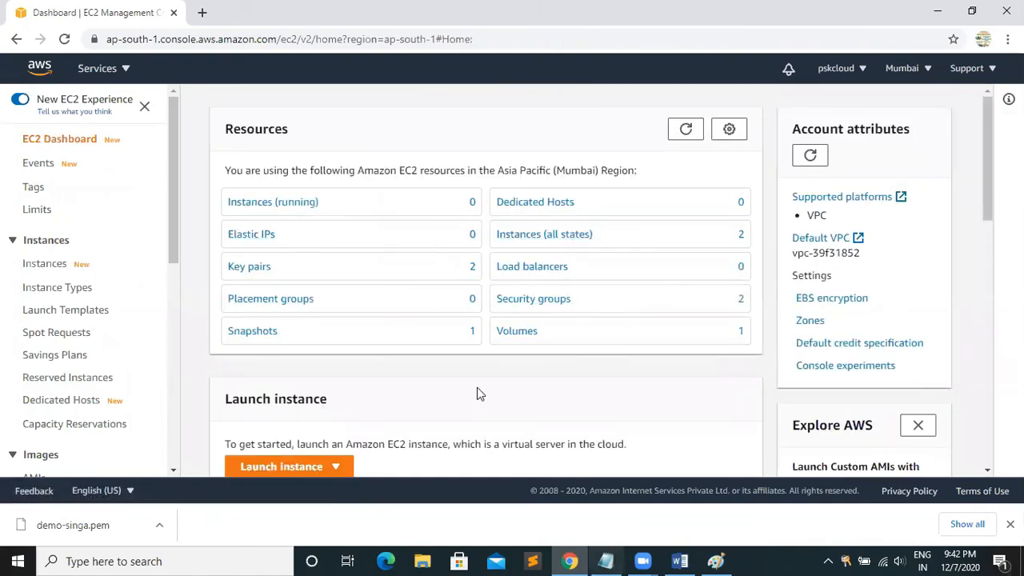
click(680, 132)
click(678, 133)
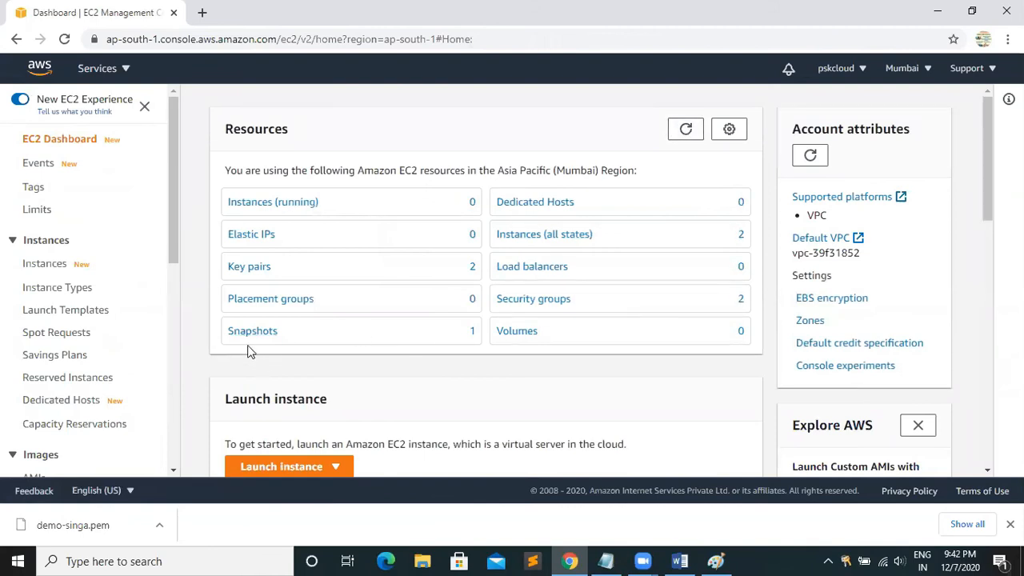
click(689, 134)
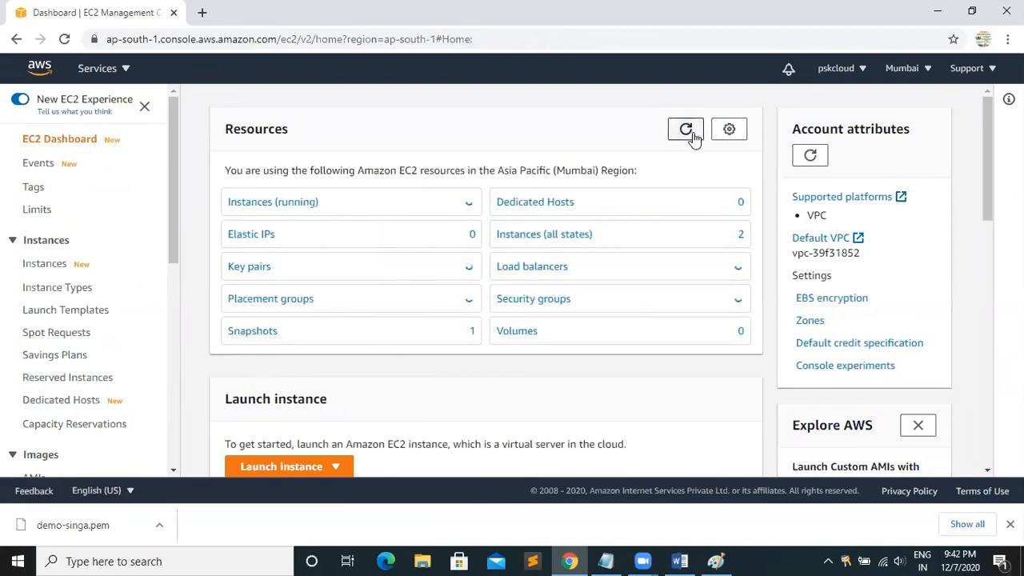
Switch to the Asia Pacific (Singapore) region and copy the running instance's public IPv4 address.
click(926, 76)
click(783, 329)
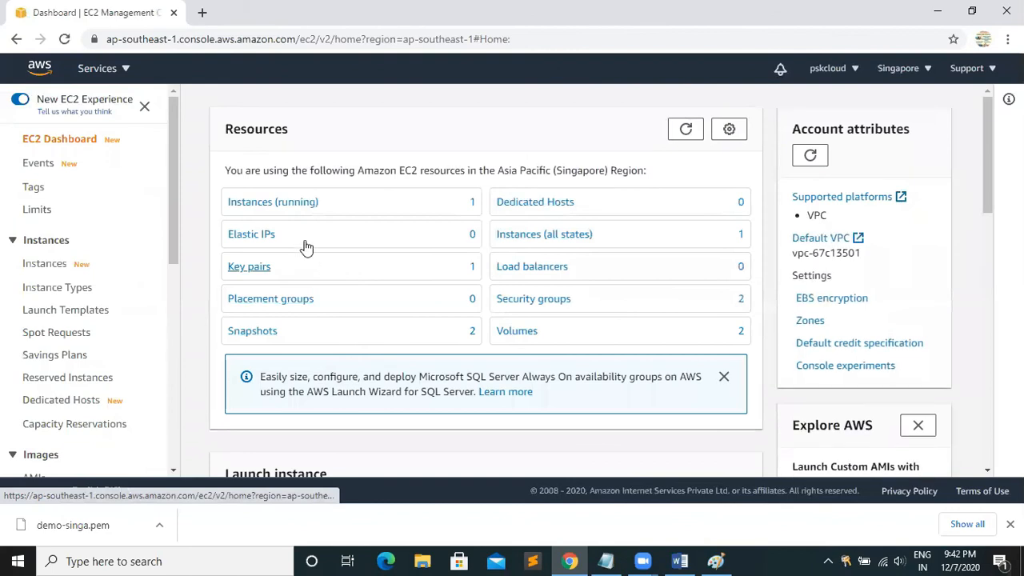
click(274, 203)
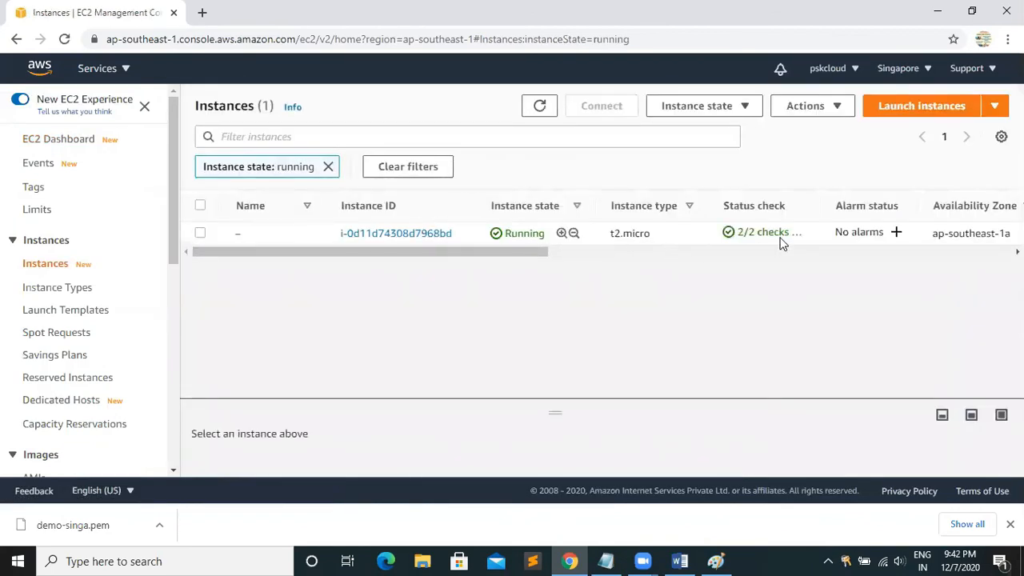
click(201, 234)
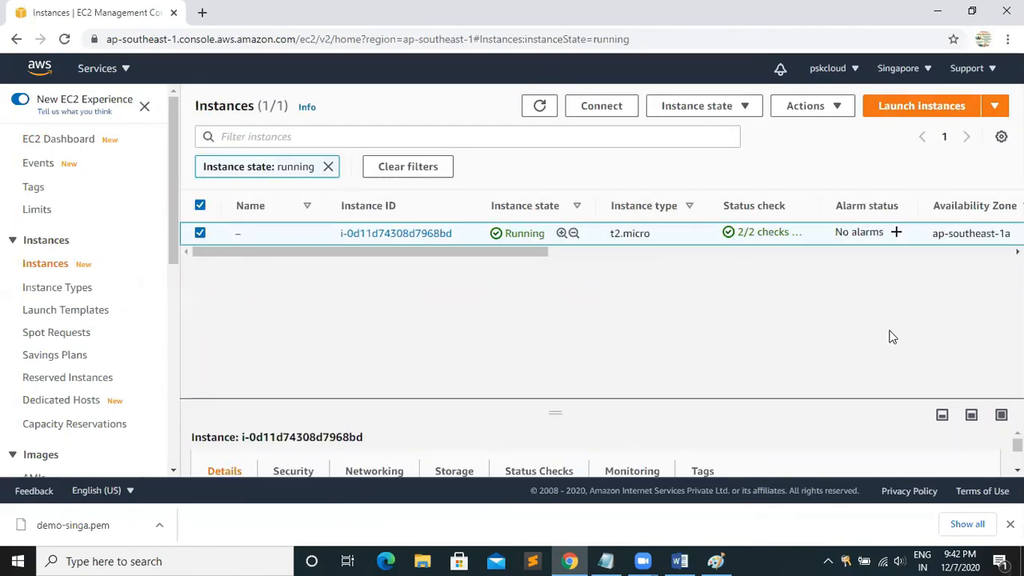
click(970, 415)
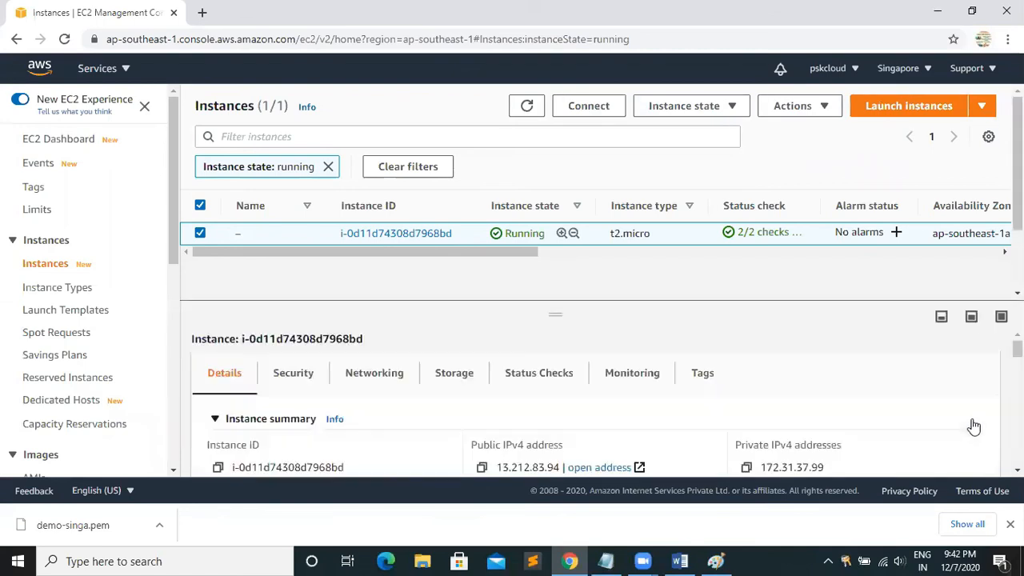
click(481, 467)
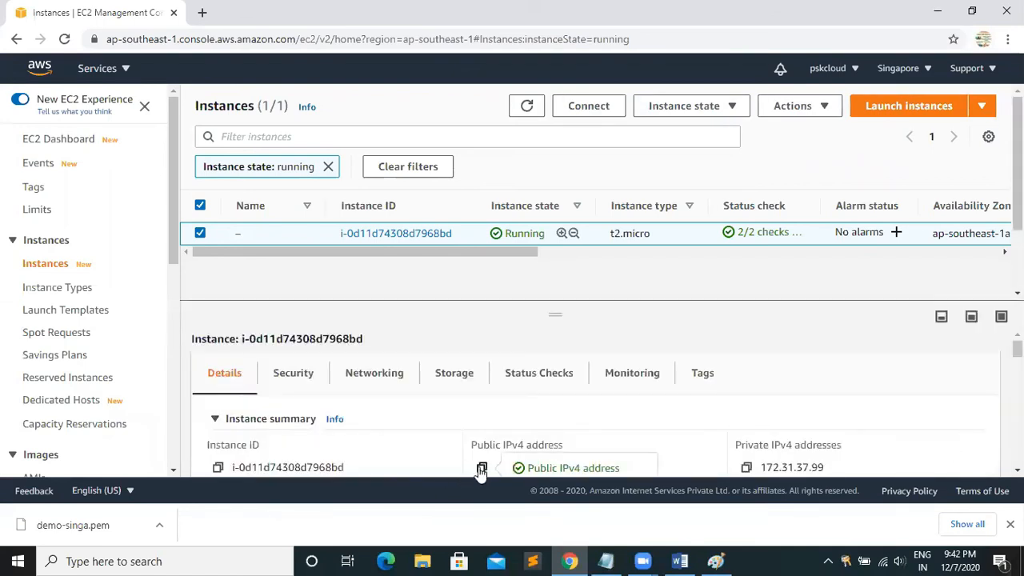
Start PuTTY, enter 13.212.83.94 as the host address and open the SSH authentication settings.
click(937, 12)
double_click(526, 98)
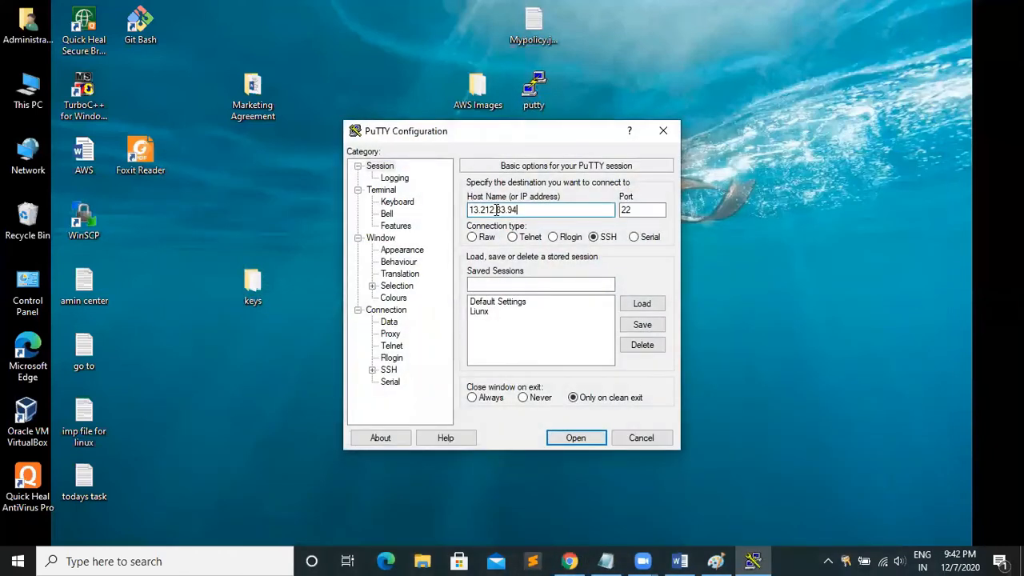
click(372, 370)
click(404, 358)
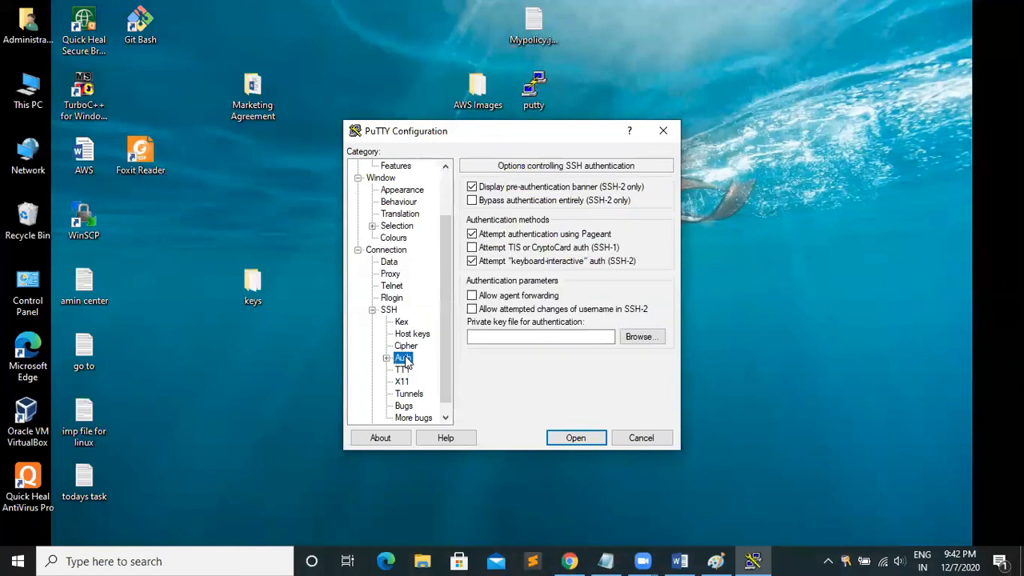
click(632, 337)
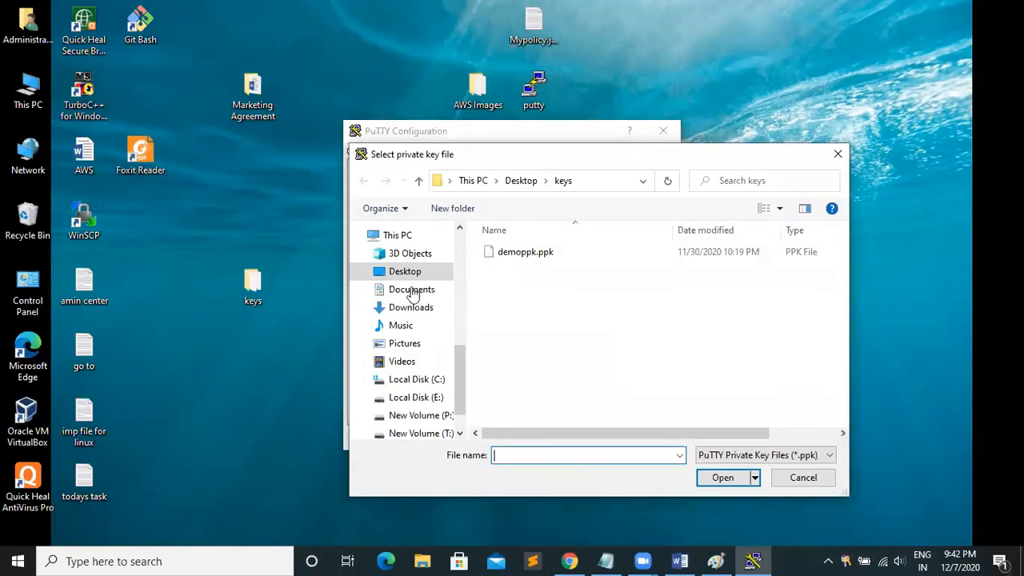
click(837, 155)
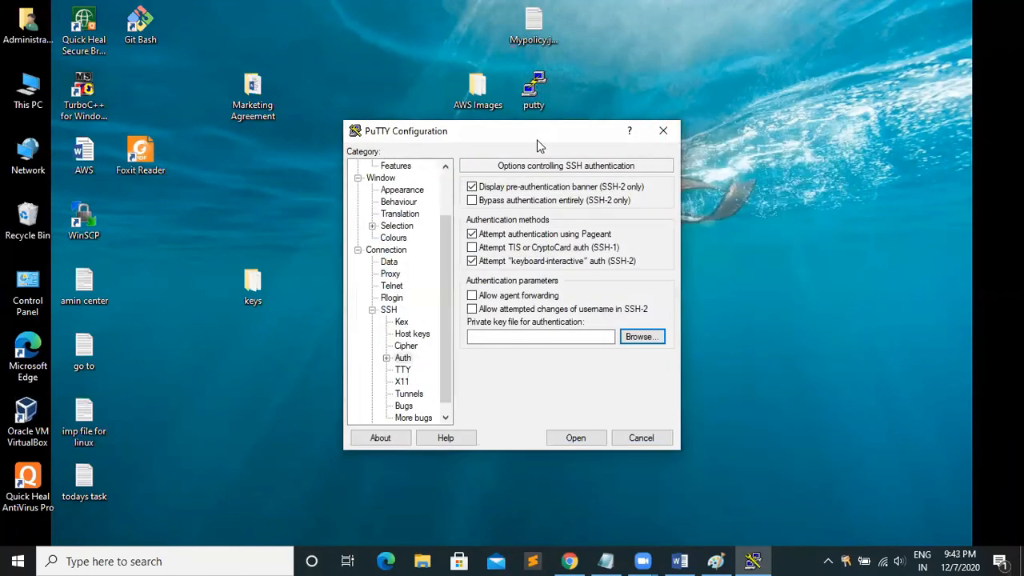
drag(538, 146, 673, 333)
Open the Administrator account's Downloads folder in File Explorer and launch puttygen.
click(30, 36)
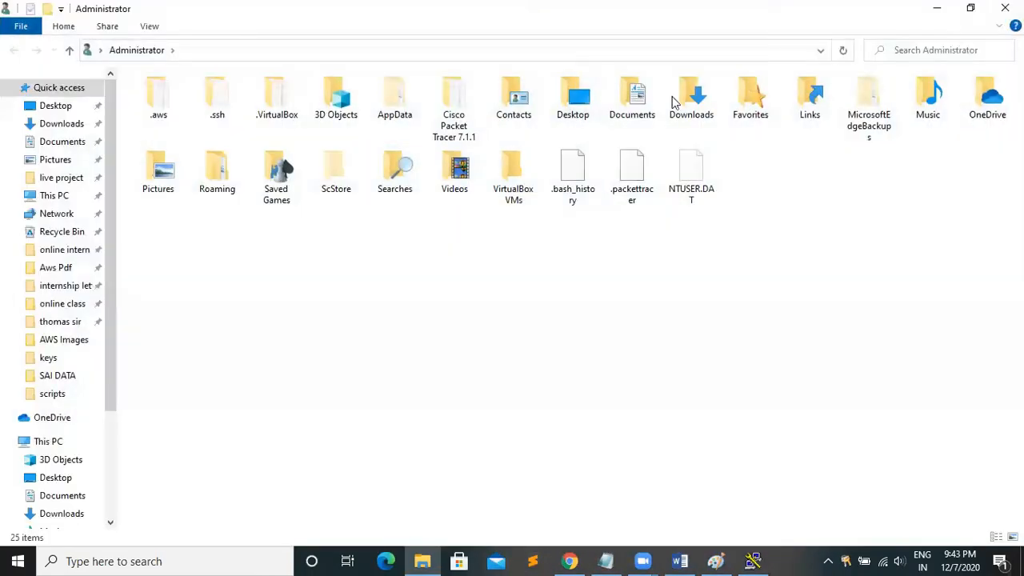
double_click(684, 100)
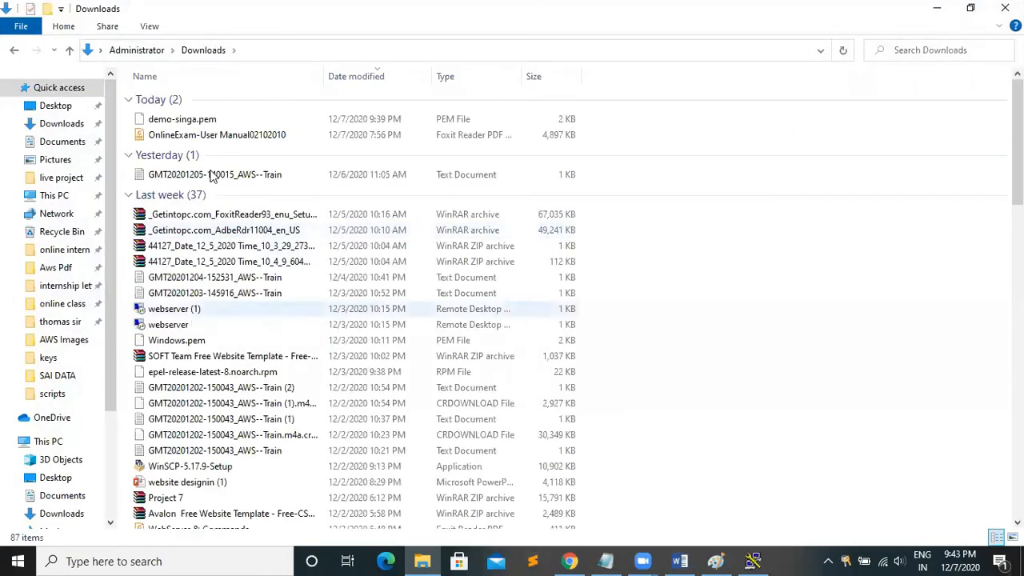
drag(1015, 144, 1015, 220)
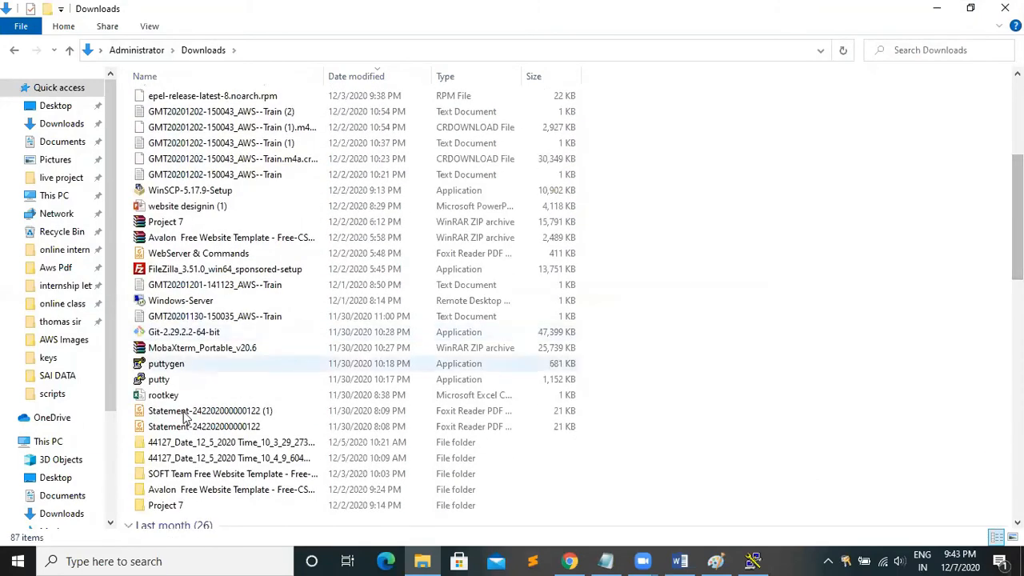
double_click(164, 364)
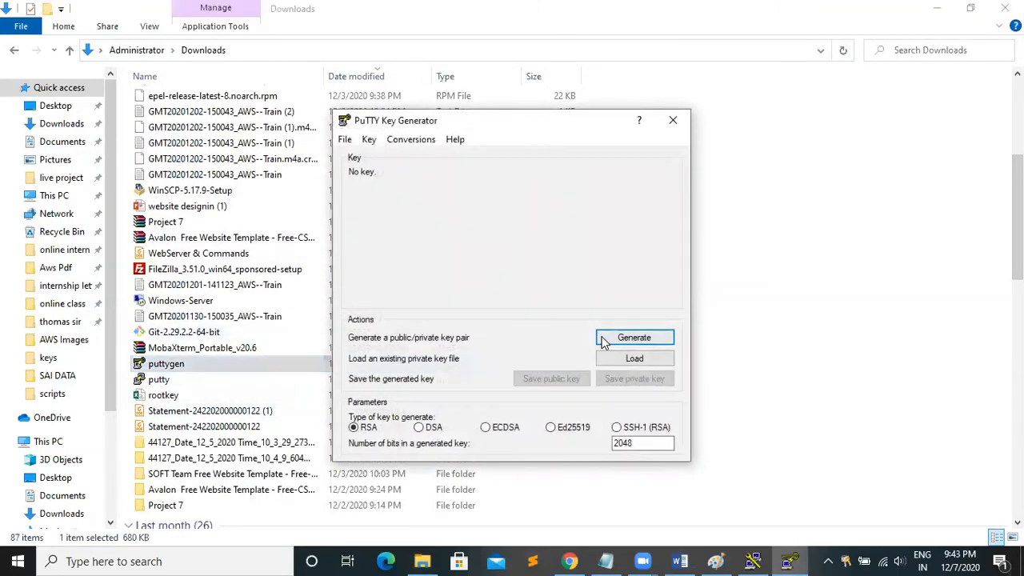
Load the existing key demo-singa.pem from Downloads into the key generator, with all file types shown.
click(634, 360)
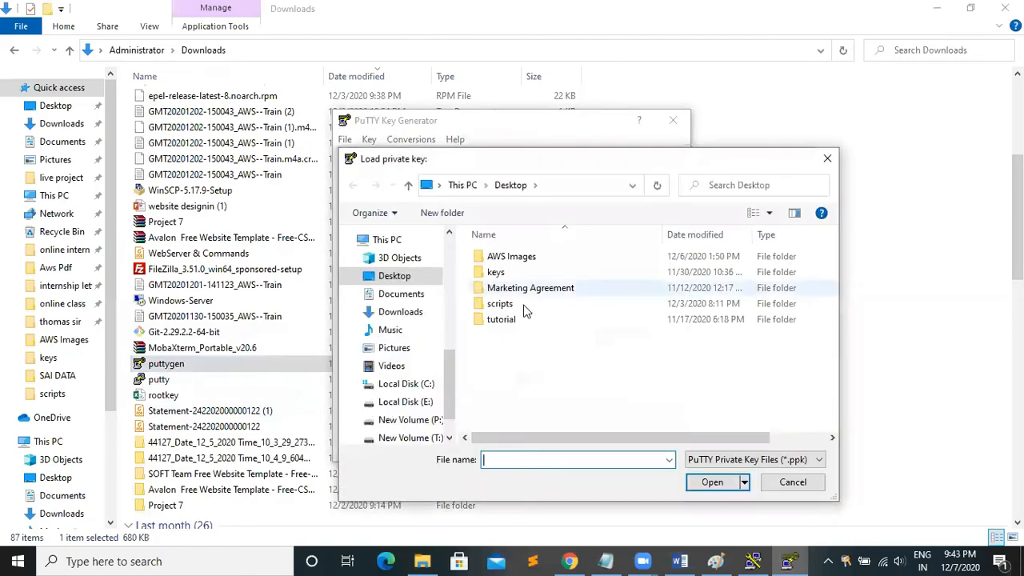
click(400, 315)
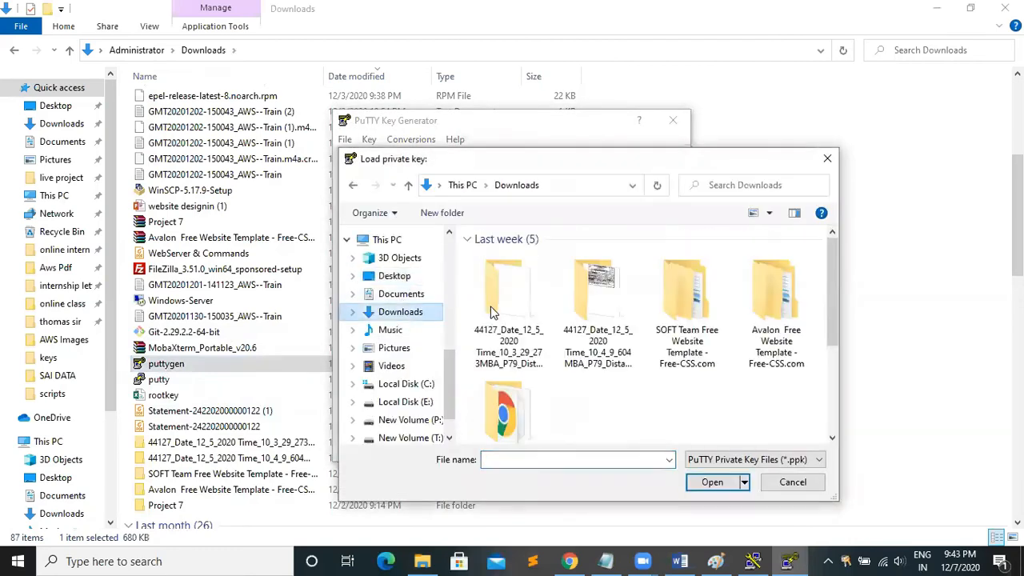
click(724, 461)
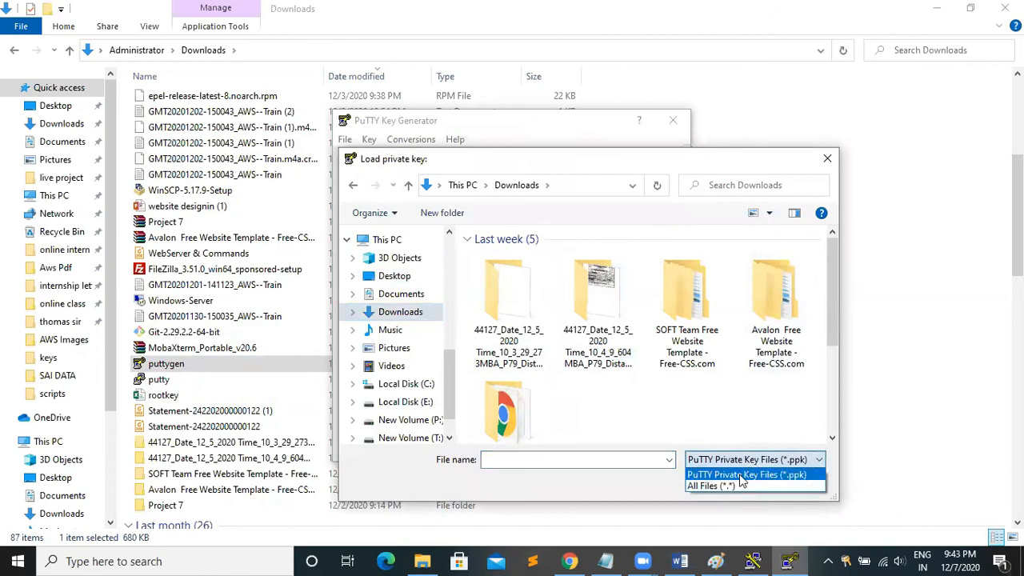
click(710, 486)
double_click(523, 314)
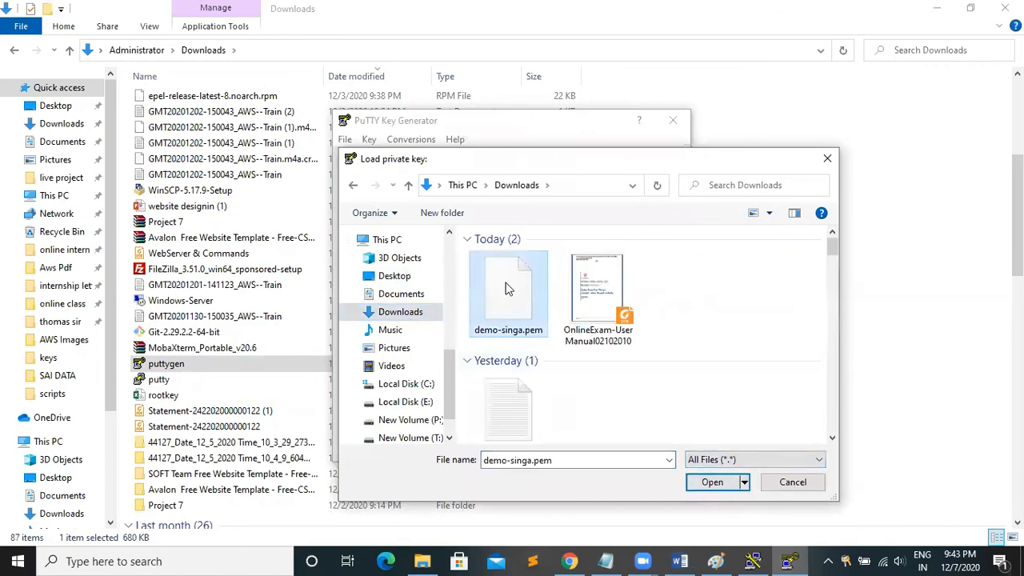
click(601, 346)
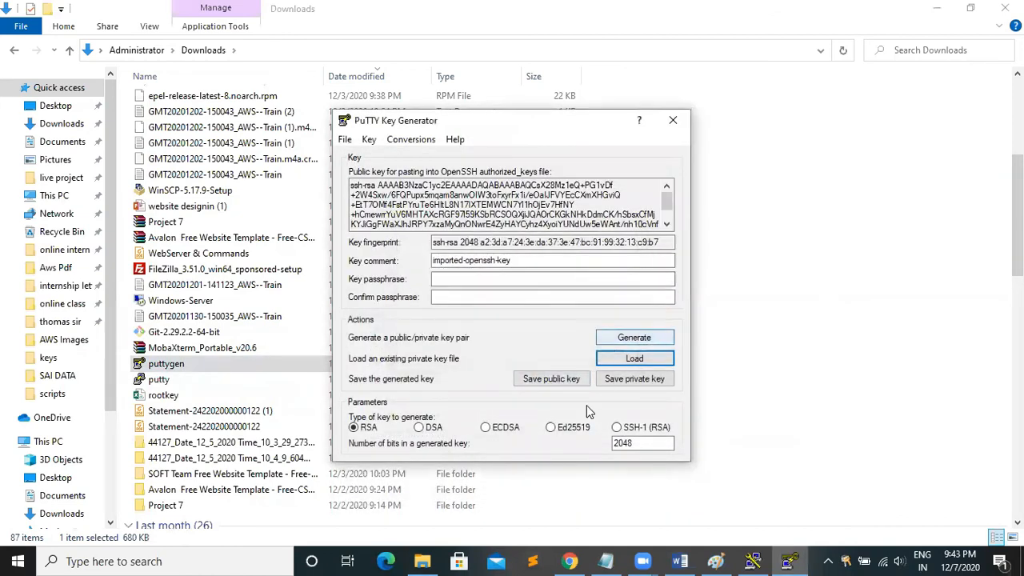
Save the private key without a passphrase as demosing in the Desktop keys folder, and close the key generator and Downloads window.
click(635, 379)
click(524, 335)
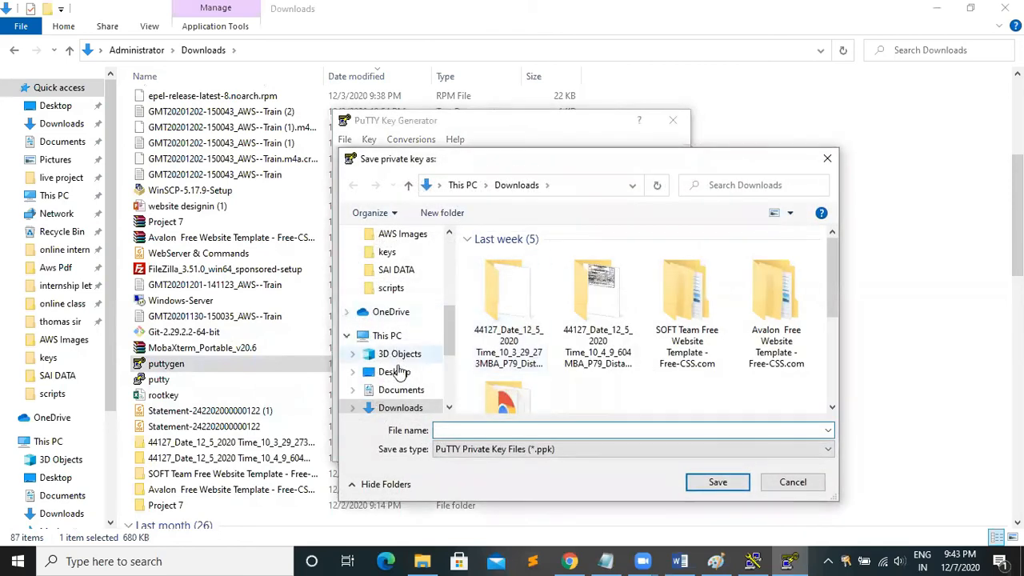
click(398, 371)
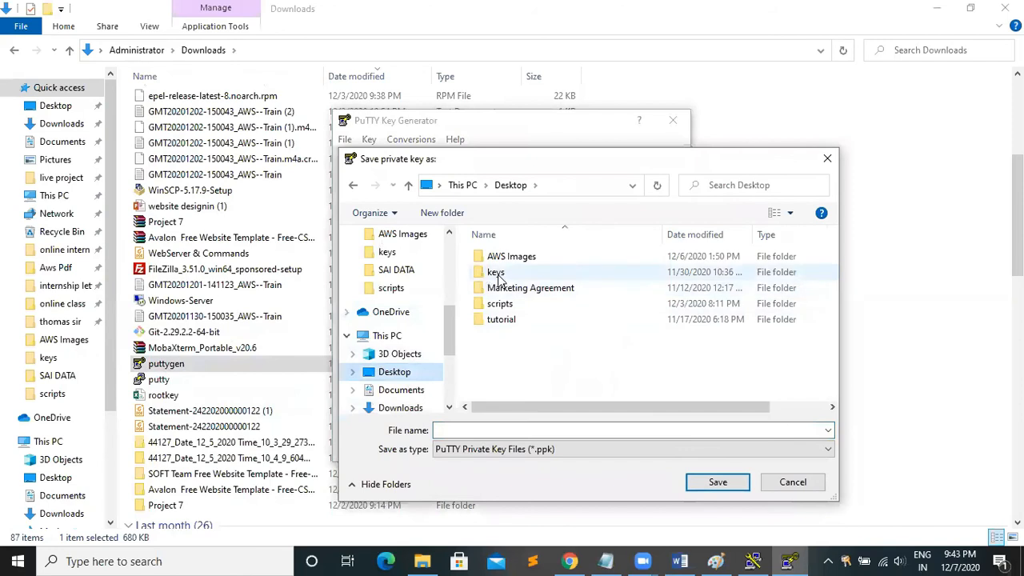
double_click(498, 273)
click(520, 428)
text(dem)
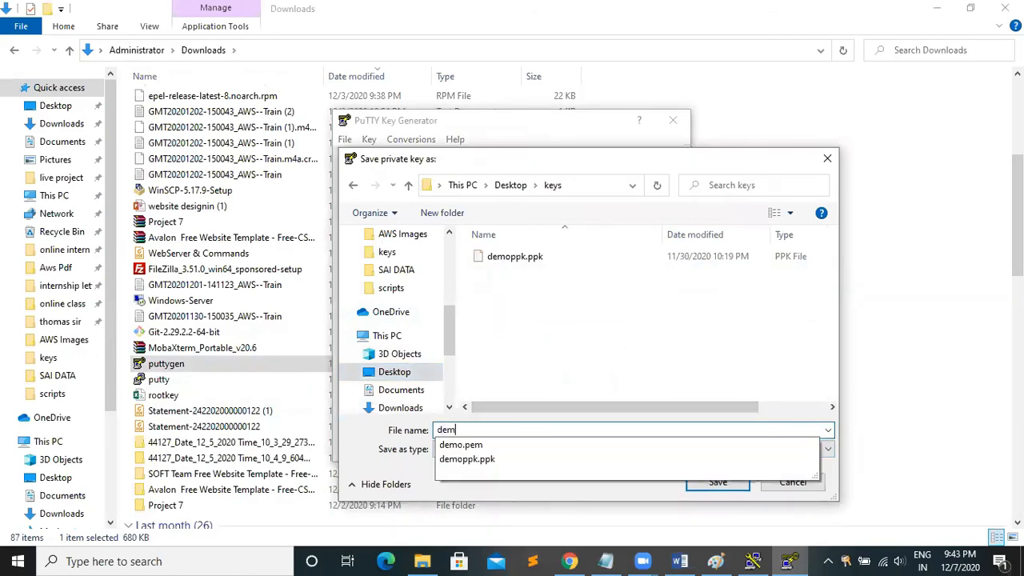
text(osing)
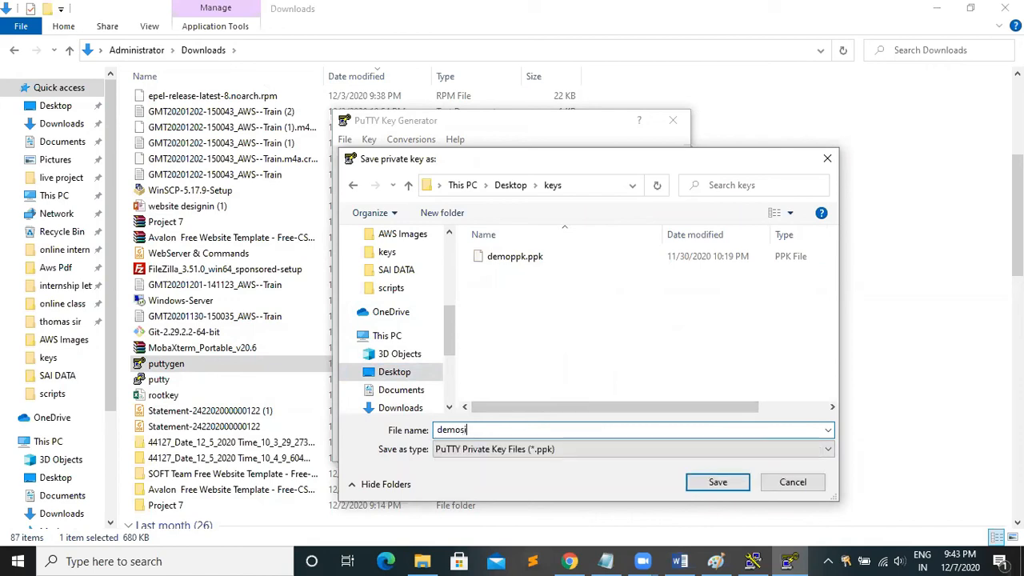
click(717, 483)
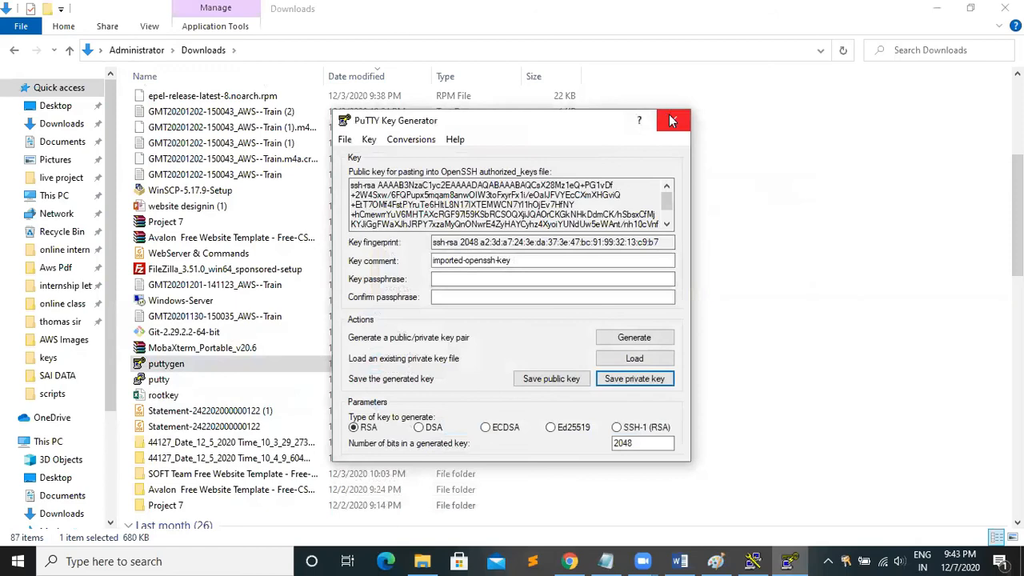
click(672, 121)
click(1006, 8)
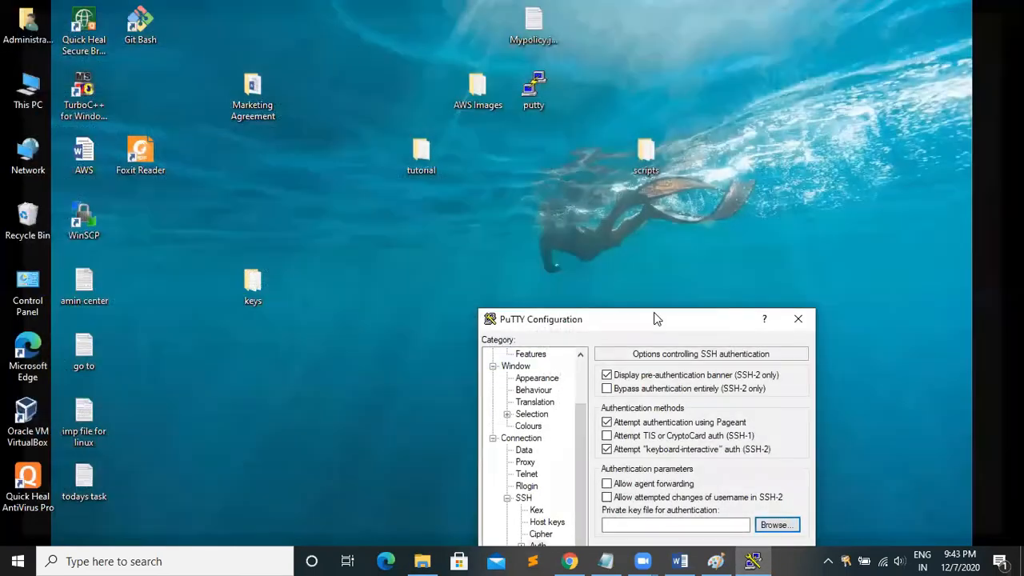
Choose demosing.ppk as PuTTY's private key file for authentication, open the SSH connection and accept the server's host key.
drag(610, 319, 548, 100)
click(708, 305)
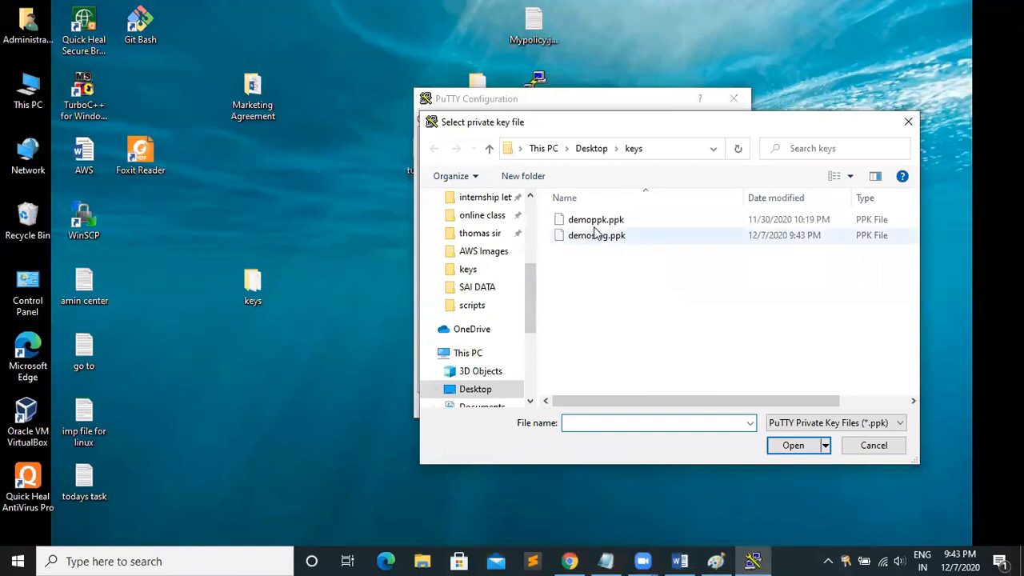
double_click(595, 235)
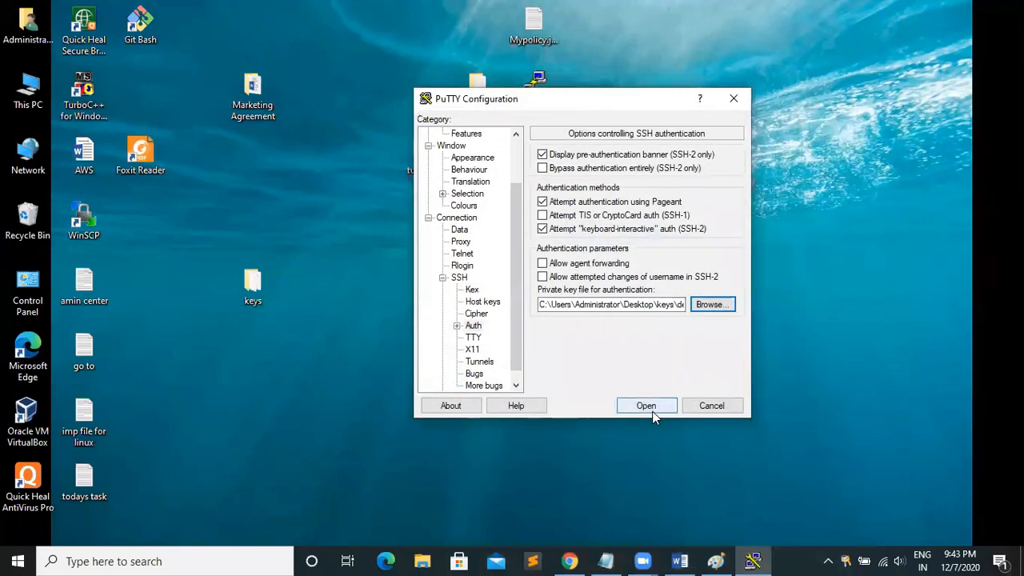
click(651, 411)
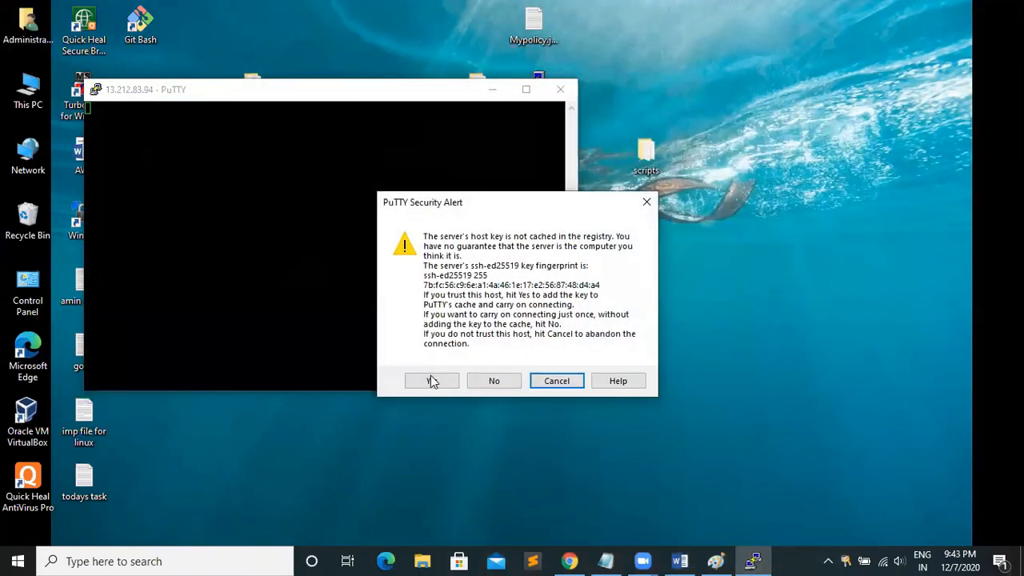
click(429, 377)
Log in to the Singapore instance as ec2-user.
text(ec2)
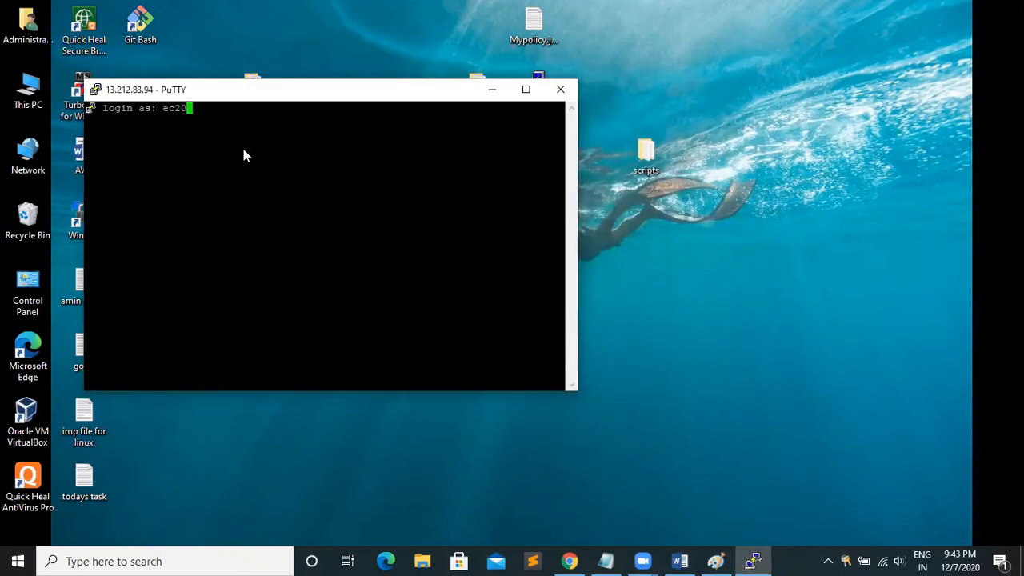
text(-user)
key(Return)
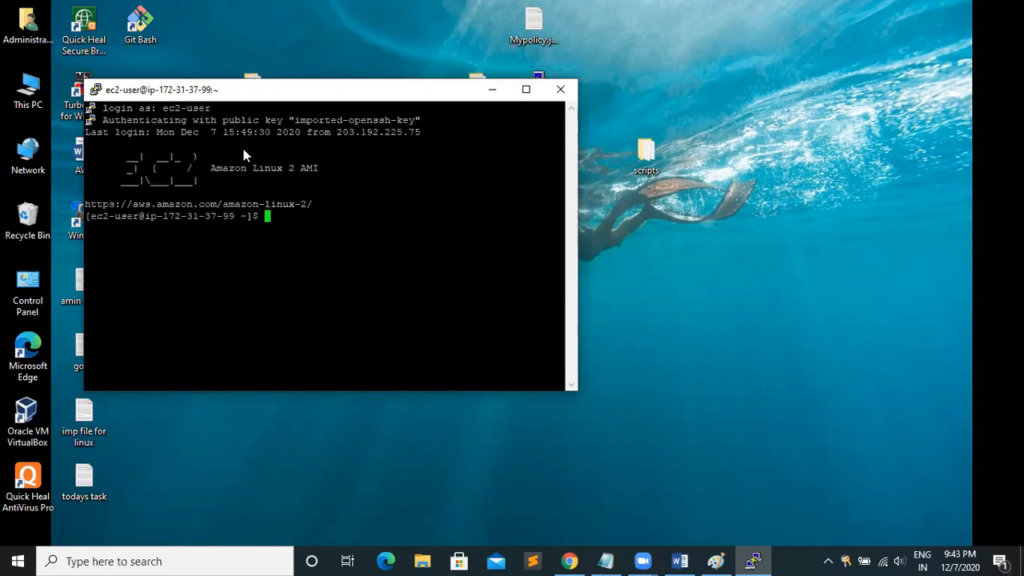
Switch to the root user with sudo su and list the ec2-user home directory's files with ll.
text(sudo si)
key(BackSpace)
text(u)
key(Return)
text(ll)
key(Return)
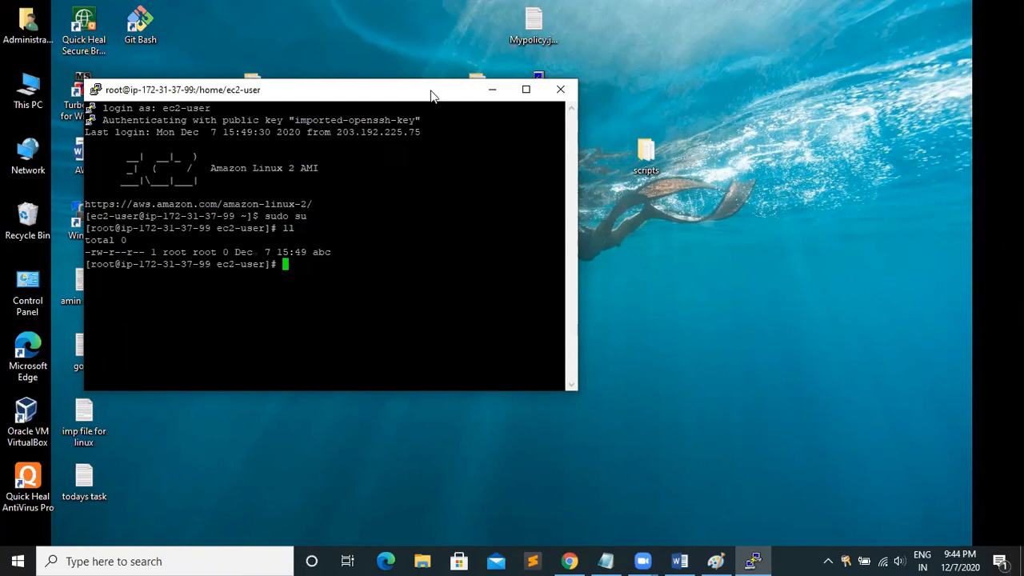
Switch to the AWS console in Chrome and delete the unattached 1 GiB volume in the Singapore region.
drag(430, 95, 696, 110)
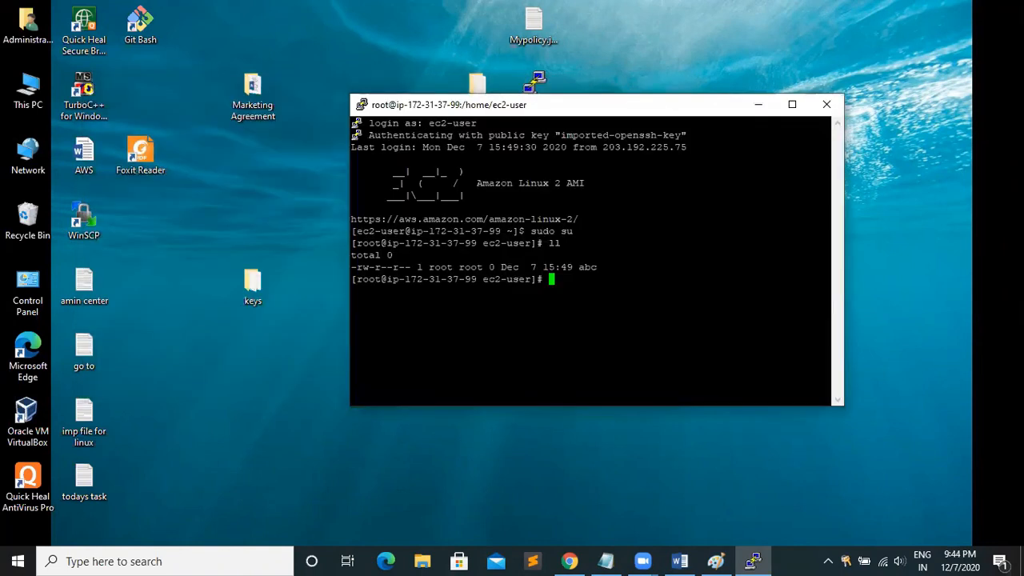
click(569, 561)
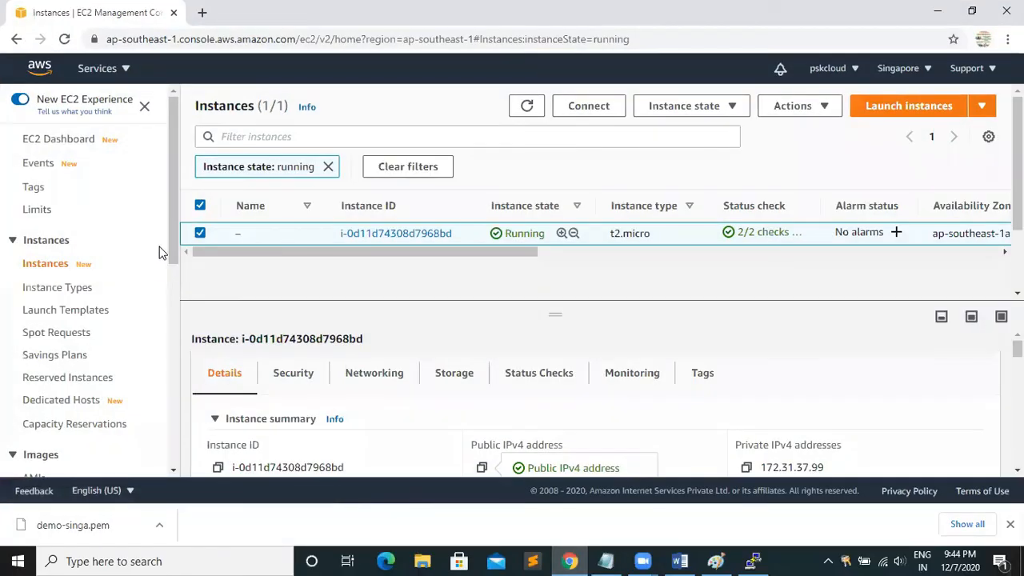
drag(171, 234, 178, 340)
click(48, 285)
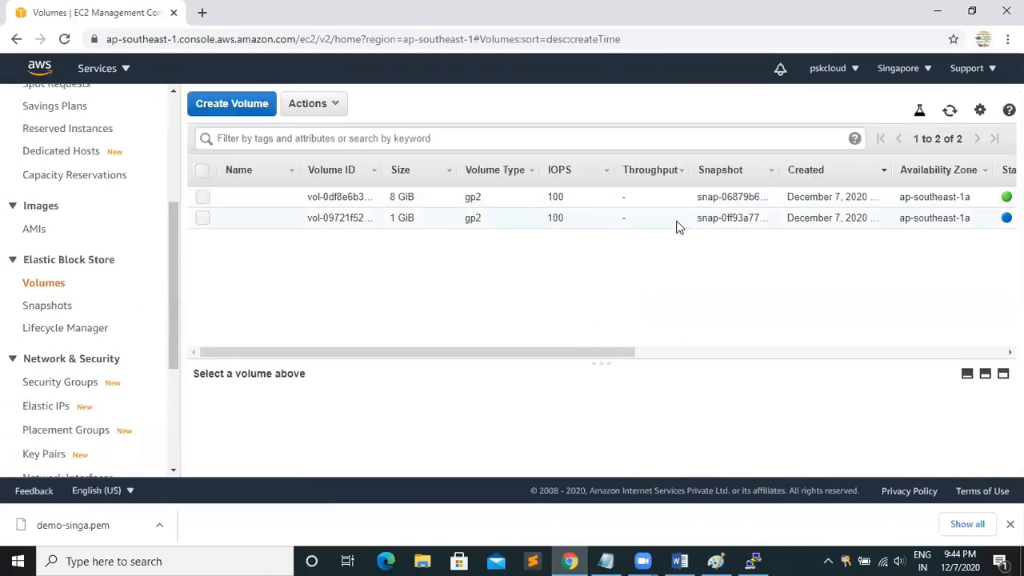
click(203, 219)
click(336, 106)
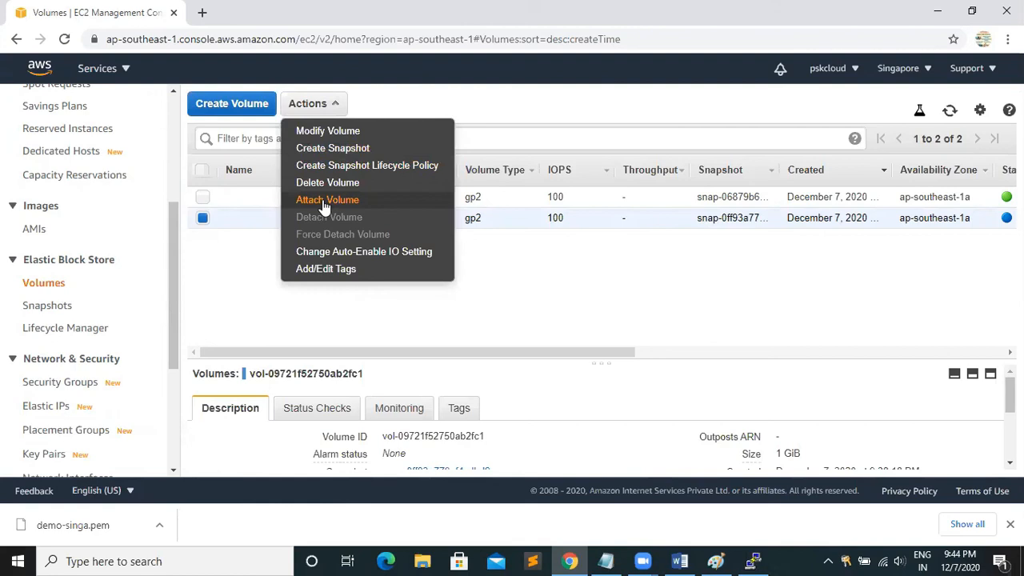
click(605, 286)
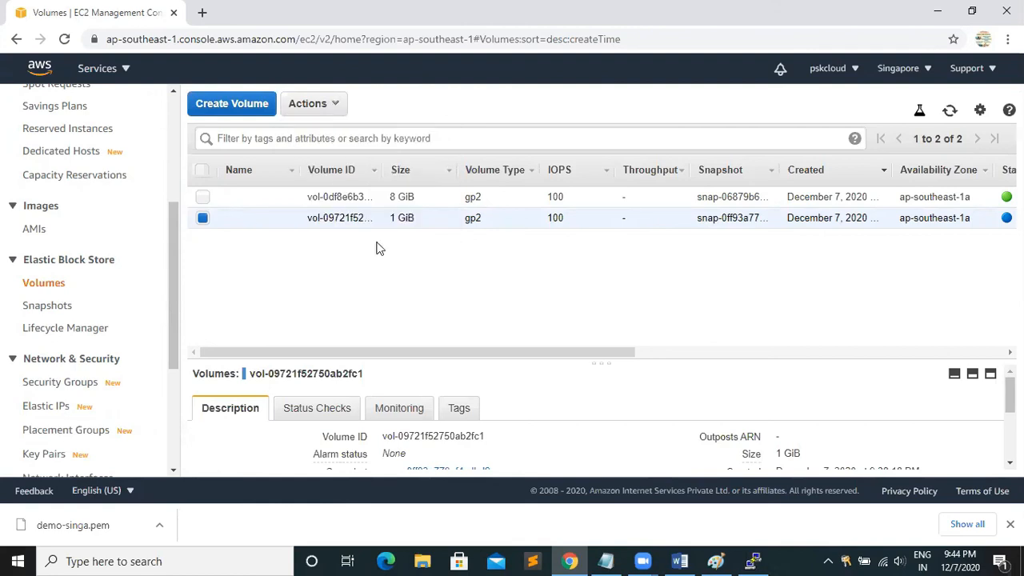
click(330, 106)
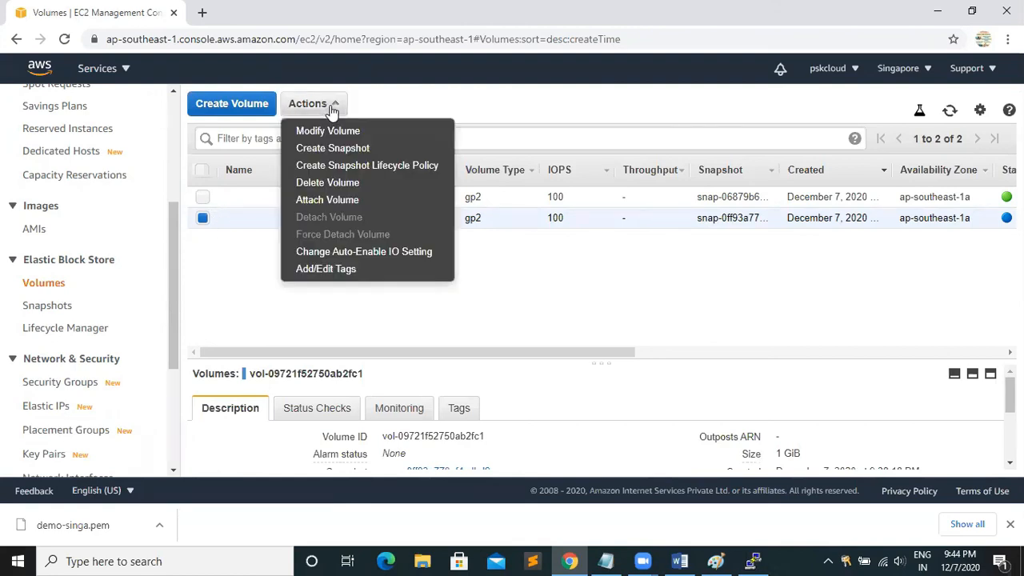
click(324, 184)
click(708, 349)
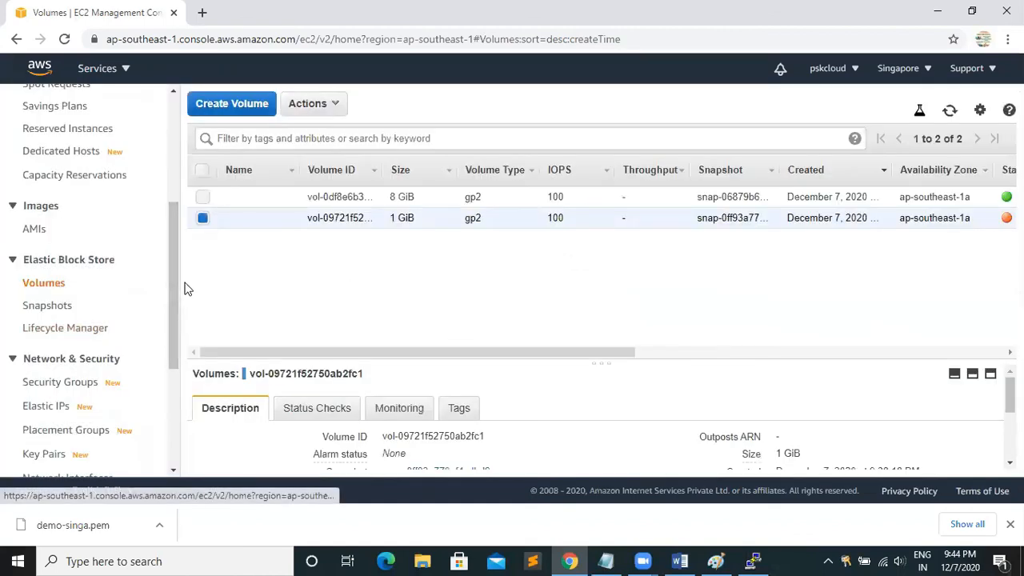
Delete the 1 GiB PSKSNAP snapshot that was copied from ap-south-1.
click(53, 308)
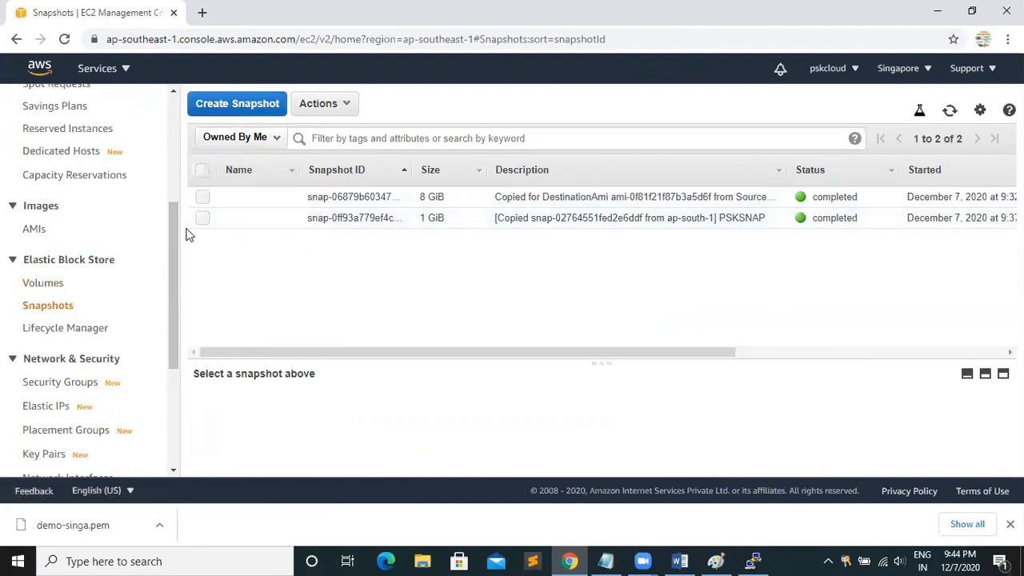
click(204, 218)
click(350, 104)
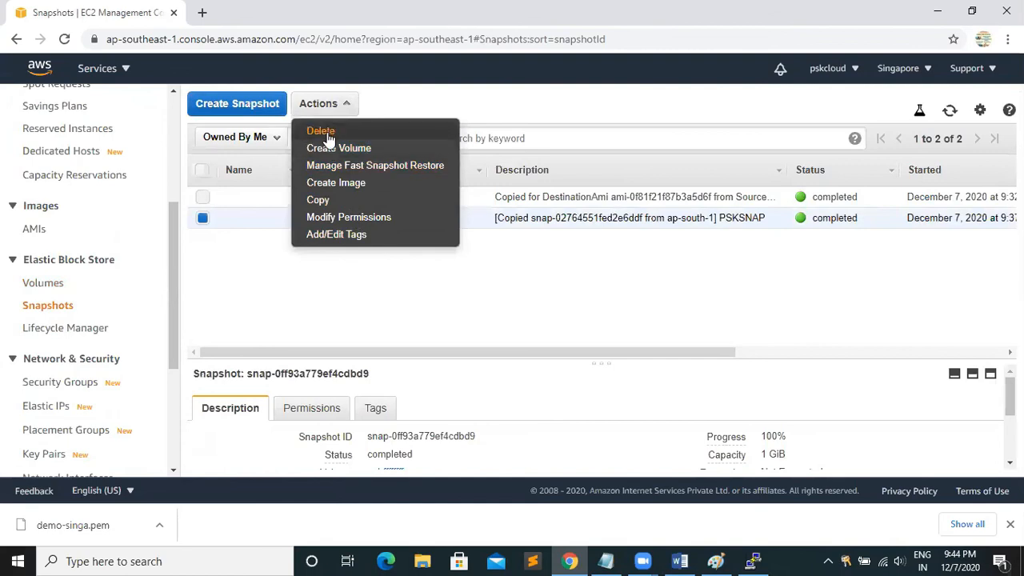
click(327, 132)
click(718, 339)
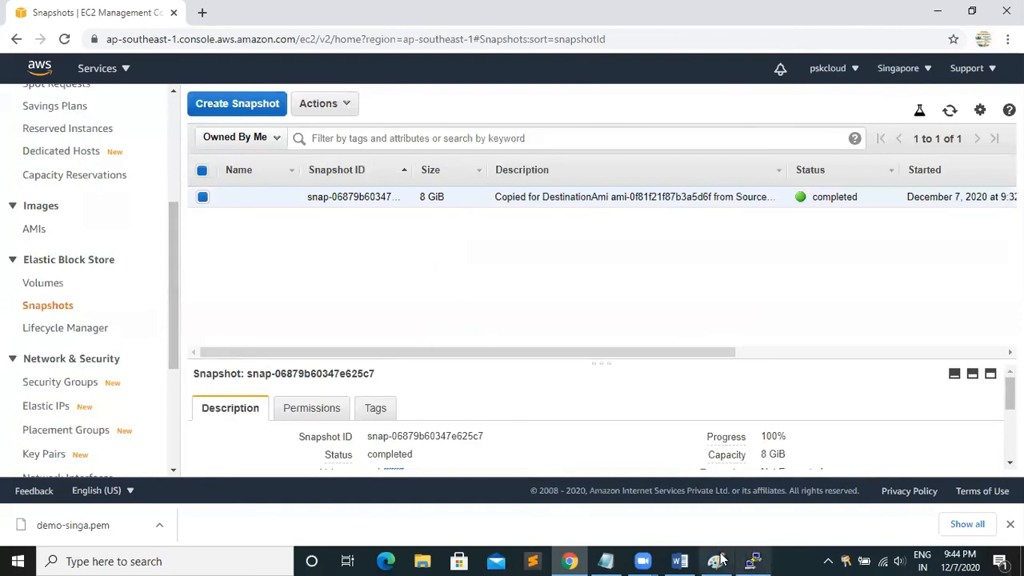
Switch to the PuTTY terminal and close its SSH session to the Singapore instance.
click(751, 561)
click(827, 103)
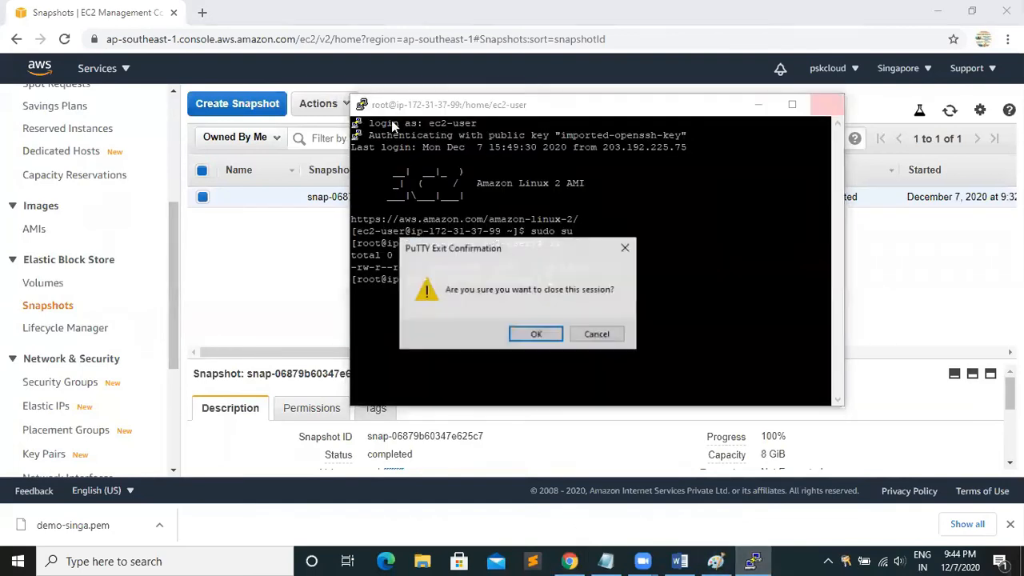
click(538, 334)
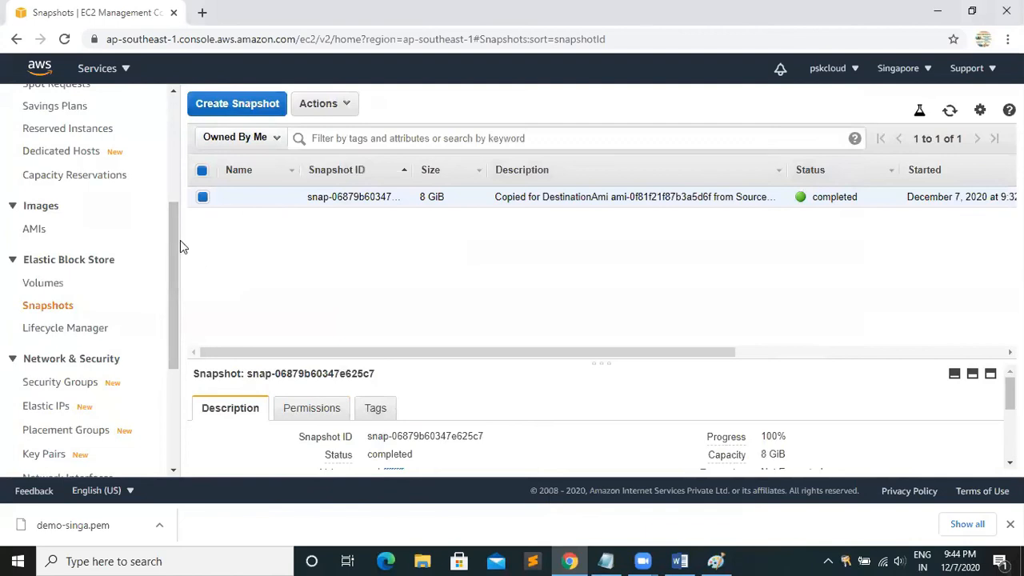
Terminate the running t2.micro instance in Singapore and remove the running-state filter from the instance list.
scroll(173, 206, up, 4)
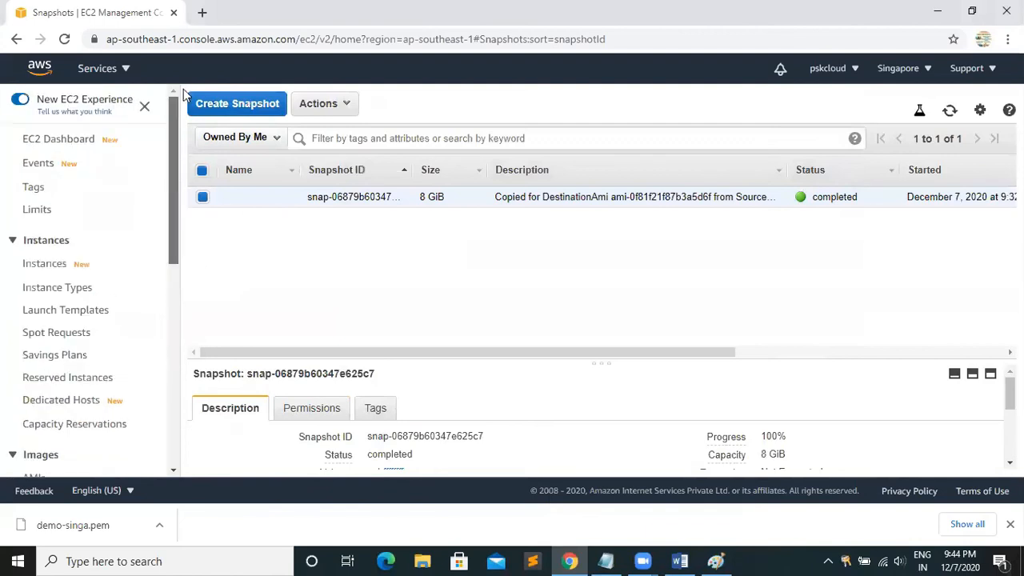
click(52, 139)
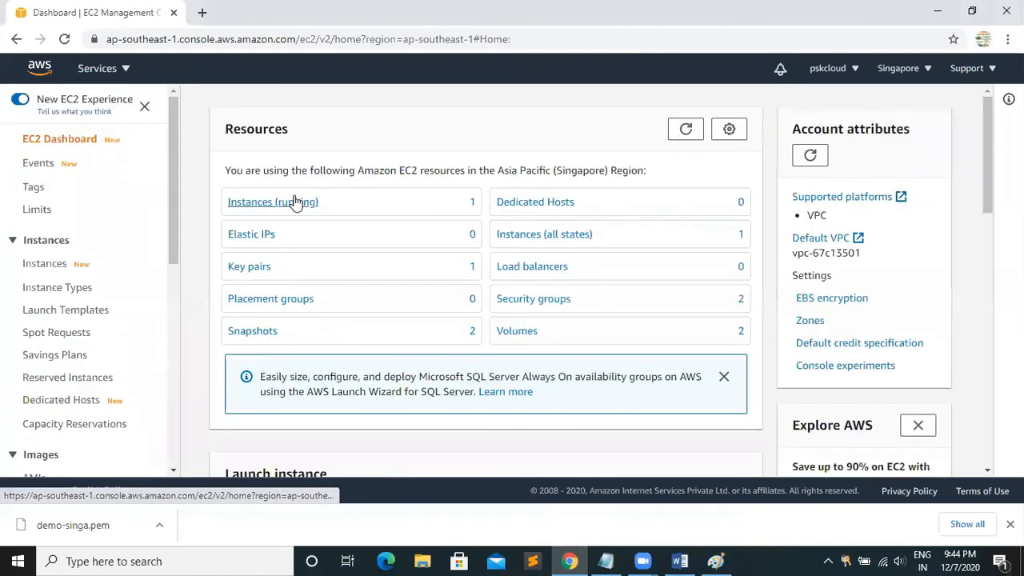
click(295, 201)
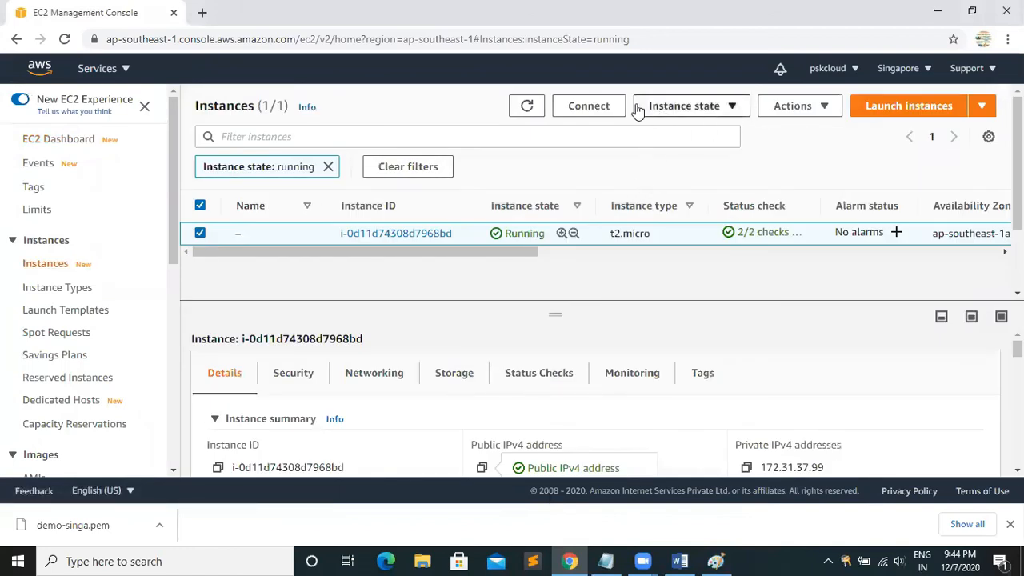
click(730, 110)
click(687, 224)
click(782, 362)
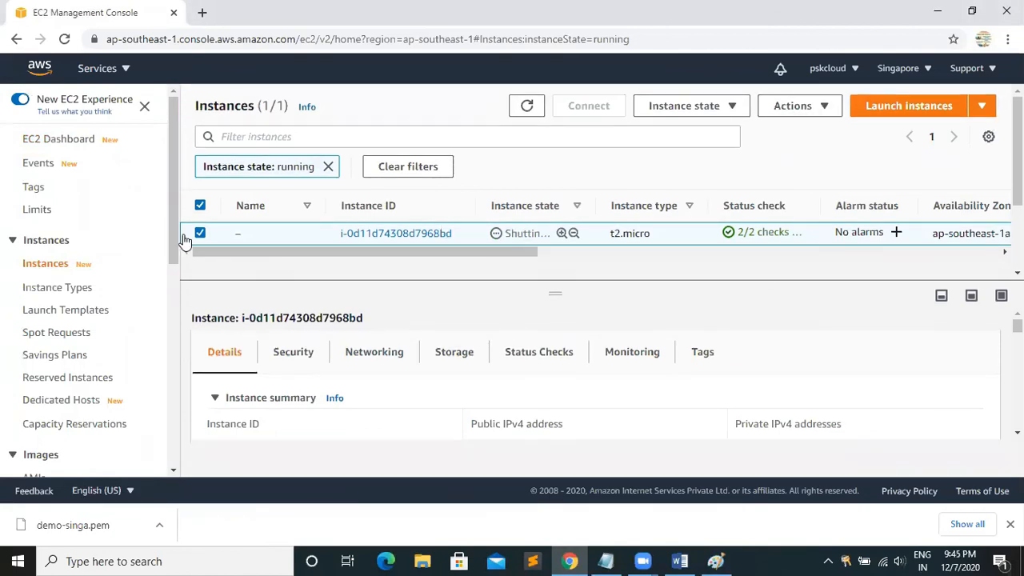
click(327, 167)
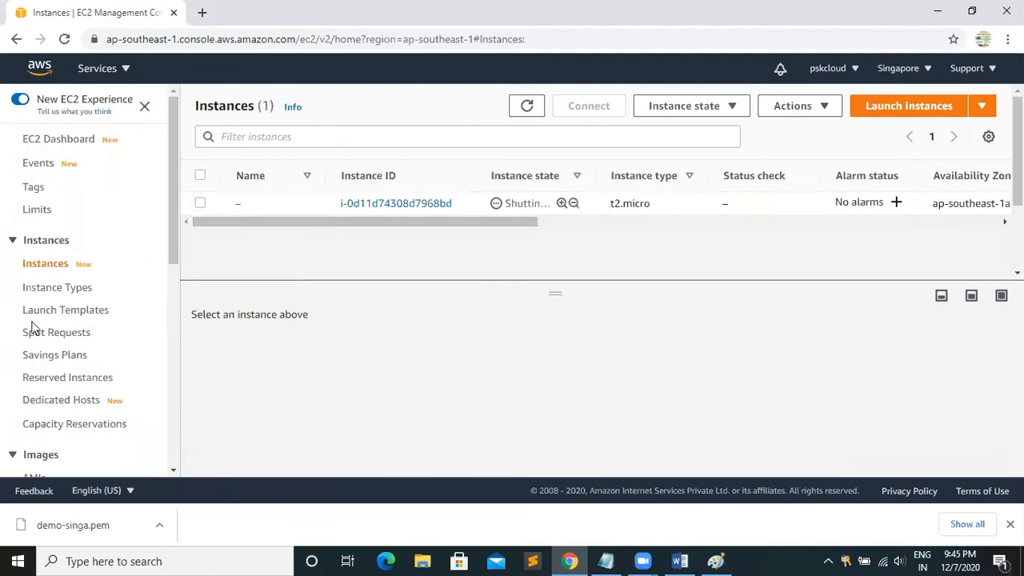
Deregister the PSK-Linux With http Server AMI and reload the AMI list.
scroll(168, 238, down, 1)
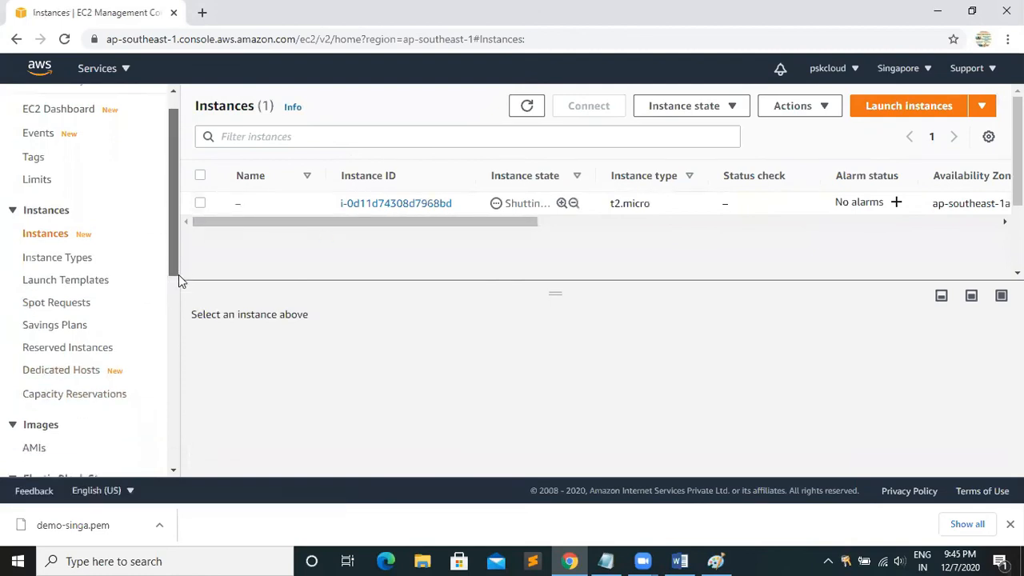
scroll(179, 275, down, 5)
click(34, 278)
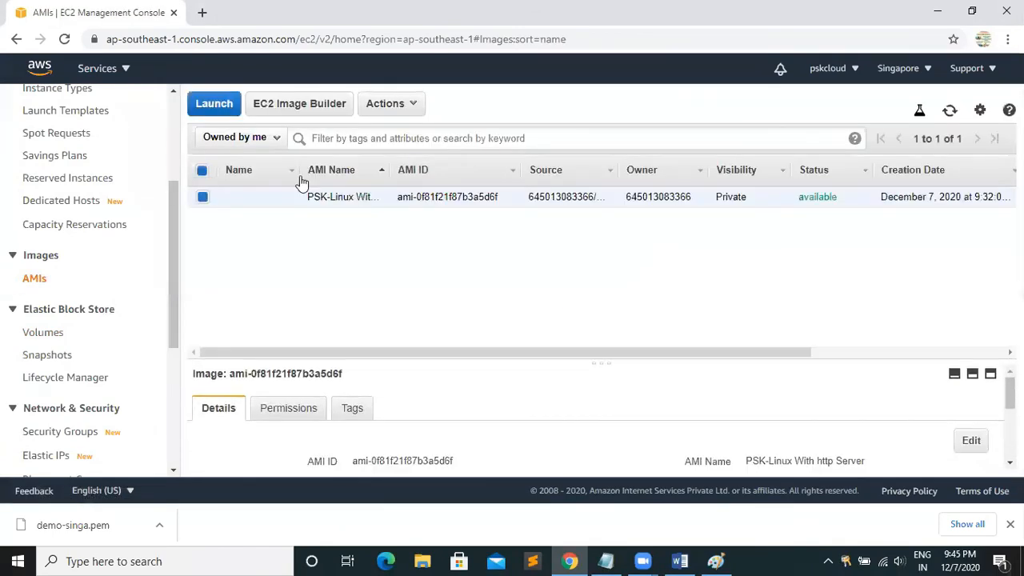
click(409, 104)
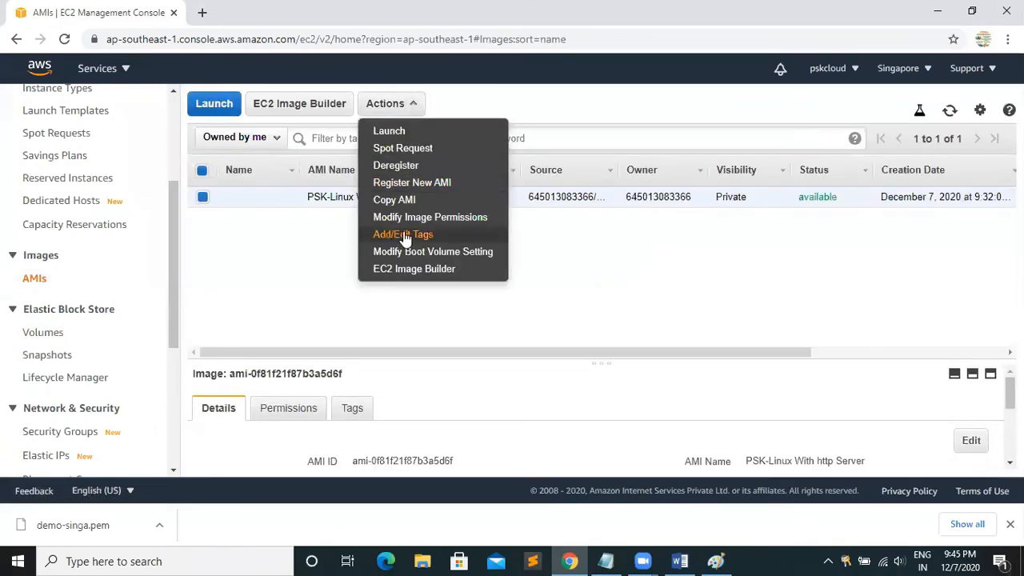
click(395, 165)
click(697, 336)
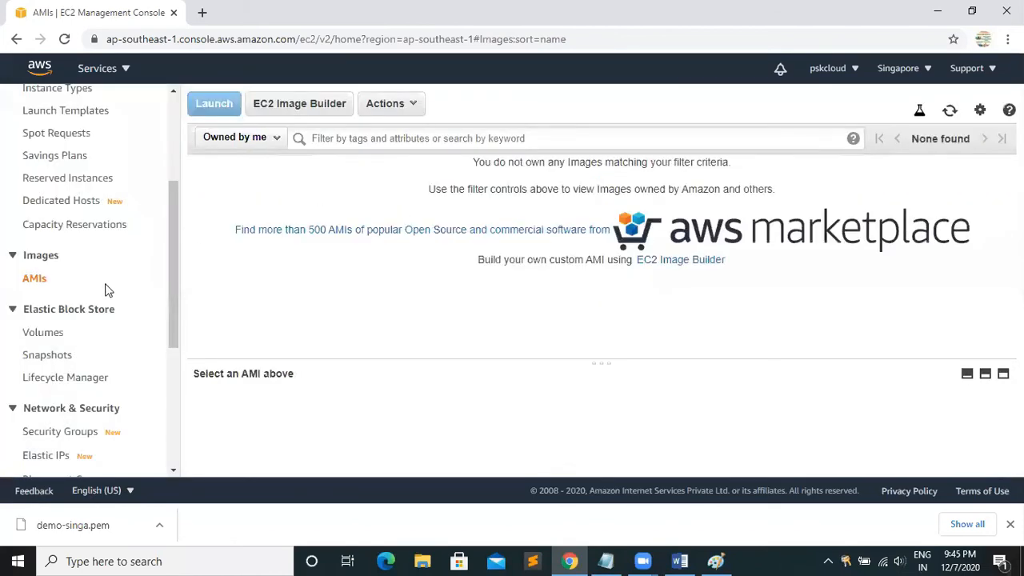
click(23, 281)
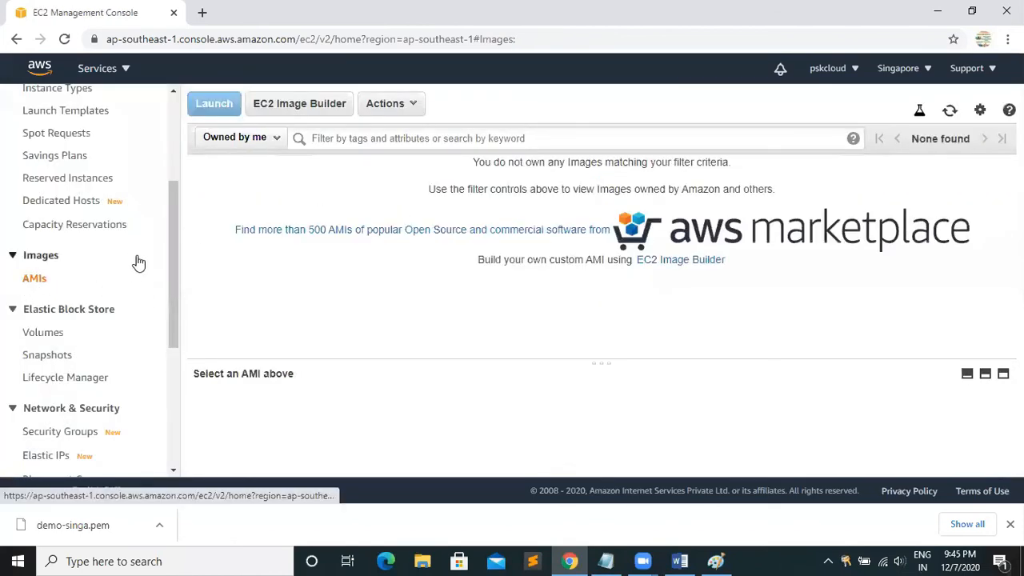
Check the Elastic Block Store volume and snapshot lists for leftovers, refreshing the snapshot list repeatedly.
scroll(171, 234, down, 3)
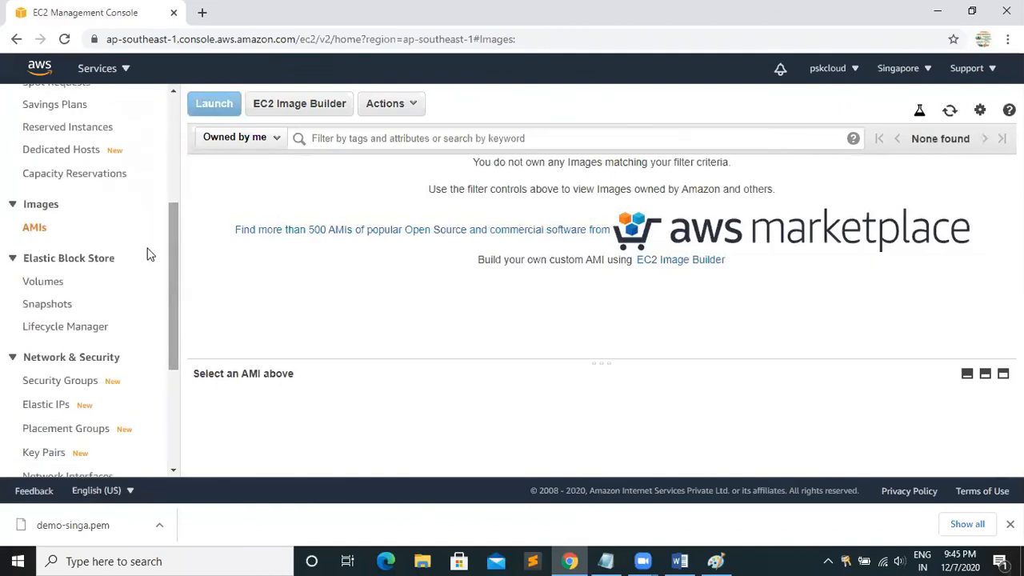
drag(37, 286, 39, 293)
click(55, 284)
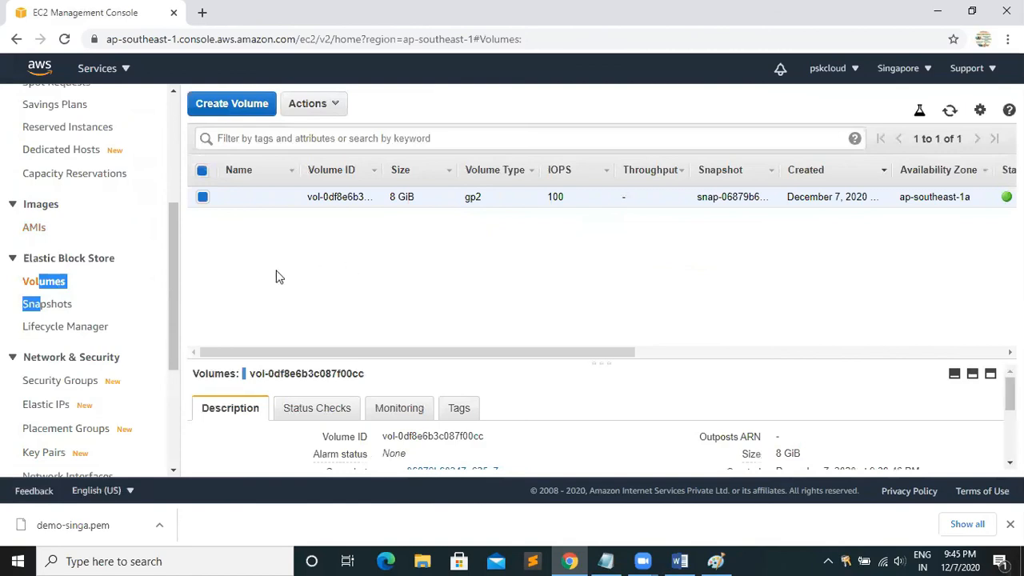
click(47, 308)
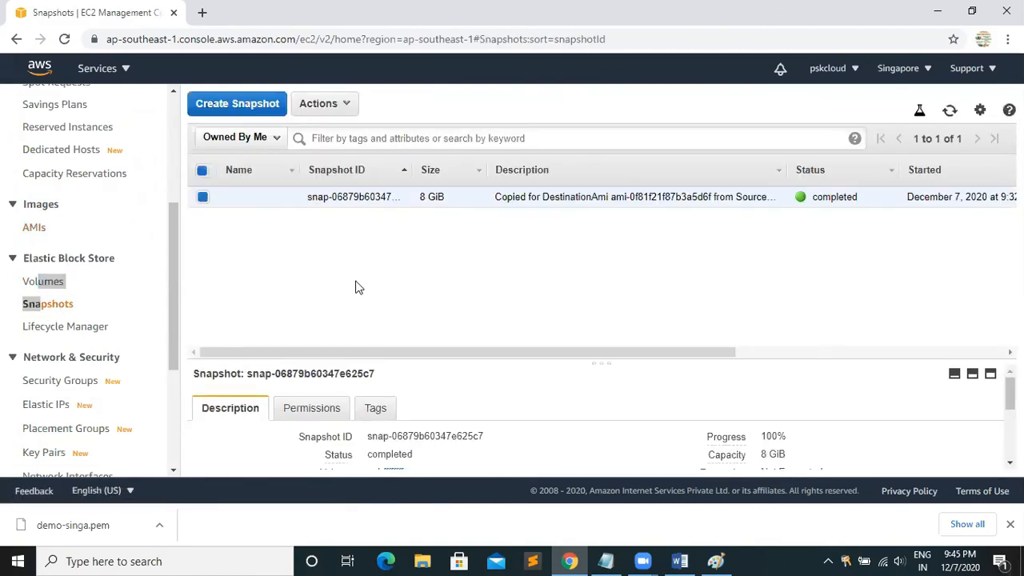
click(28, 284)
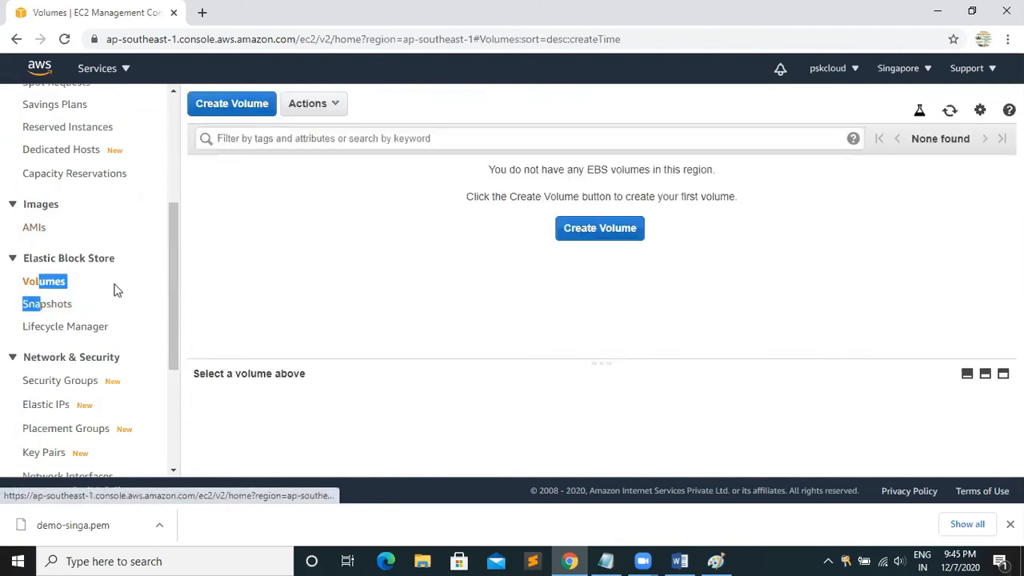
click(65, 307)
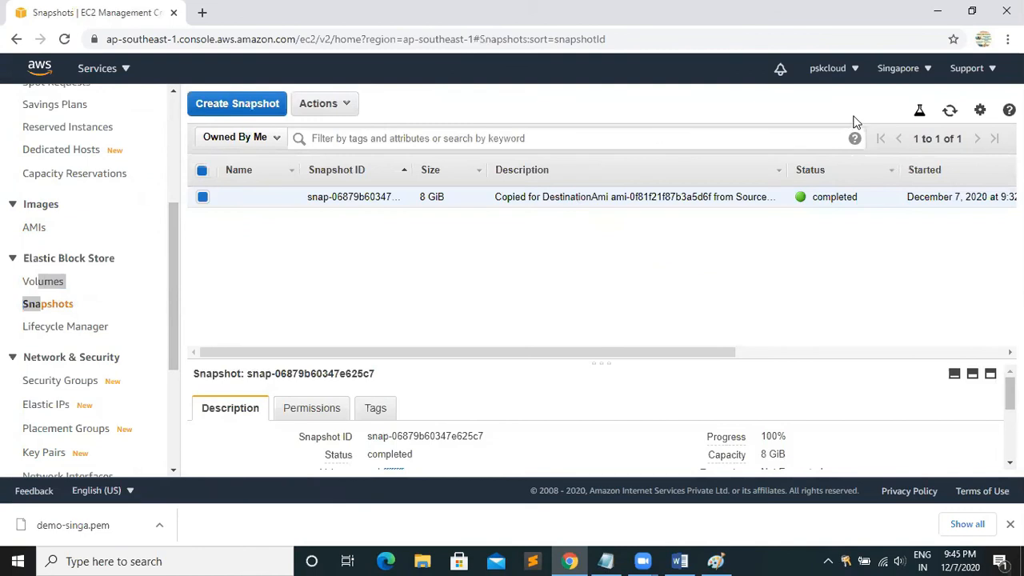
click(950, 111)
click(950, 111)
click(950, 111)
click(952, 112)
click(950, 112)
click(950, 111)
Refresh the EC2 dashboard's resource counts for Singapore and dismiss the Microsoft SQL Server announcement.
drag(178, 226, 182, 67)
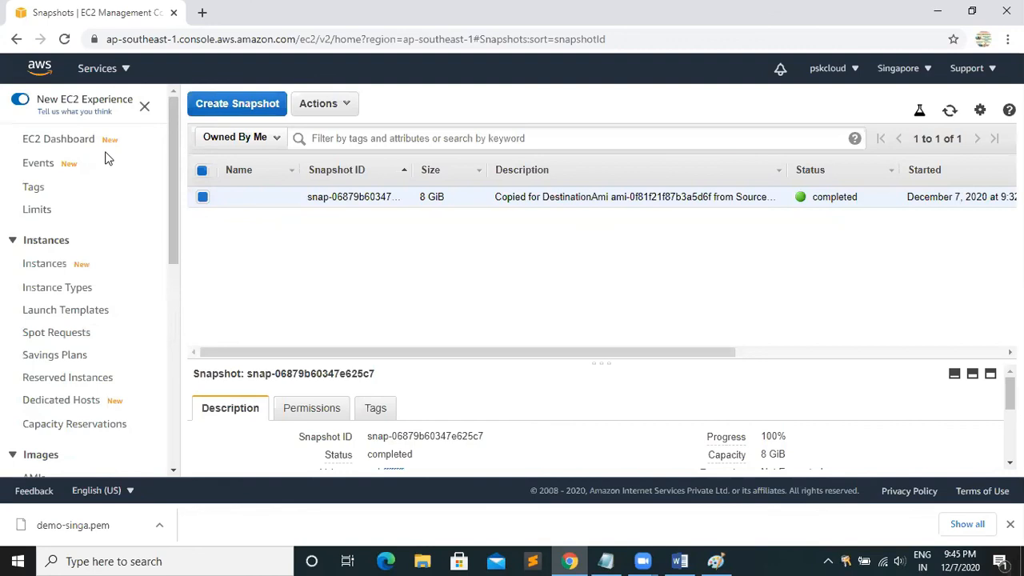
click(32, 143)
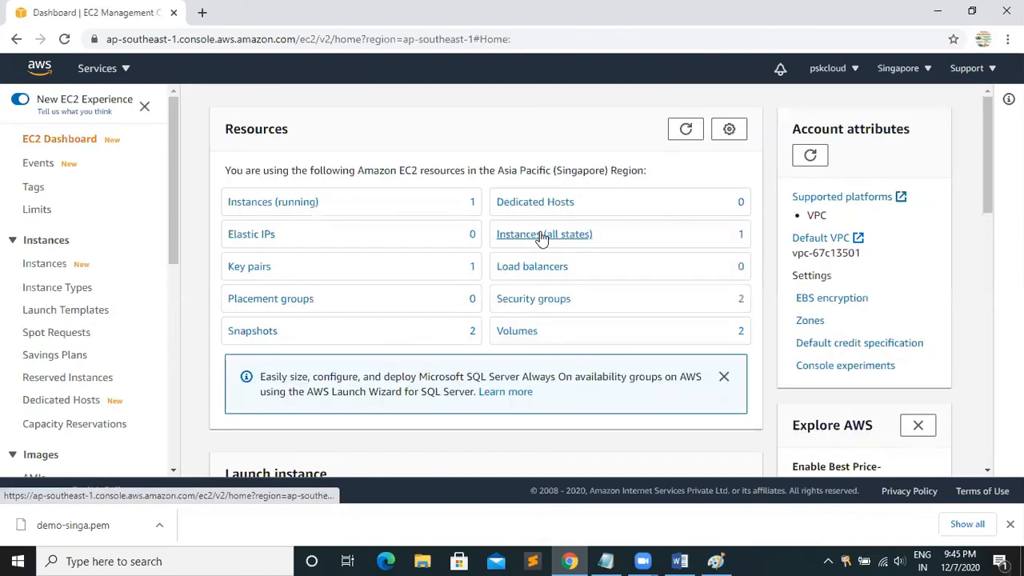
click(682, 129)
click(675, 132)
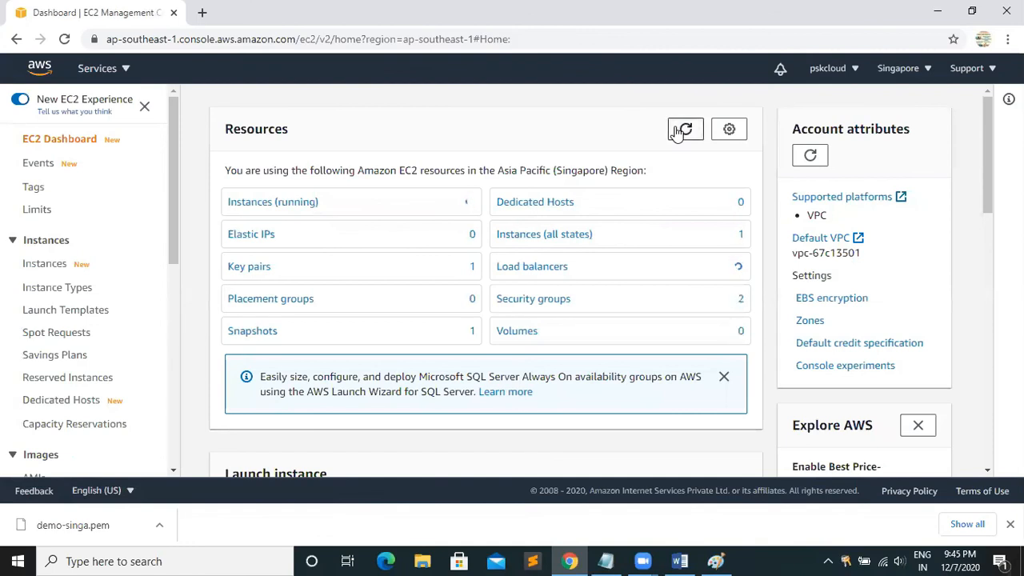
click(676, 134)
click(677, 134)
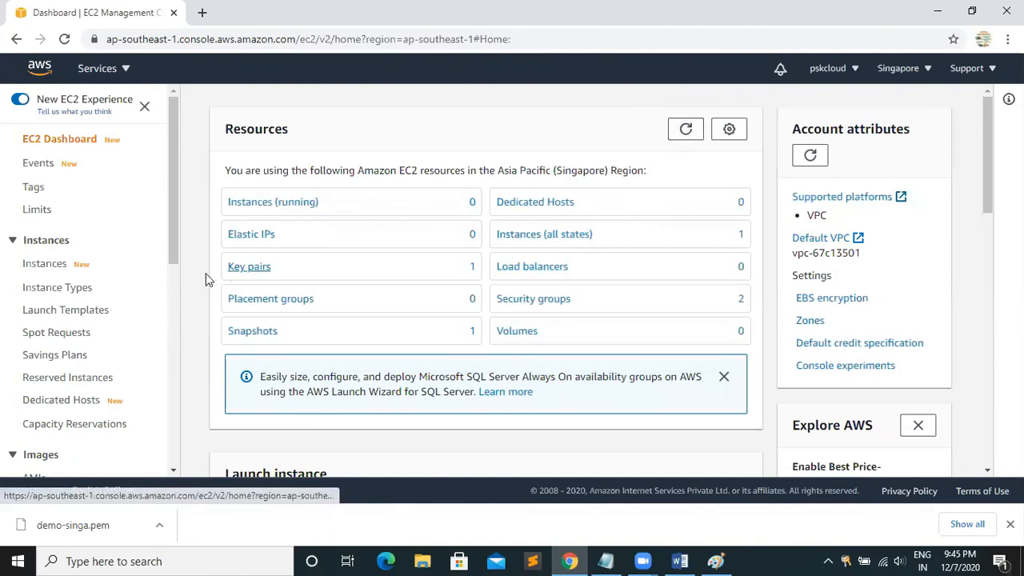
click(684, 132)
click(686, 130)
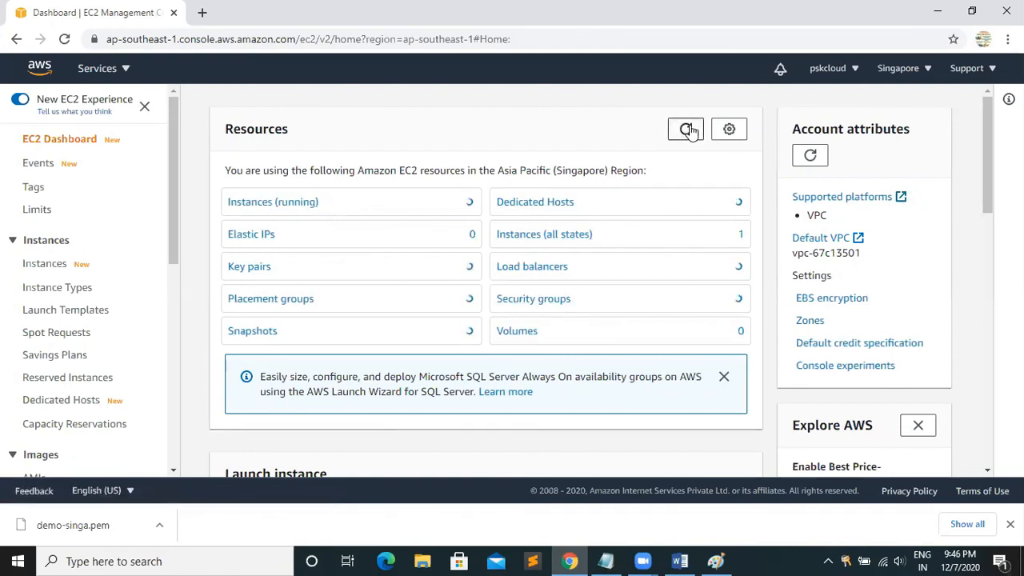
click(686, 129)
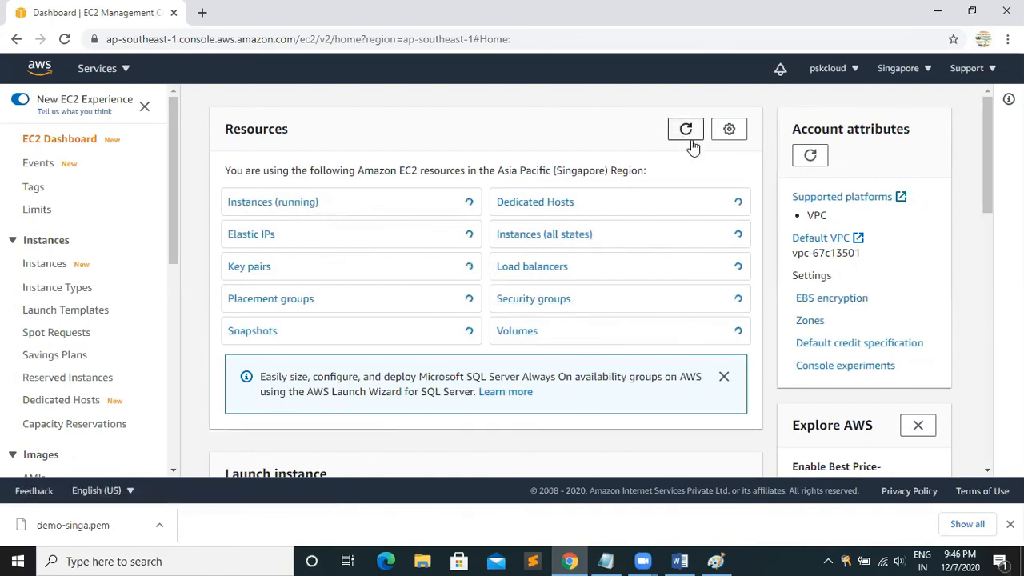
click(723, 377)
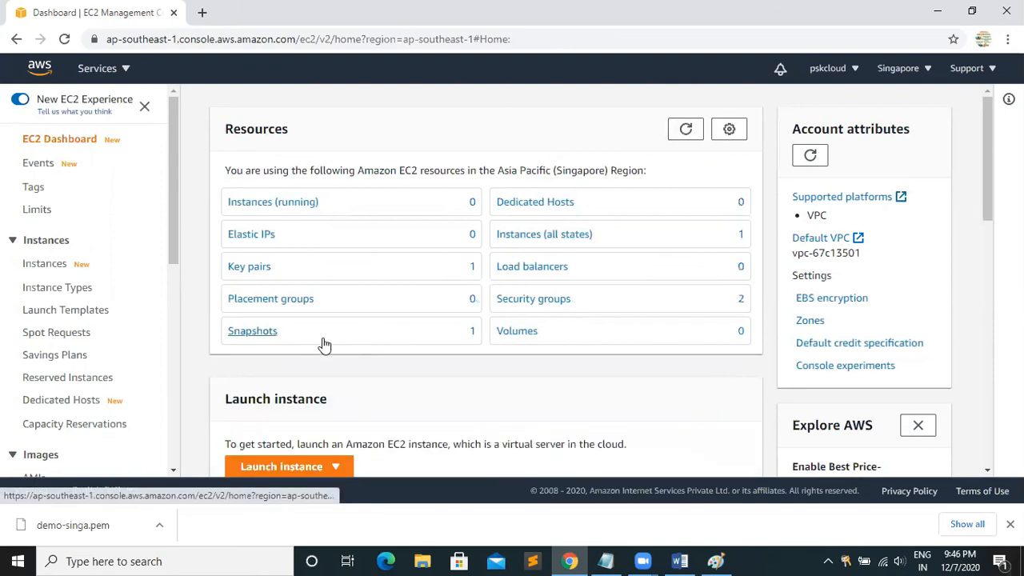
click(684, 133)
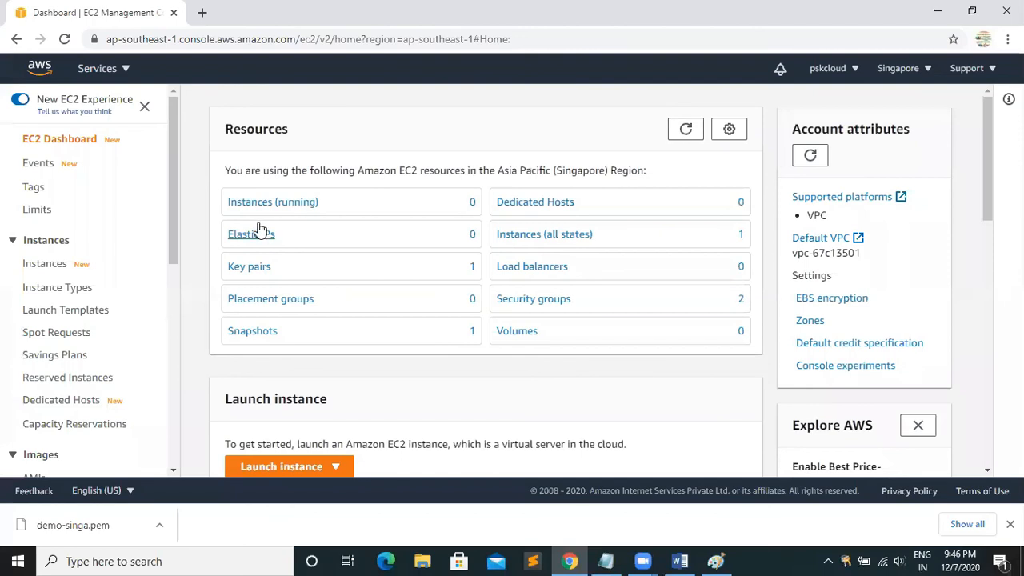
Check Singapore's instance list across all states by removing the running-state filter and refreshing the list.
click(295, 201)
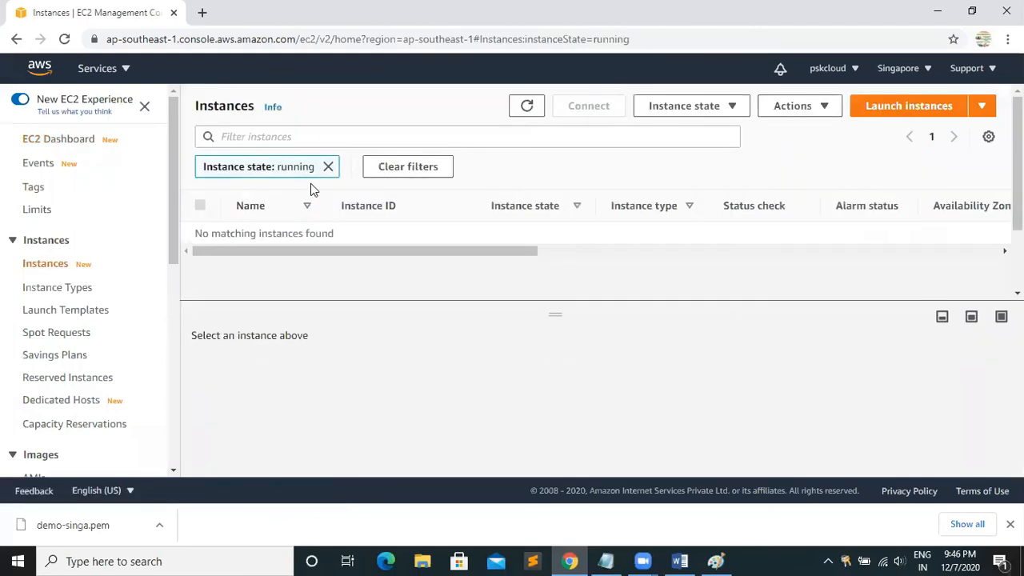
click(328, 166)
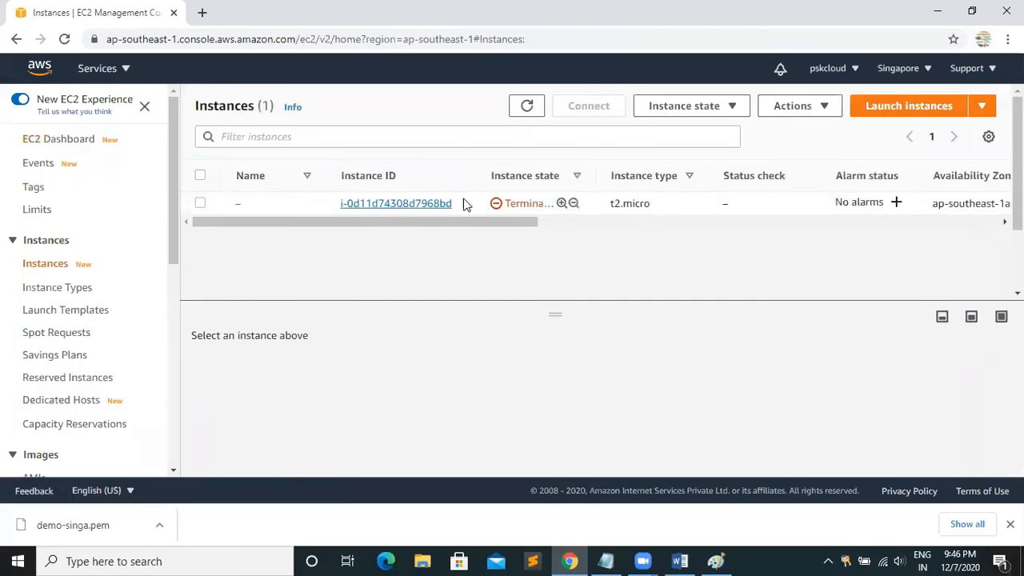
click(530, 111)
click(531, 111)
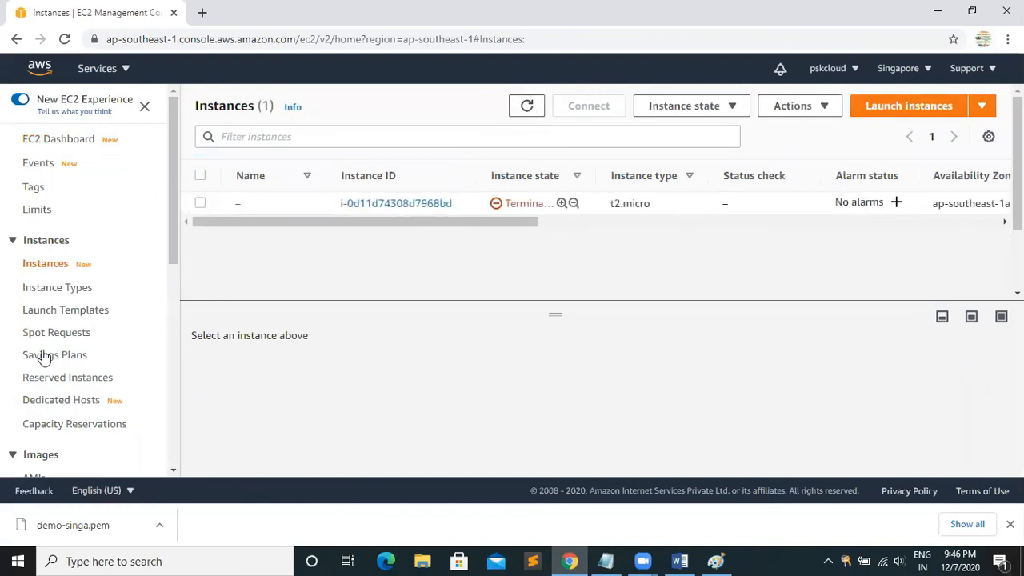
Delete the remaining 8 GiB snapshot copied for the destination AMI in the Singapore region.
drag(178, 204, 160, 327)
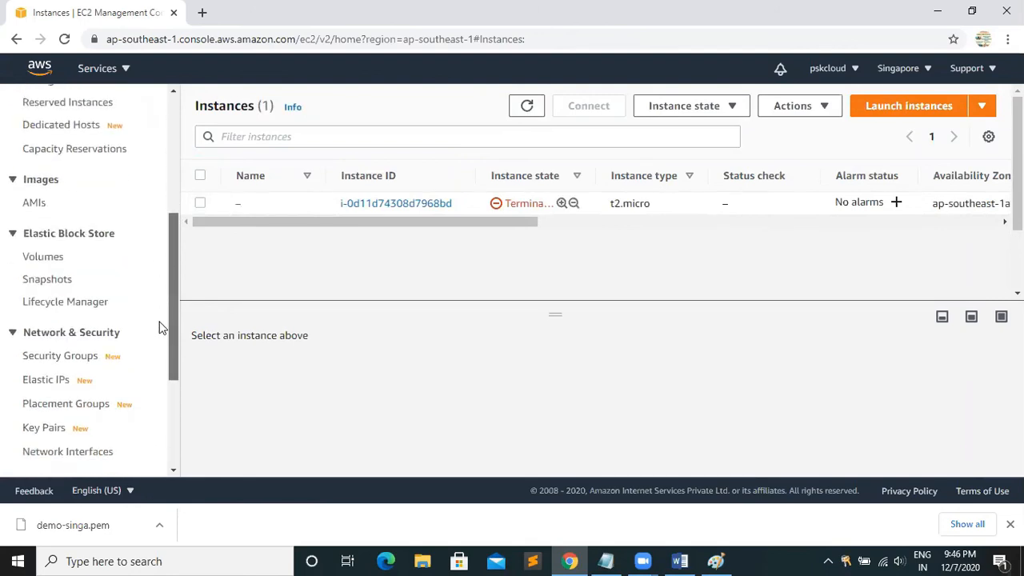
click(46, 279)
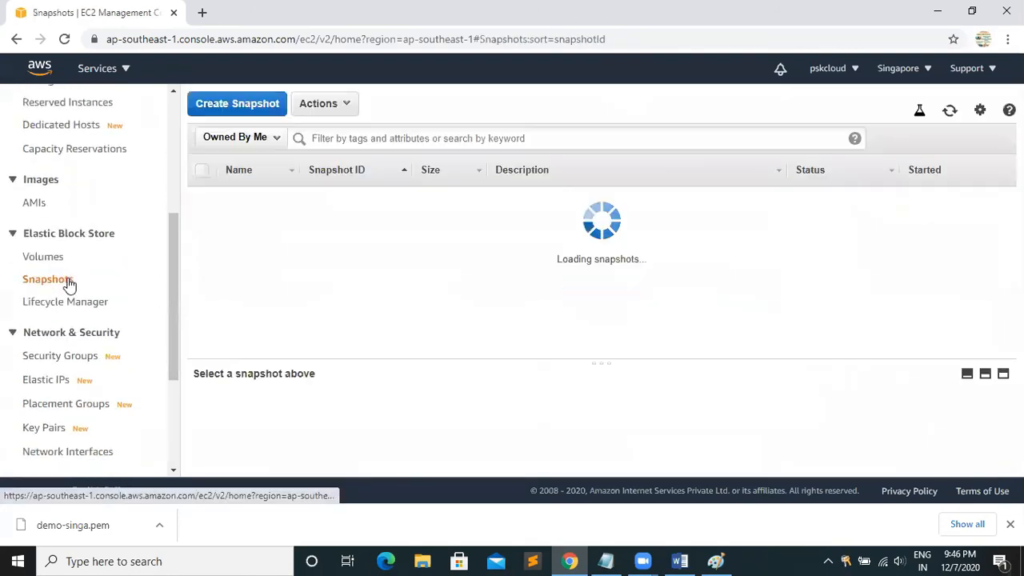
click(352, 106)
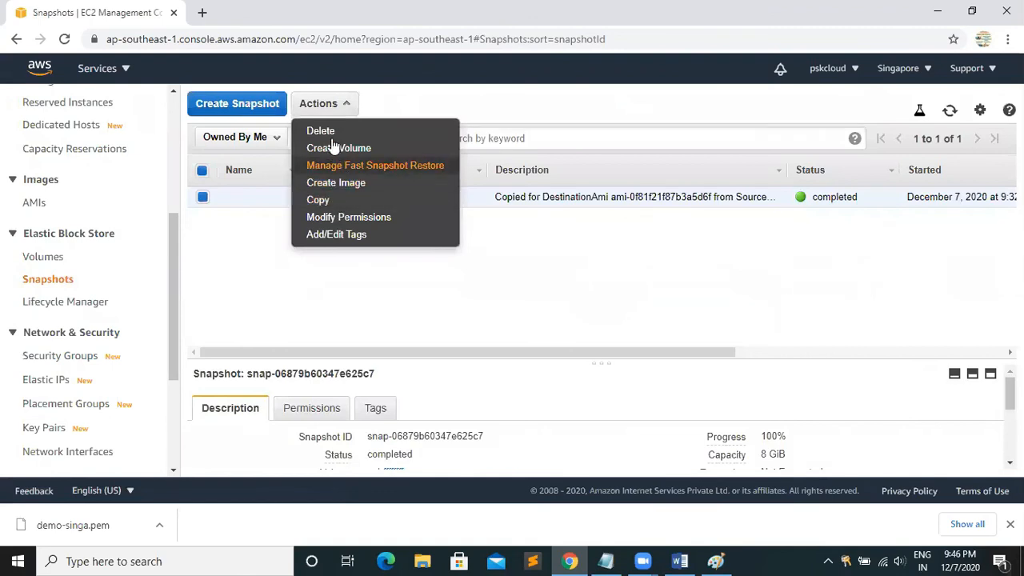
click(316, 131)
click(722, 339)
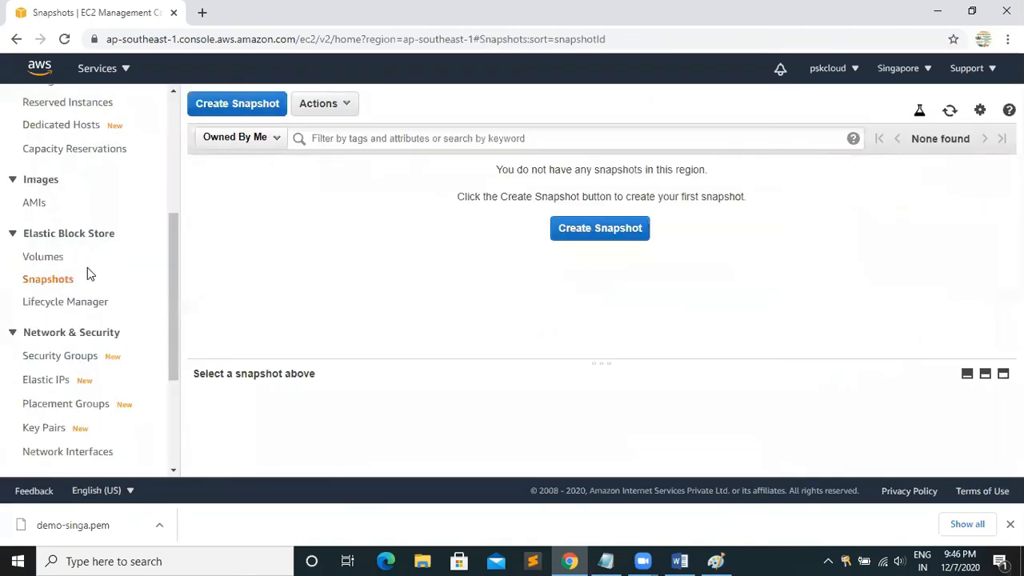
Check Singapore's volumes, snapshots and Lifecycle Manager for leftovers, and refresh the EC2 dashboard's resource counts.
click(40, 261)
click(44, 279)
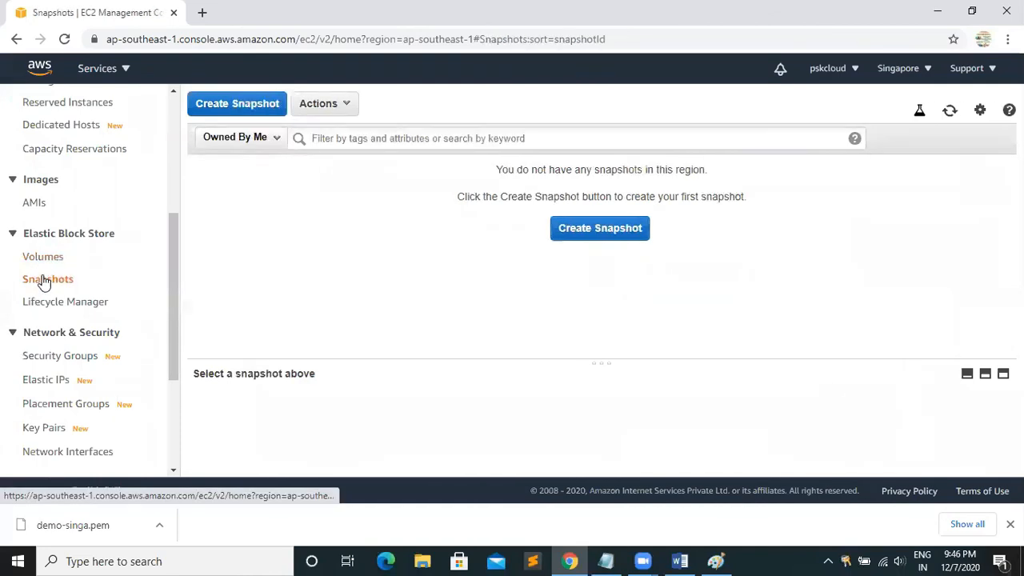
click(80, 303)
drag(171, 244, 189, 130)
click(72, 140)
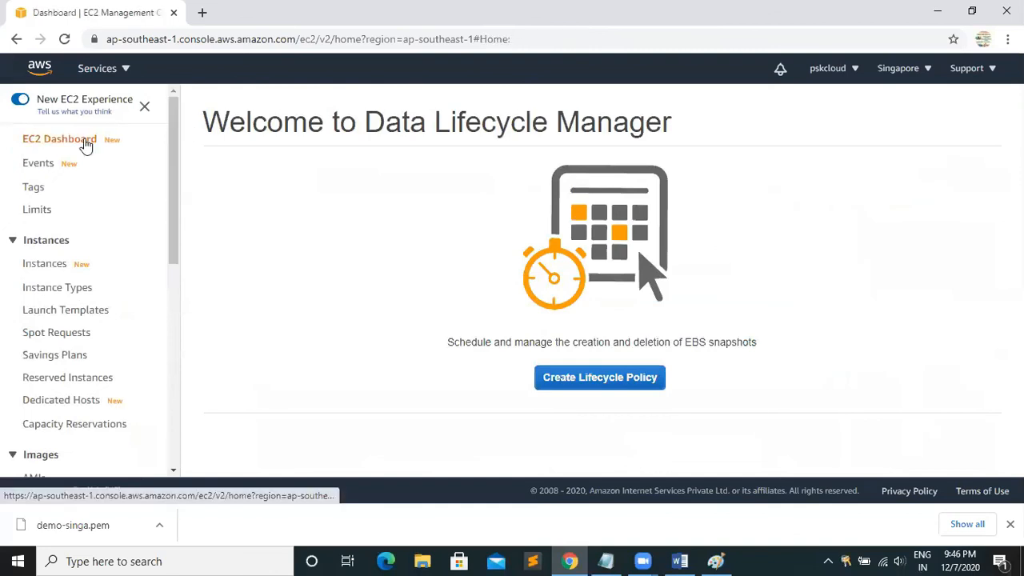
click(685, 130)
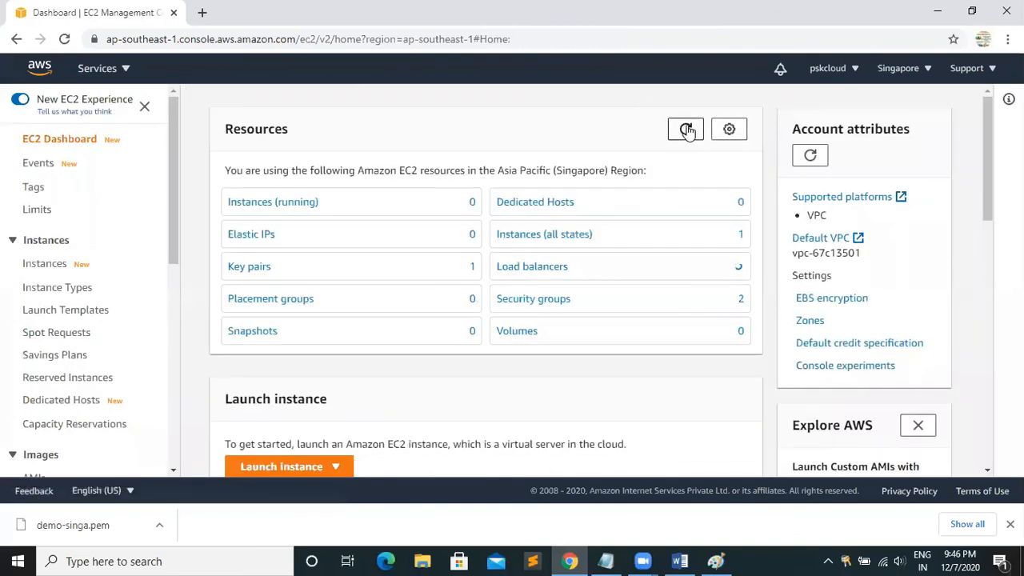
click(687, 131)
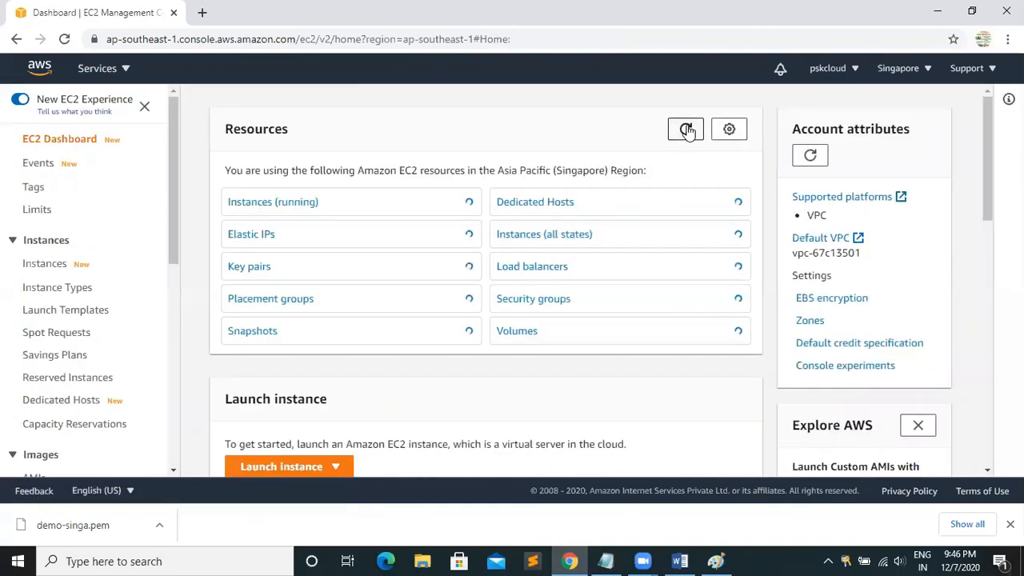
click(687, 130)
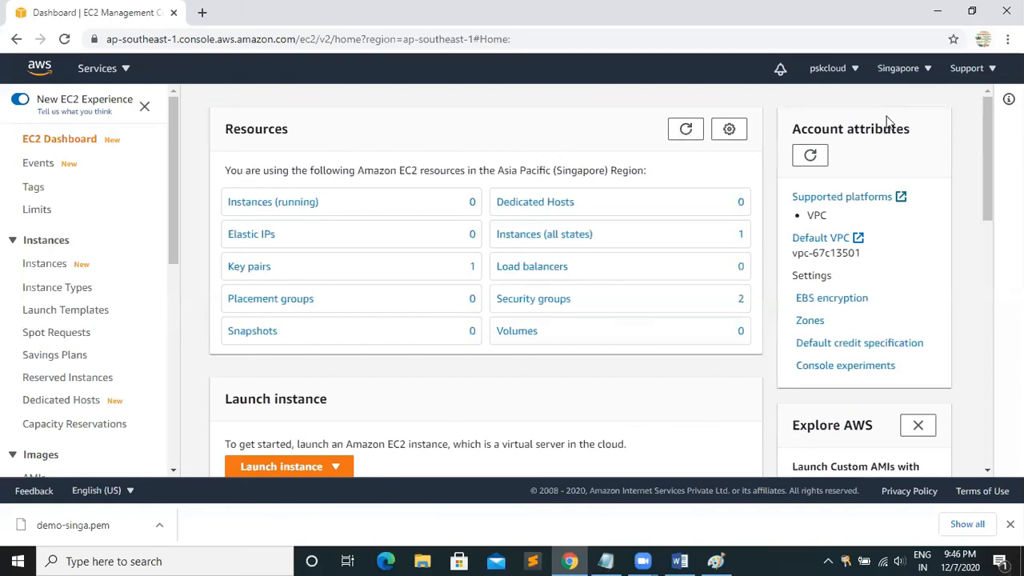
Switch the console to the Asia Pacific (Mumbai) region and refresh its EC2 resource counts.
click(924, 72)
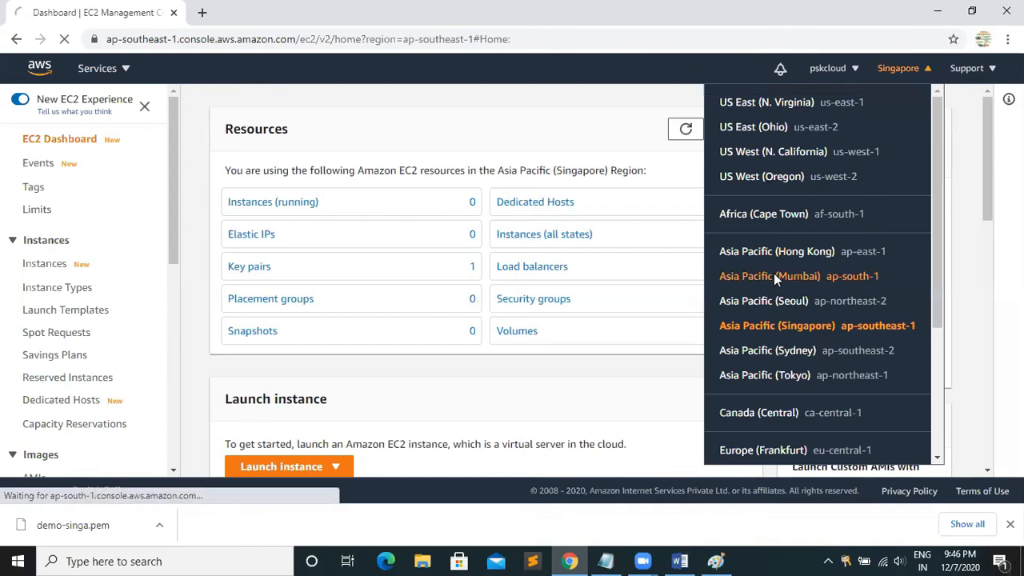
click(774, 276)
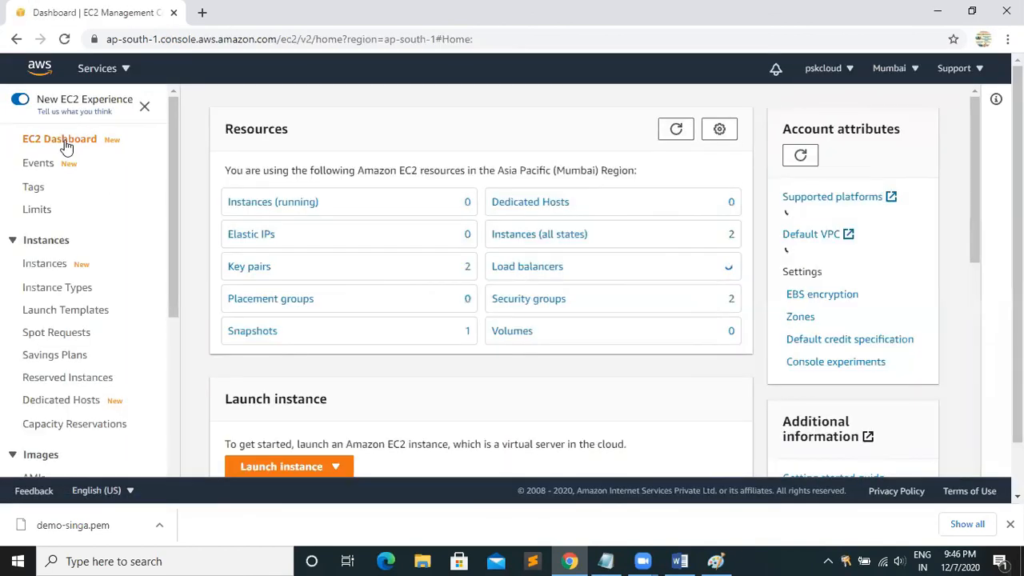
click(687, 131)
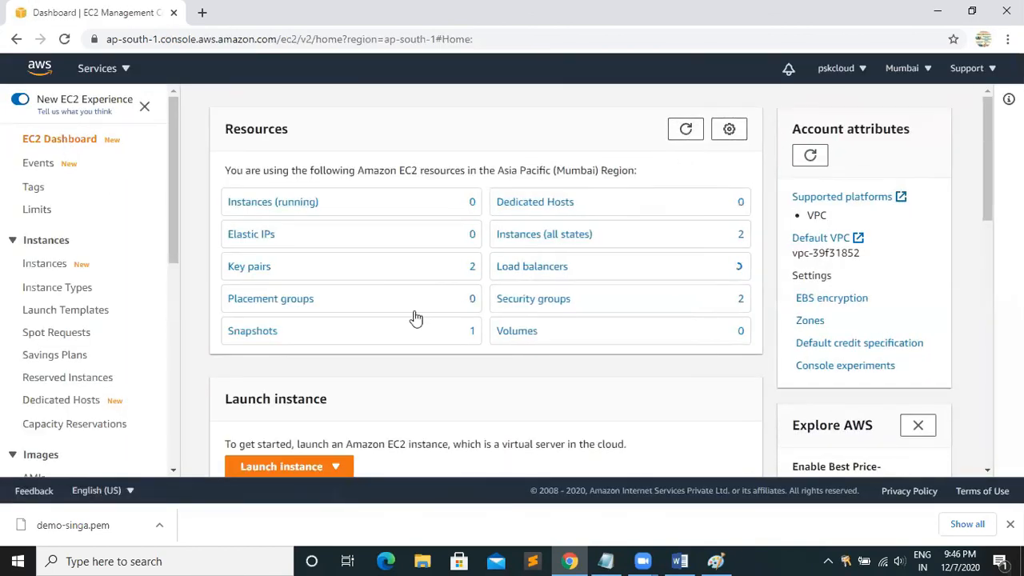
Clear the Snapshot ID filter, delete the remaining 8 GiB snapshot in Mumbai, and refresh the dashboard's resource counts.
click(264, 334)
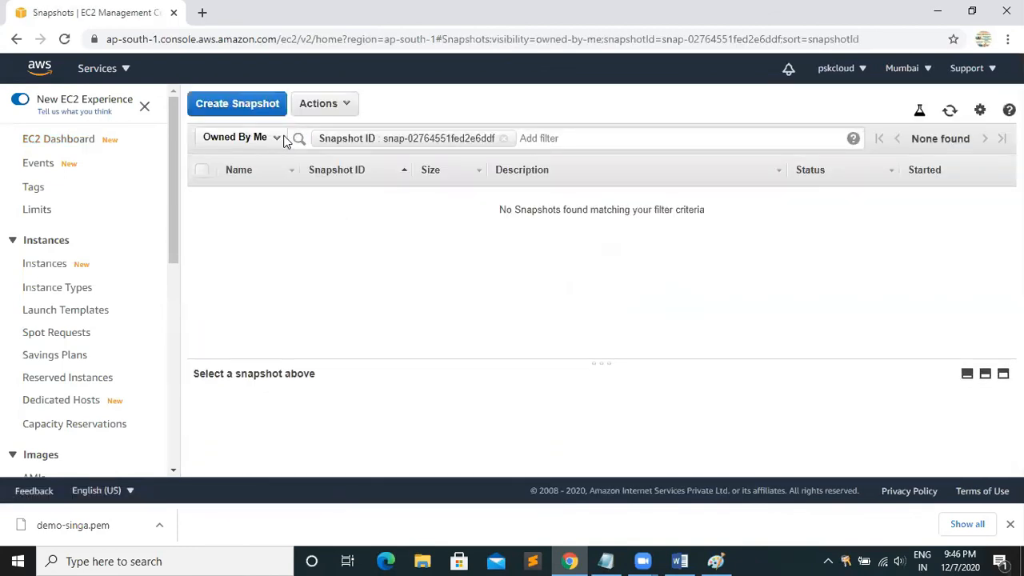
click(506, 139)
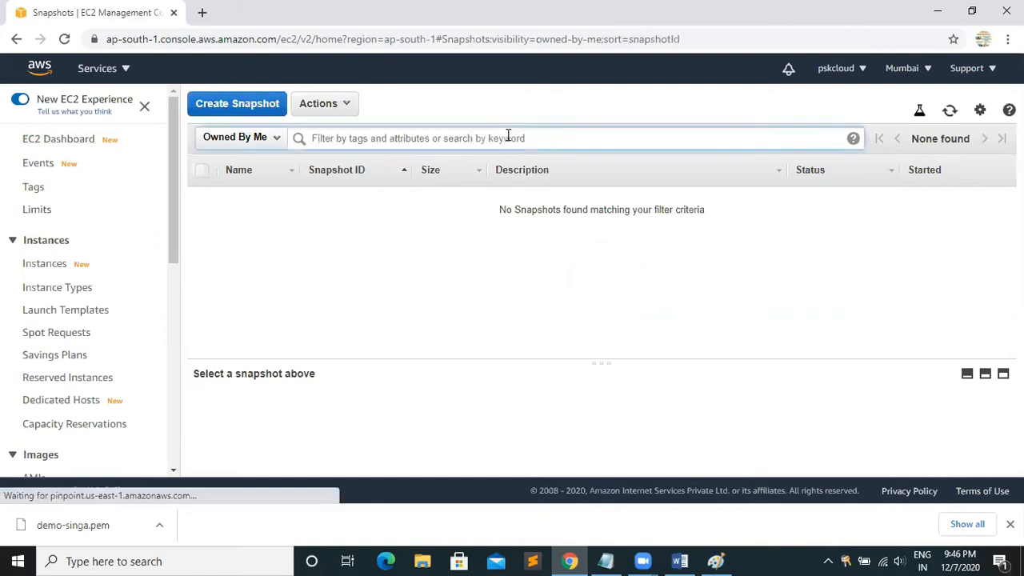
click(555, 241)
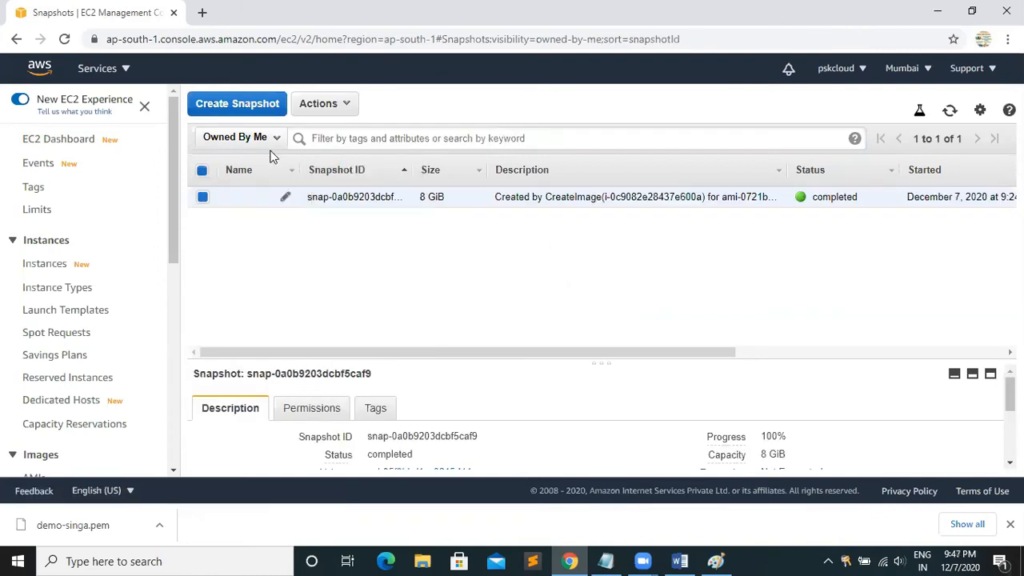
click(332, 104)
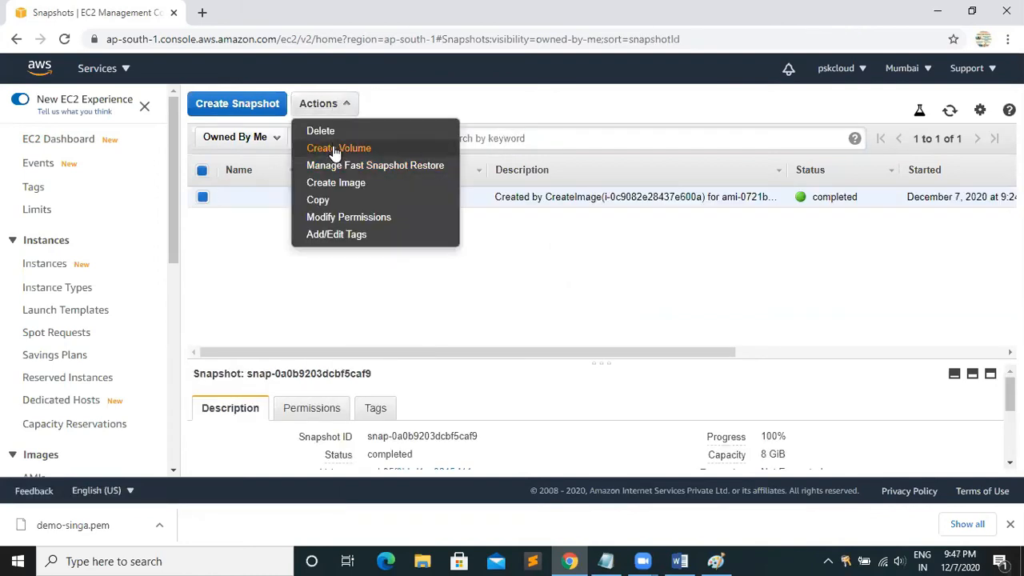
click(318, 131)
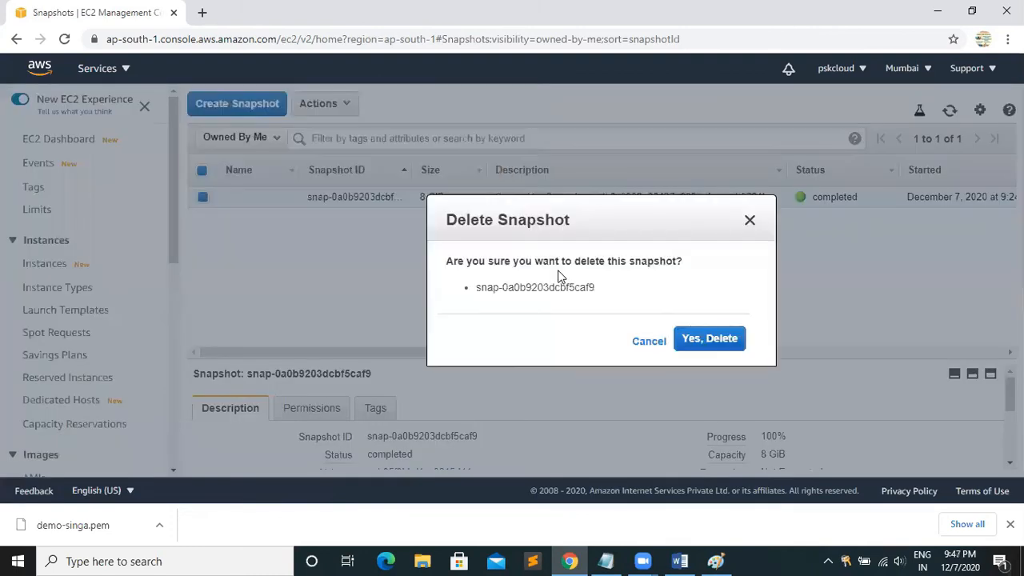
click(699, 339)
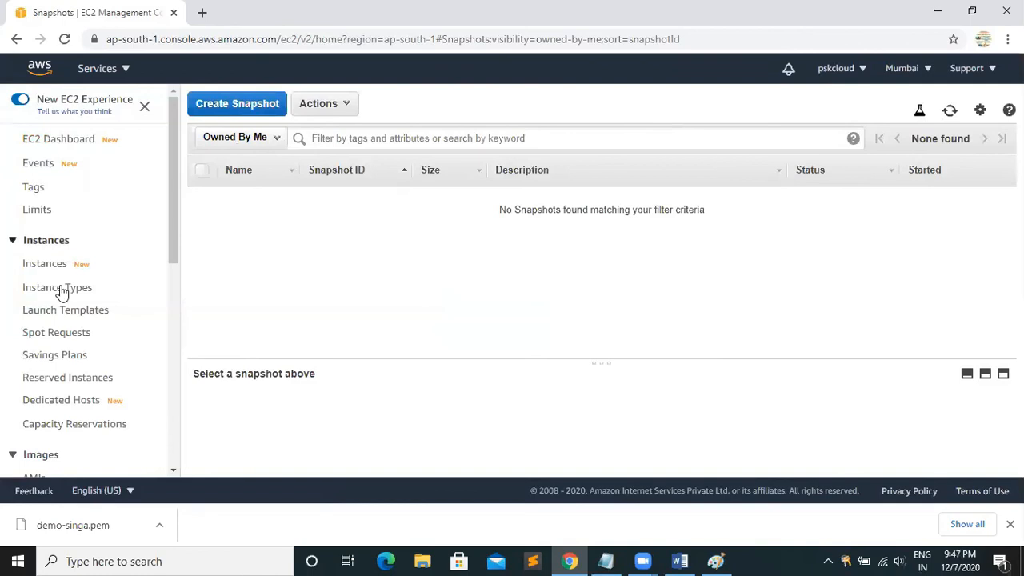
click(54, 141)
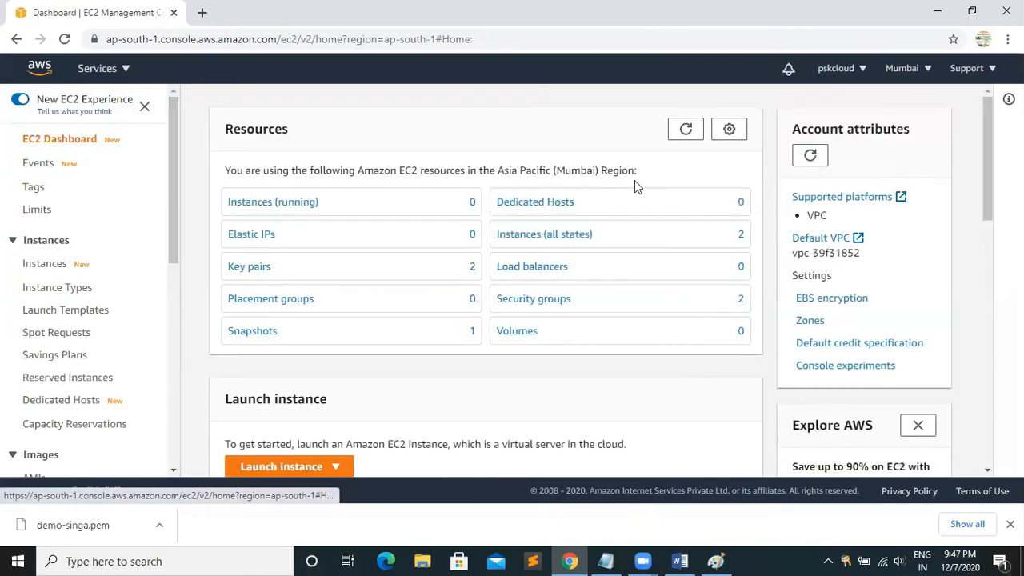
click(688, 132)
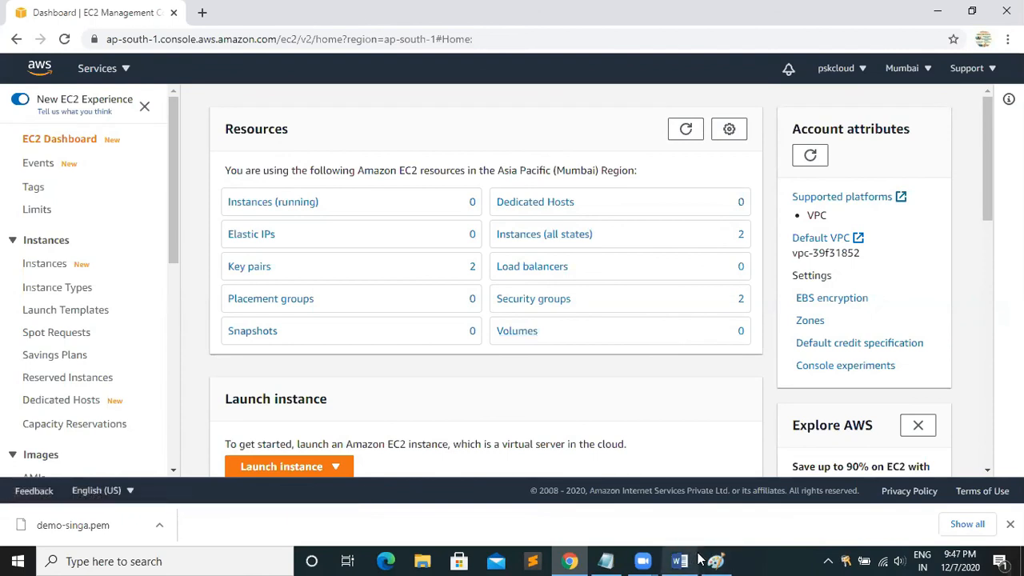
Switch to the task file in Notepad and review the Day-11 topics on EBS, Volume, AMI and SNAPSHOT.
click(602, 560)
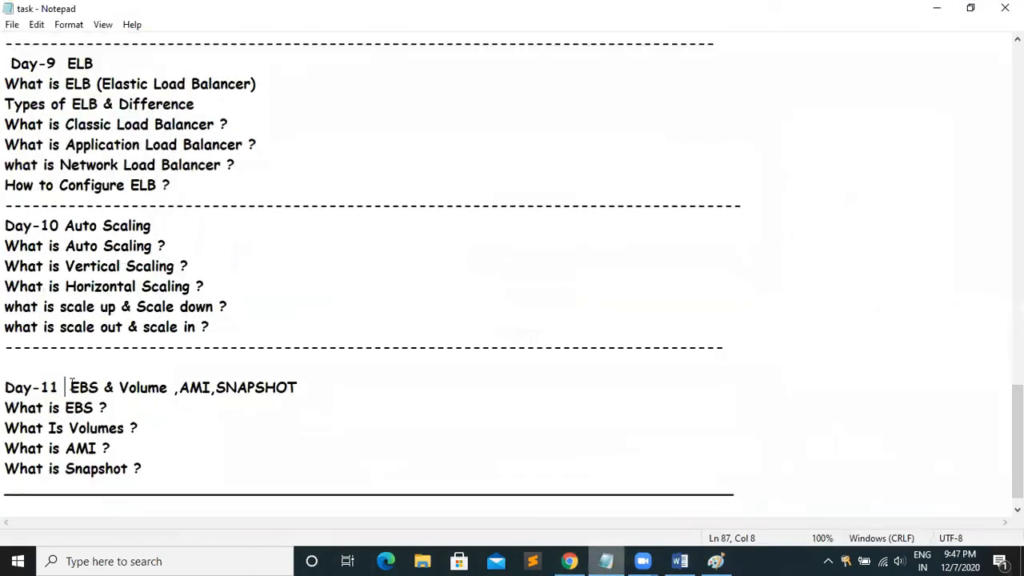
drag(65, 387, 309, 387)
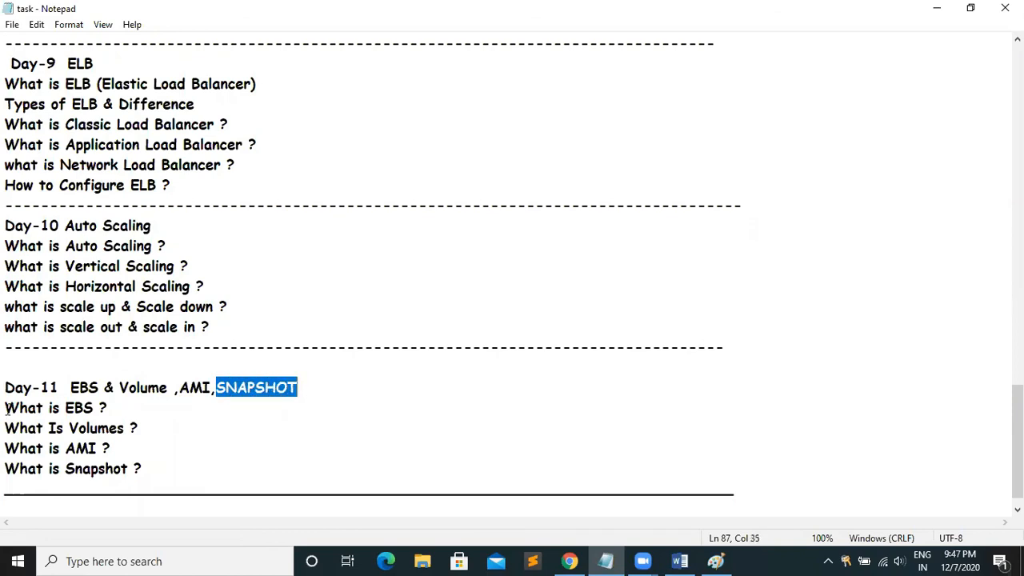
click(274, 465)
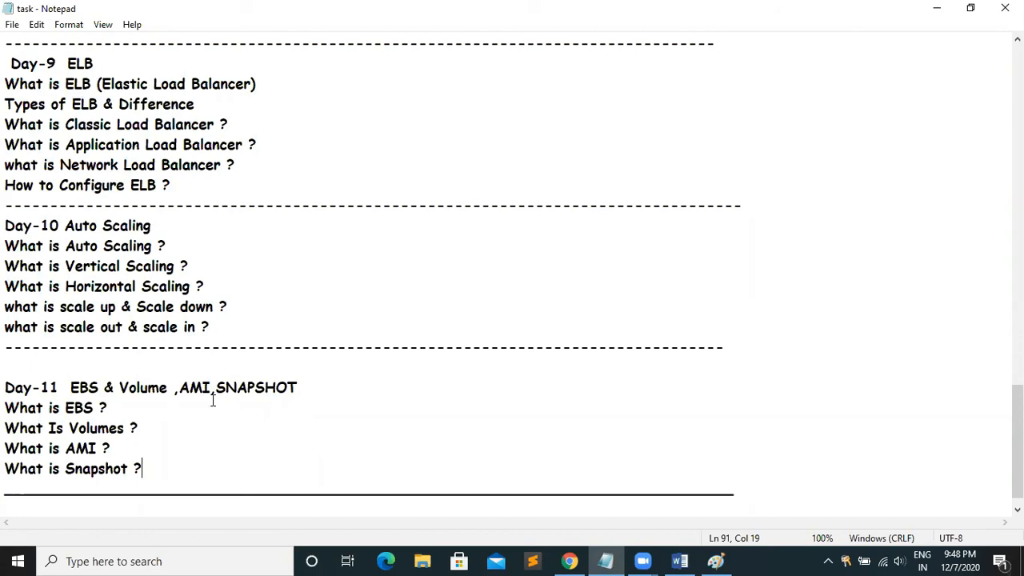
Switch to Paint and undo the old load balancer and scaling drawing until the canvas is blank.
click(716, 560)
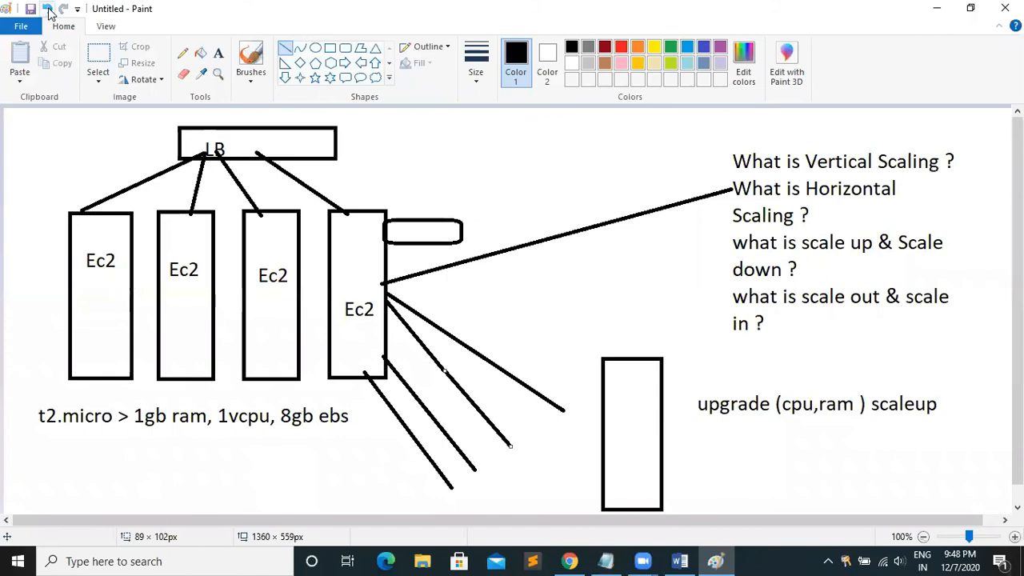
click(48, 9)
click(48, 10)
click(48, 10)
click(48, 9)
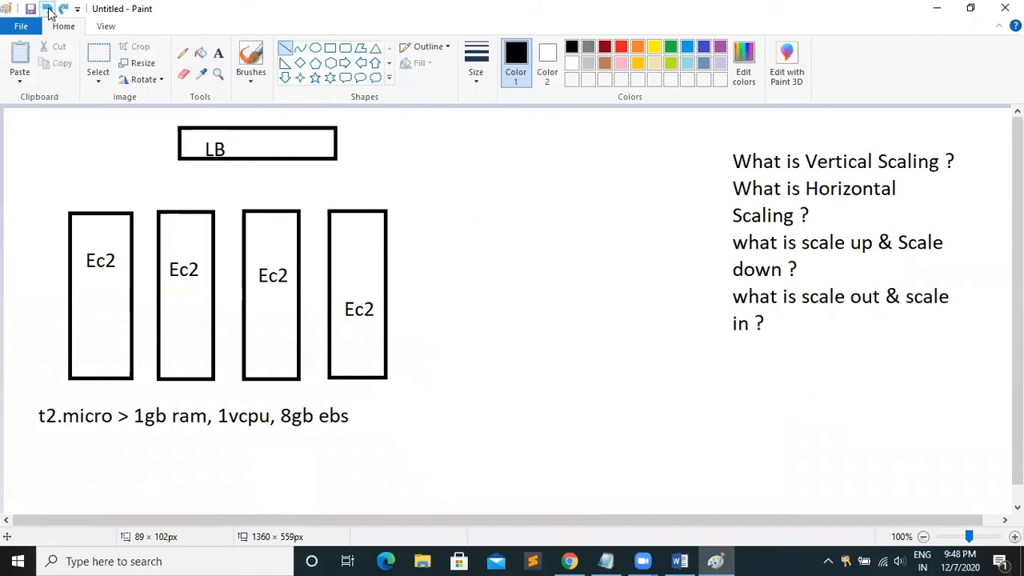
click(47, 10)
click(48, 10)
click(48, 10)
click(48, 10)
click(48, 9)
click(48, 10)
click(48, 10)
click(48, 9)
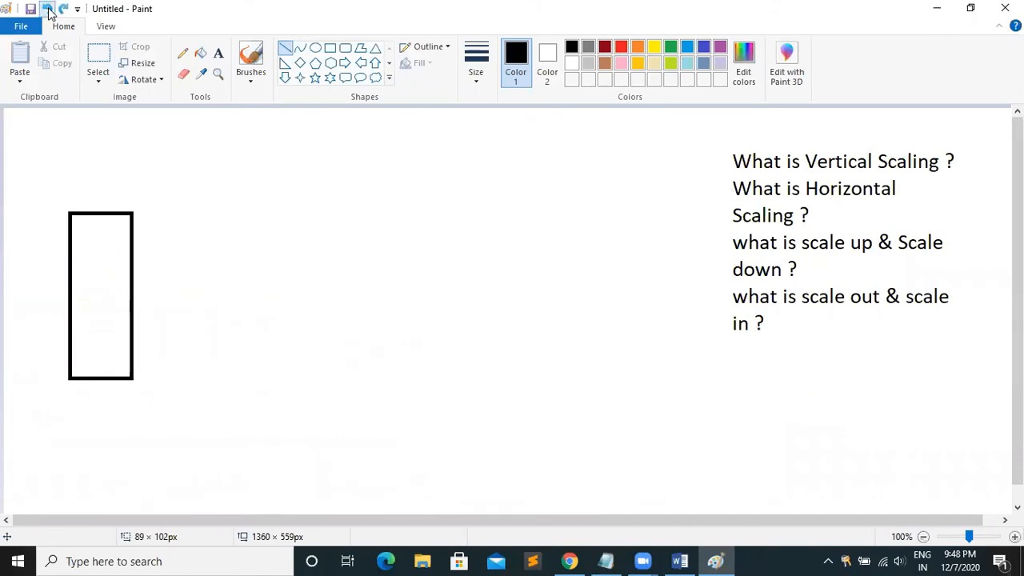
click(48, 10)
click(48, 10)
Draw a tall rectangle about 106 × 306 px and two straight lines branching out from its right side.
click(330, 48)
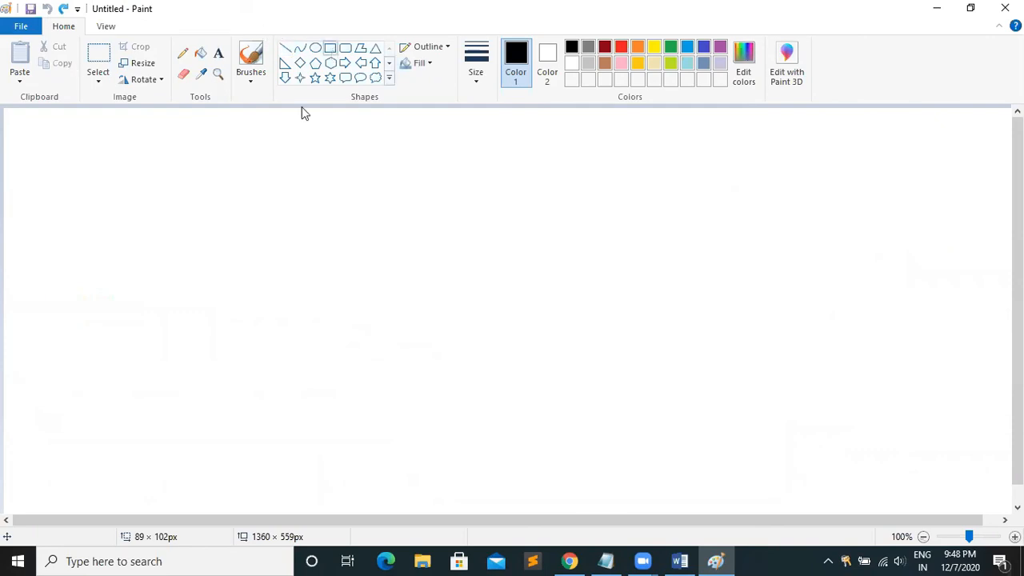
mouse_move(100, 249)
mouse_down()
mouse_move(189, 384)
mouse_move(181, 479)
mouse_up()
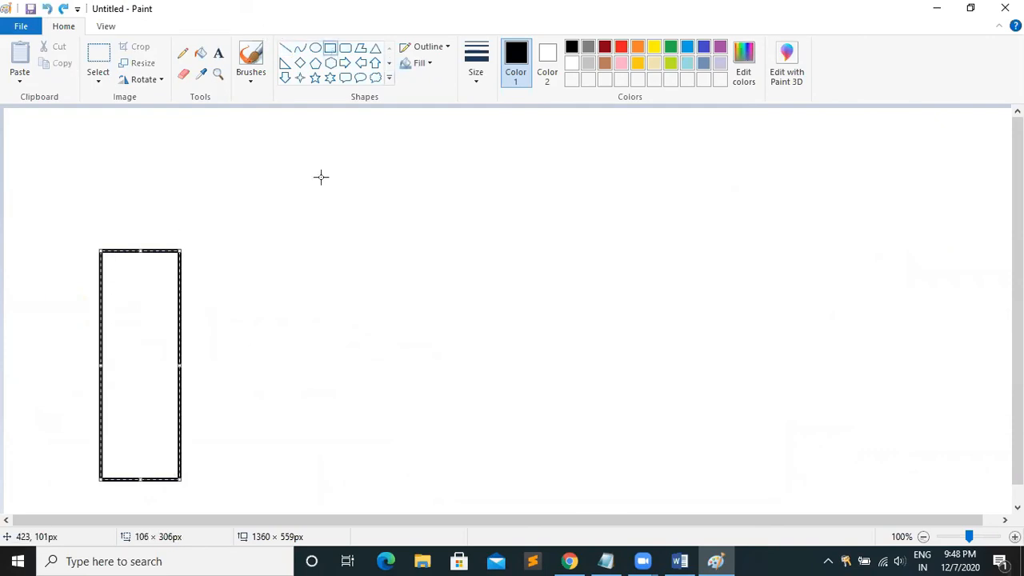
click(285, 48)
mouse_move(182, 333)
mouse_down()
mouse_move(167, 339)
mouse_move(383, 258)
mouse_up()
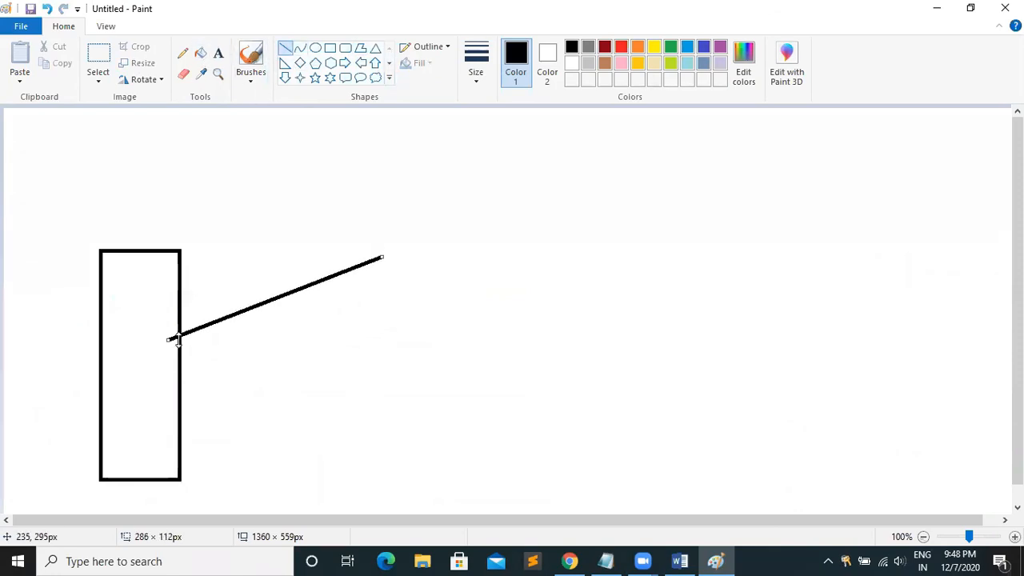
drag(181, 374, 492, 340)
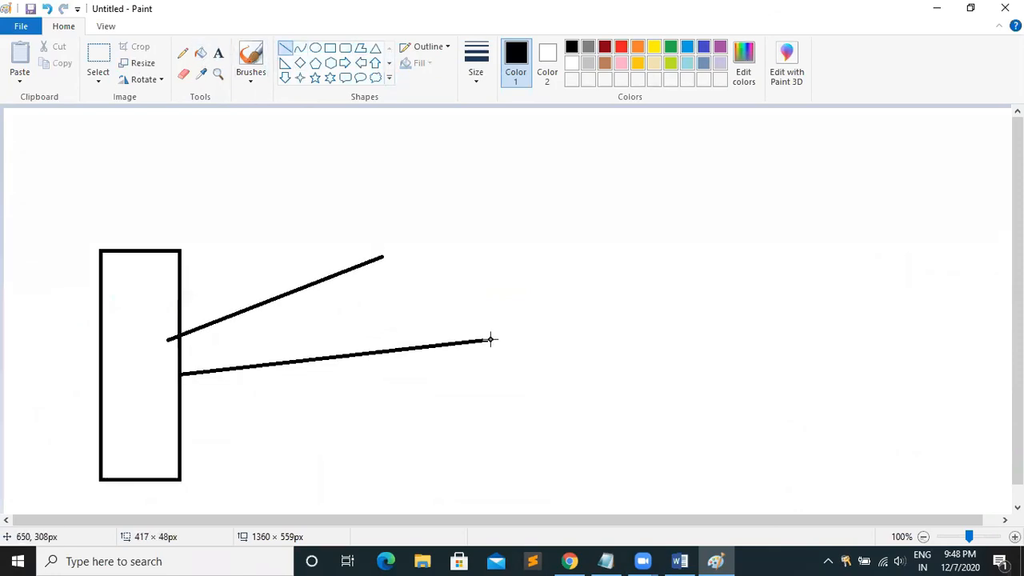
Label the end of the upper line "Lamp webserver" and the end of the lower line "SQL".
click(218, 56)
click(388, 227)
text(Lamp )
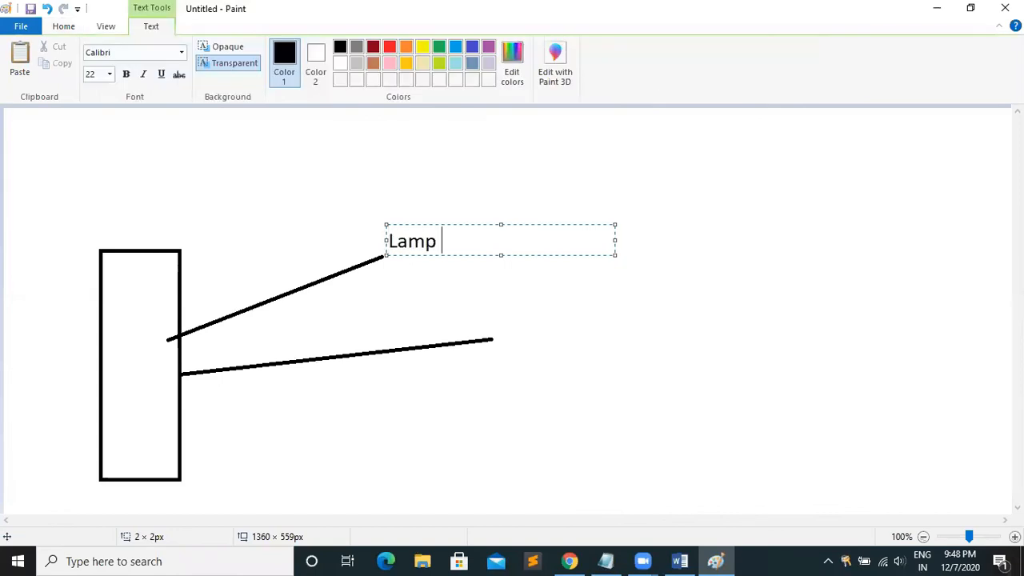
text(webser)
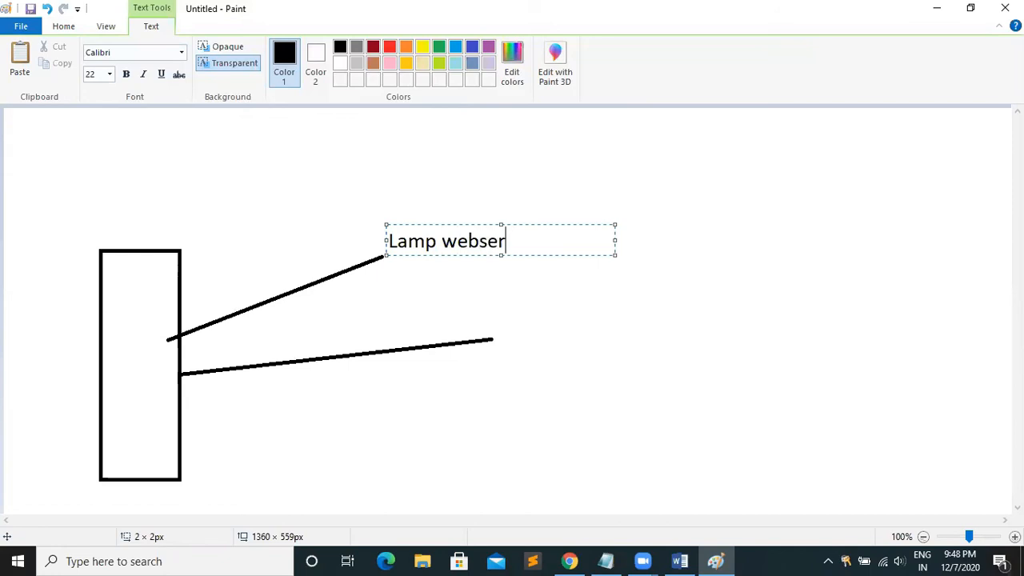
text(ver)
click(502, 338)
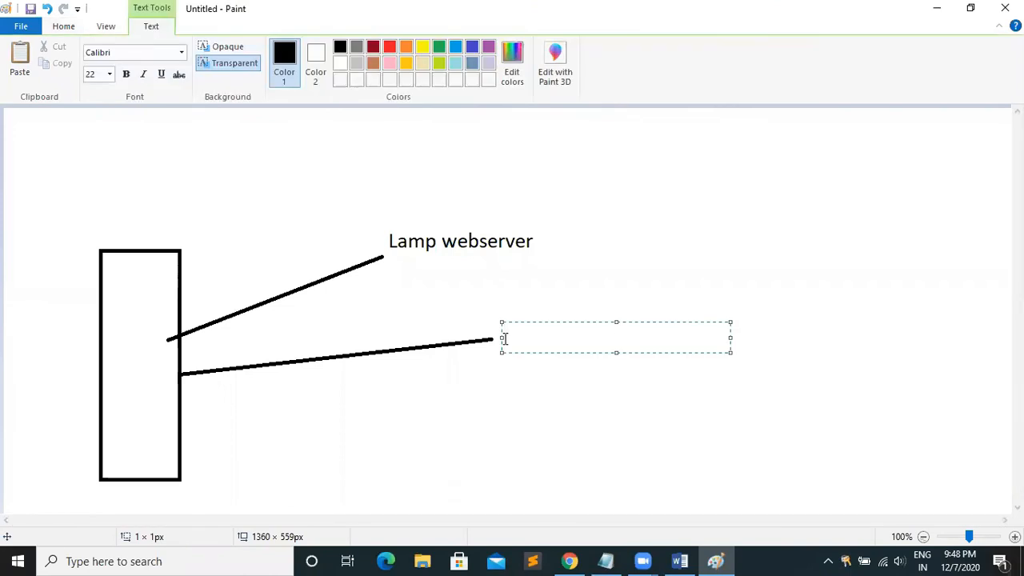
text(SQL)
click(60, 31)
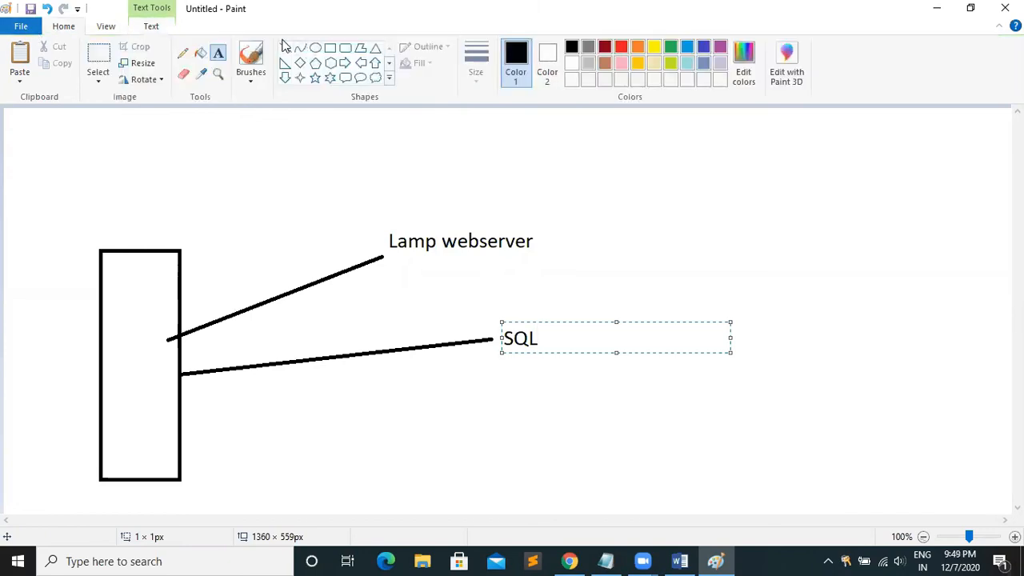
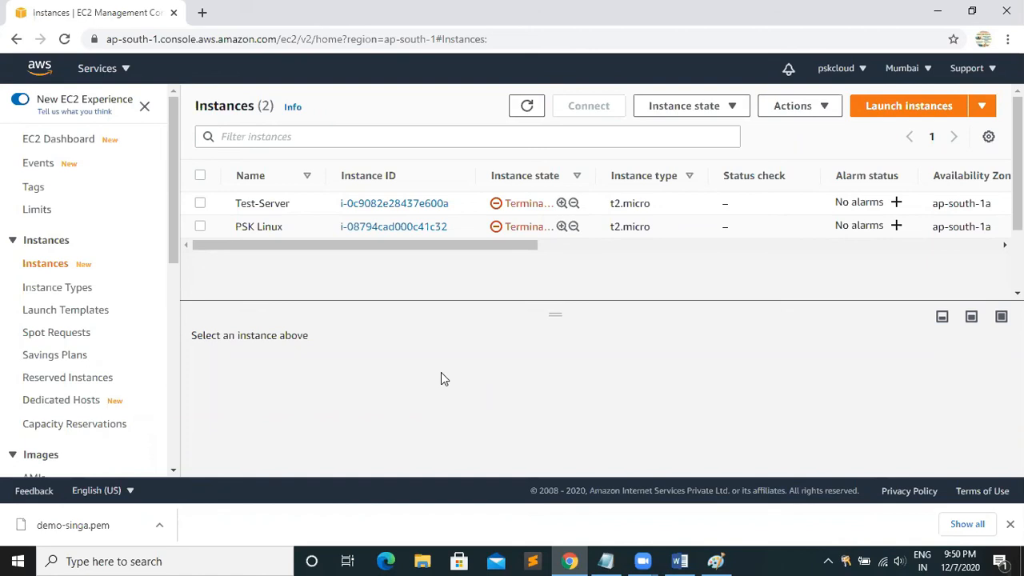
Refresh the Mumbai instance list and the EC2 Dashboard resource counts, dismiss the download bar, and view the available regions.
click(528, 107)
click(71, 143)
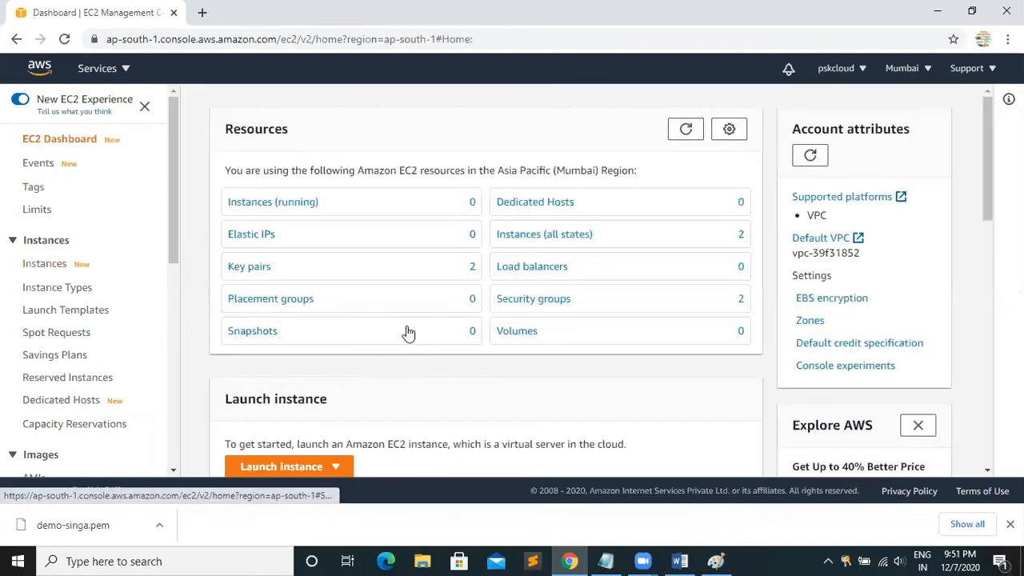
click(687, 134)
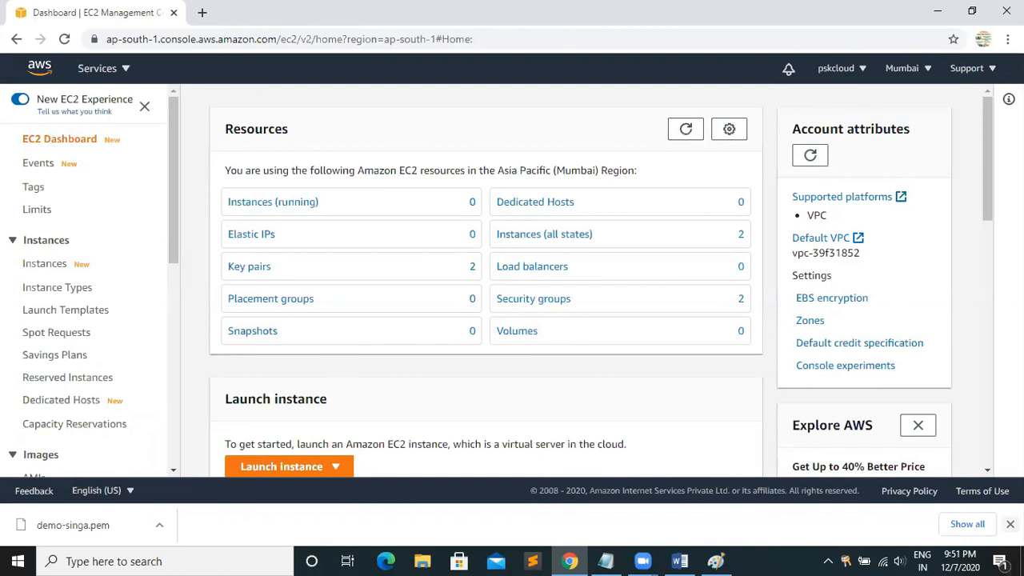
click(1009, 524)
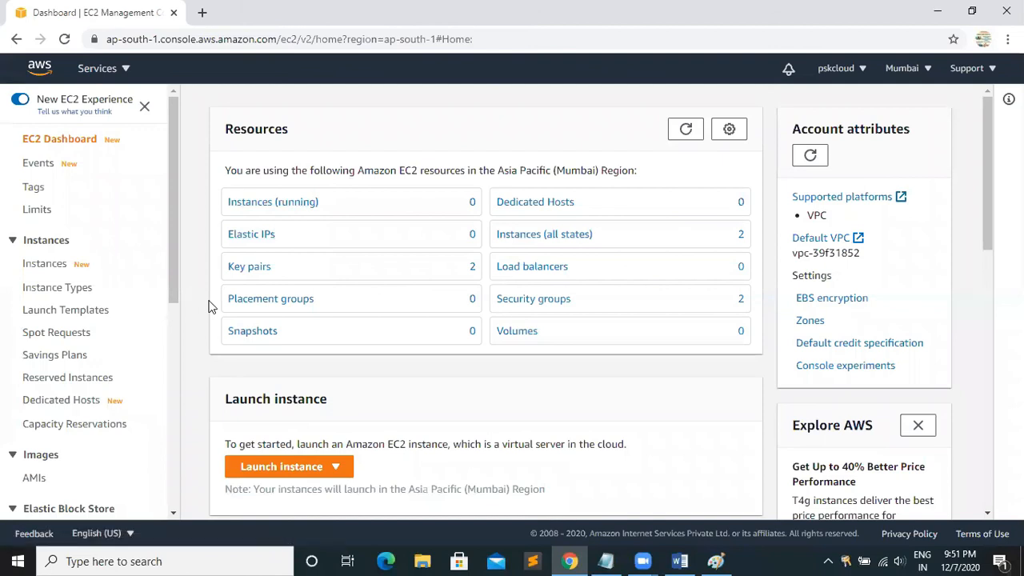
click(928, 72)
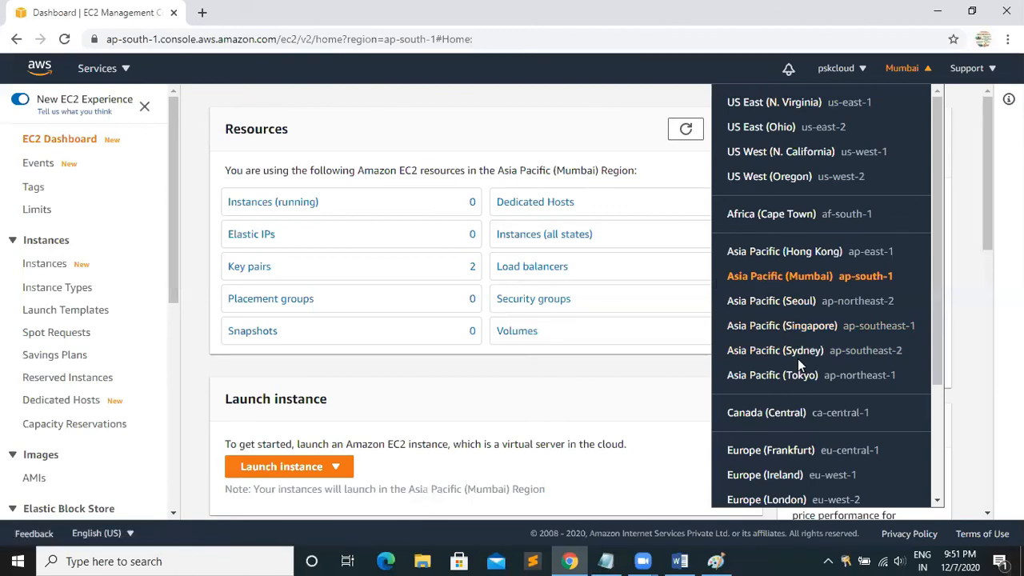
click(499, 390)
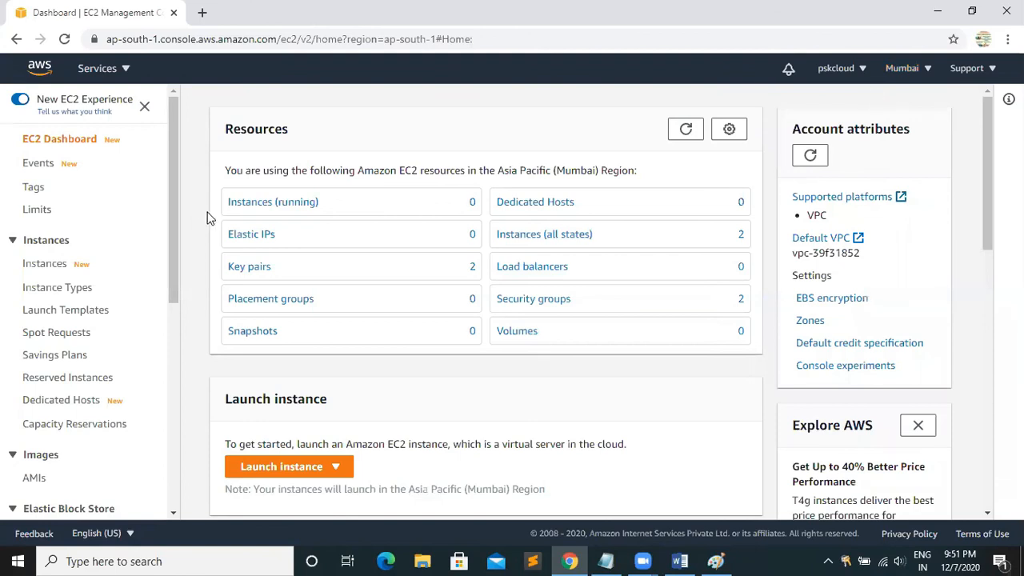
View the running instances in Mumbai, remove the instance state filter, and refresh the full instance list.
click(249, 210)
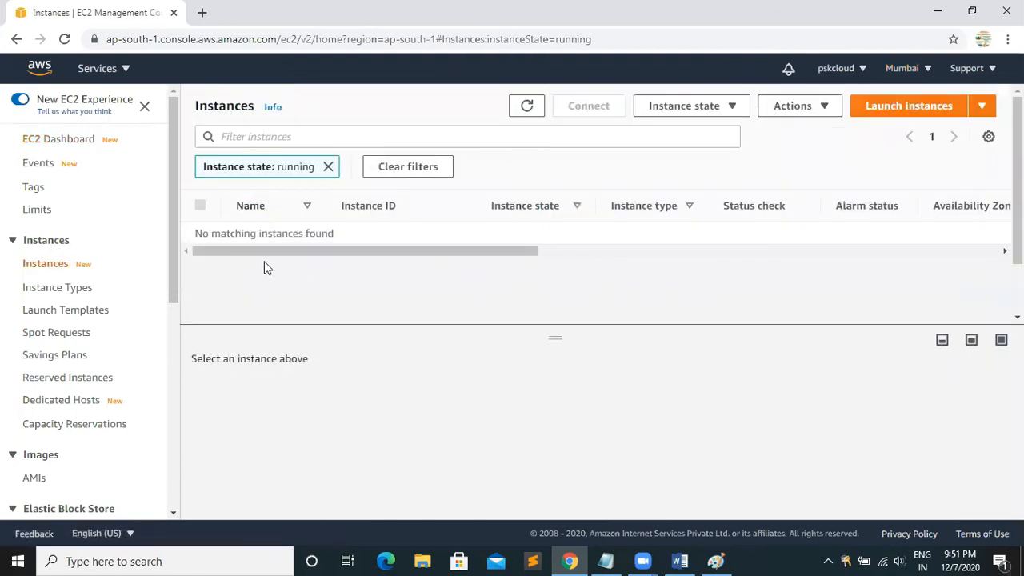
click(328, 166)
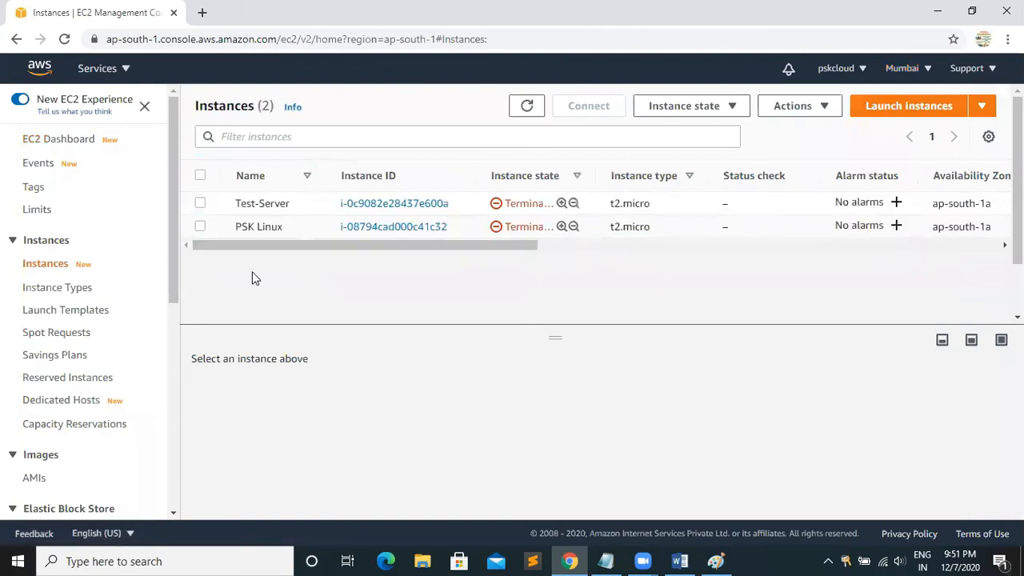
click(827, 107)
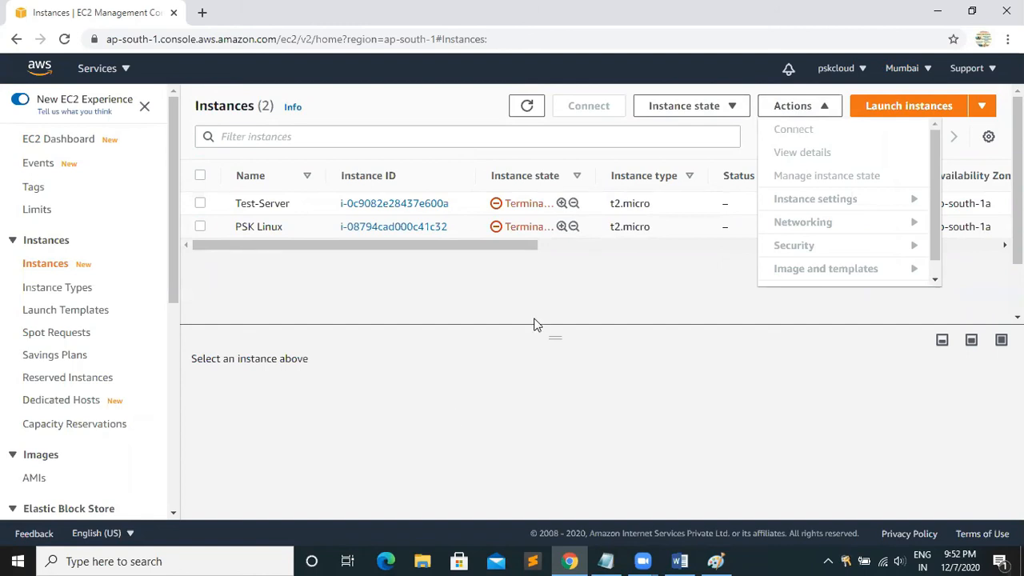
click(555, 180)
click(527, 107)
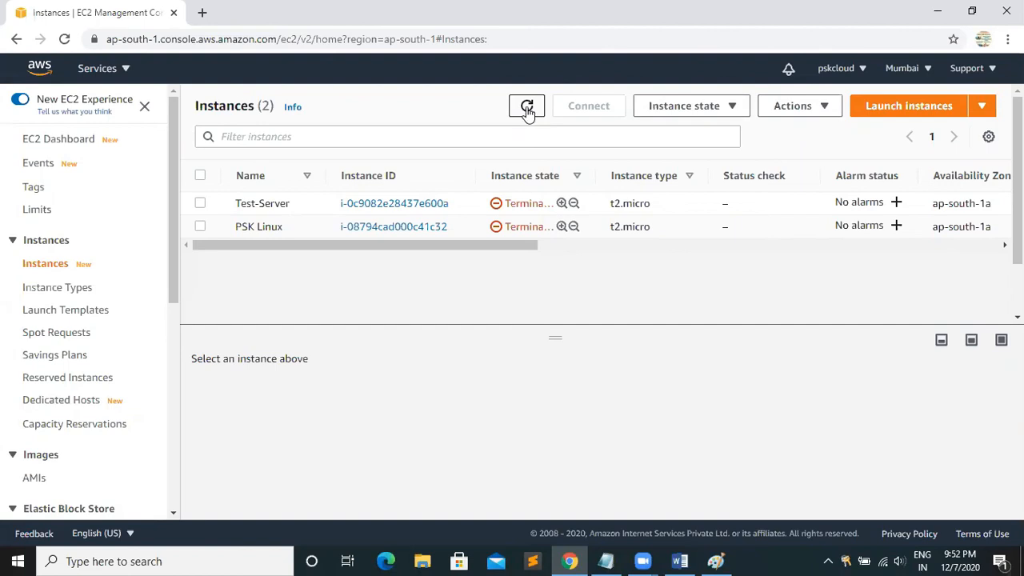
click(527, 109)
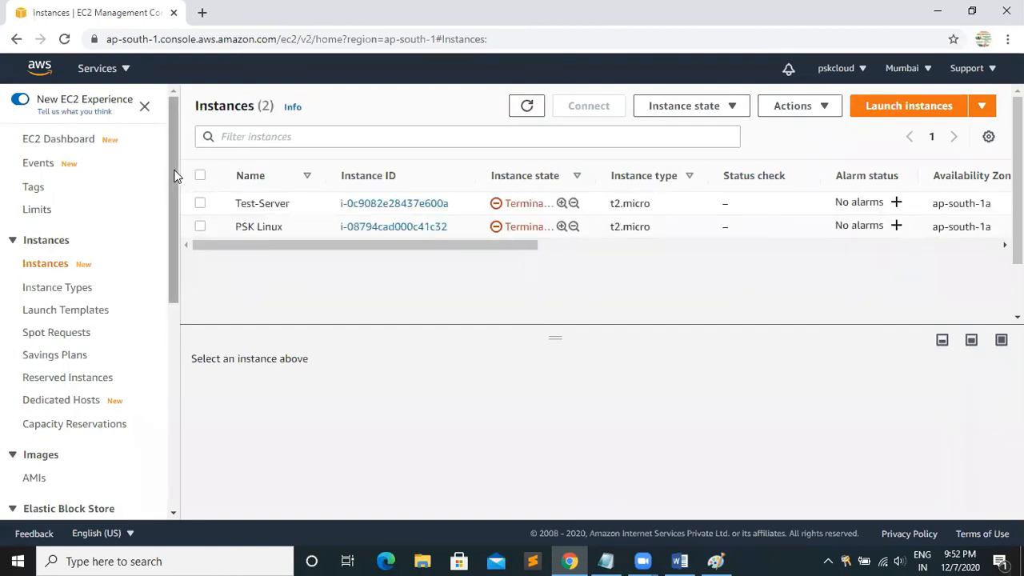
Return to the EC2 Dashboard, hide the side navigation, and refresh the Mumbai resource counts.
drag(175, 175, 189, 116)
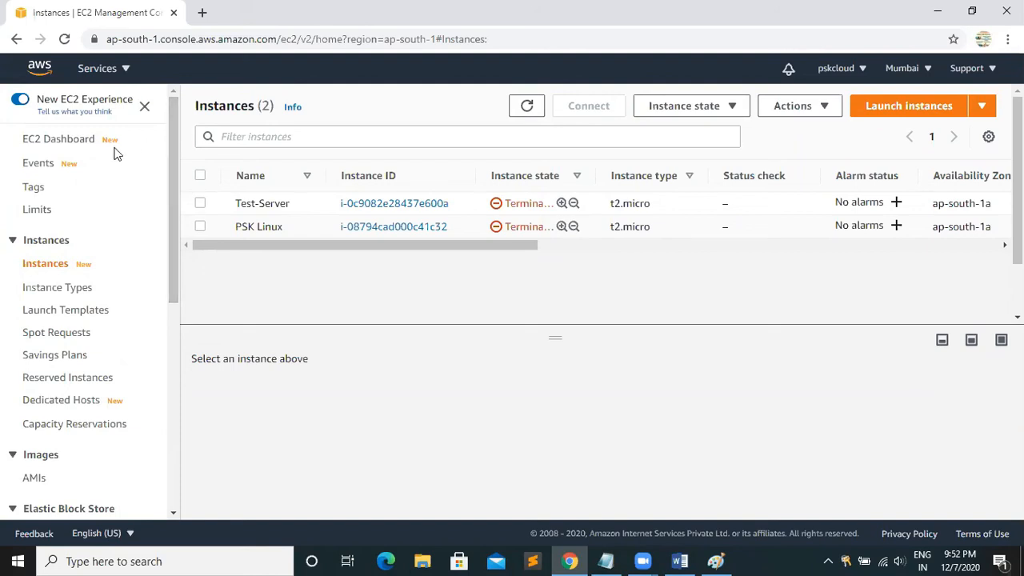
click(67, 145)
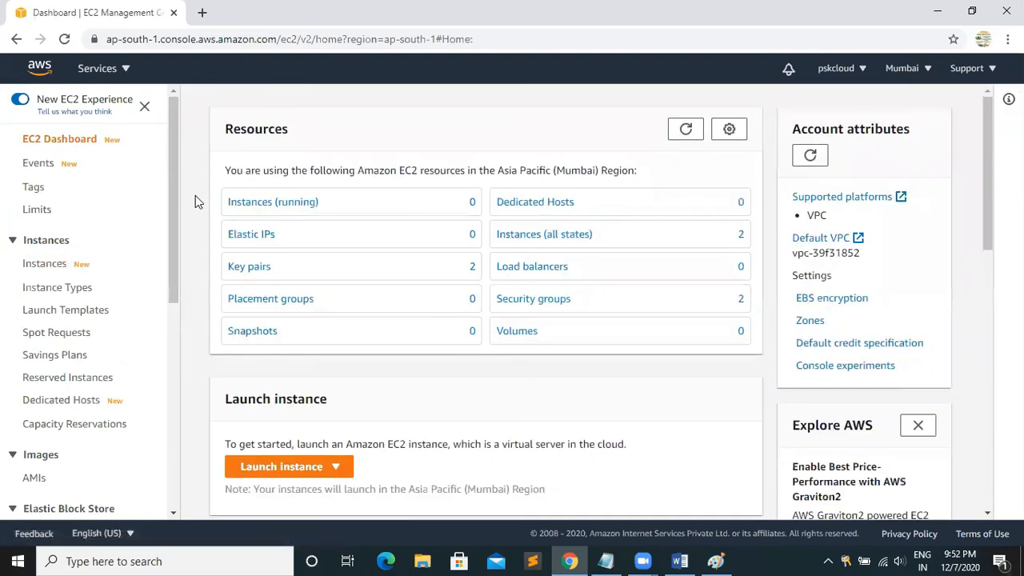
click(686, 131)
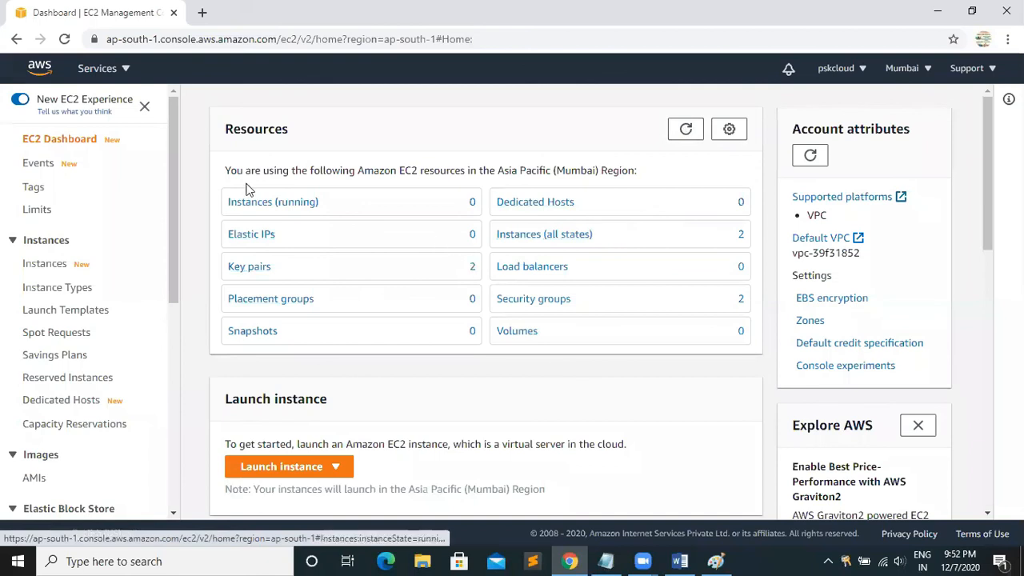
click(145, 107)
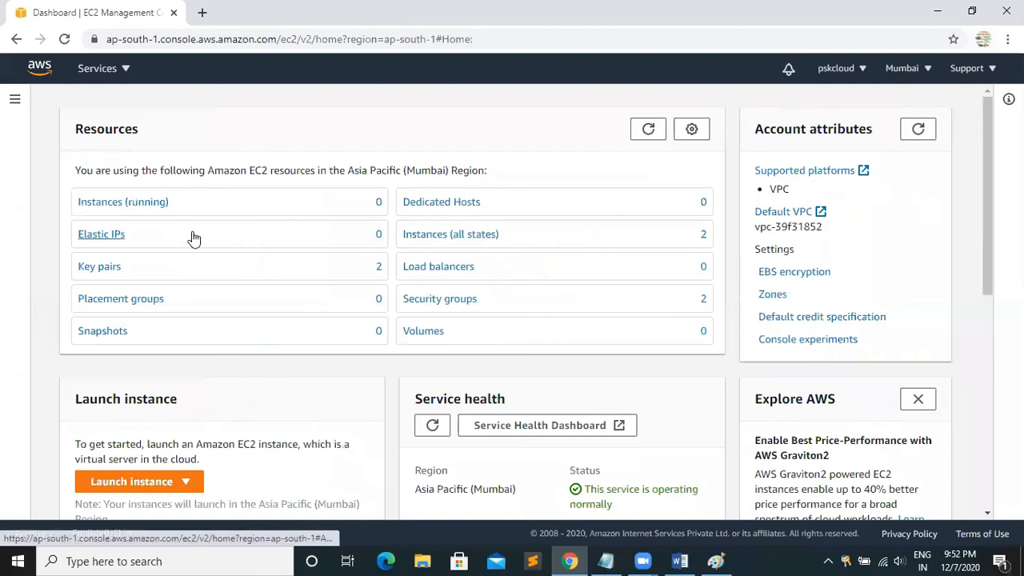
click(651, 132)
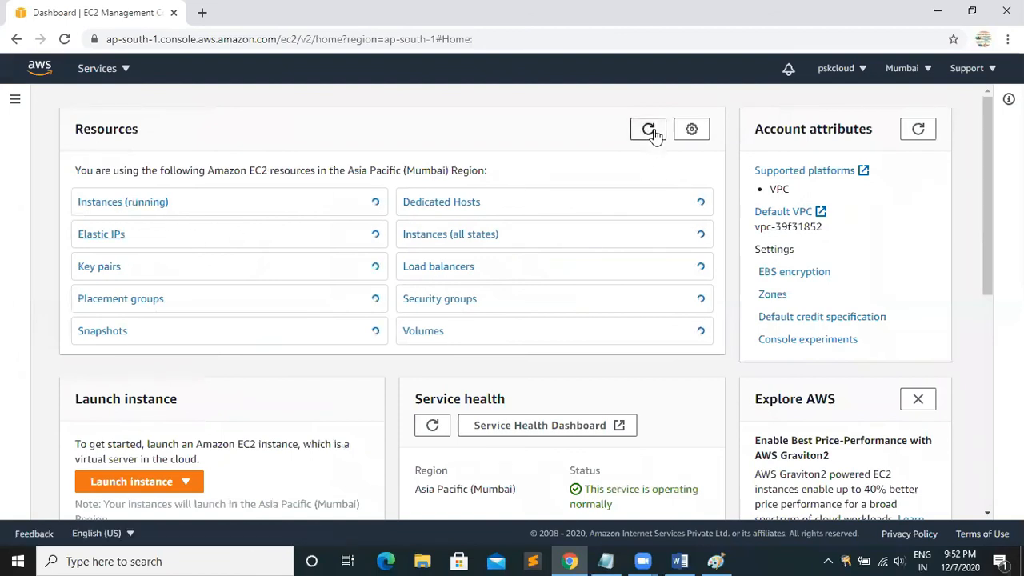
click(648, 133)
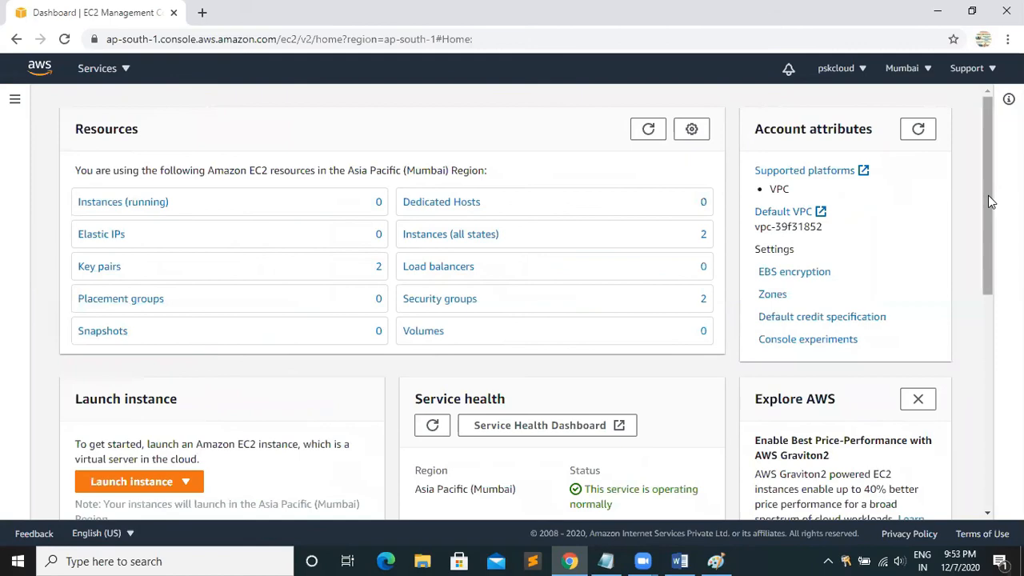
Look over the remaining EC2 Dashboard sections for Mumbai and reload the Resources summary once more.
scroll(988, 195, down, 6)
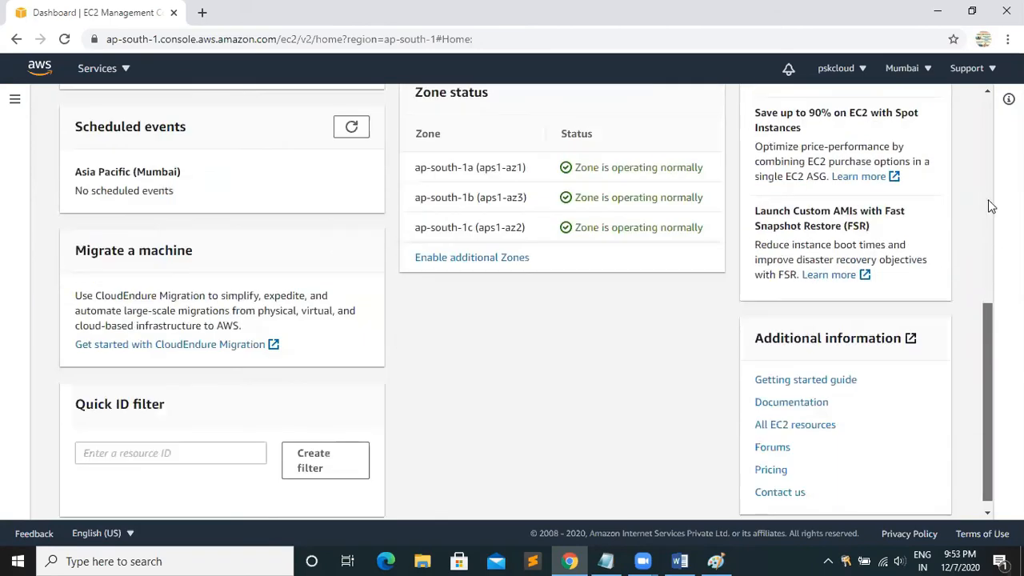
scroll(980, 146, up, 5)
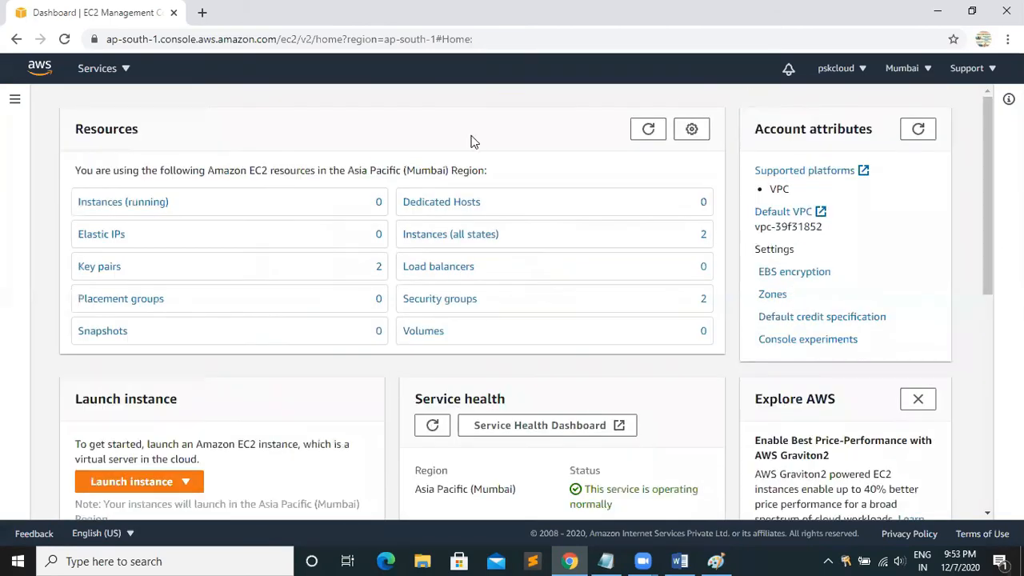
click(483, 56)
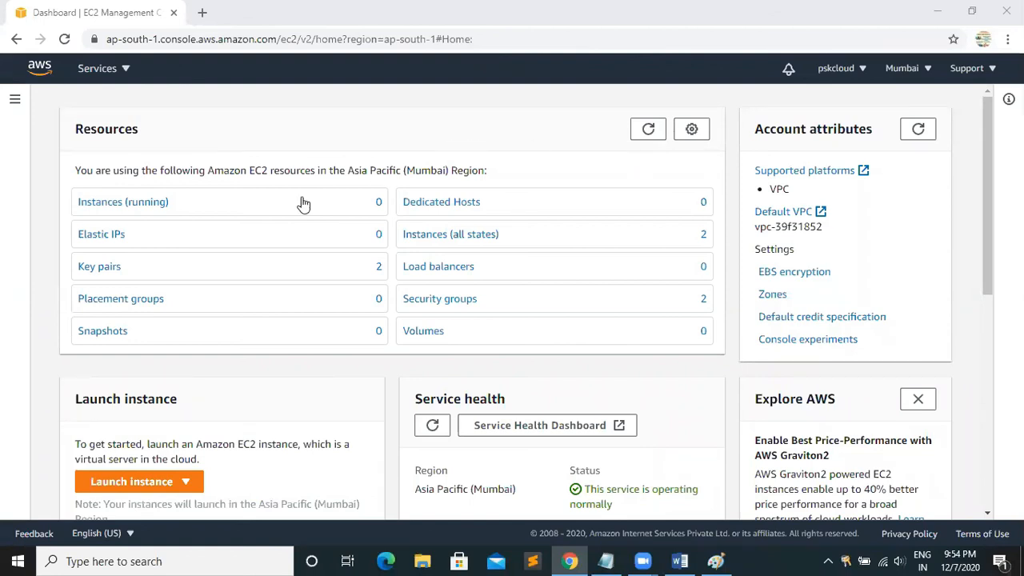
click(649, 130)
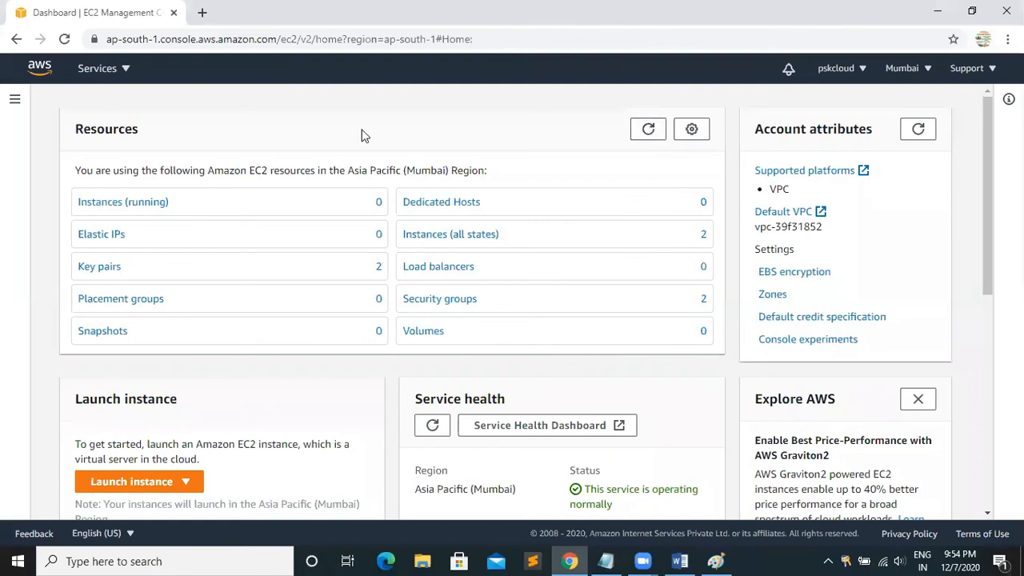